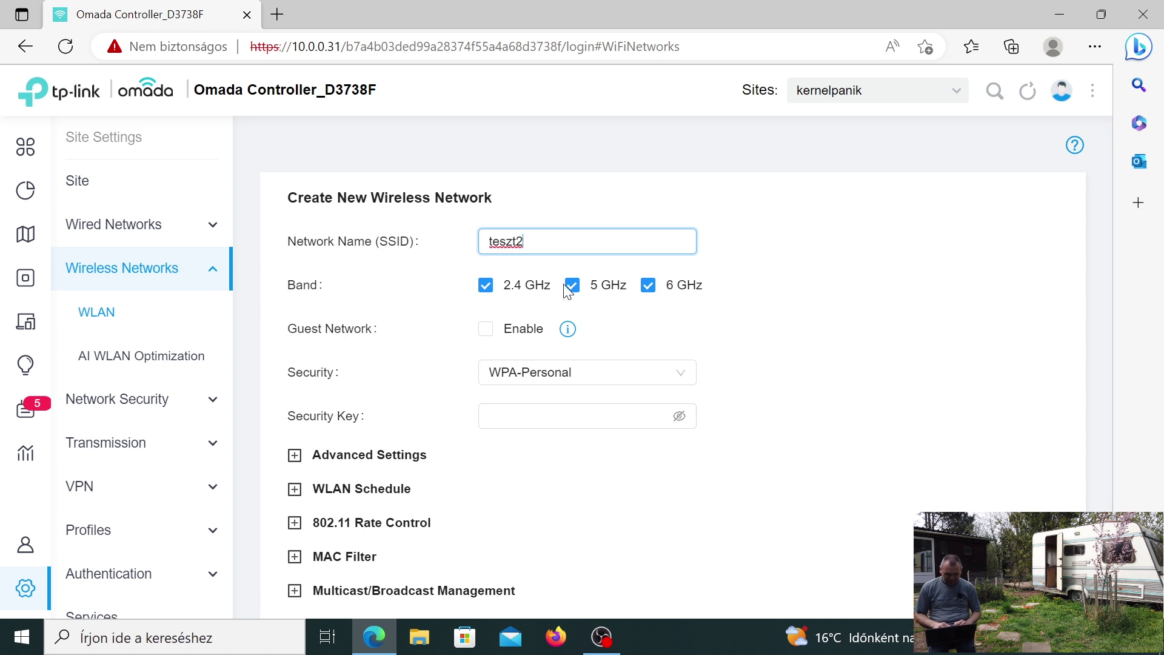
Enter the security key for the new teszt2 wireless network and save the network with all three bands enabled
left_click(603, 411)
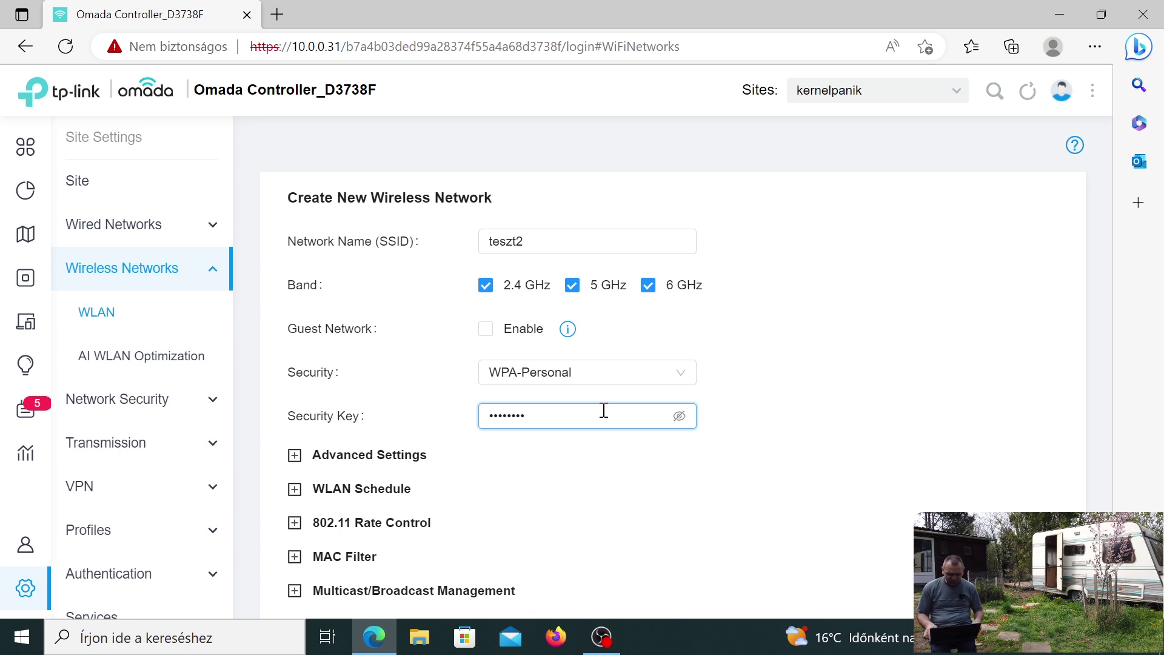
left_click(681, 417)
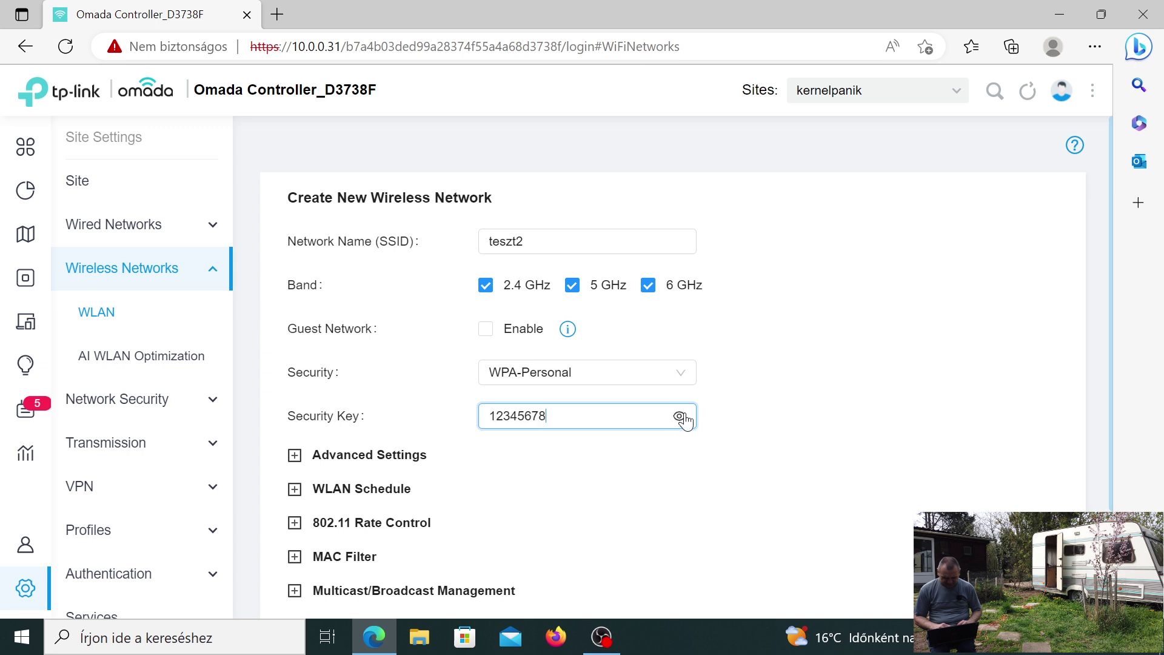
left_click(680, 416)
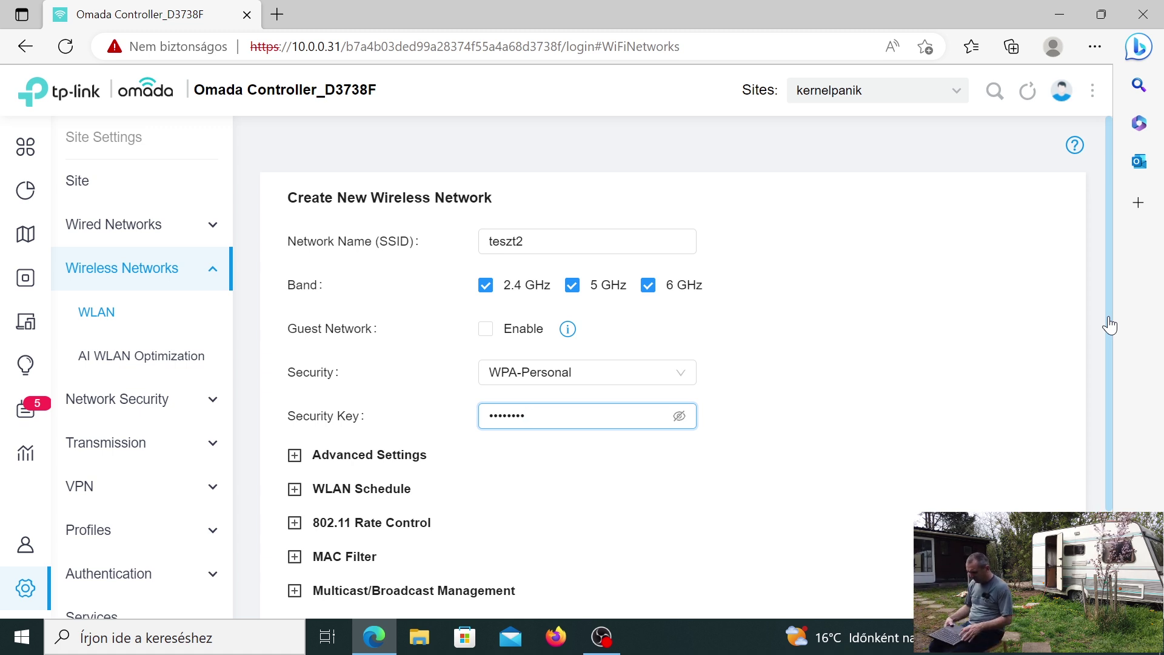
left_click(1105, 267)
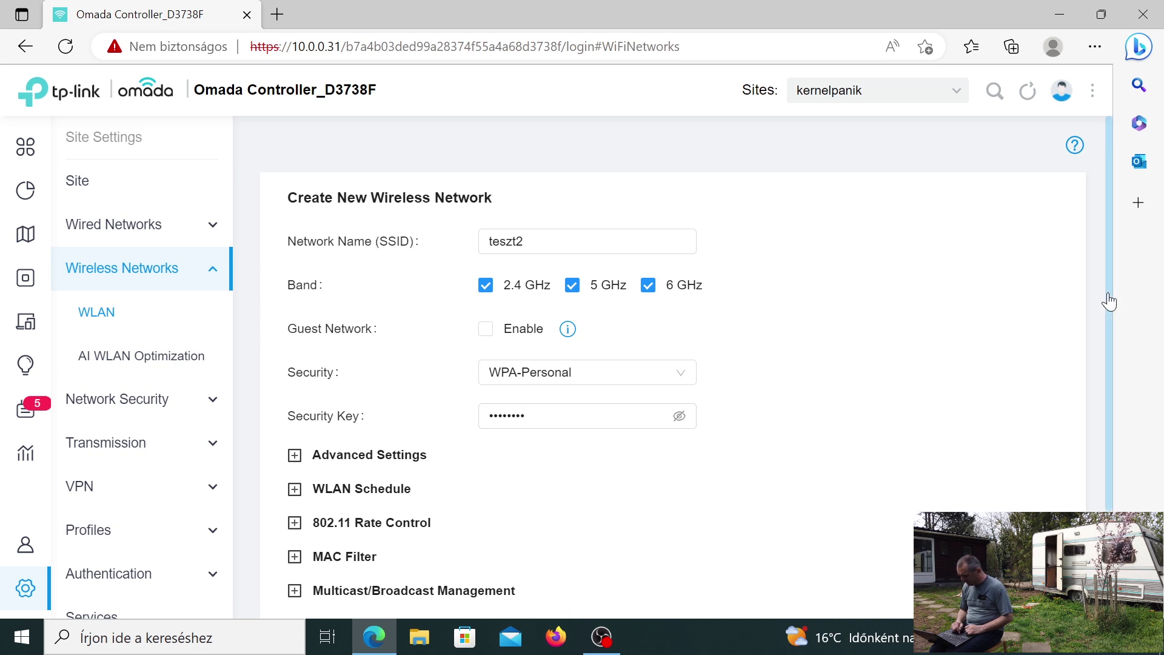
scroll(1122, 409, "down", 3)
left_click(344, 511)
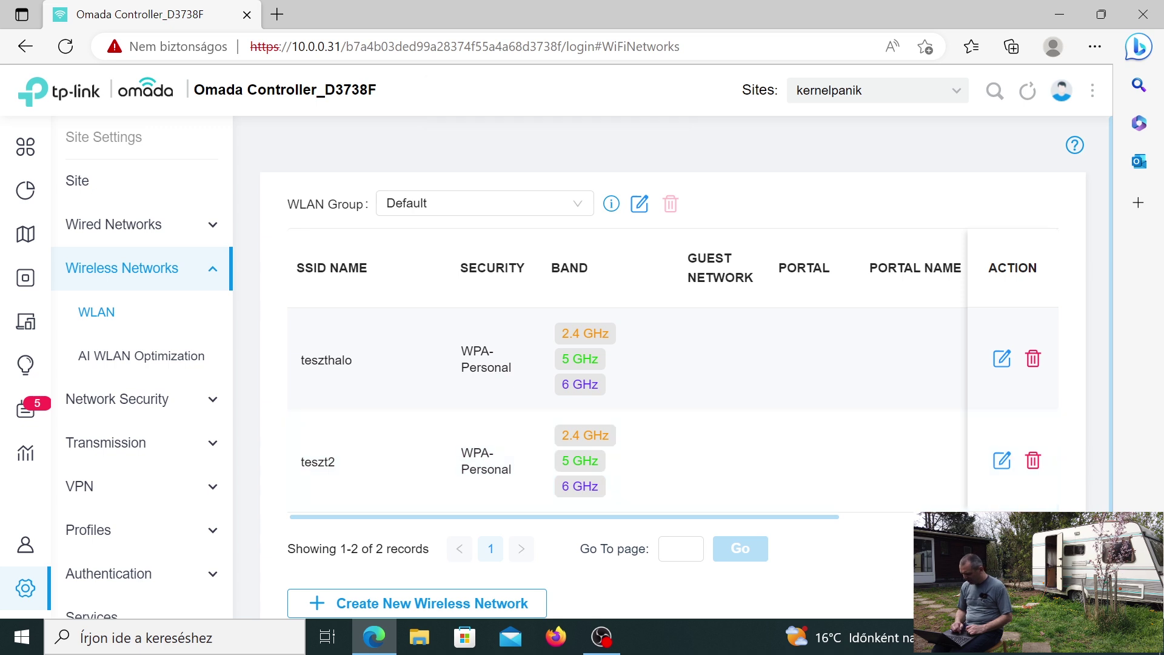
Connect the computer to the teszt2 Wi-Fi network with its security key and allow other devices to discover the computer
left_click(1036, 651)
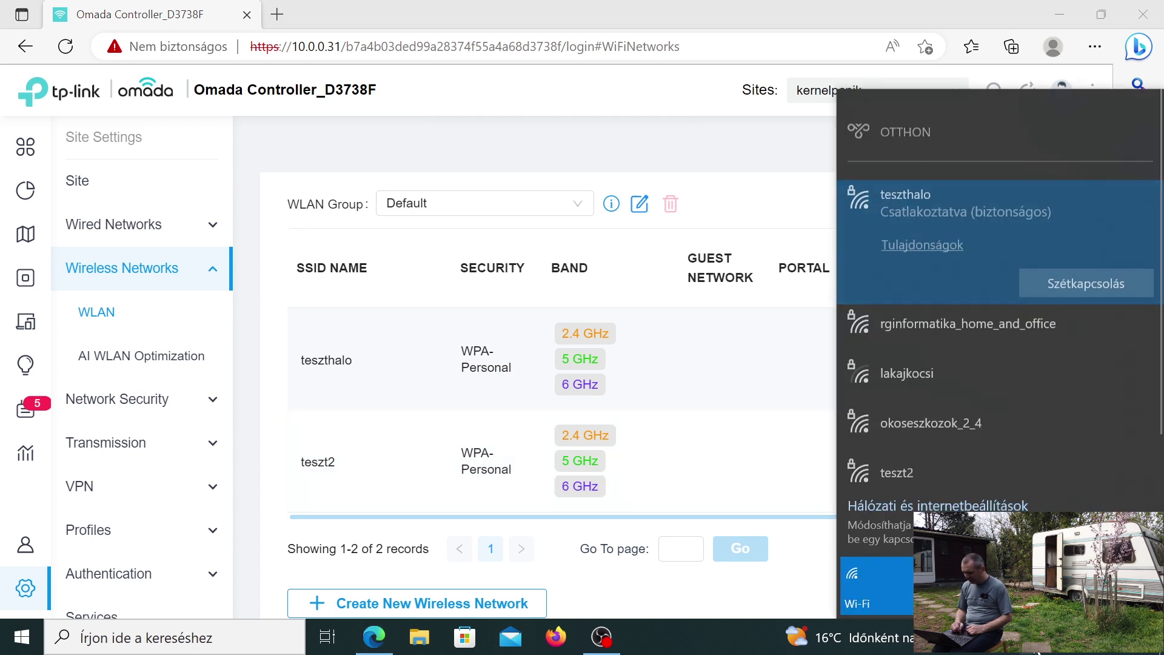
left_click(947, 468)
left_click(1046, 468)
type("•••••••")
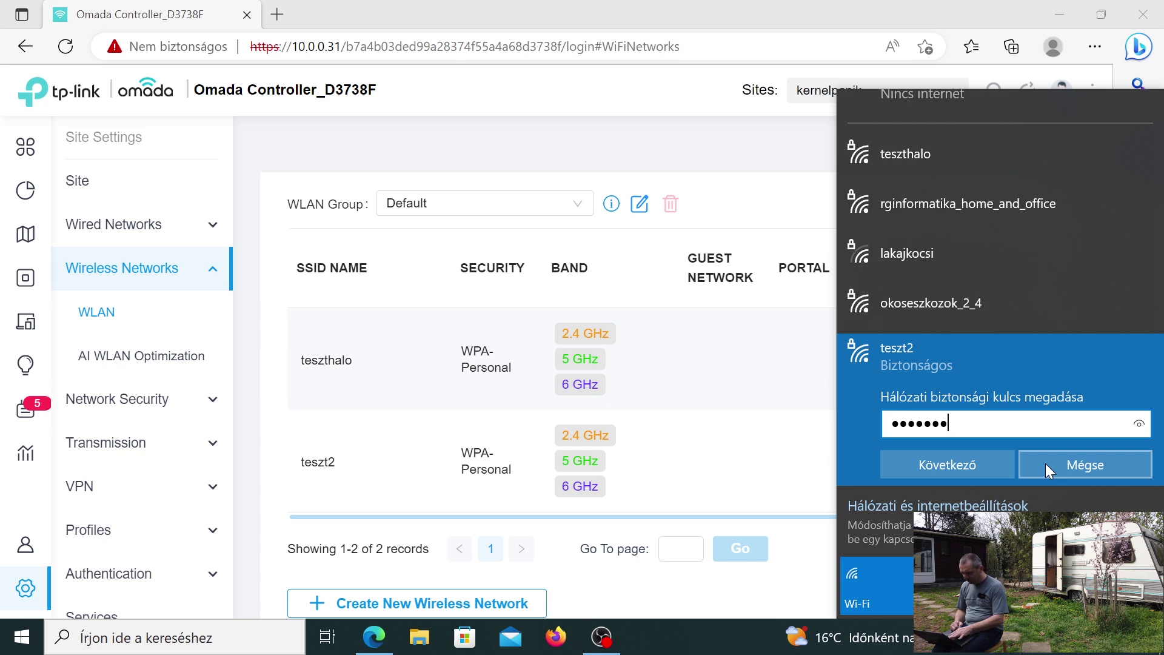
left_click(957, 466)
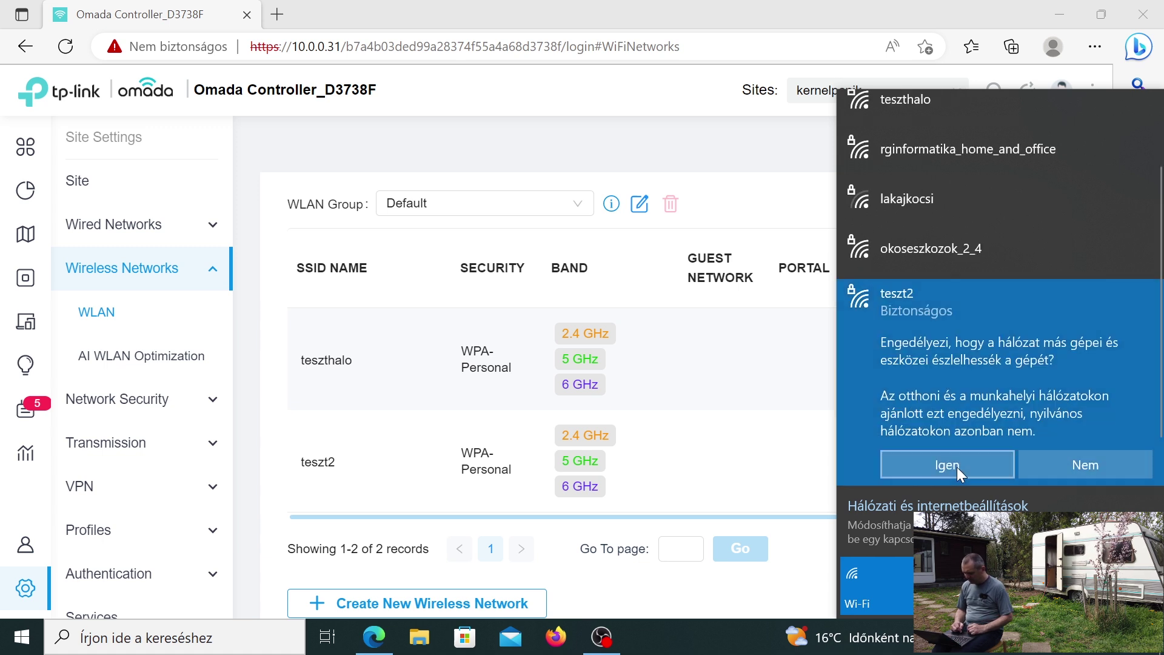
left_click(956, 467)
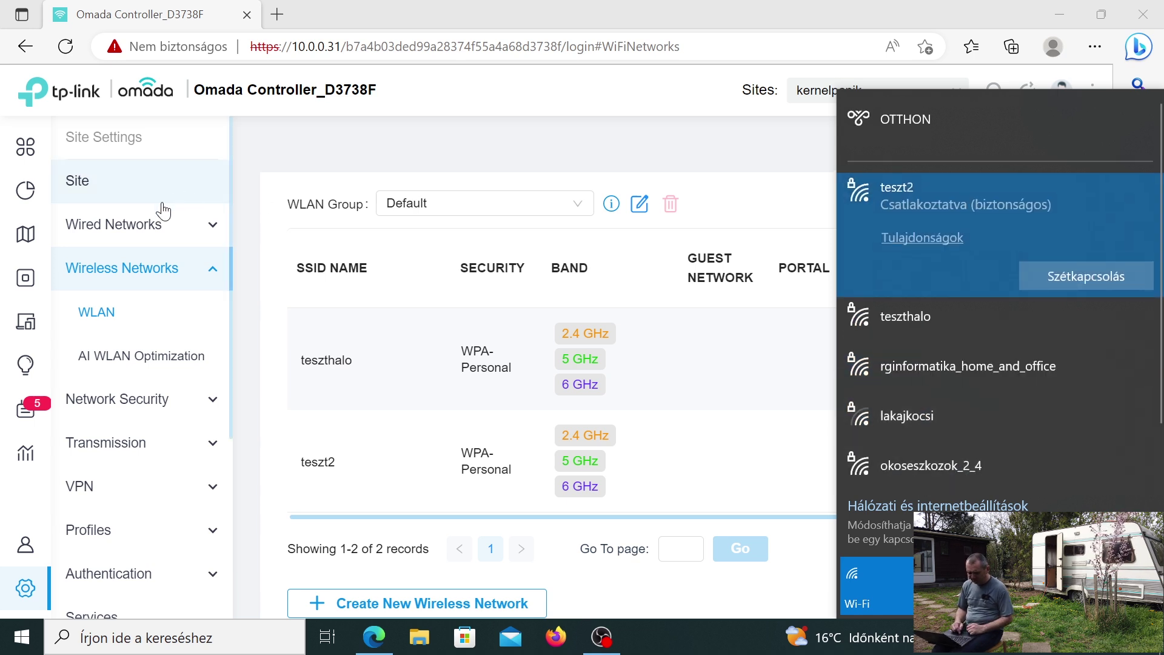
Open the controller dashboard and check the site's access points and connected clients
left_click(25, 192)
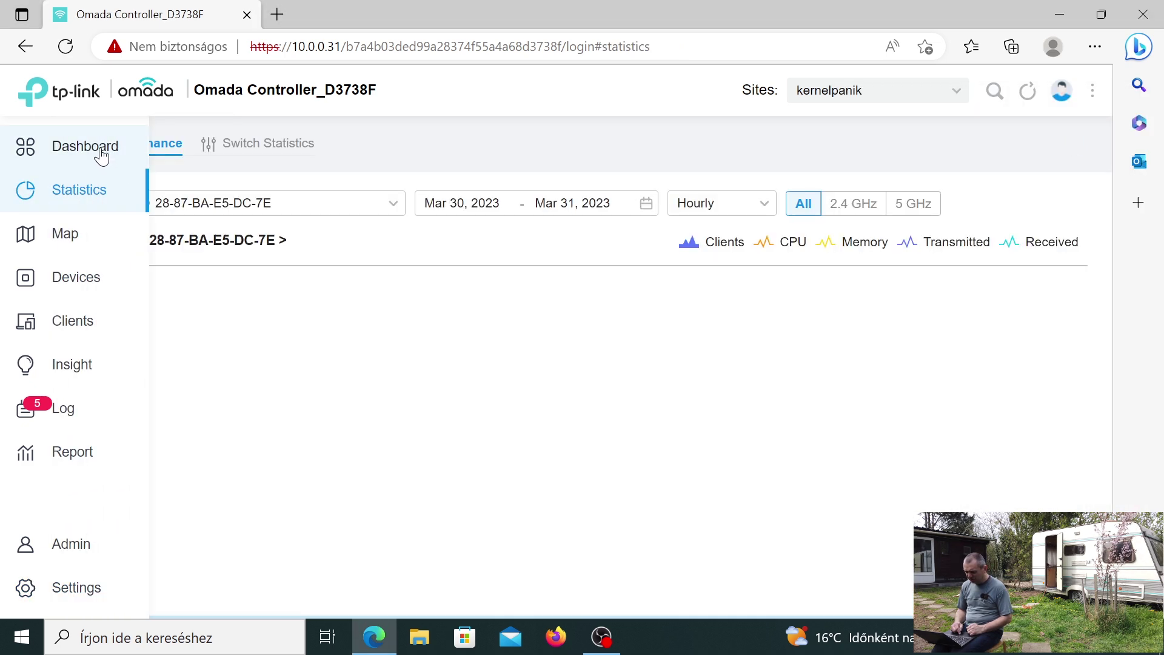
left_click(100, 155)
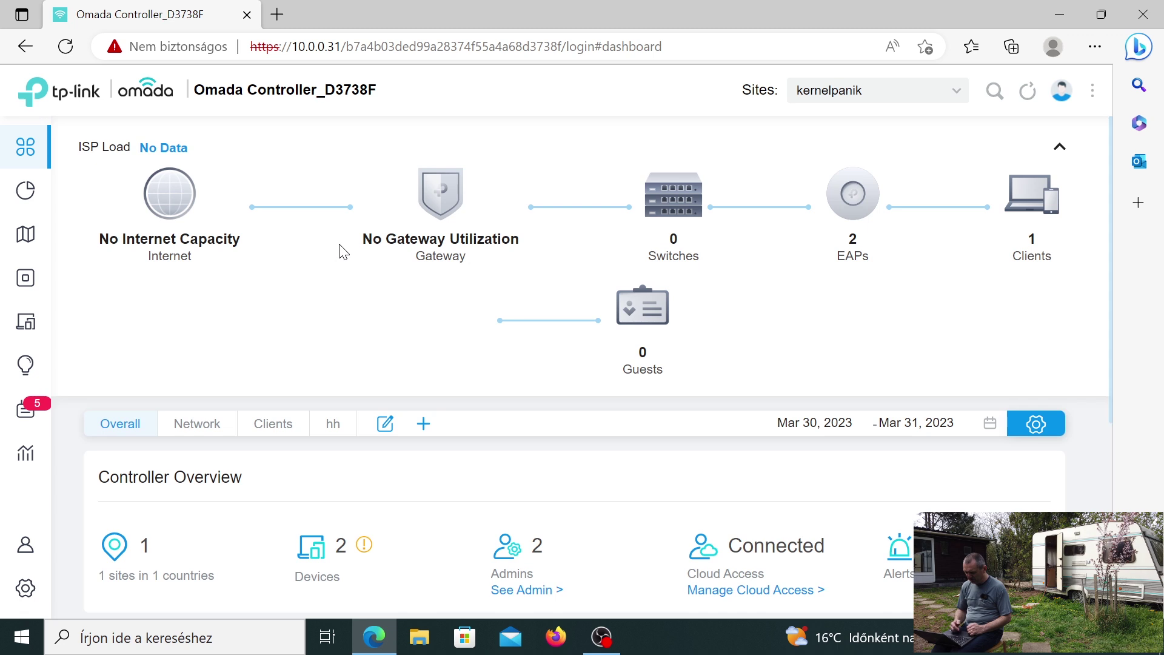
mouse_move(1048, 209)
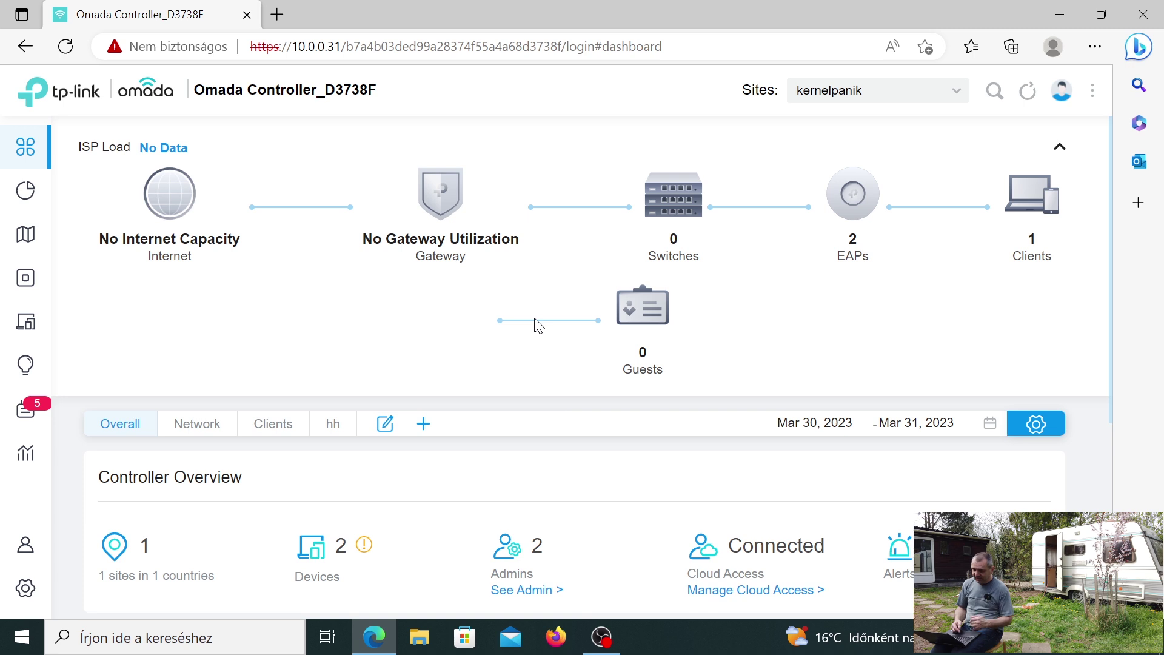
Open the teszt2 wireless network for editing and examine its advanced settings, including the available Rate Limit choices
mouse_move(14, 332)
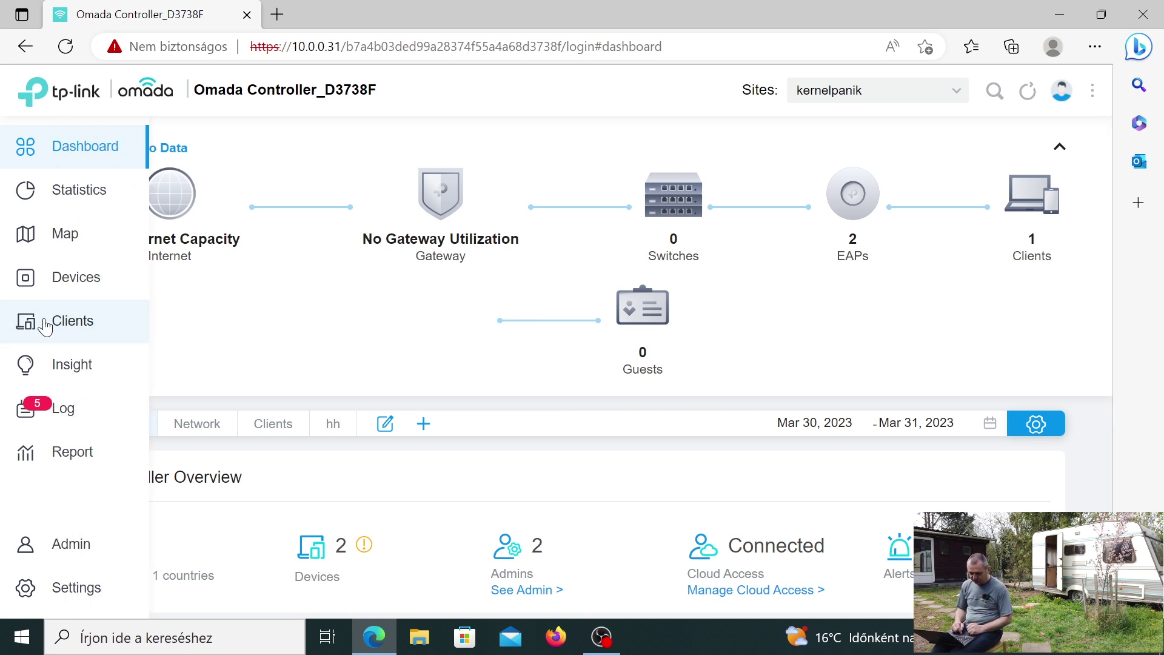
left_click(57, 601)
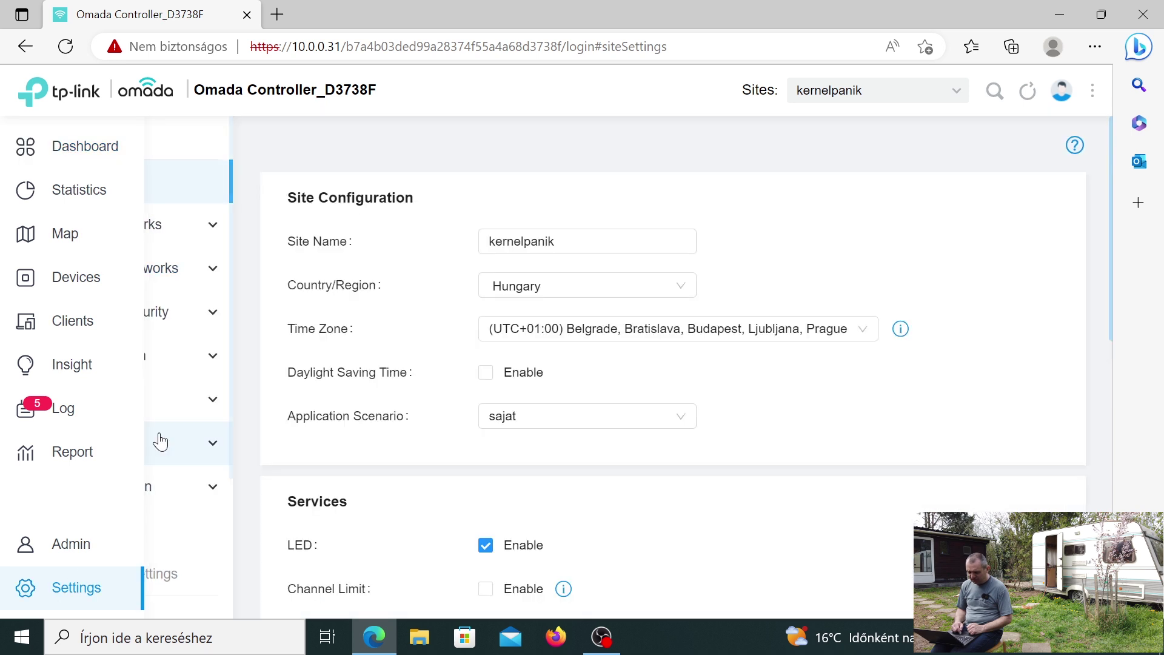
left_click(139, 277)
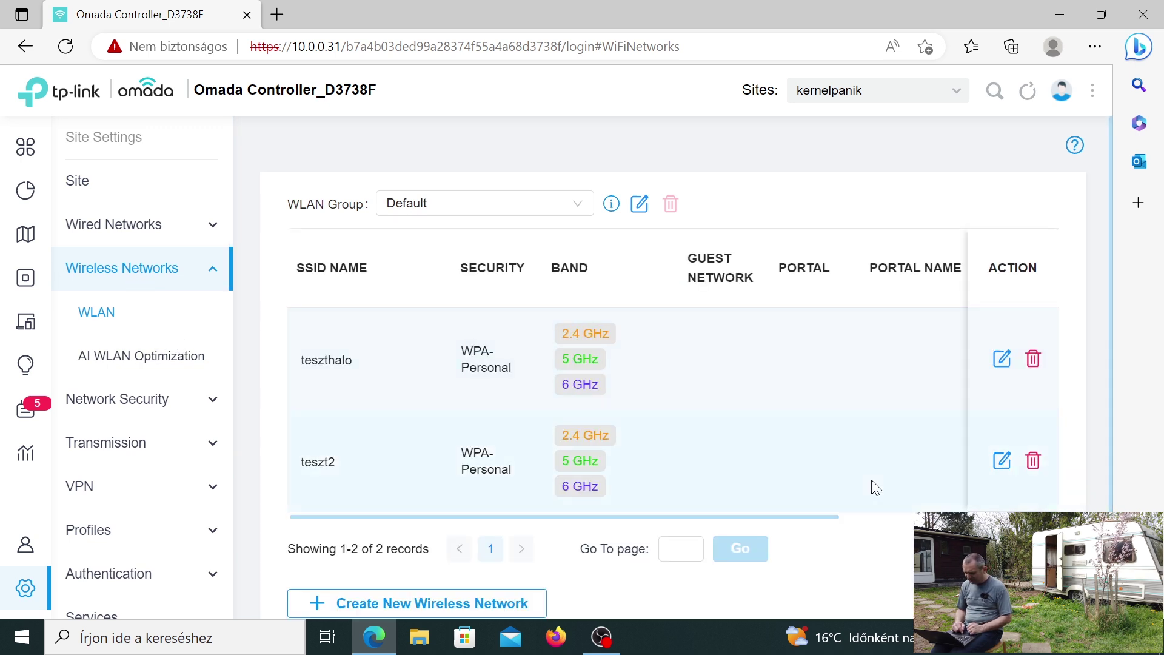
left_click(1002, 462)
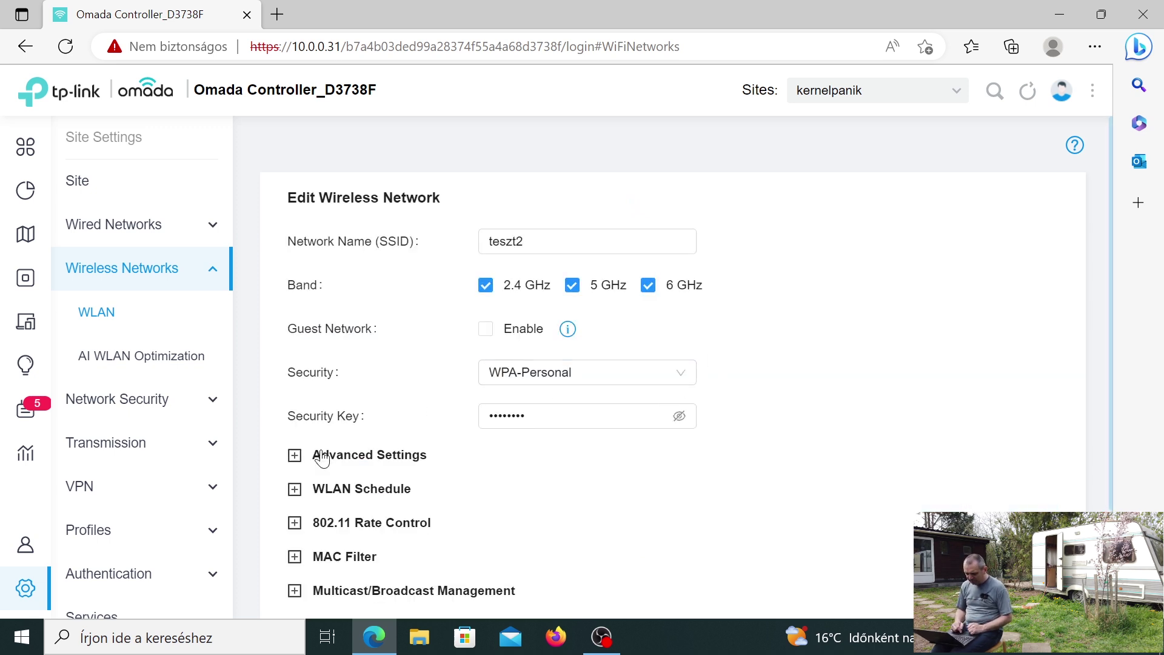
left_click(294, 454)
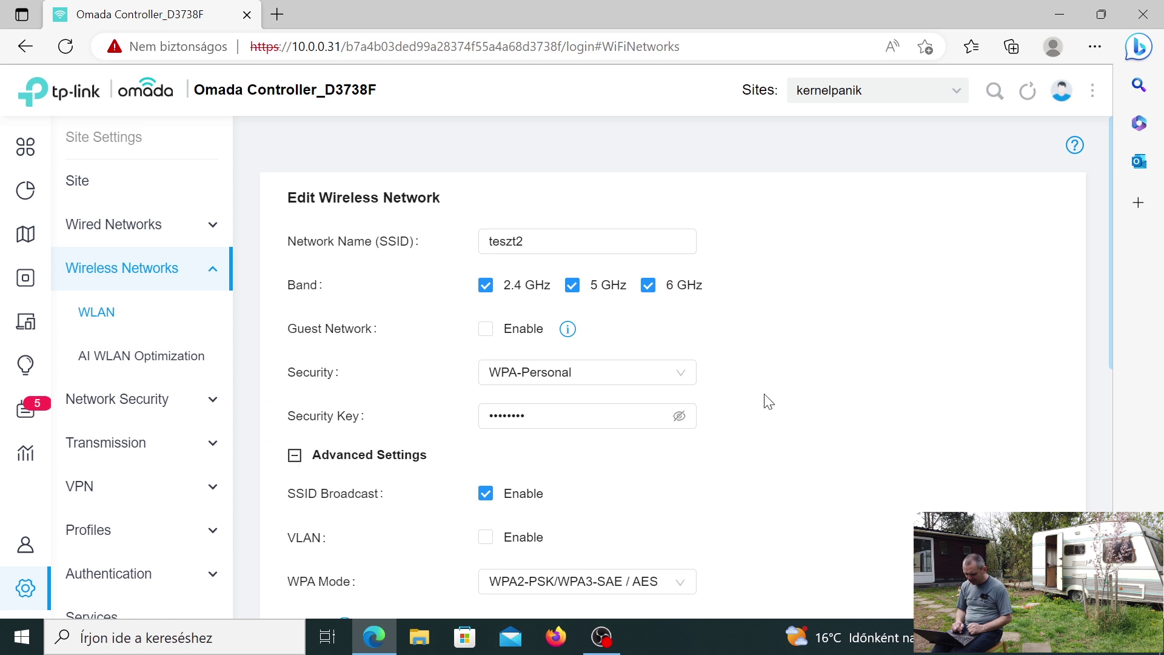
left_click_drag(1109, 297, 1111, 459)
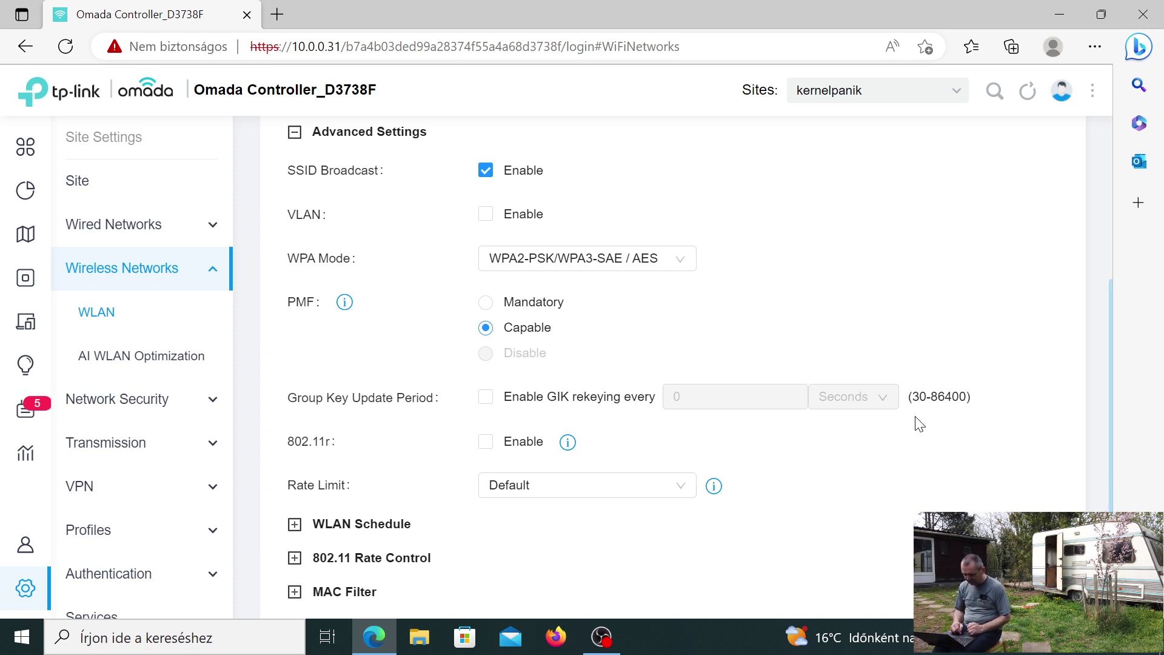
left_click(683, 491)
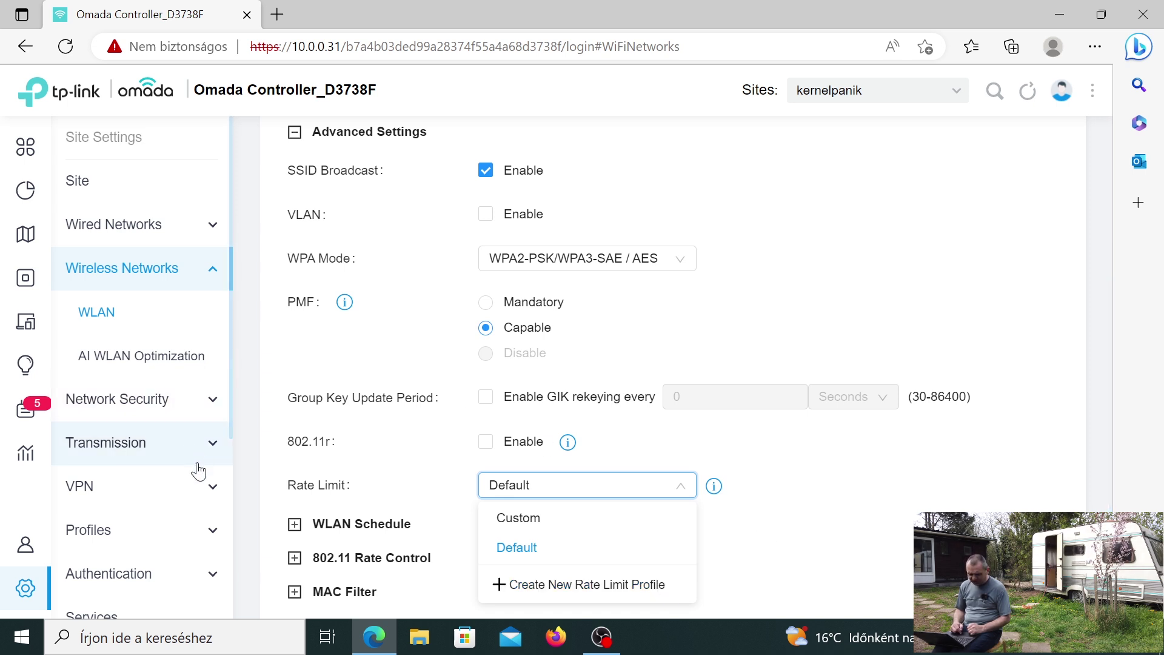
Create a rate limit profile named lassu with download and upload limits of 200 Kbps each
left_click(212, 537)
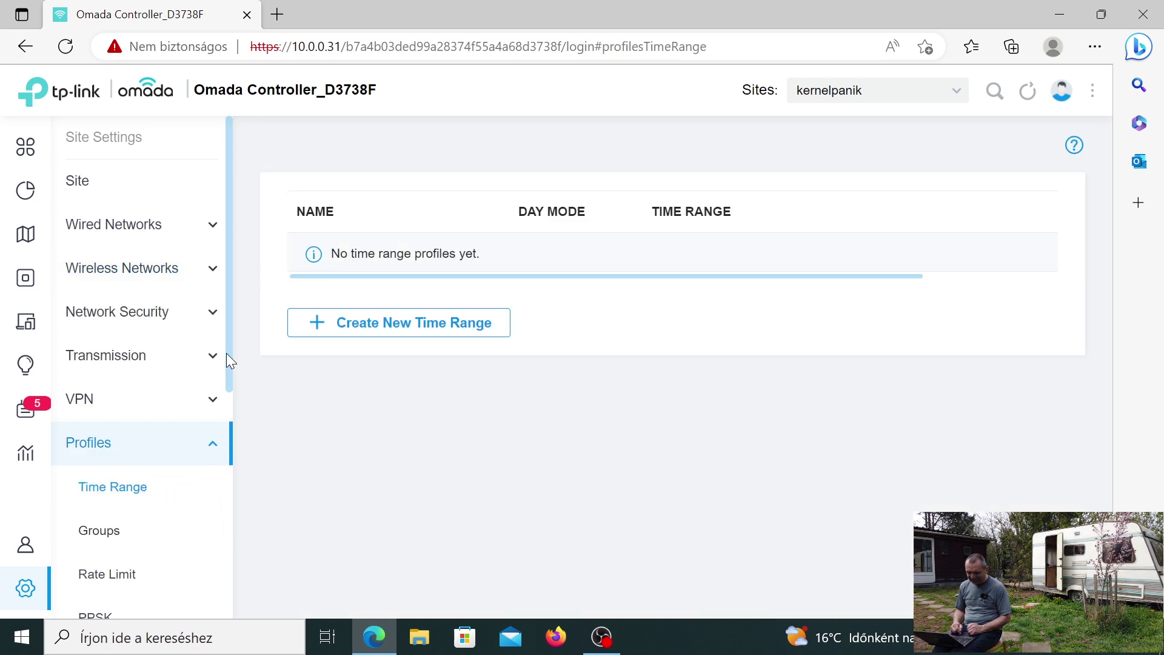
left_click_drag(230, 358, 234, 458)
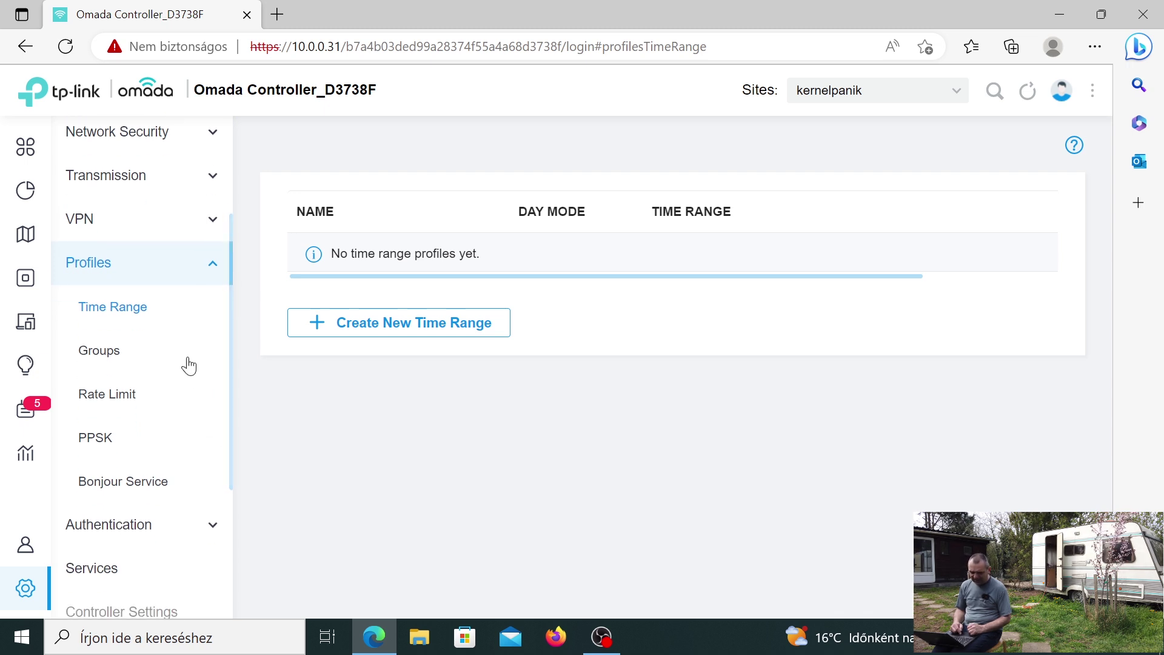
left_click(135, 397)
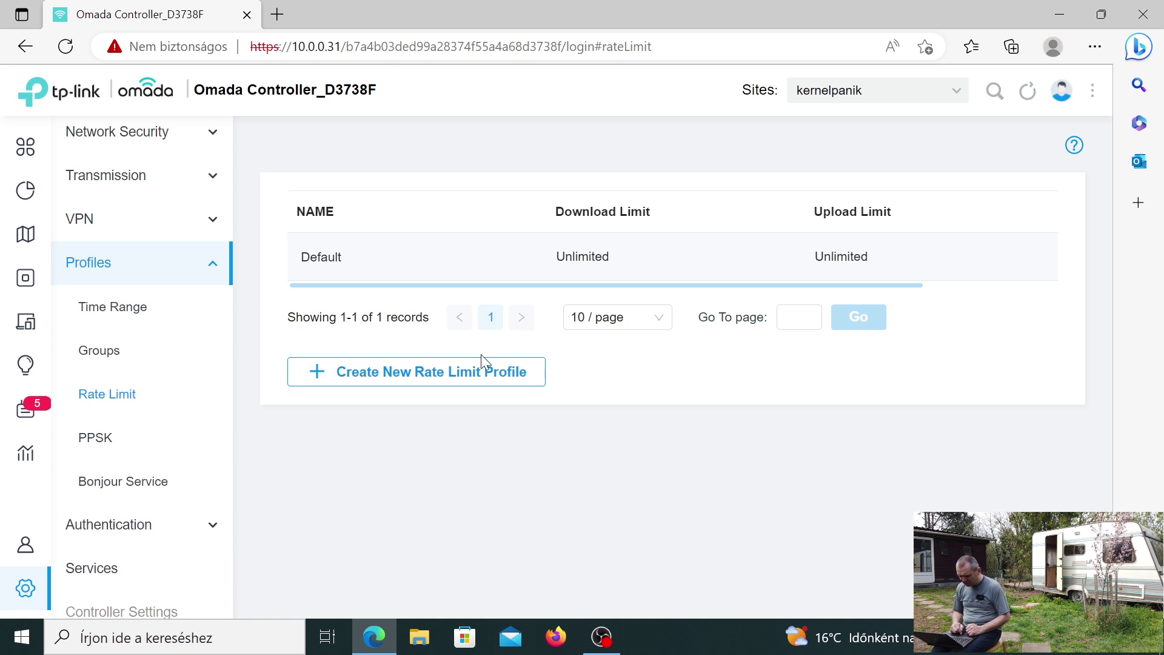
left_click(475, 378)
left_click(528, 344)
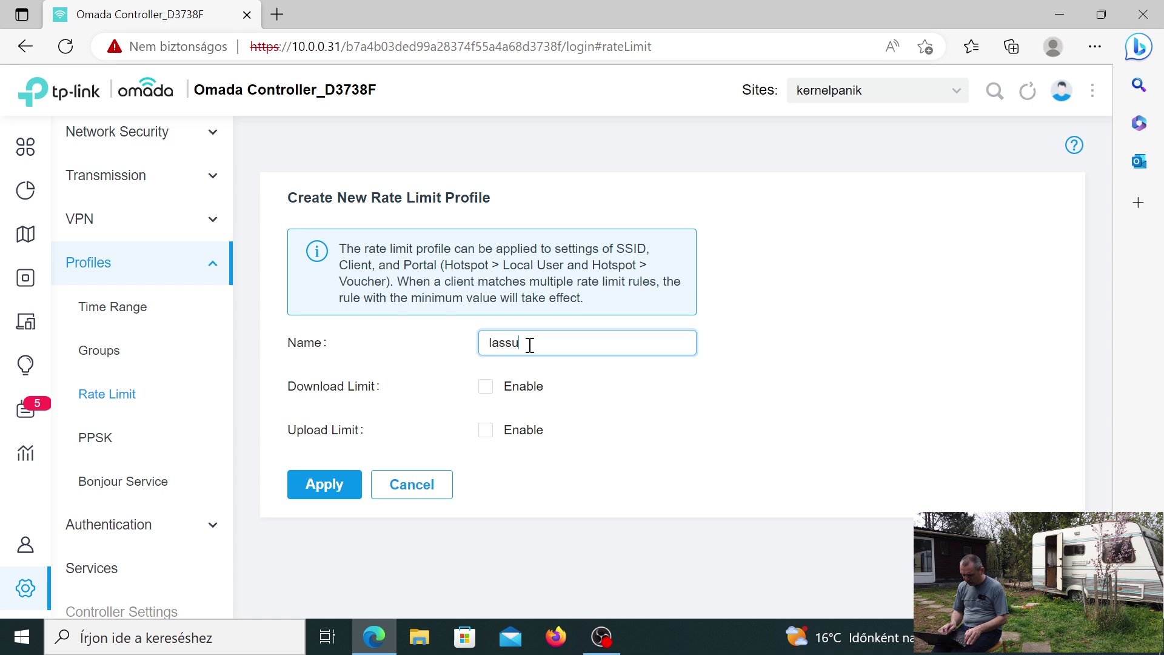
type("lassu")
left_click(486, 386)
left_click(485, 432)
left_click(605, 386)
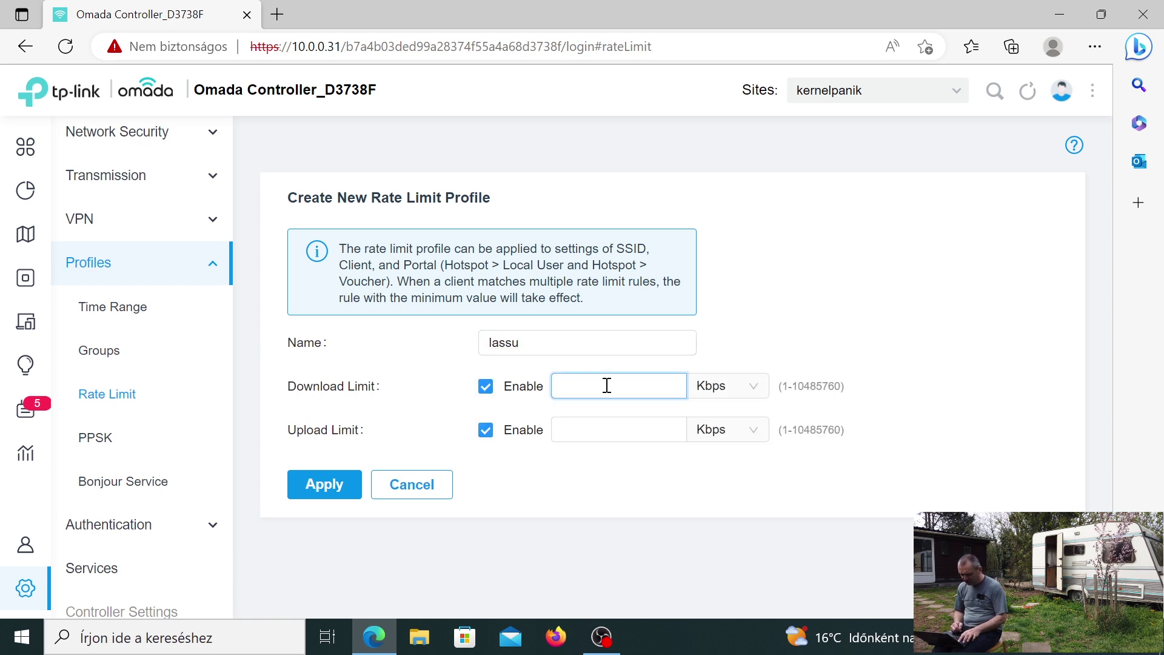
left_click(593, 429)
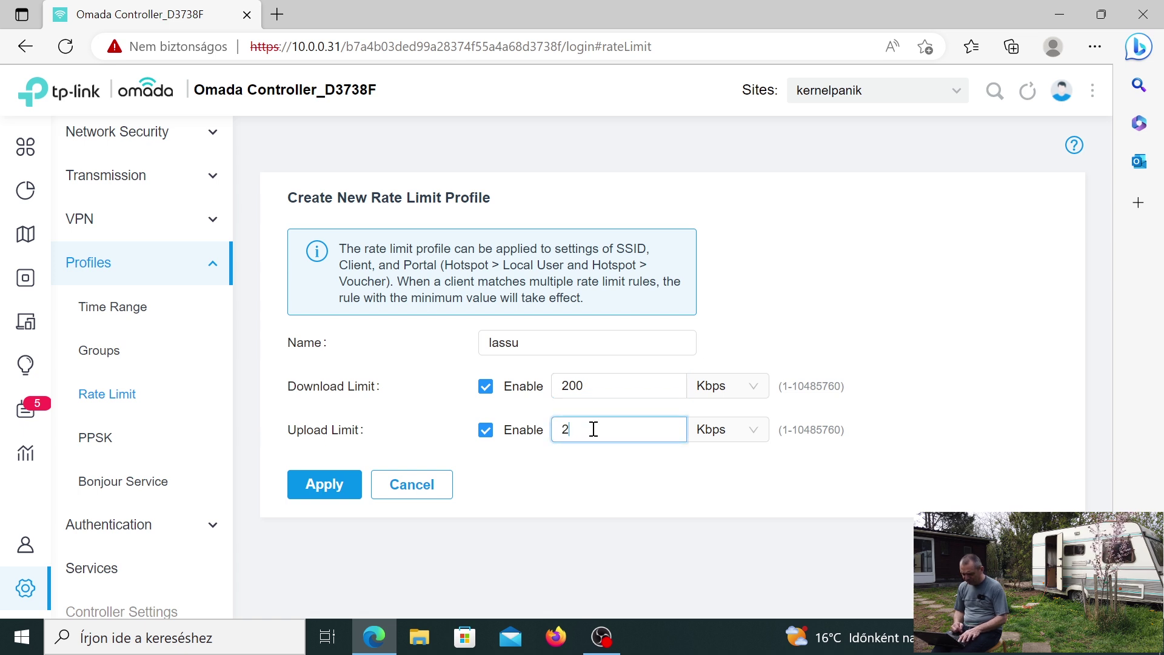
left_click(326, 485)
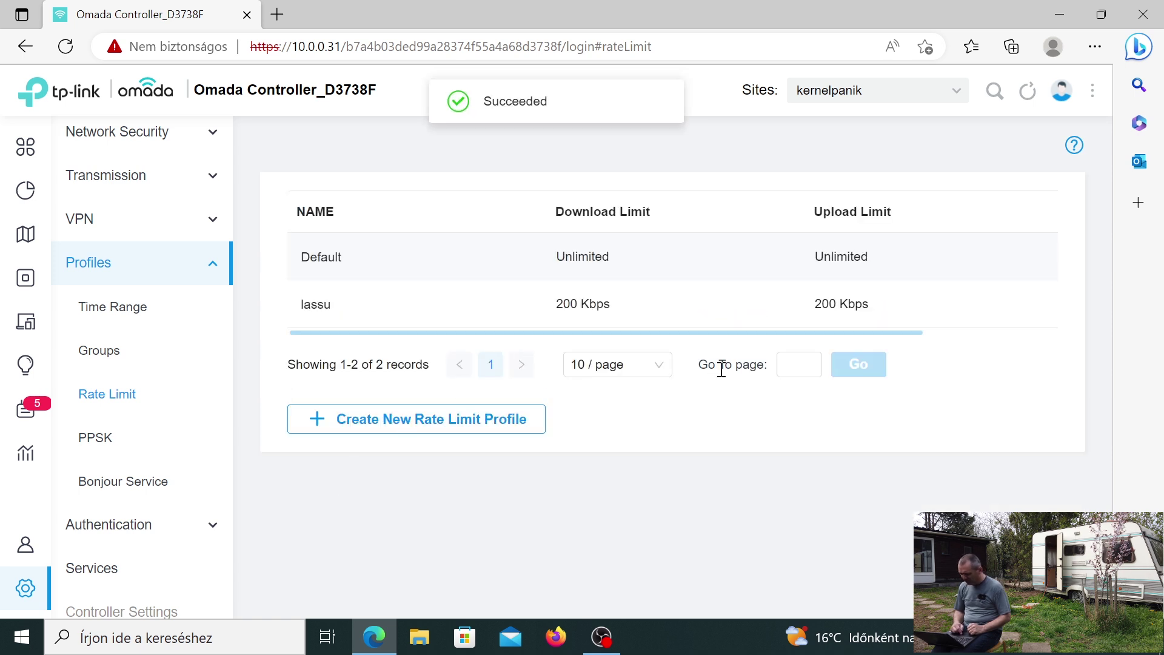
Start another rate limit profile named gyors, enable both limits, and set its download limit to 5 Mbps
left_click(403, 424)
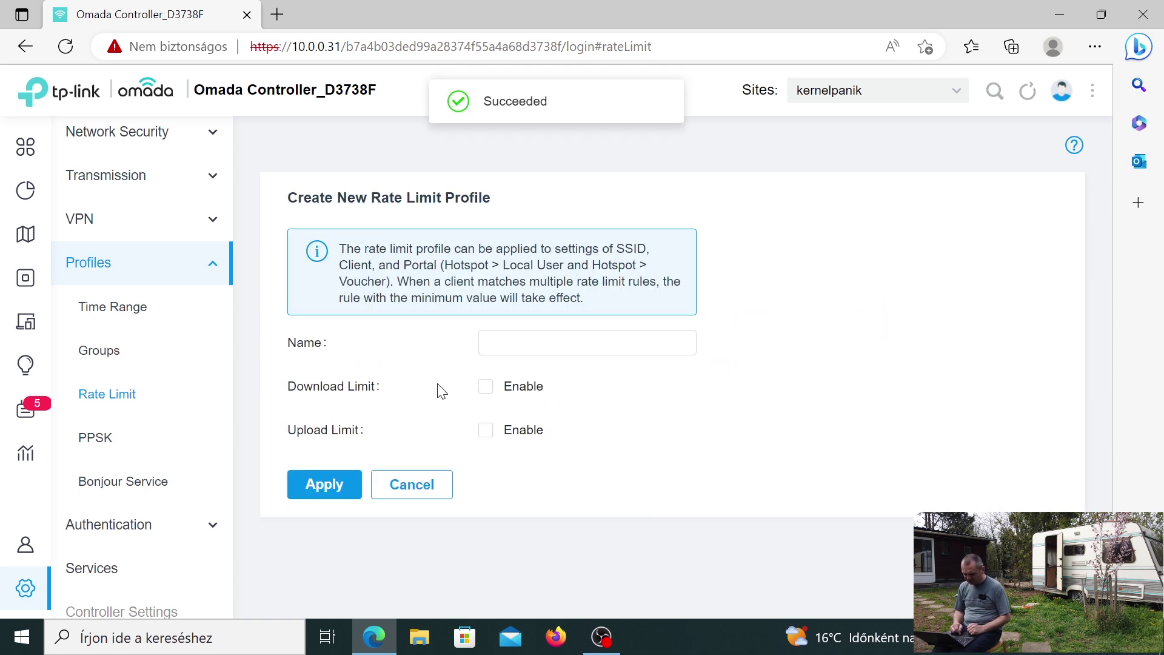
left_click(503, 341)
type("gyors")
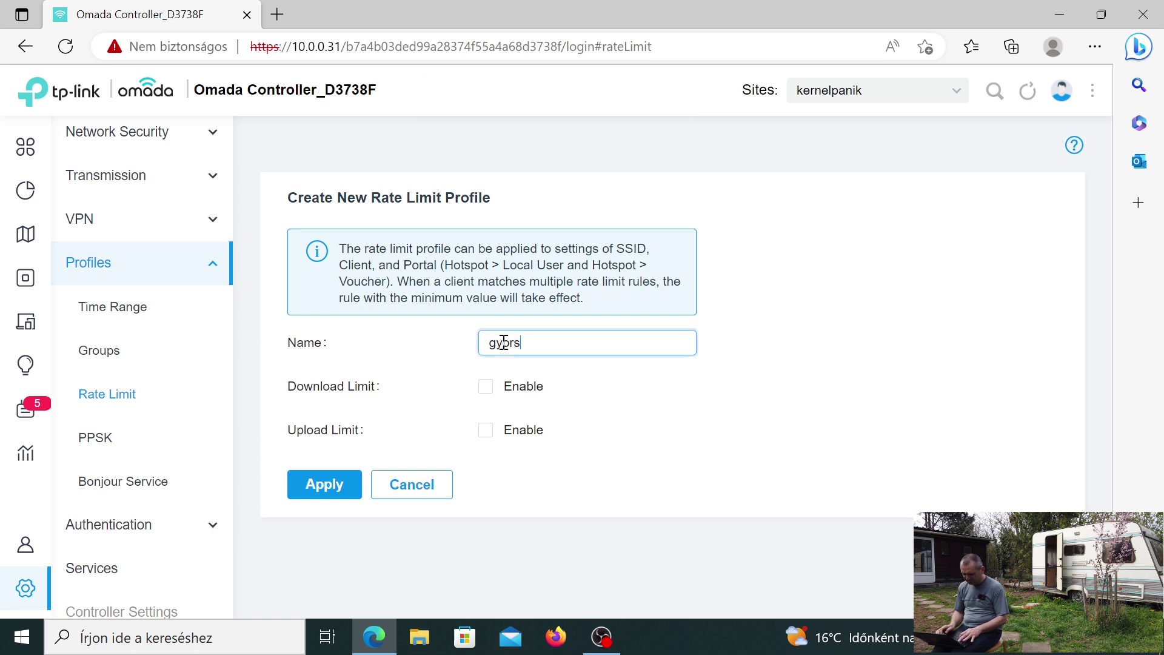
left_click(486, 386)
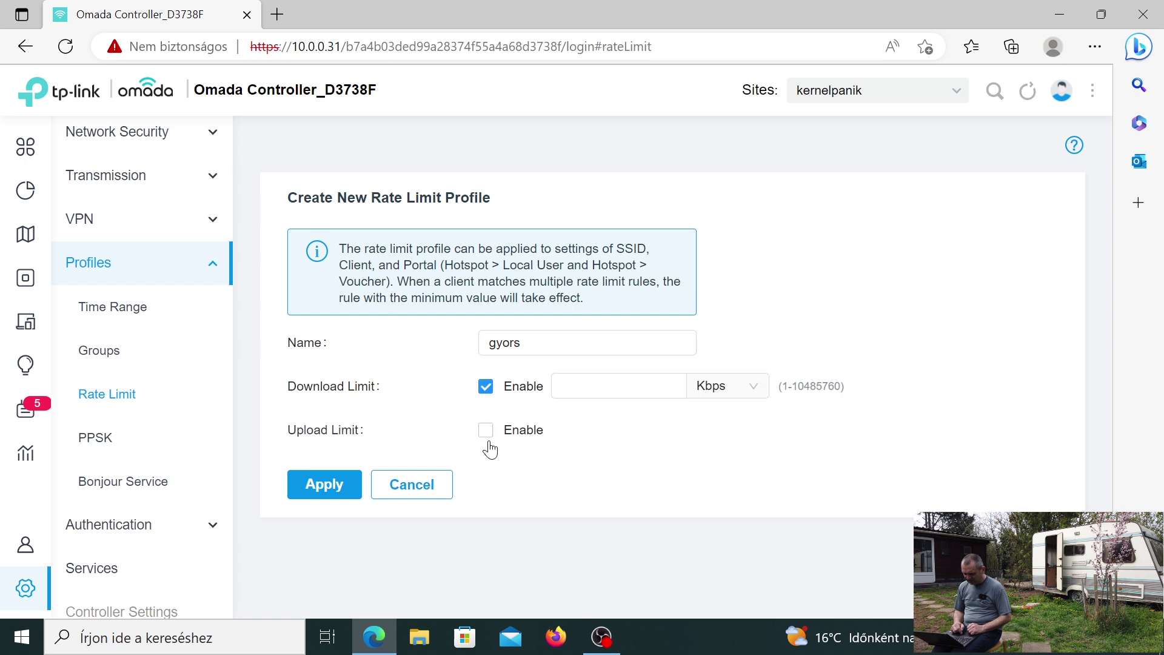
left_click(488, 432)
left_click(715, 393)
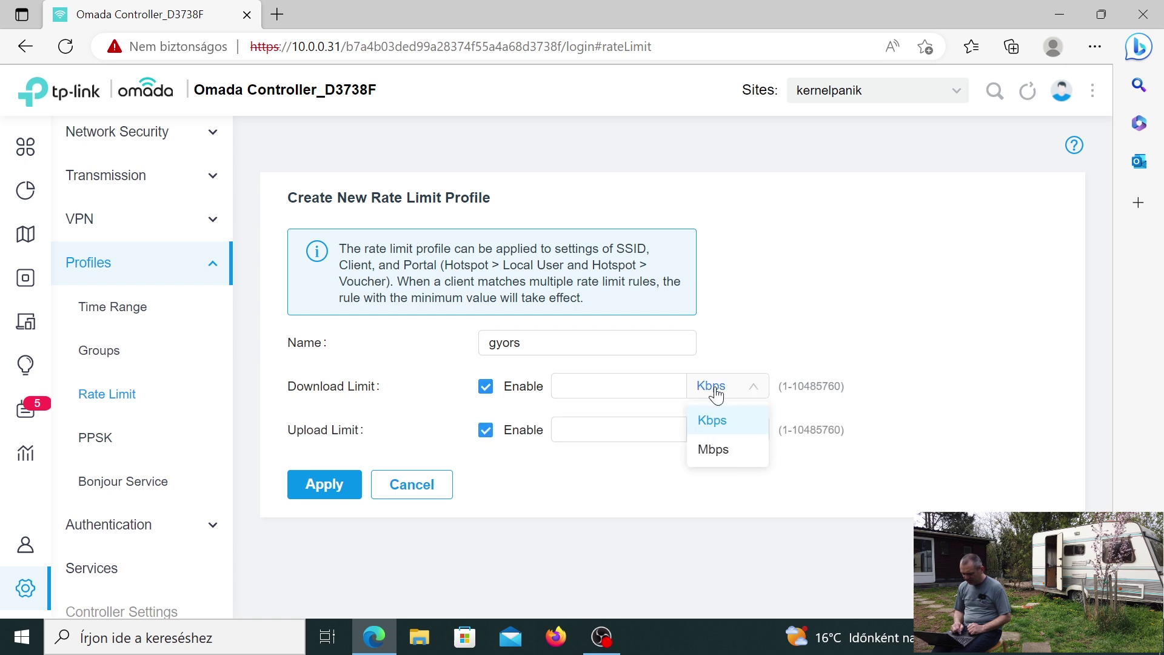
left_click(718, 452)
left_click(654, 386)
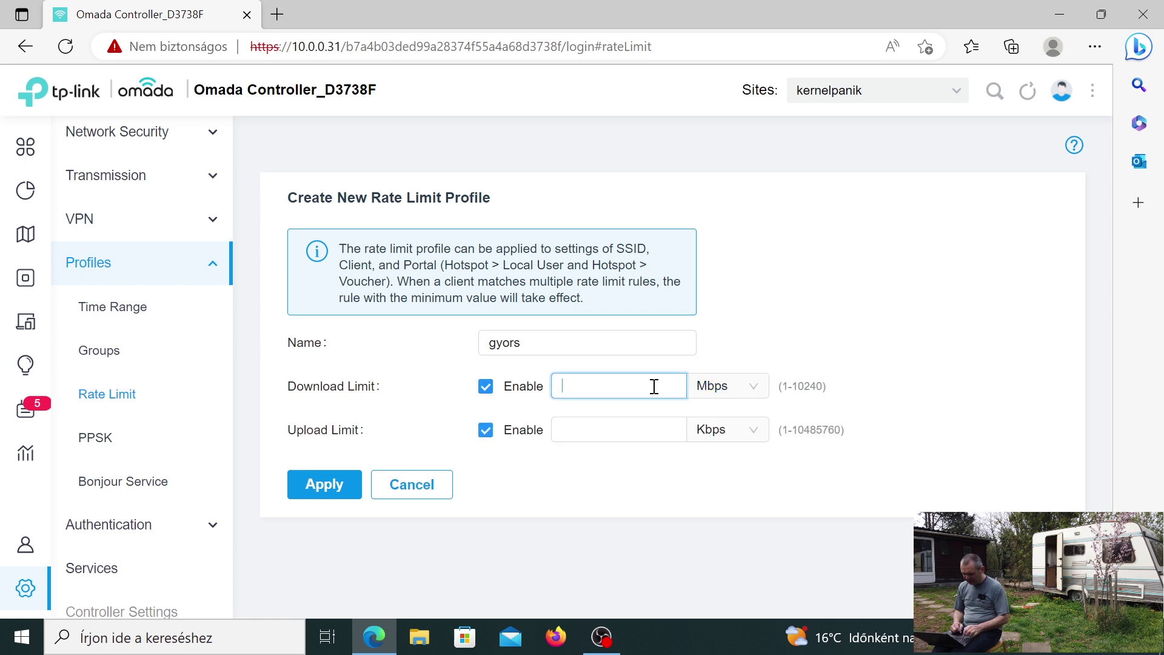
type("5")
Set the gyors profile's upload limit to 5 Mbps and save the profile
left_click(635, 430)
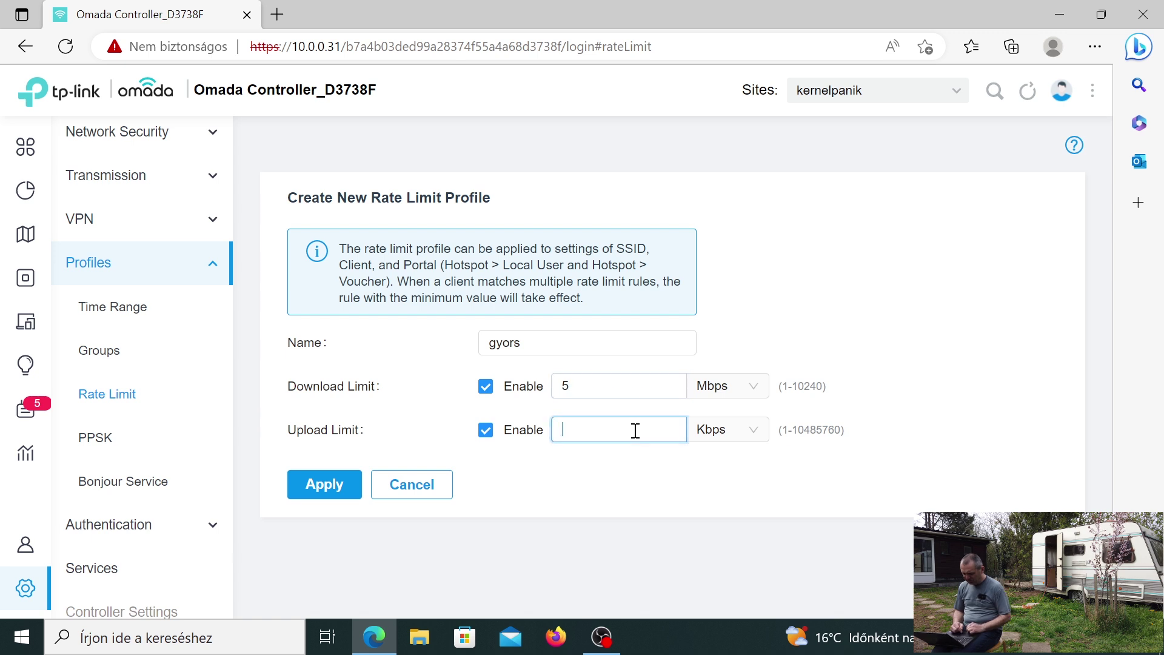
type("5")
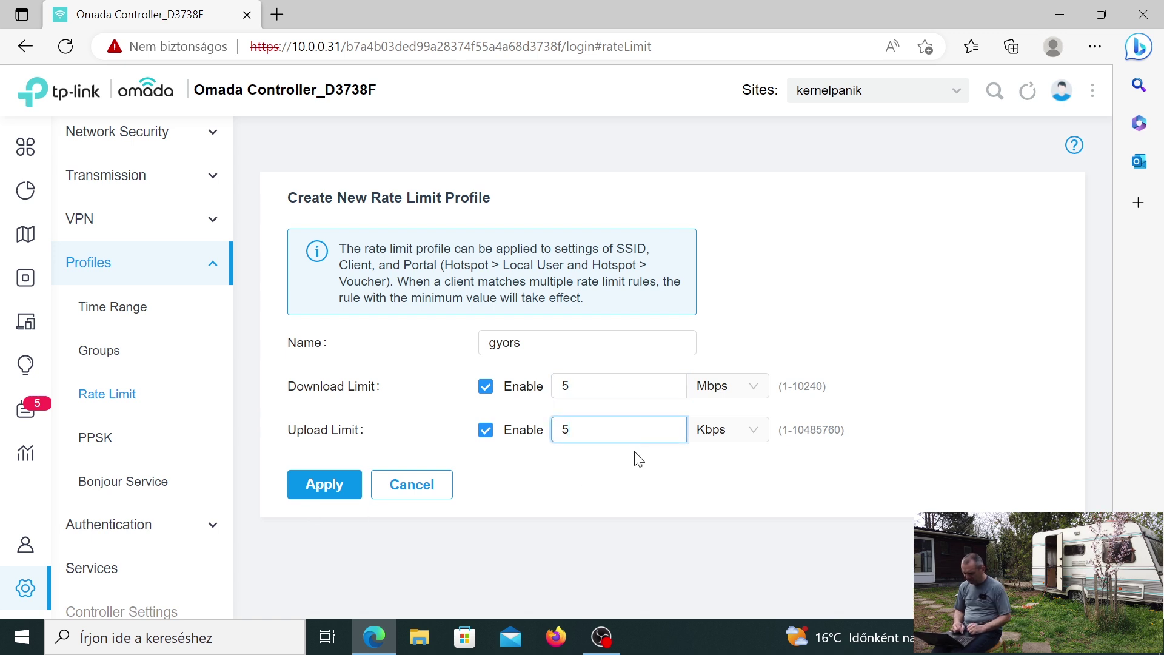
left_click(727, 437)
left_click(721, 491)
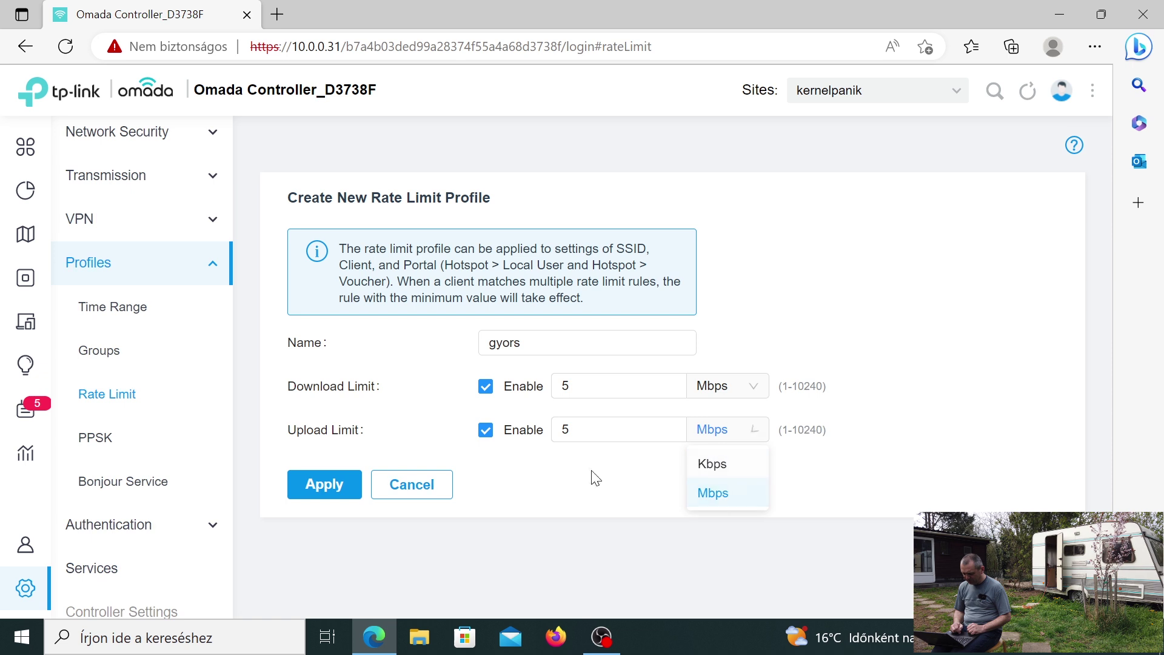
left_click(321, 479)
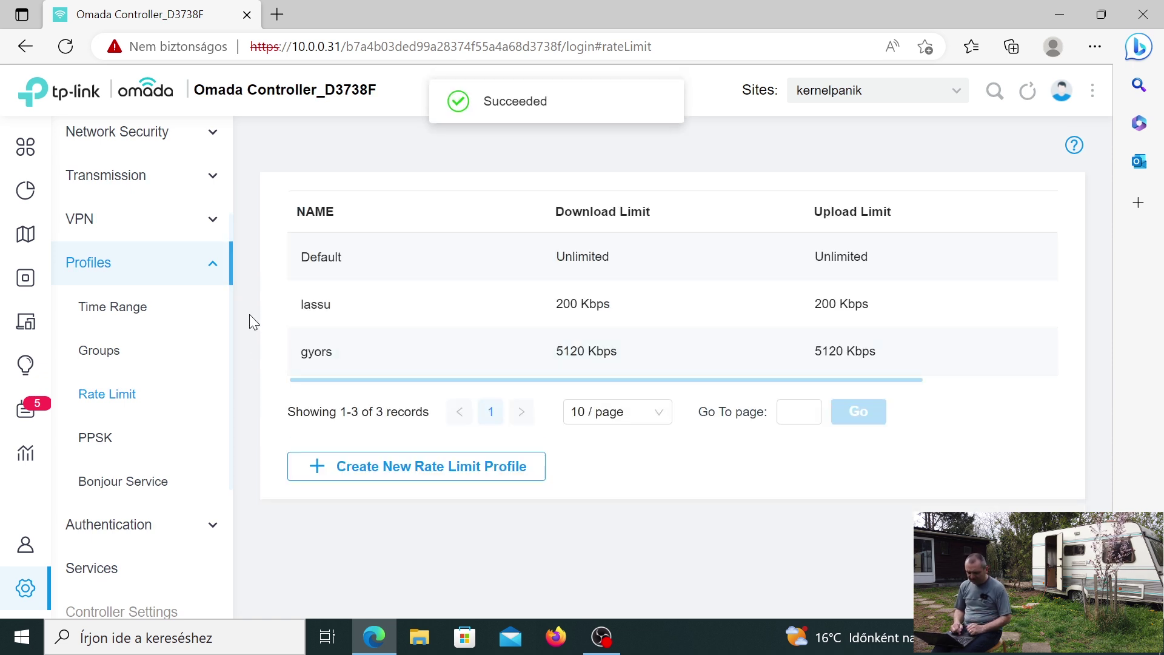
Open the teszt2 wireless network for editing and select the lassu profile as its Rate Limit in the advanced settings
left_click_drag(231, 263, 230, 176)
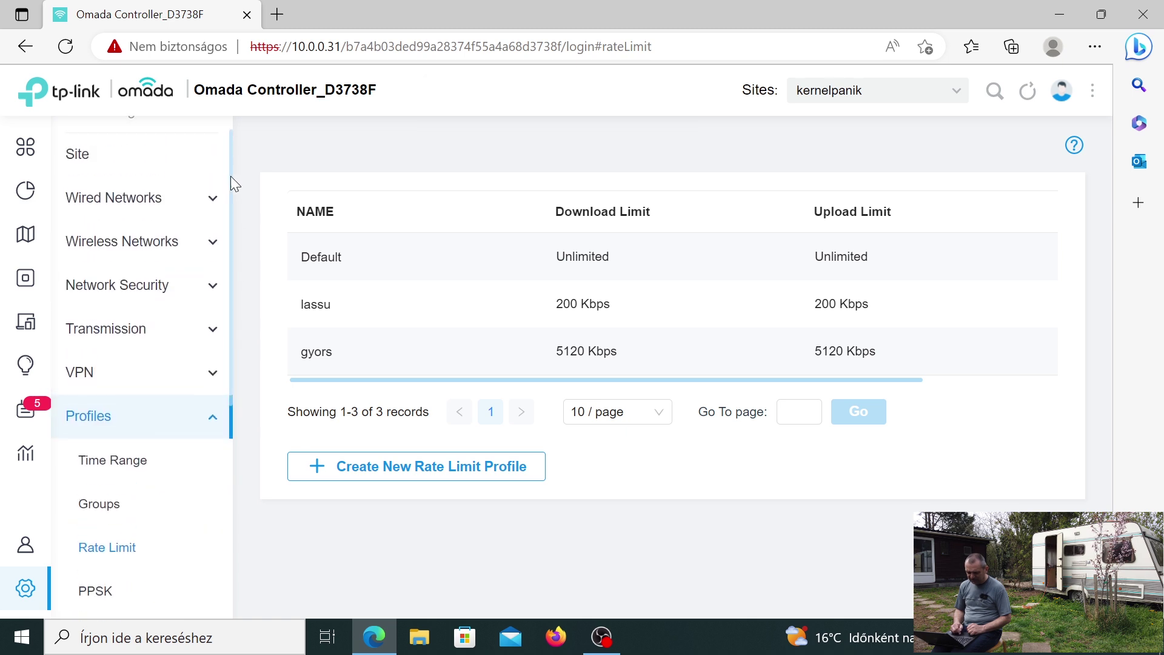
left_click(136, 245)
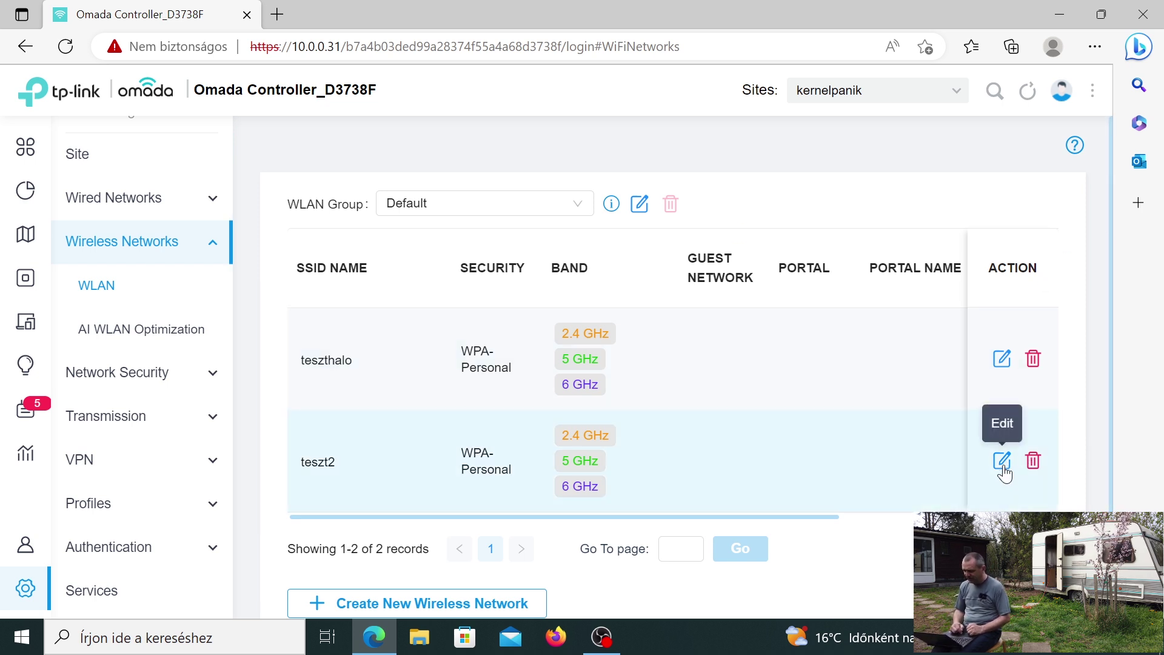
left_click(1002, 462)
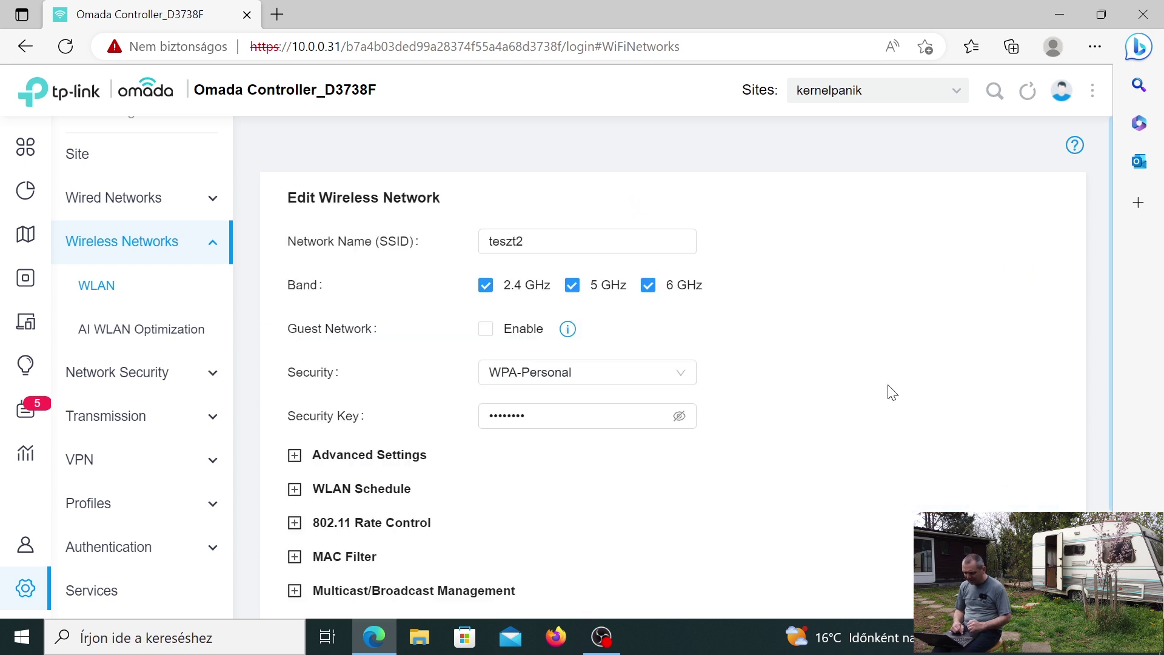
left_click(303, 464)
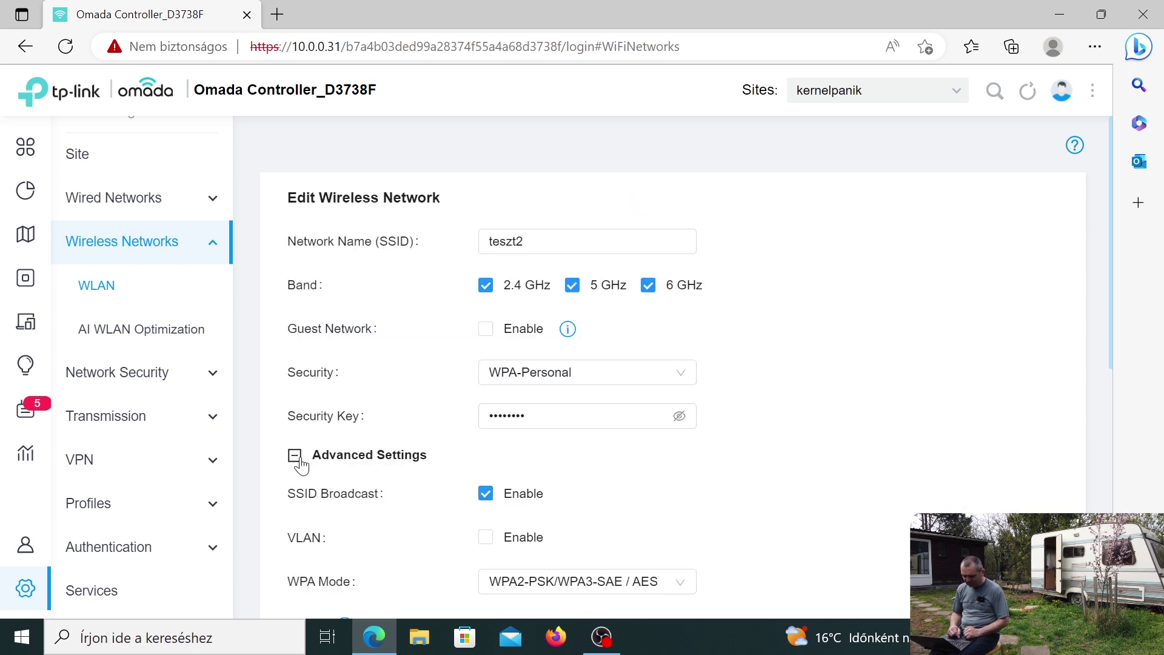
left_click_drag(1109, 286, 1125, 474)
left_click(682, 443)
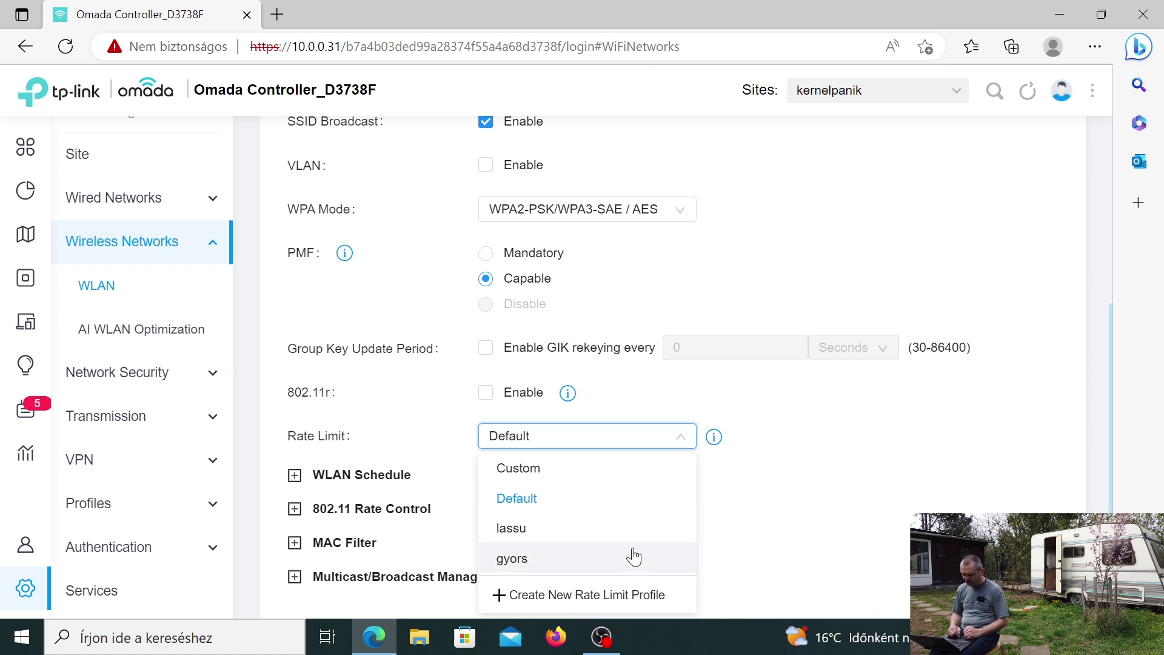
left_click(631, 526)
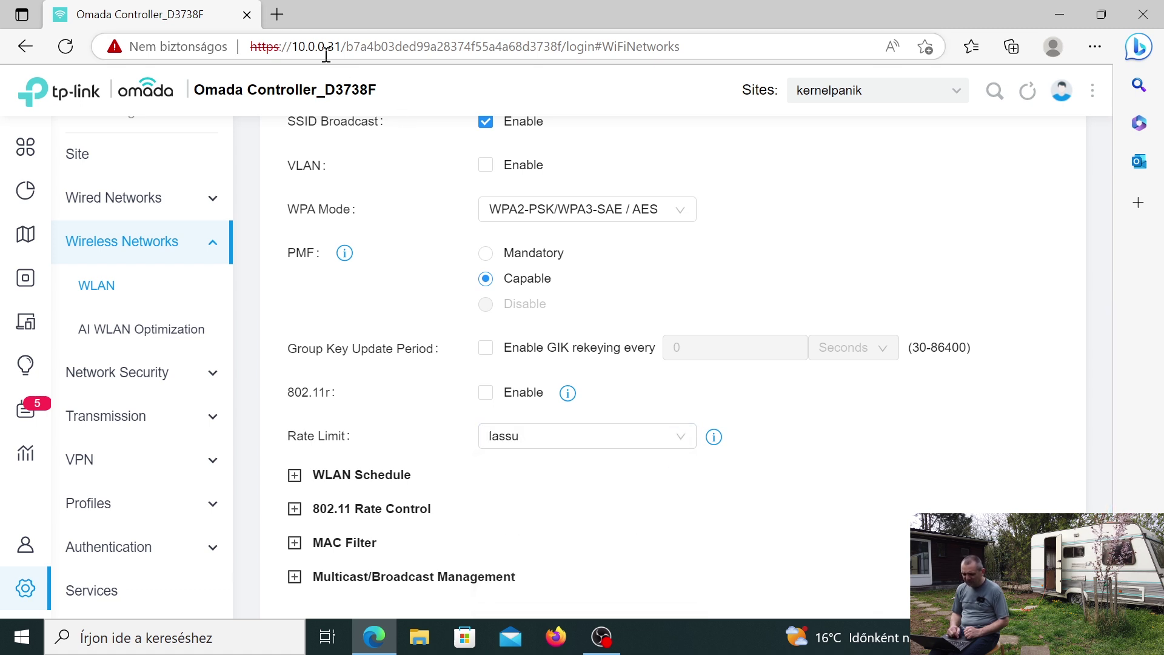
Open jacsa.net in a new browser tab and go to its Sebességteszt page
left_click(277, 14)
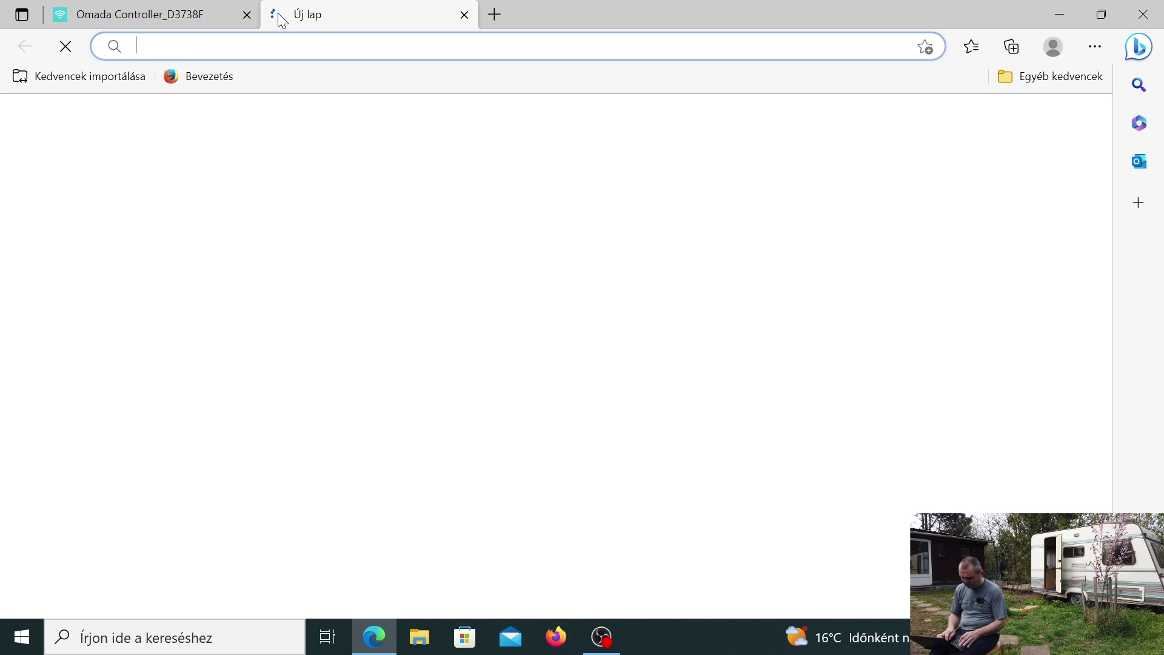
type("jac")
key("BackSpace")
key("BackSpace")
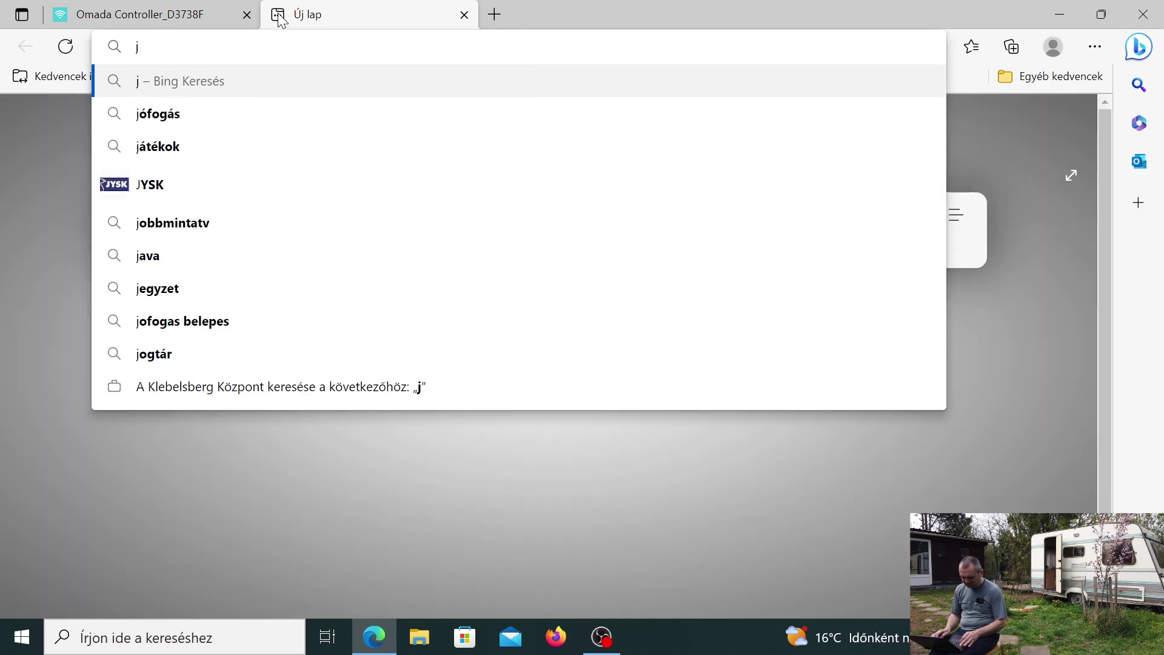
type("acsa.net")
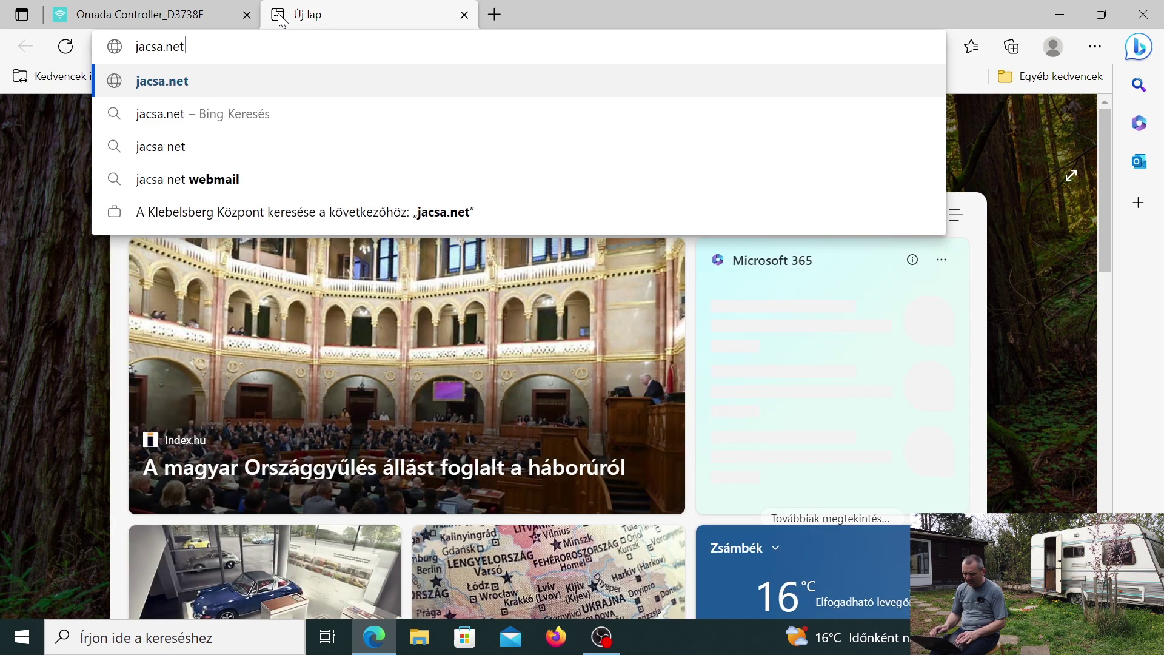
key("Return")
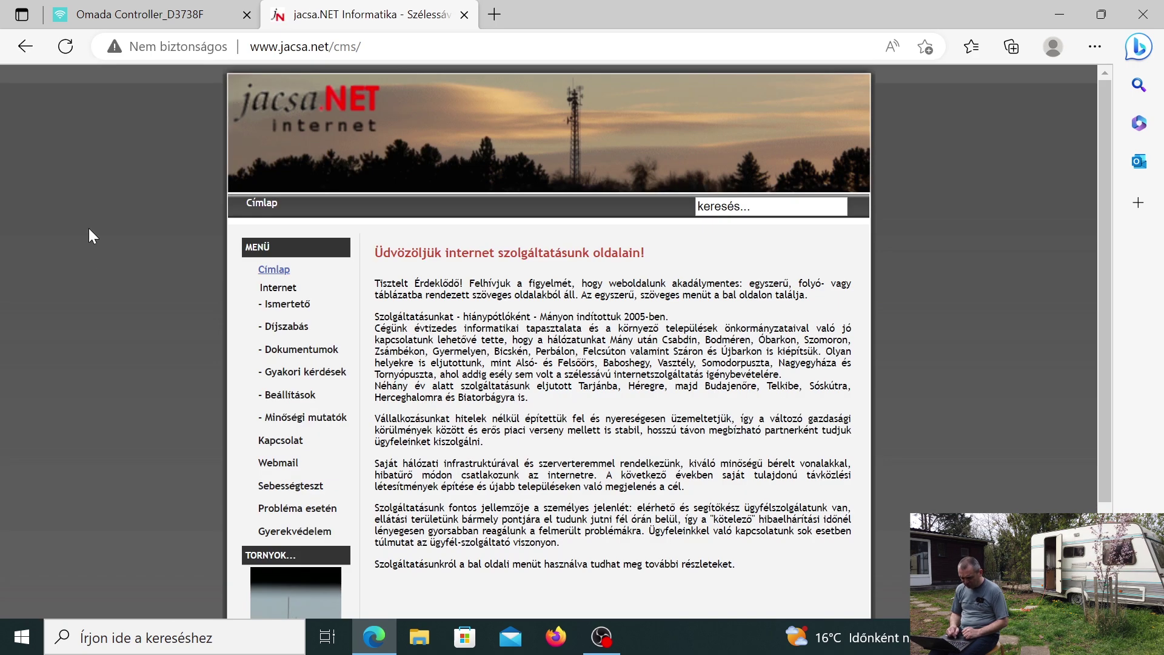
left_click(286, 489)
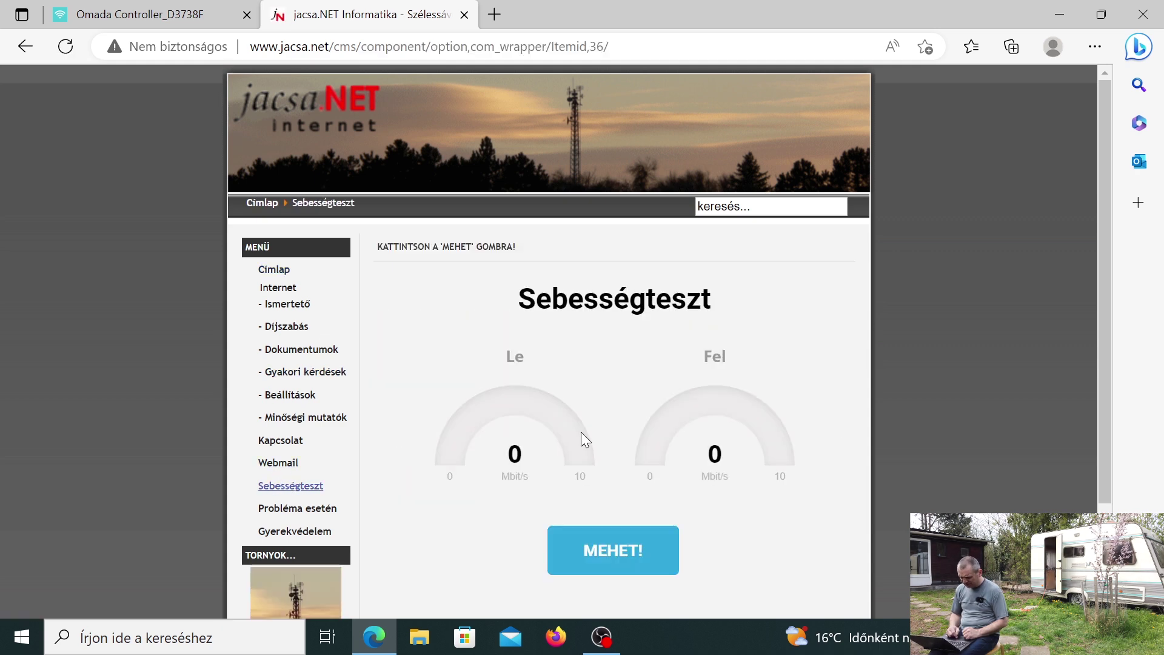
Run the speed test and check which Wi-Fi network the computer is connected to
left_click(593, 544)
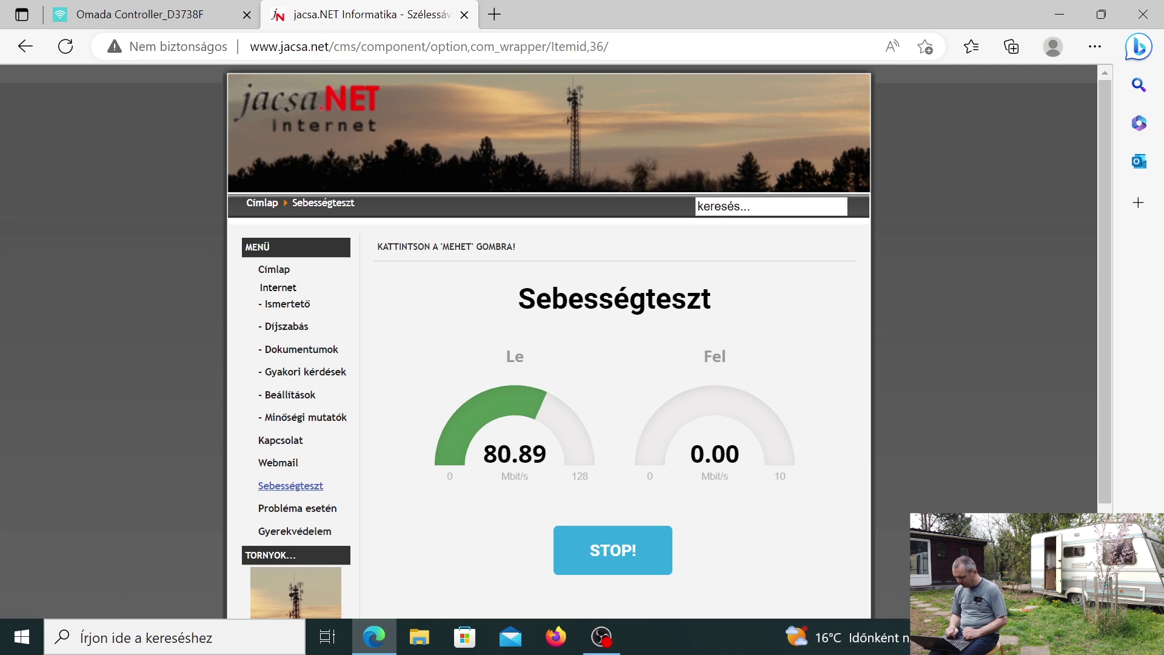
left_click(1038, 637)
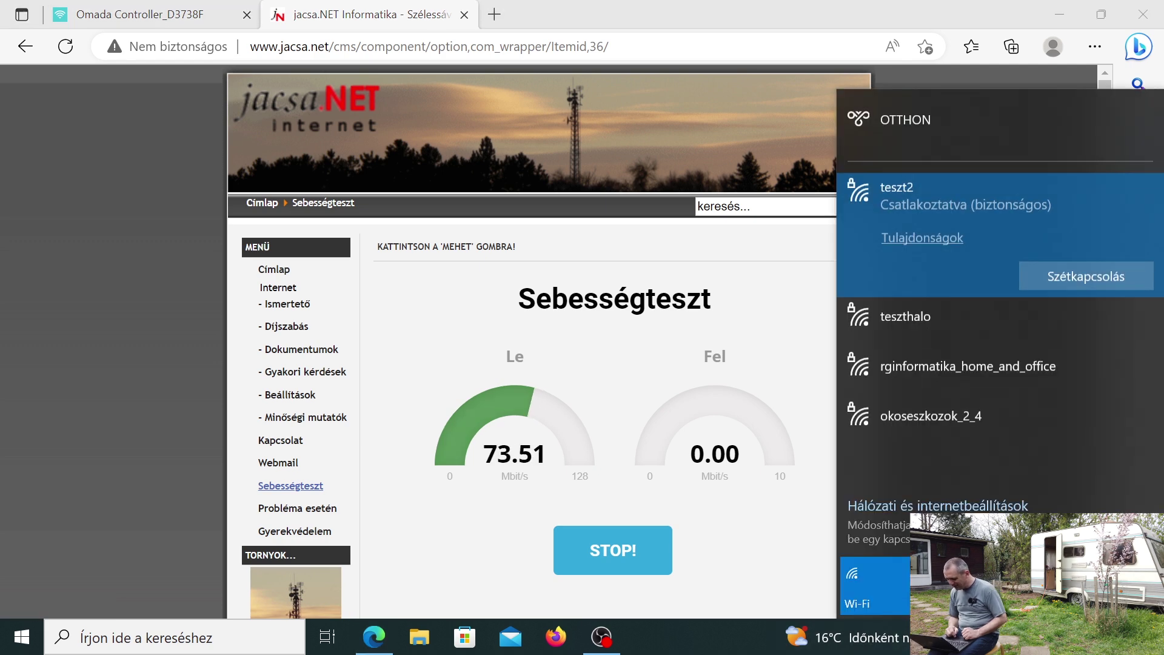
key("Escape")
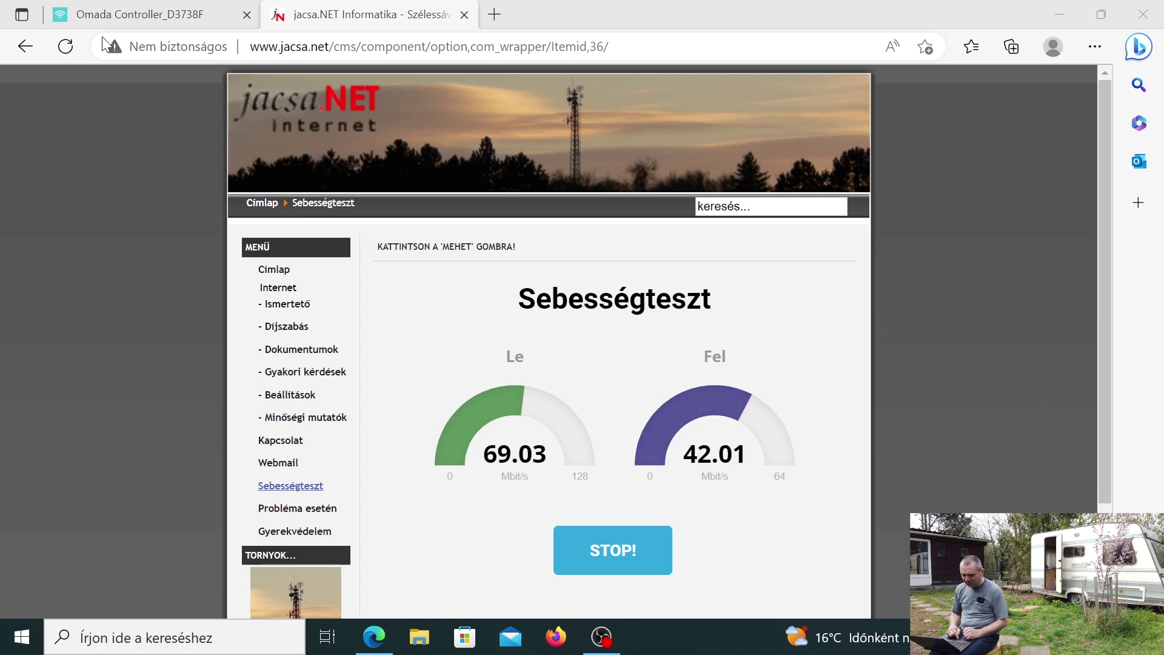
Return to the Omada Controller, set teszt2's Rate Limit to the gyors profile and apply the change
left_click(107, 11)
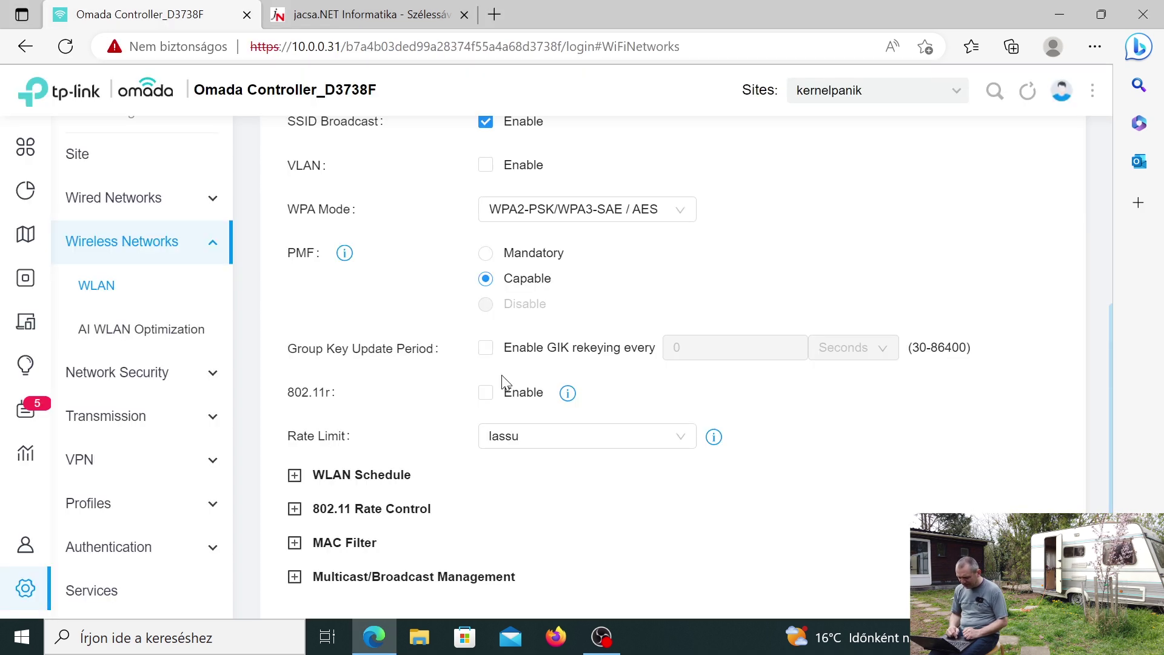
left_click(684, 438)
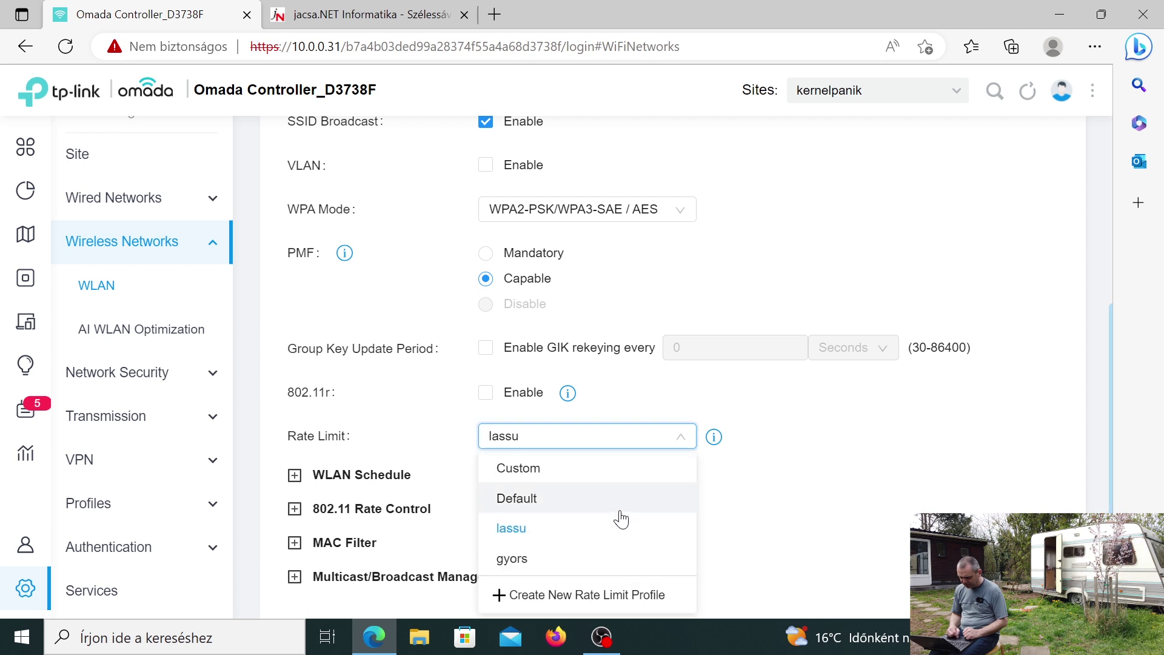
left_click(599, 557)
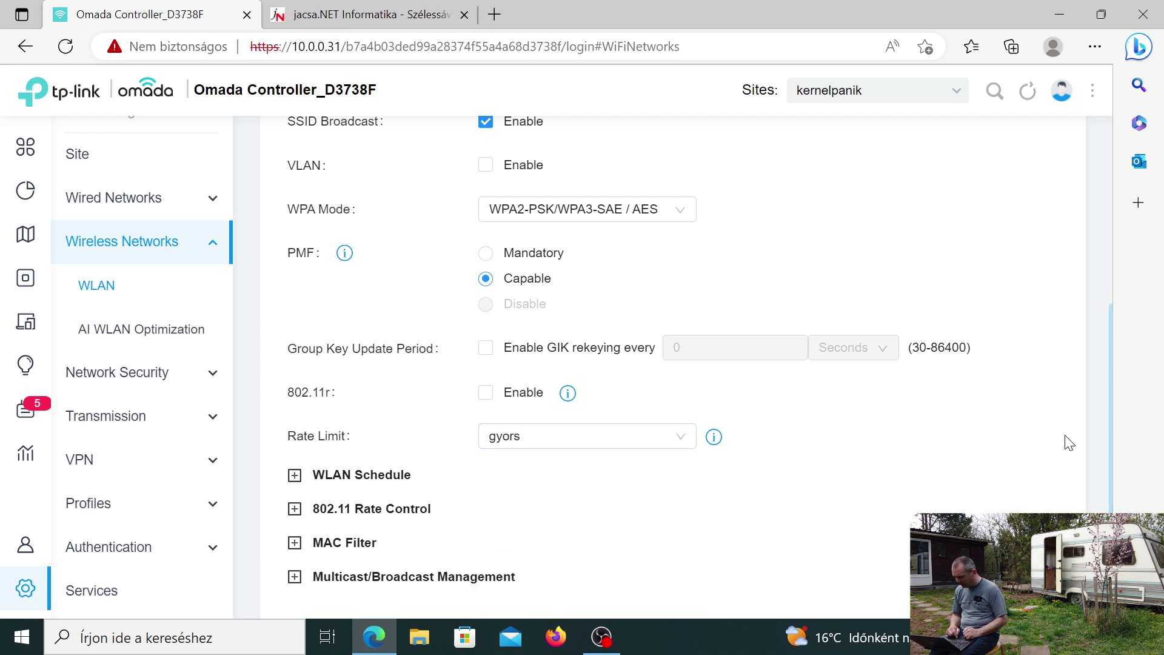
scroll(1112, 441, "down", 2)
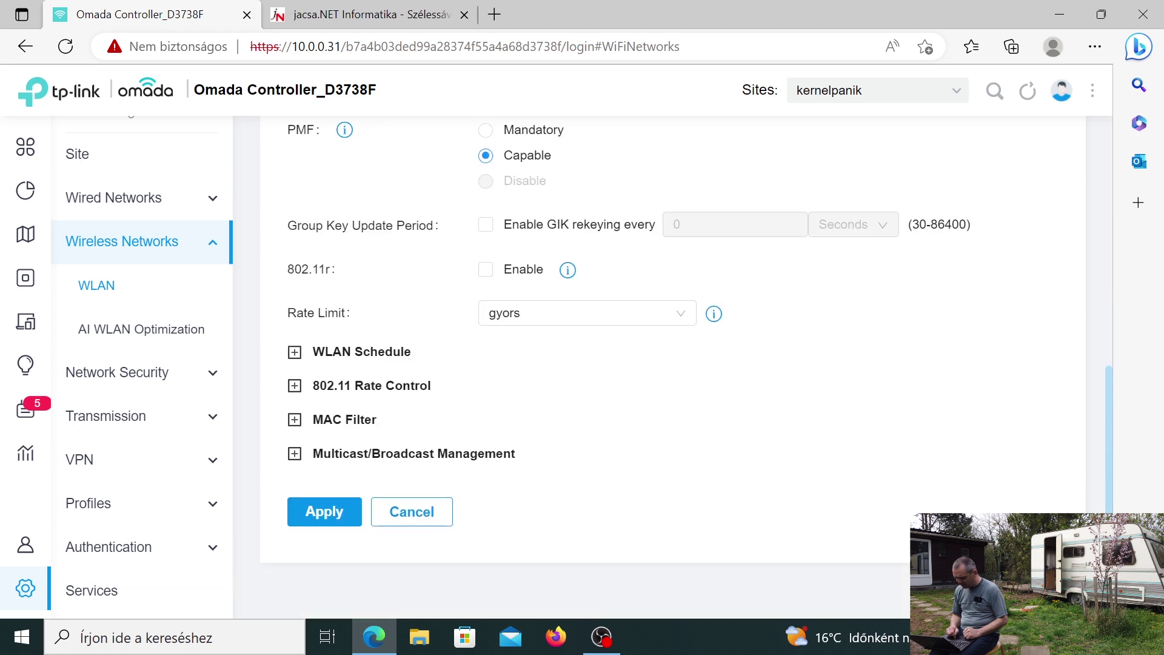
left_click(315, 515)
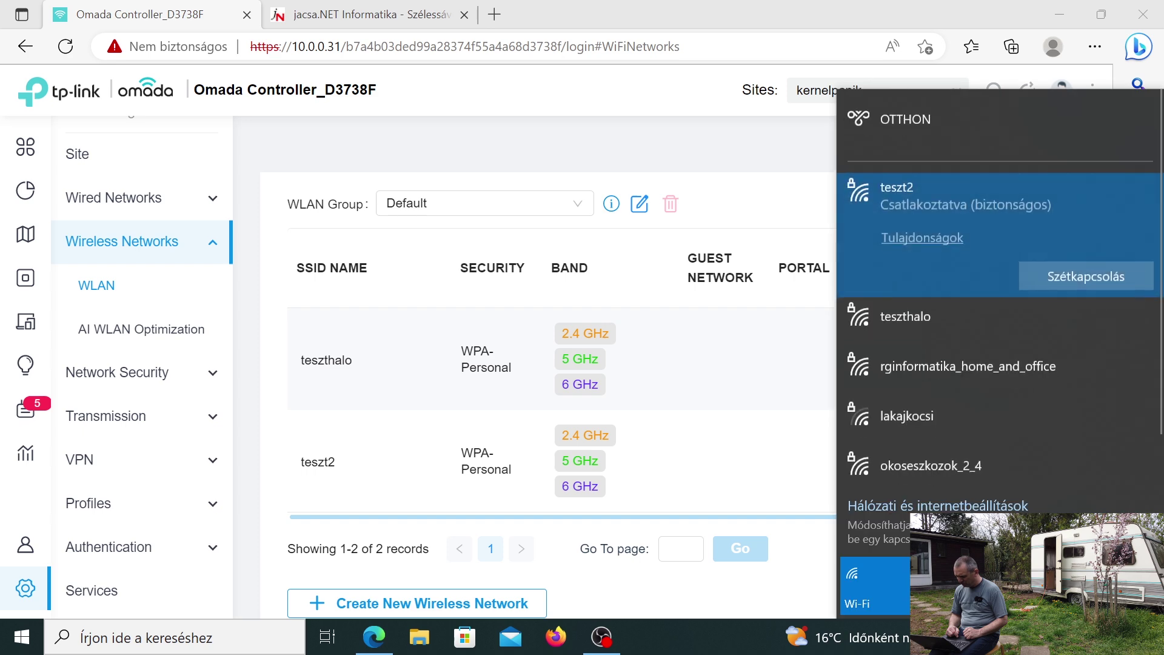
Check the Wi-Fi connection to teszt2 and rerun the jacsa.net speed test with the gyors limit in place
left_click(1110, 636)
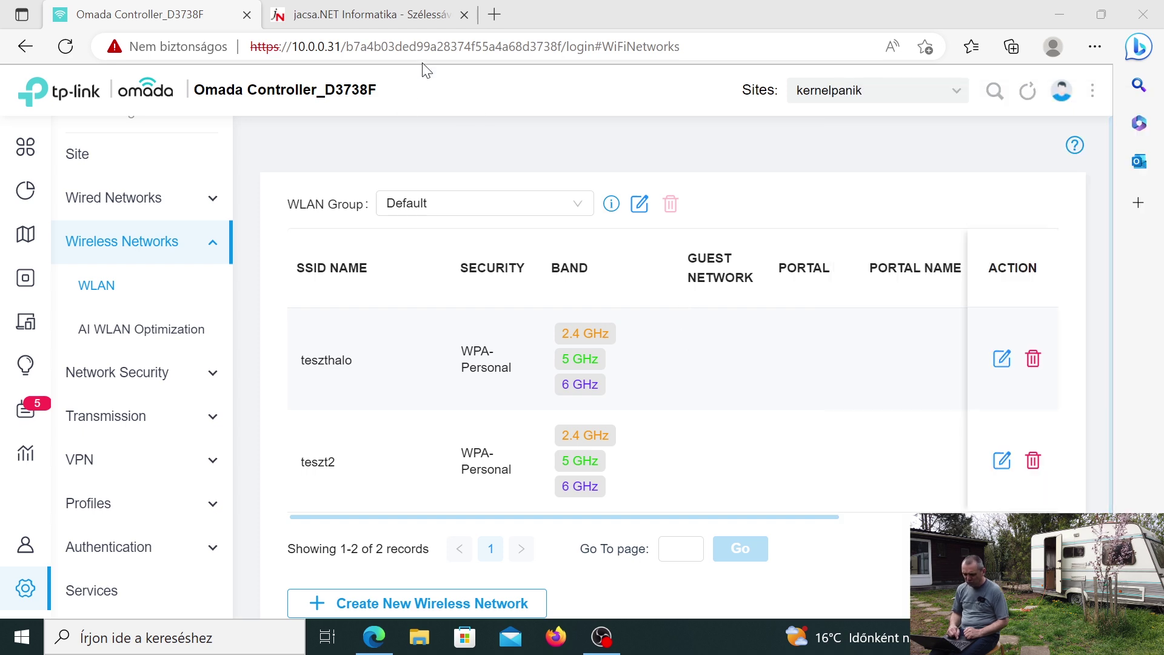
left_click(400, 17)
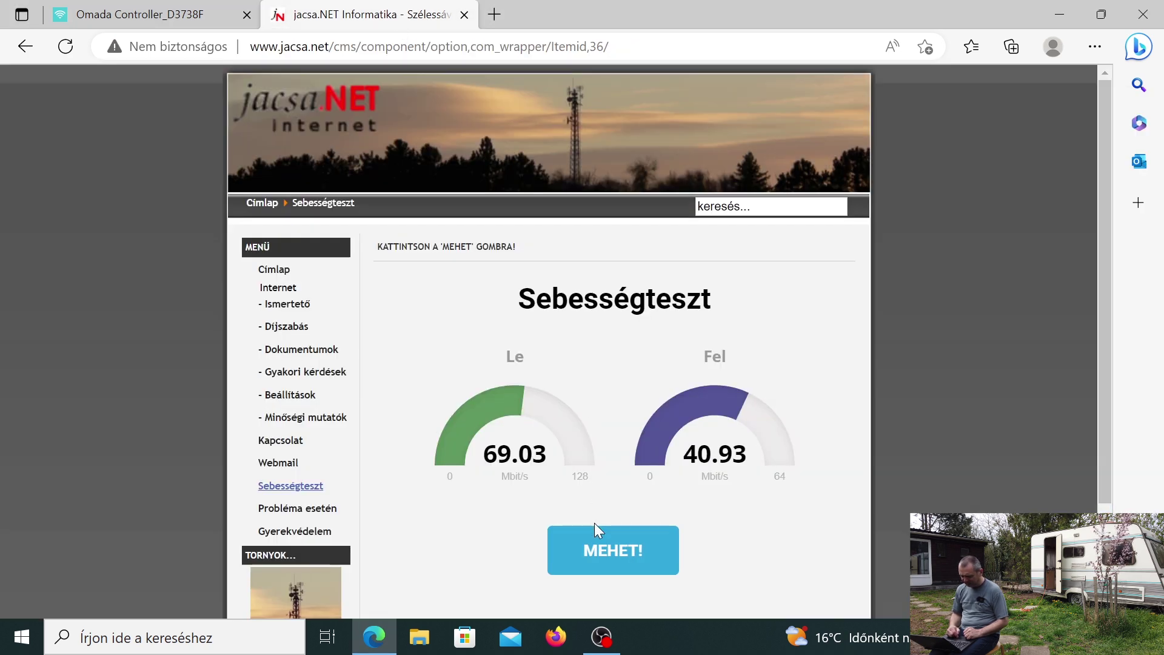
left_click(595, 548)
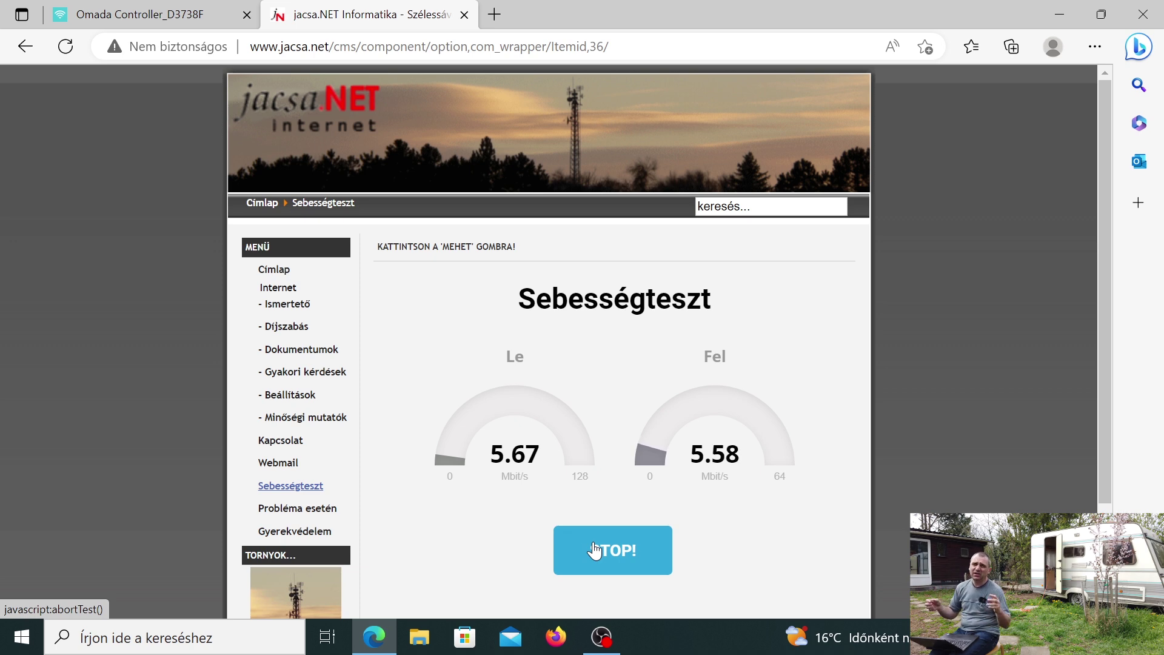
left_click(594, 550)
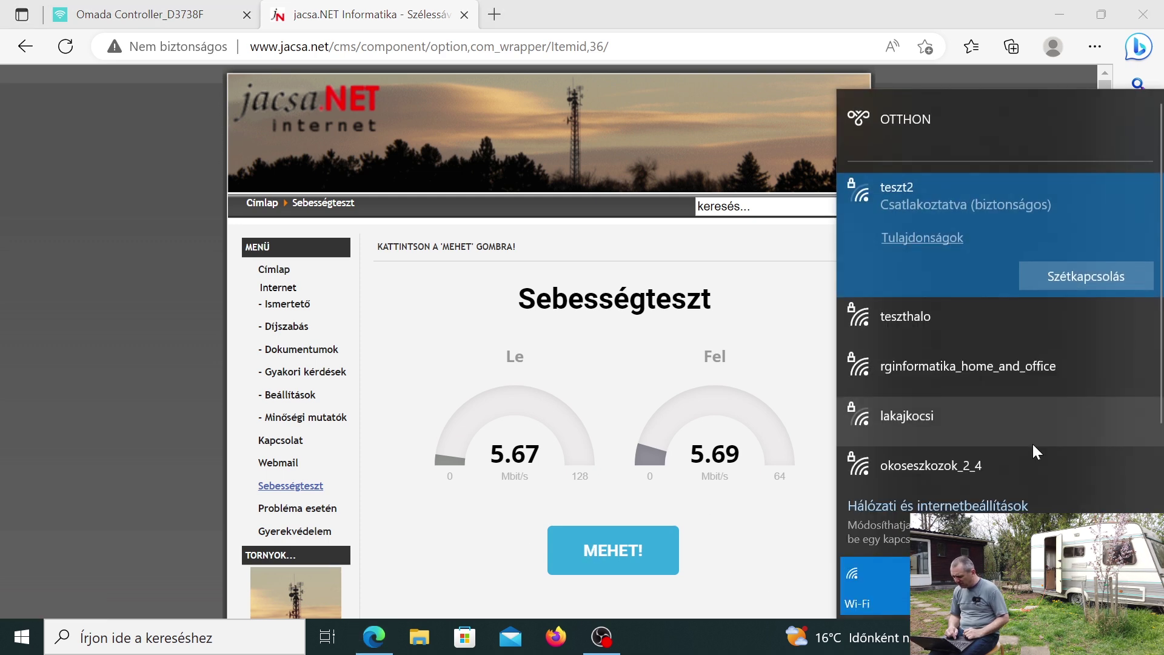
Connect the computer to the teszthalo Wi-Fi network and run the speed test over it
left_click(970, 337)
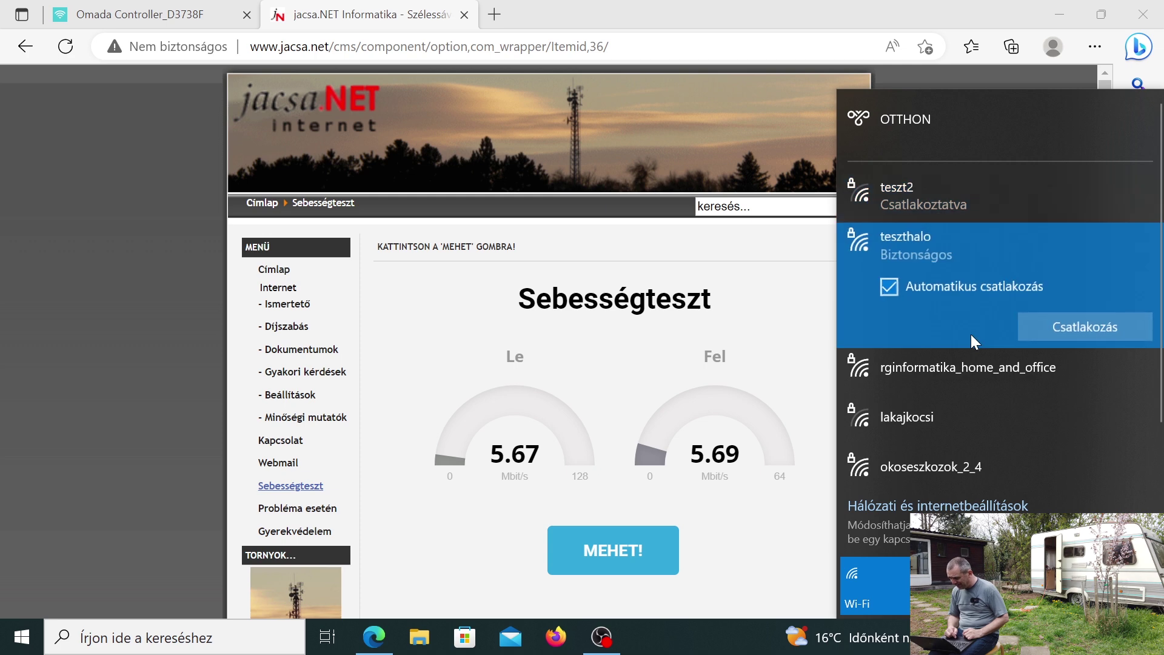
left_click(1093, 331)
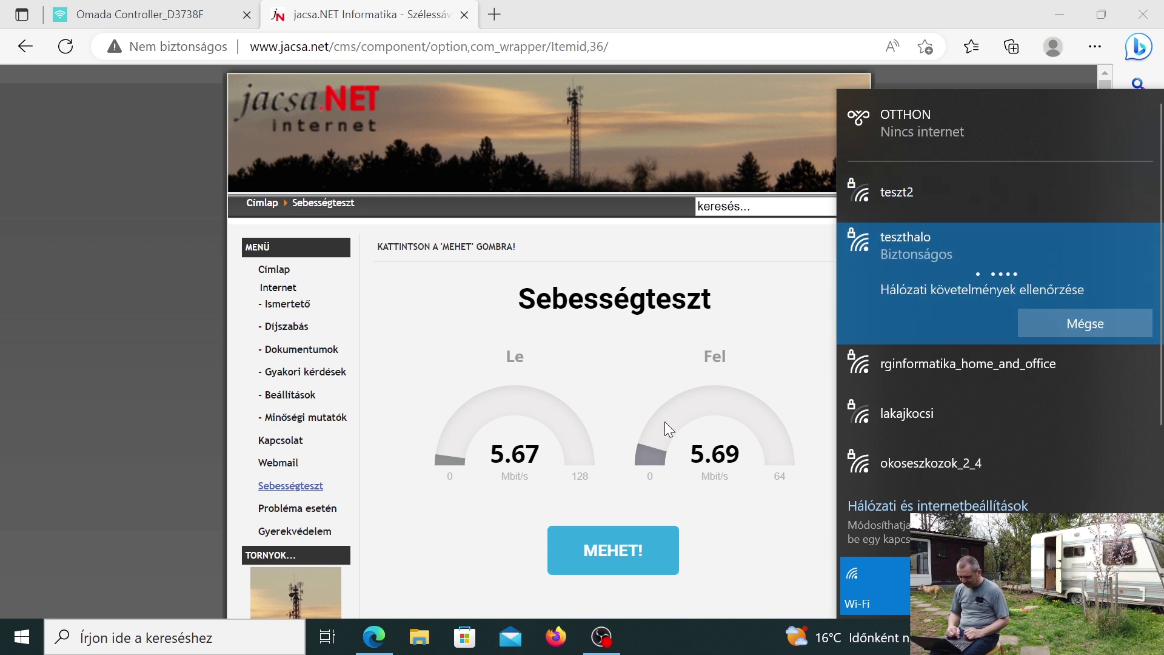
left_click(638, 563)
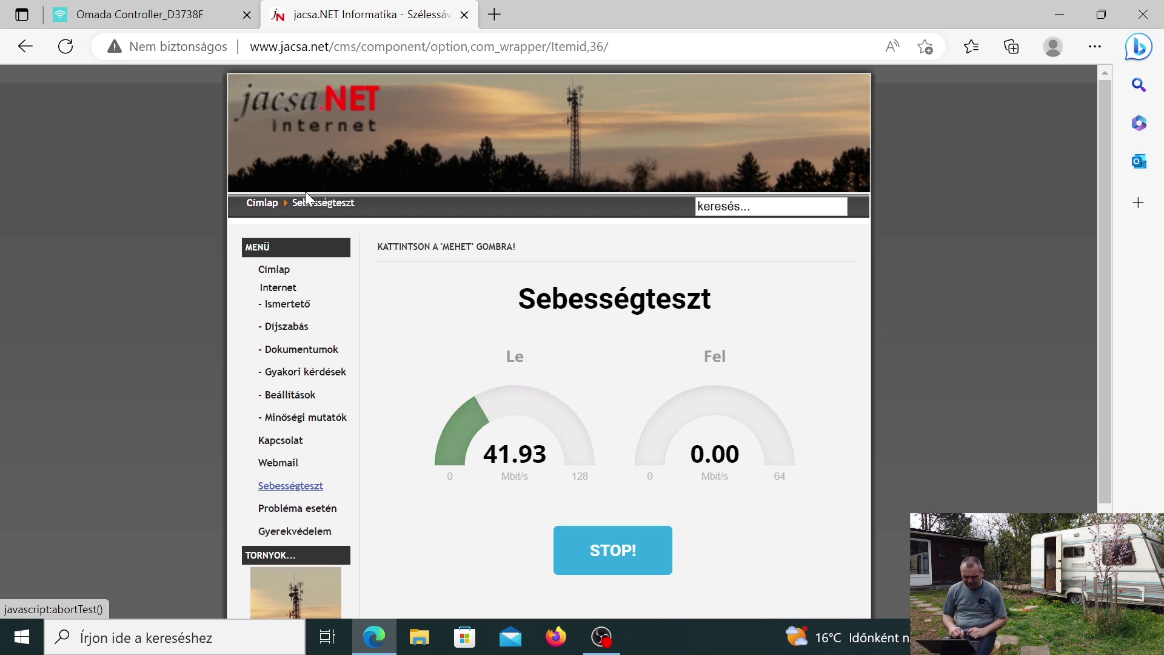
Return to the Omada Controller, set the teszt2 network's Rate Limit to Default and apply the change
left_click(159, 12)
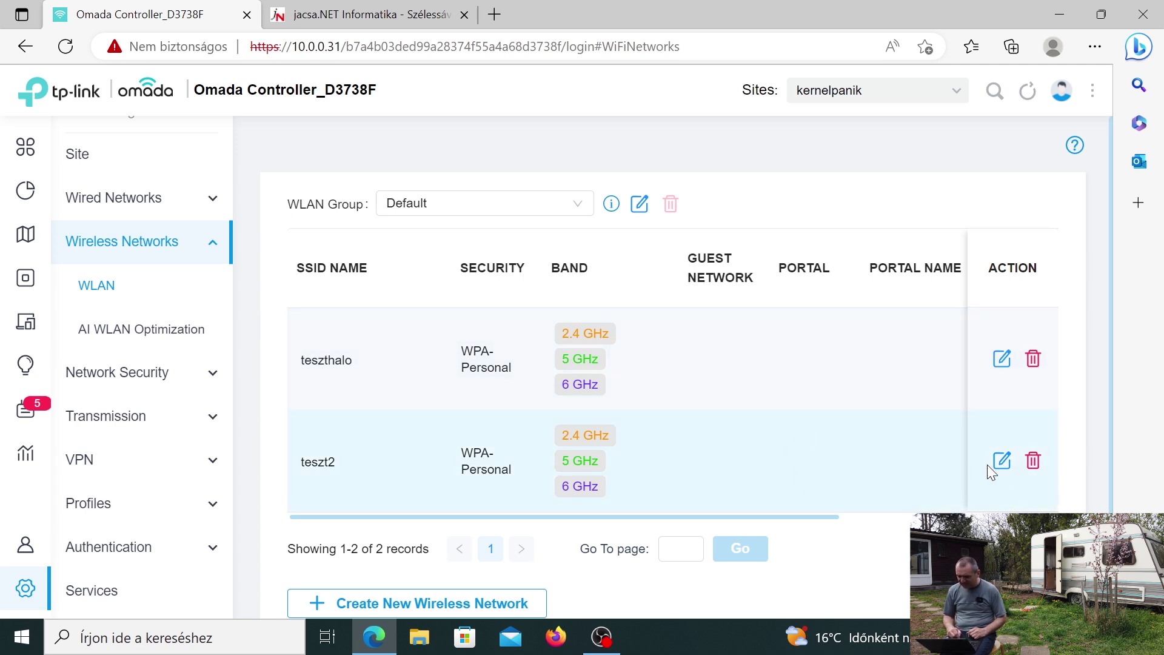
left_click(1007, 467)
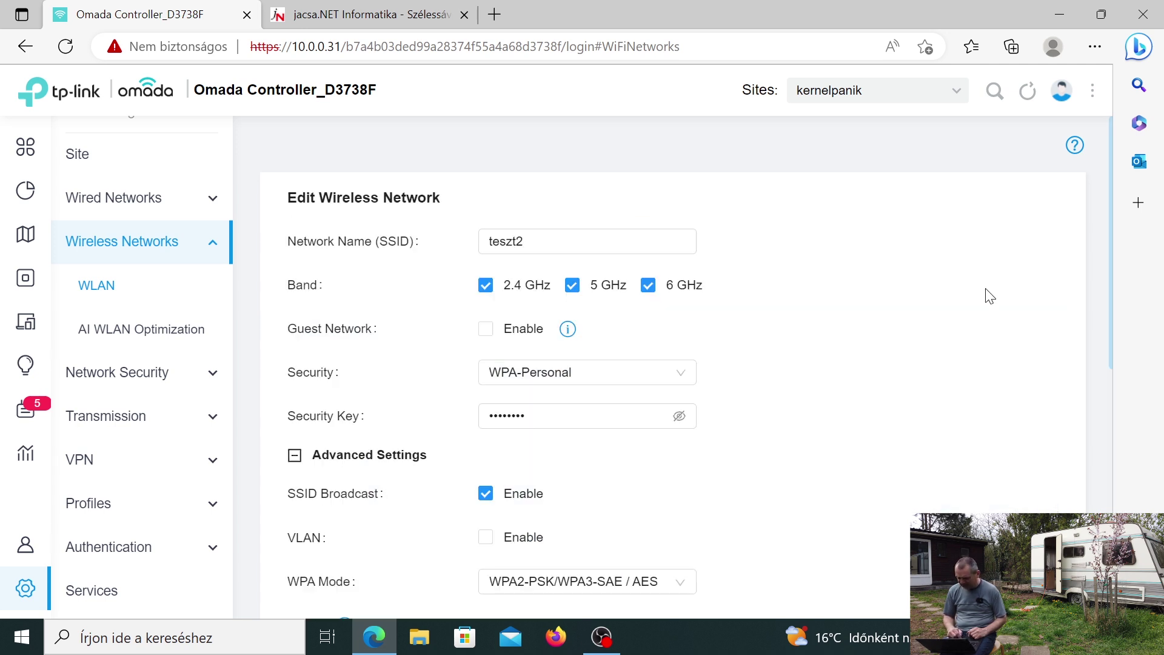
left_click_drag(1114, 288, 1114, 452)
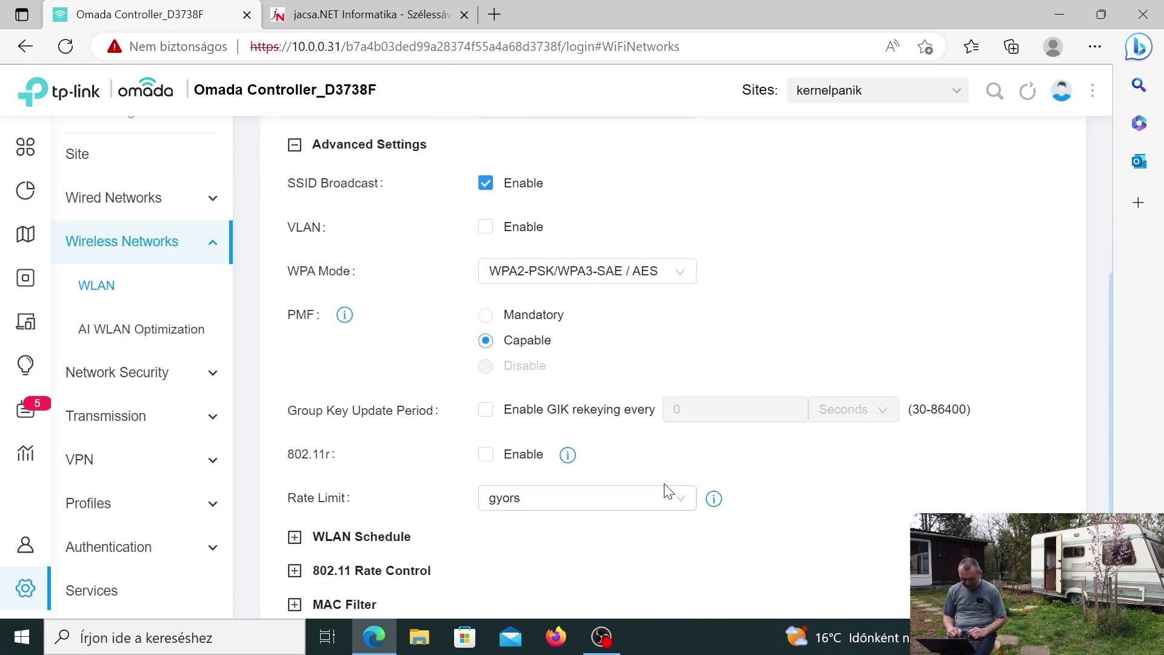
left_click(683, 507)
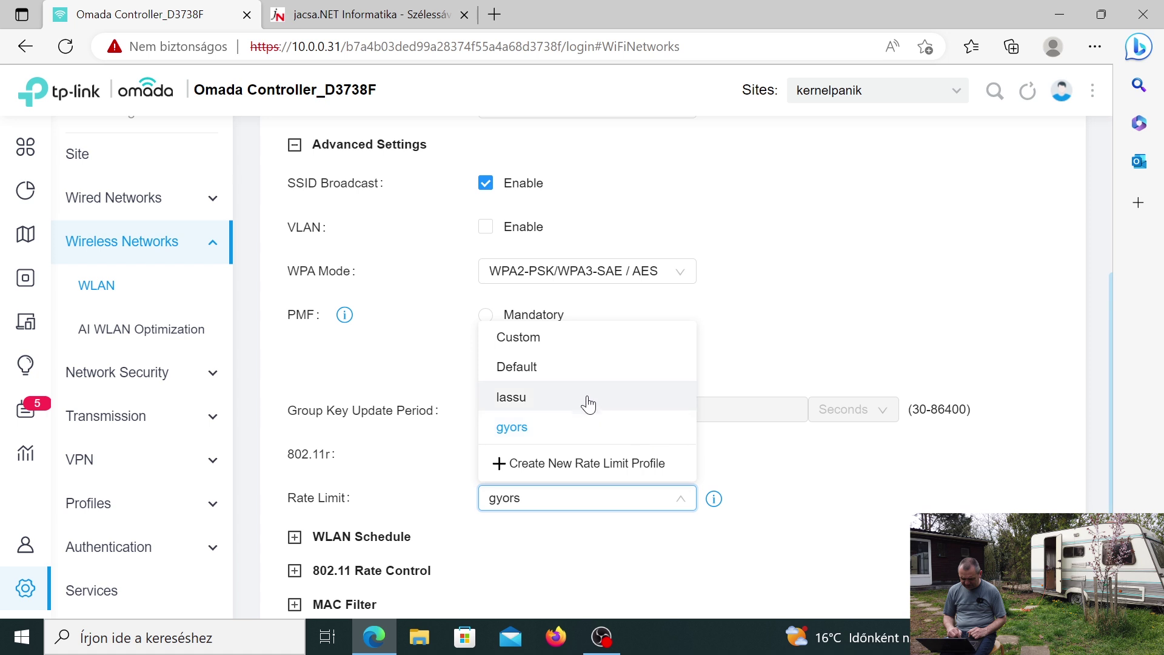
left_click(583, 371)
left_click(583, 371)
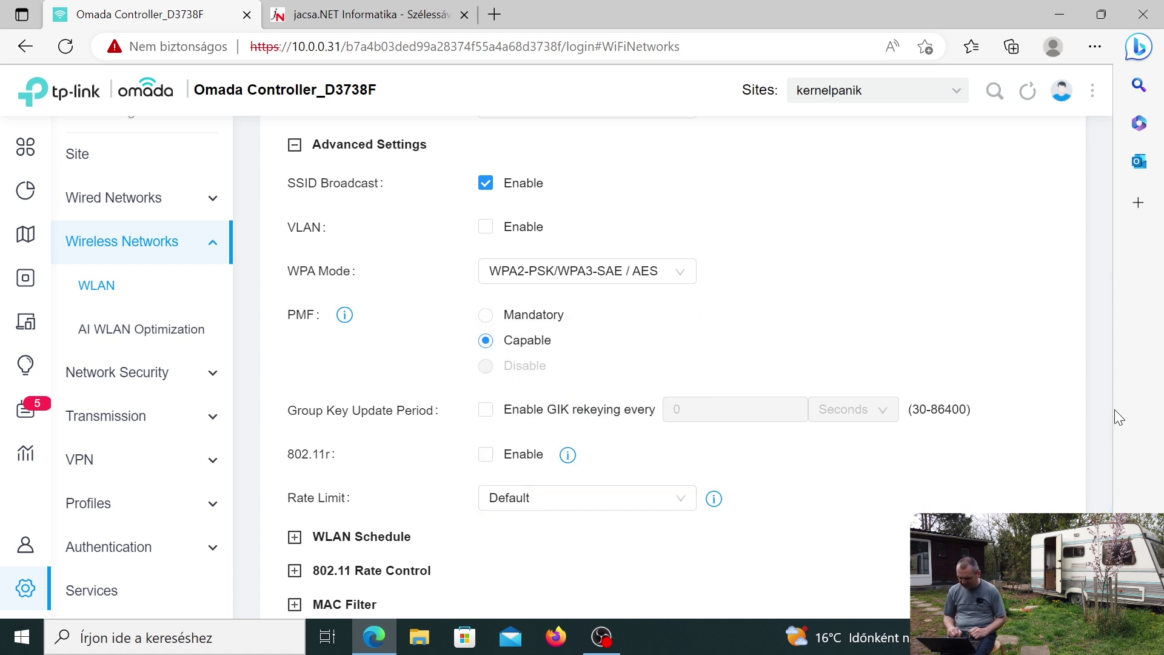
scroll(1112, 431, "down", 3)
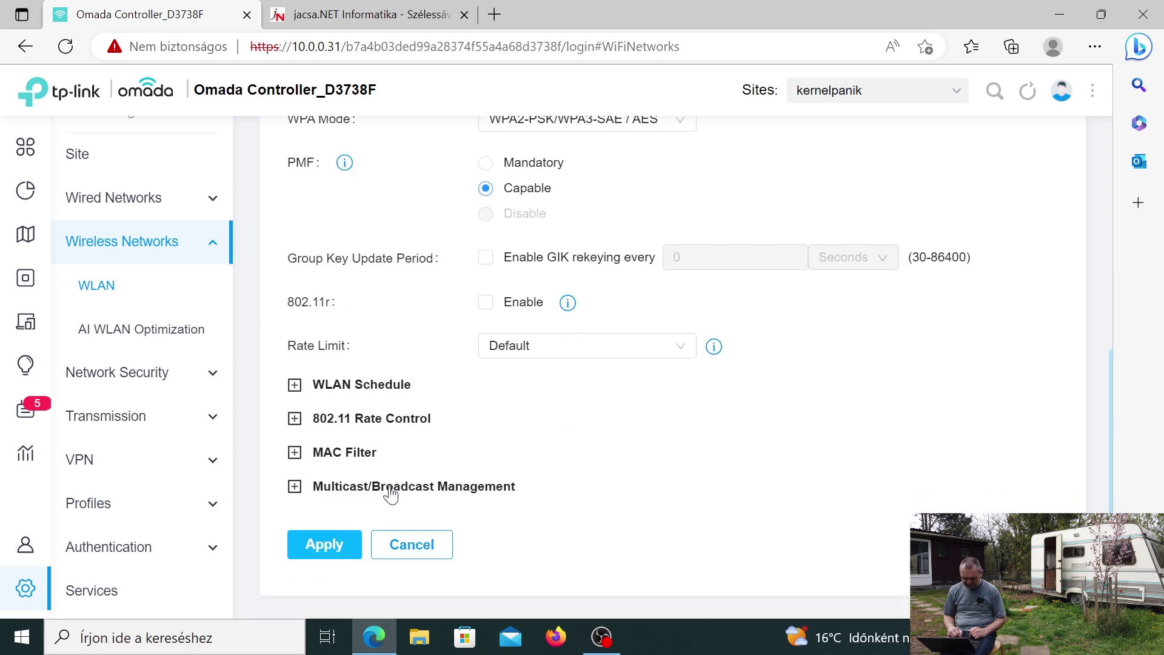
left_click(331, 544)
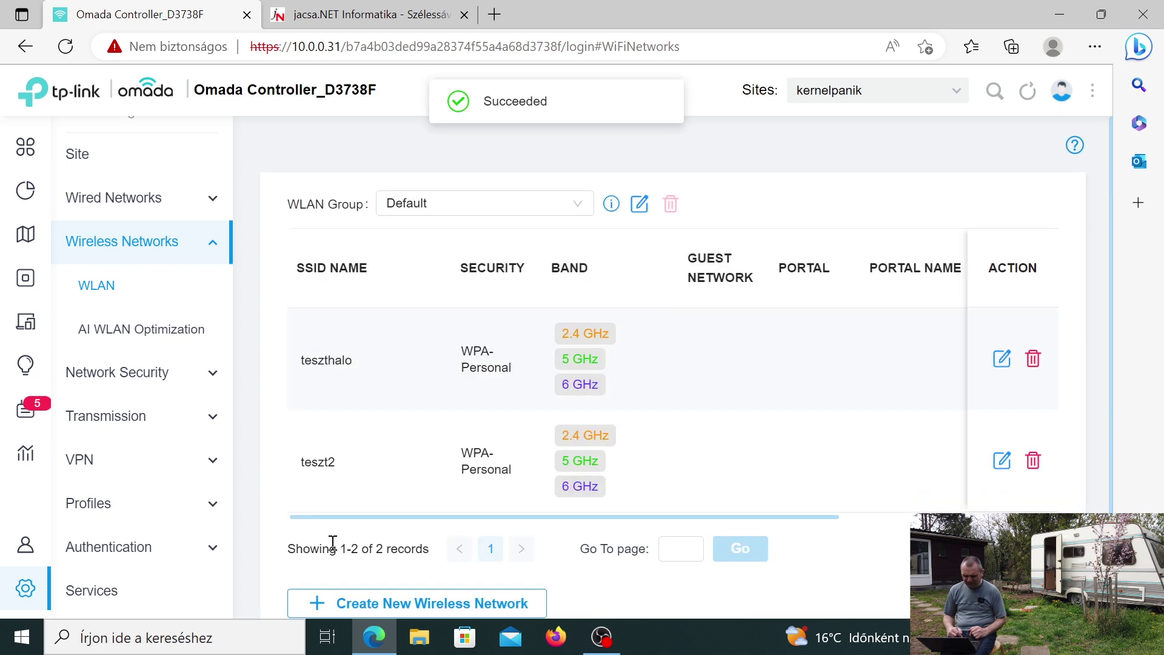
Open the teszt2 wireless network for editing and enable its WLAN Schedule
left_click(1002, 460)
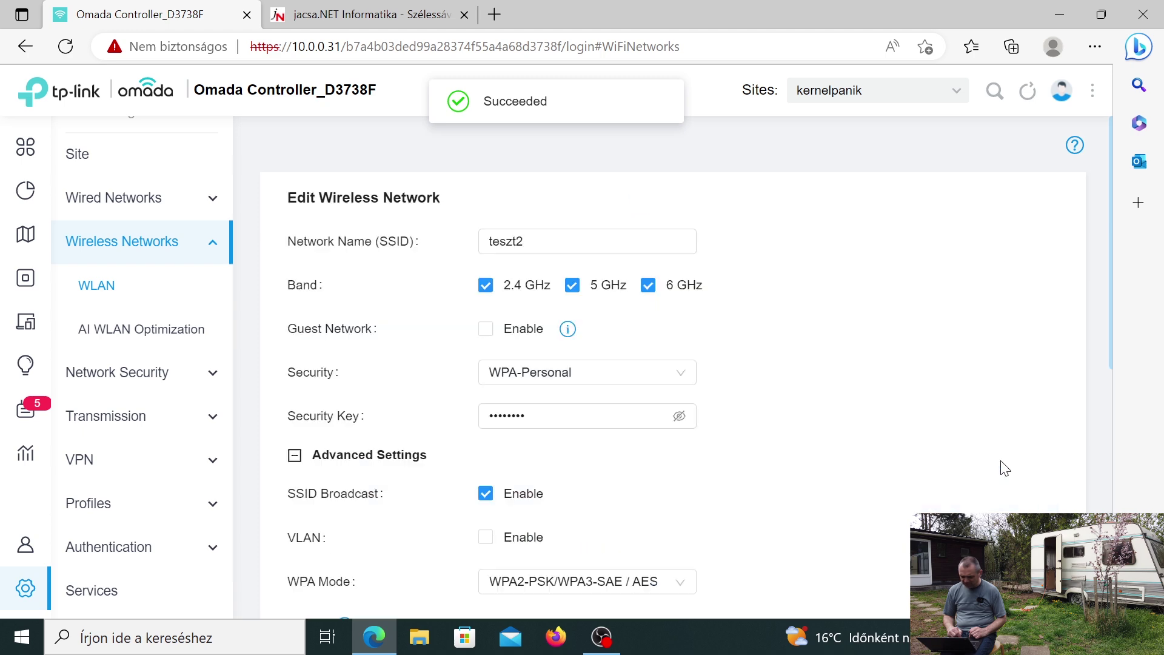
left_click_drag(1104, 269, 1118, 479)
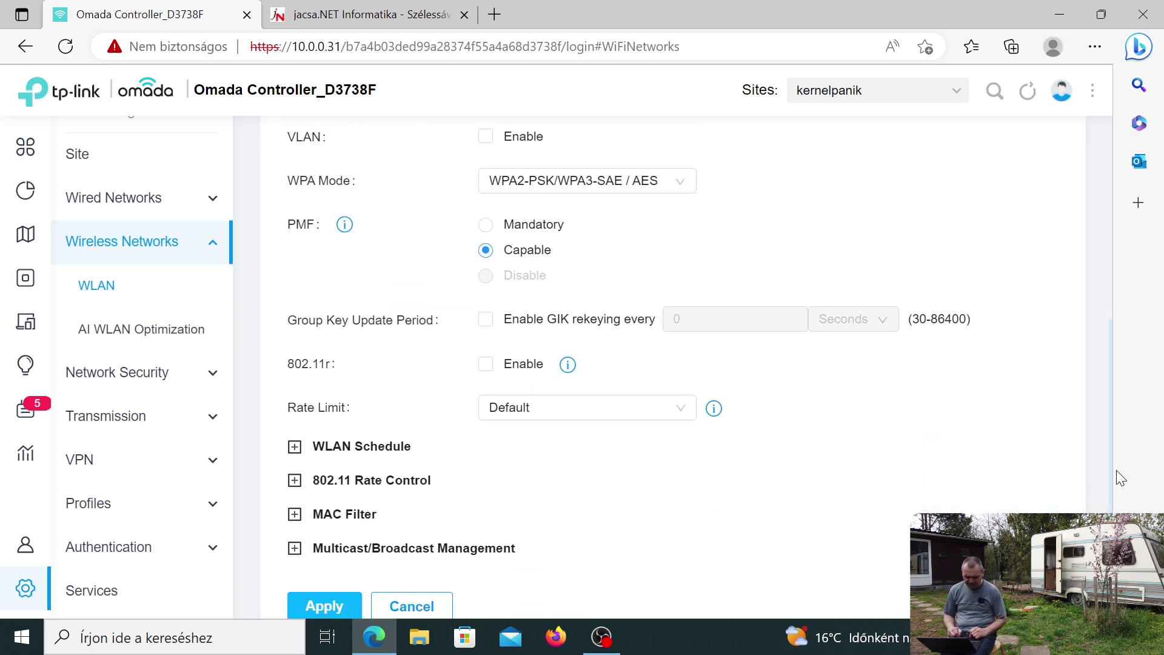
left_click(295, 448)
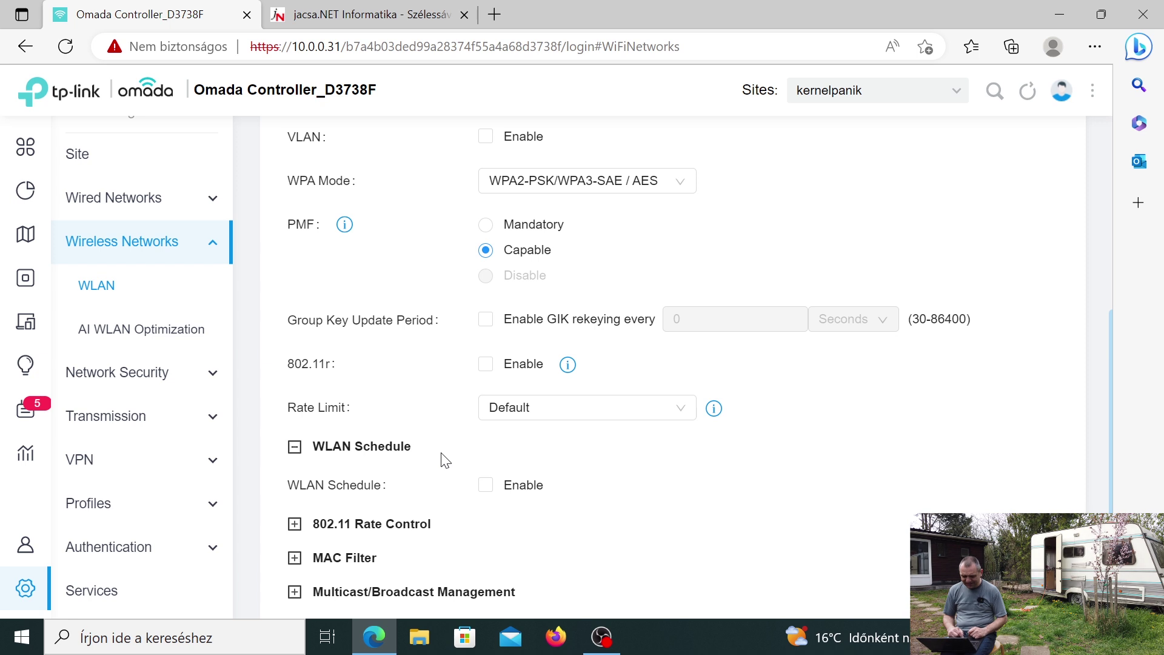
left_click(491, 497)
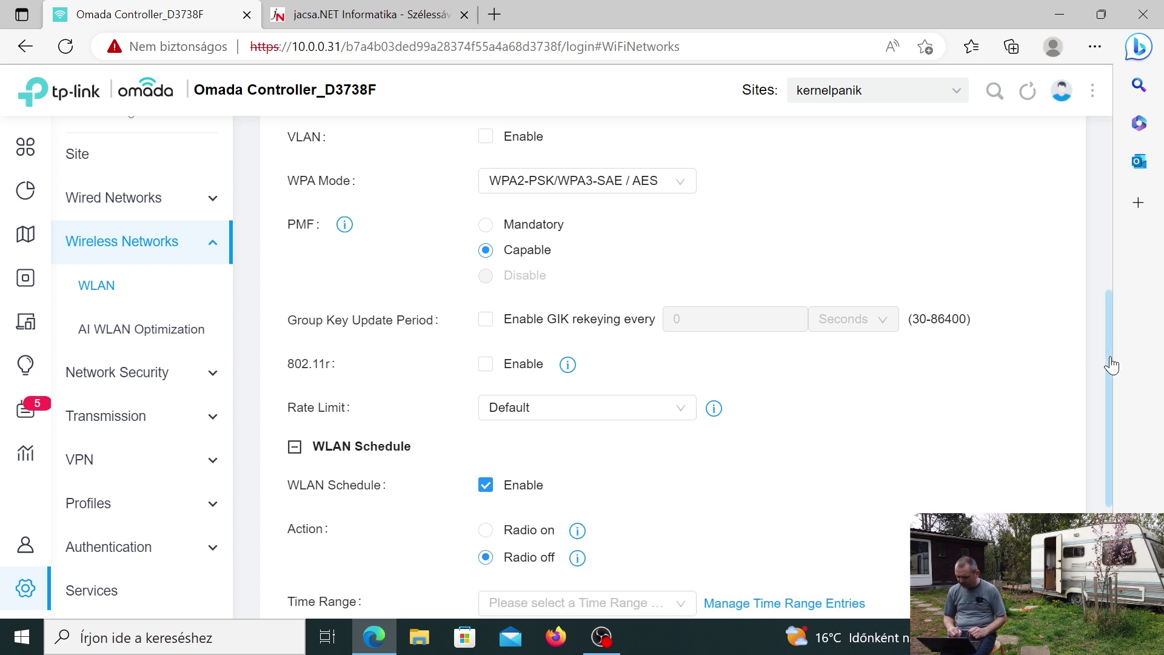
scroll(1112, 363, "down", 3)
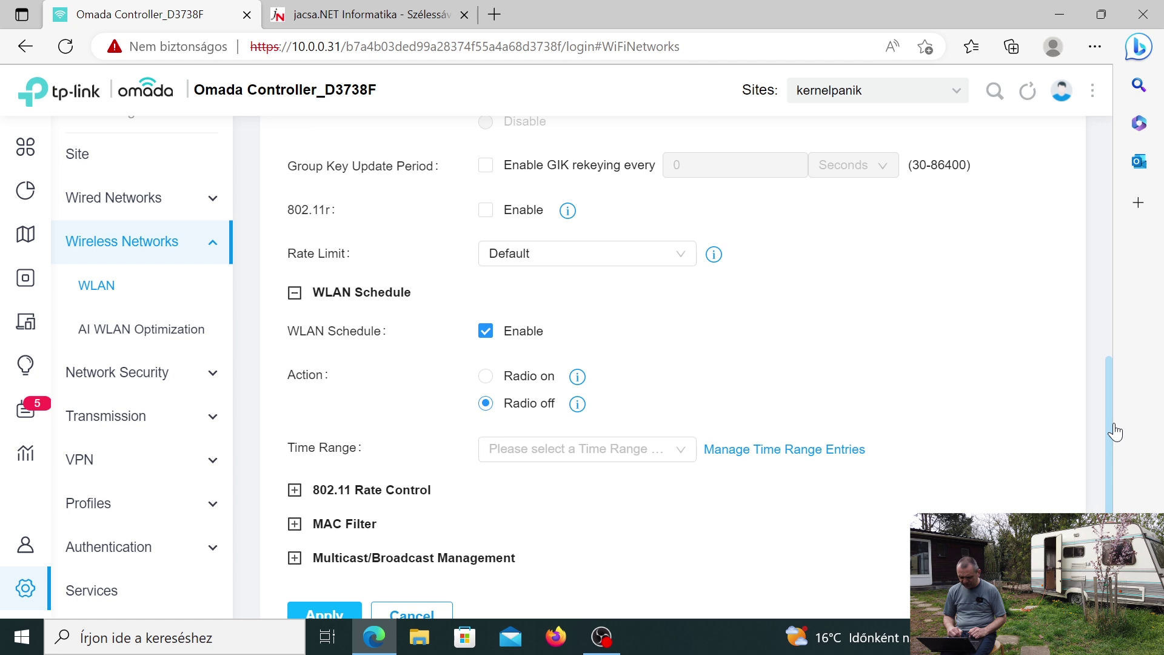
Create and save a new time range entry named hetkoznap with the Weekday day mode
left_click(688, 454)
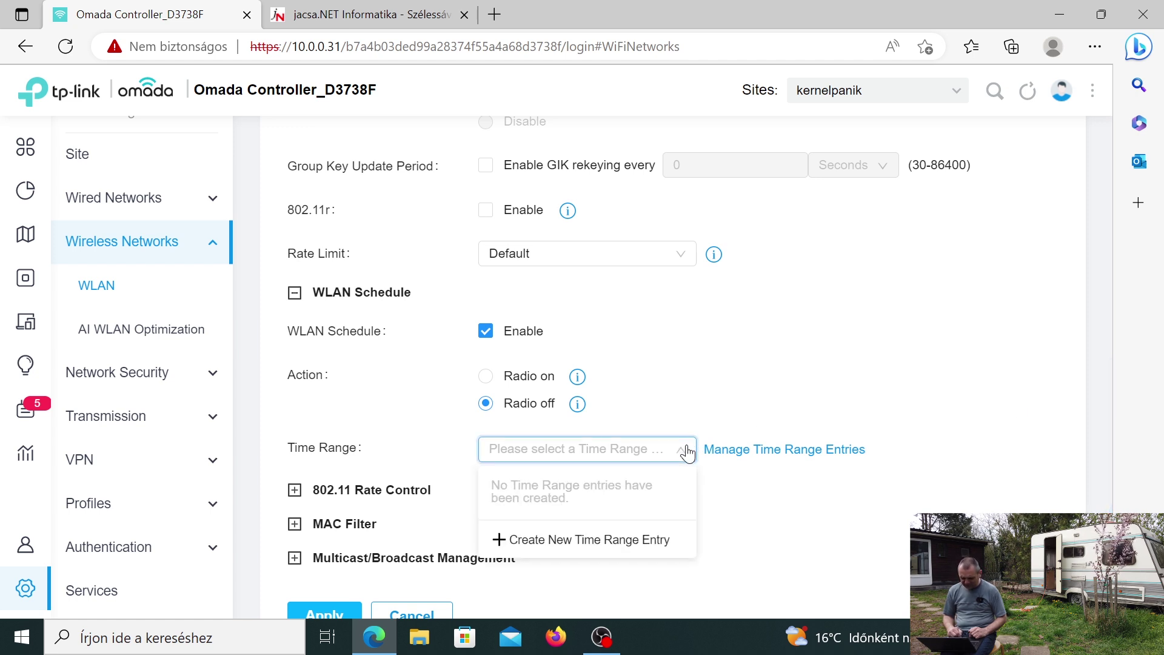
left_click(652, 540)
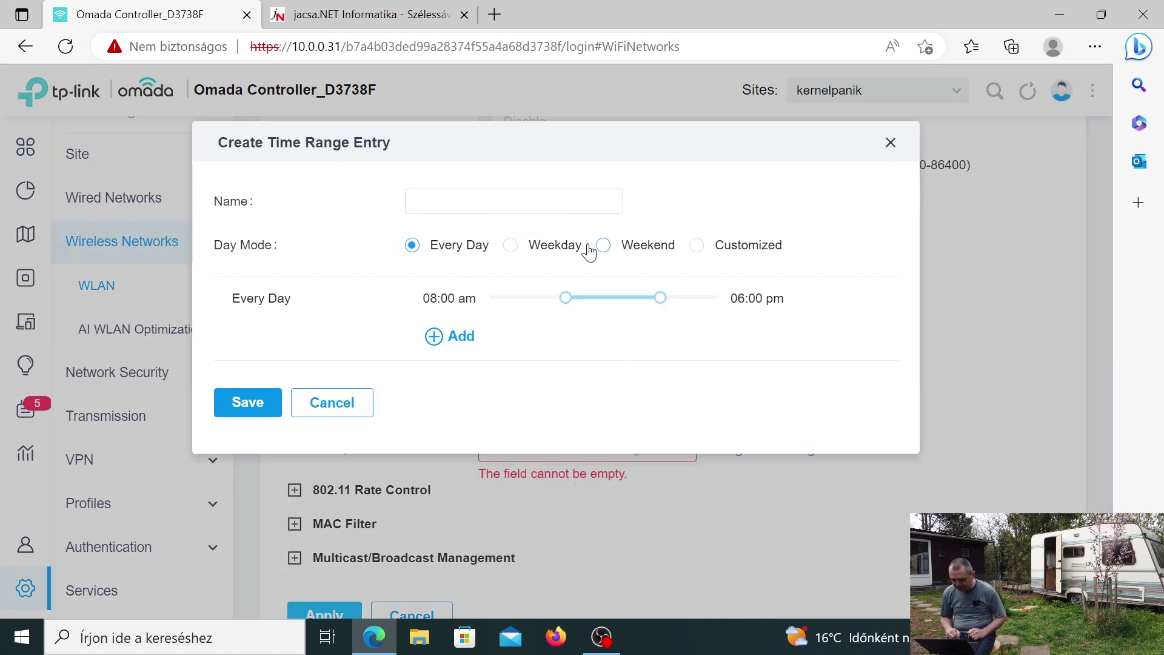
left_click(537, 250)
left_click(507, 194)
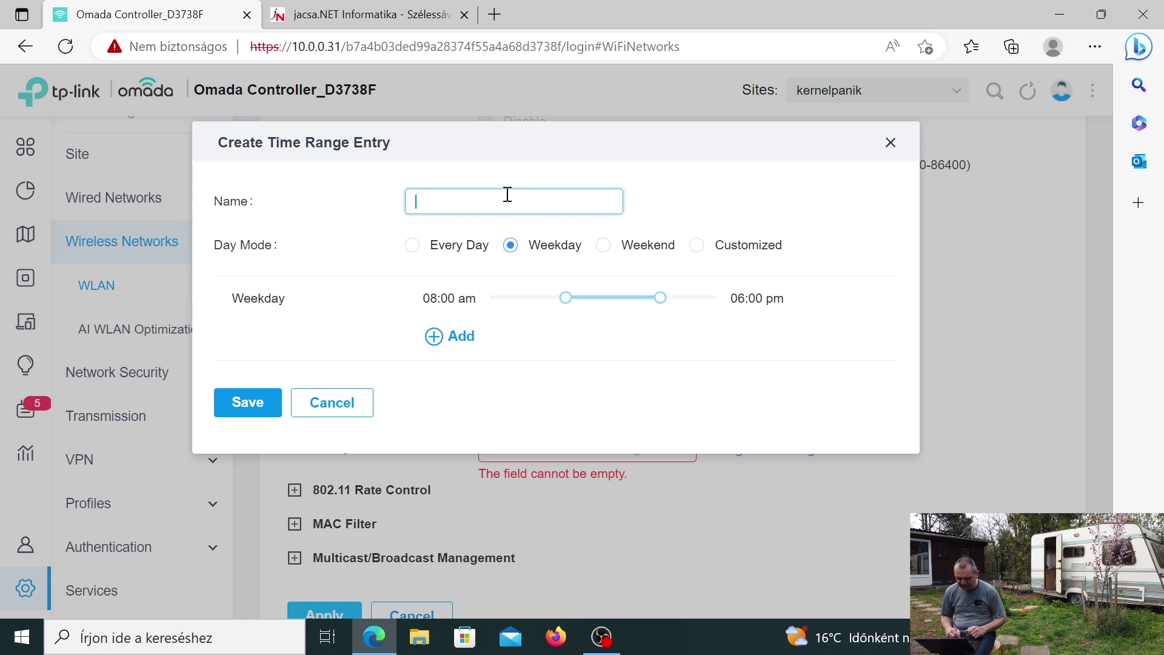
type("hetkoznaP")
key("BackSpace")
type("p")
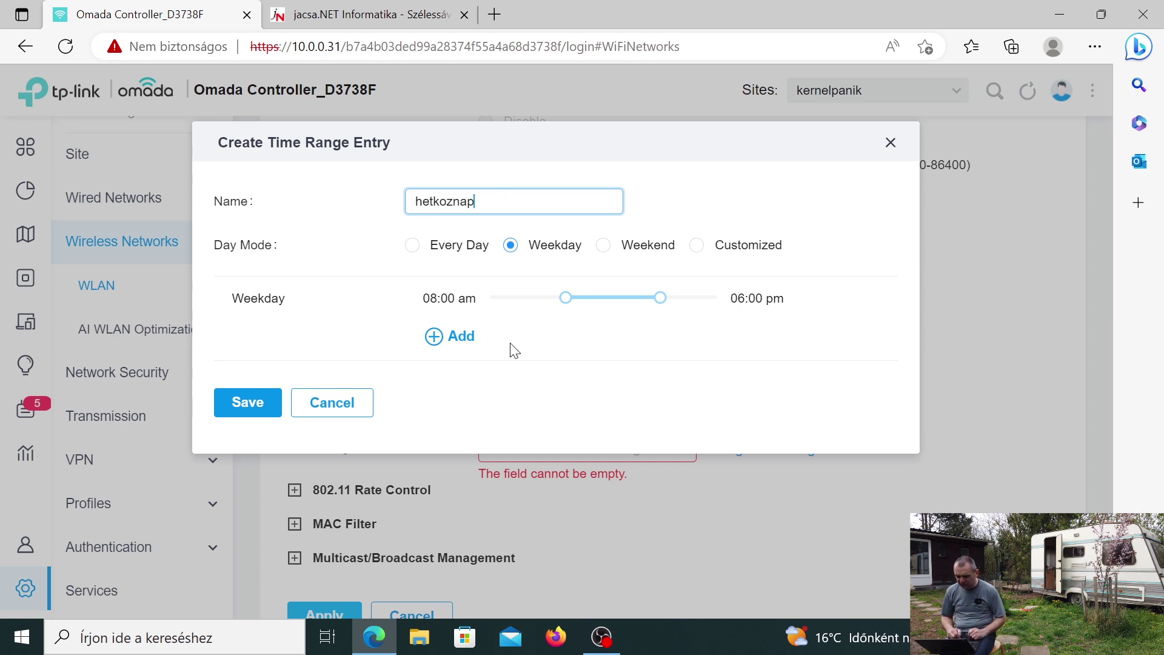
left_click(261, 405)
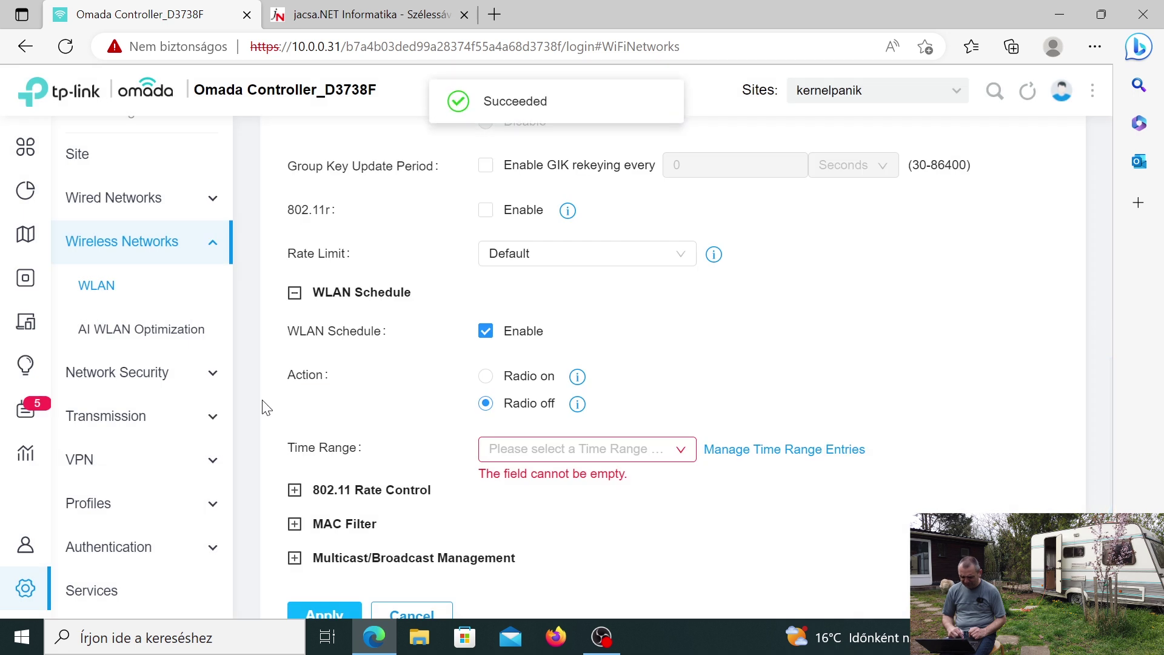
Assign the hetkoznap time range to teszt2's schedule, set the action to Radio on and apply the change
left_click(674, 451)
left_click(630, 482)
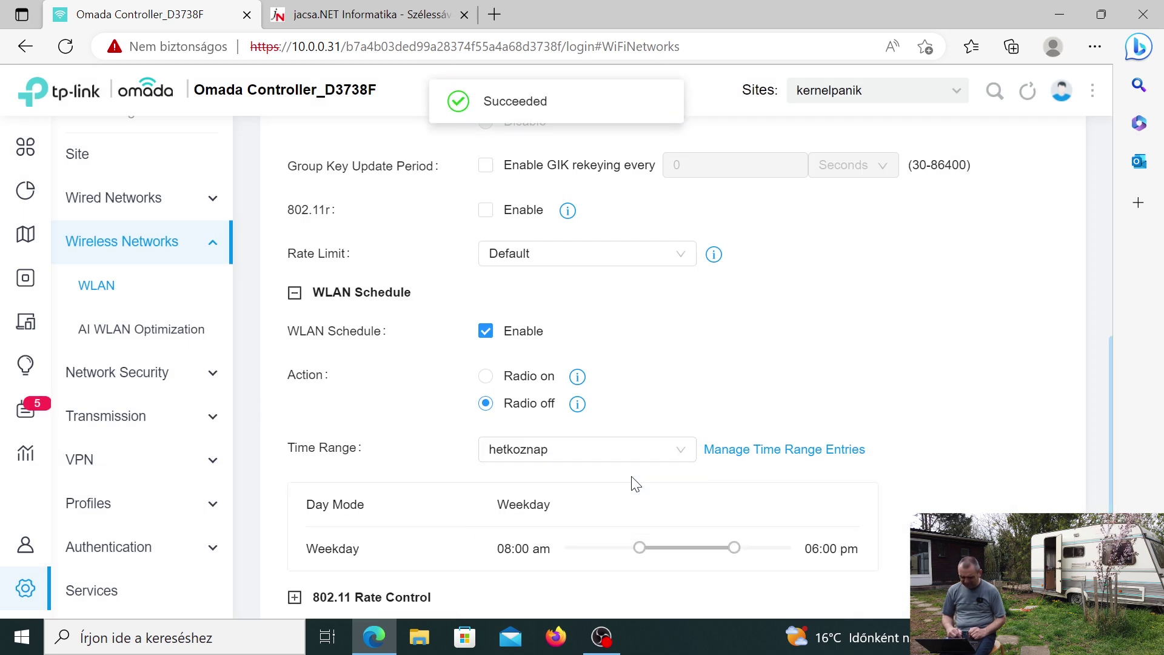
left_click(488, 379)
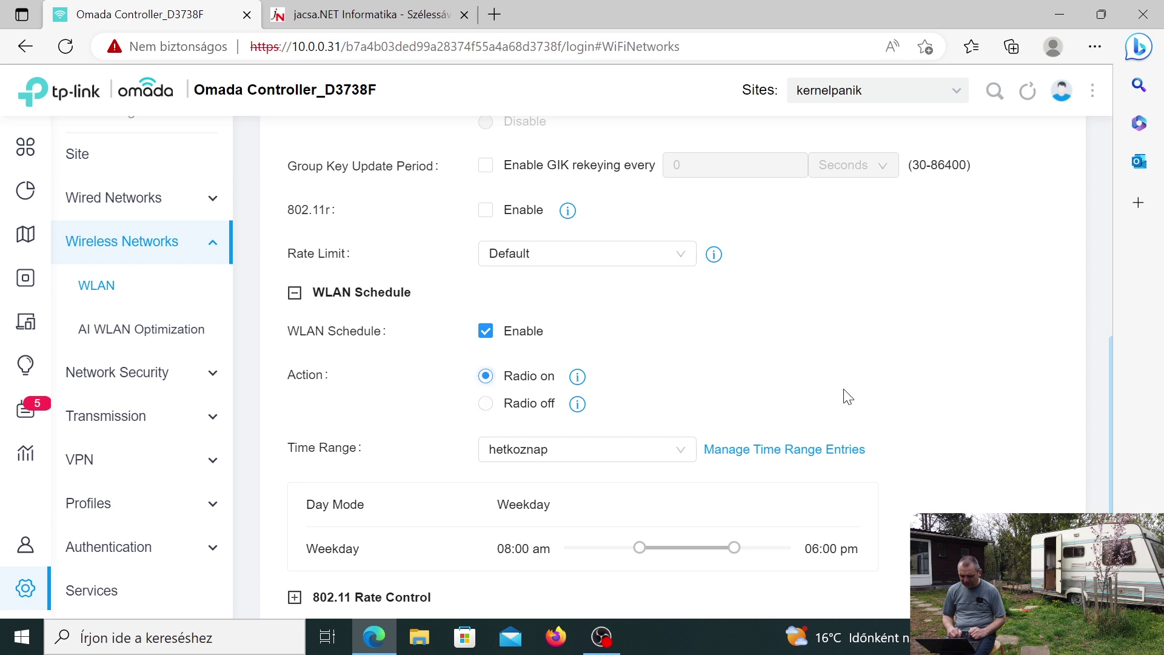
left_click_drag(1111, 394, 1109, 497)
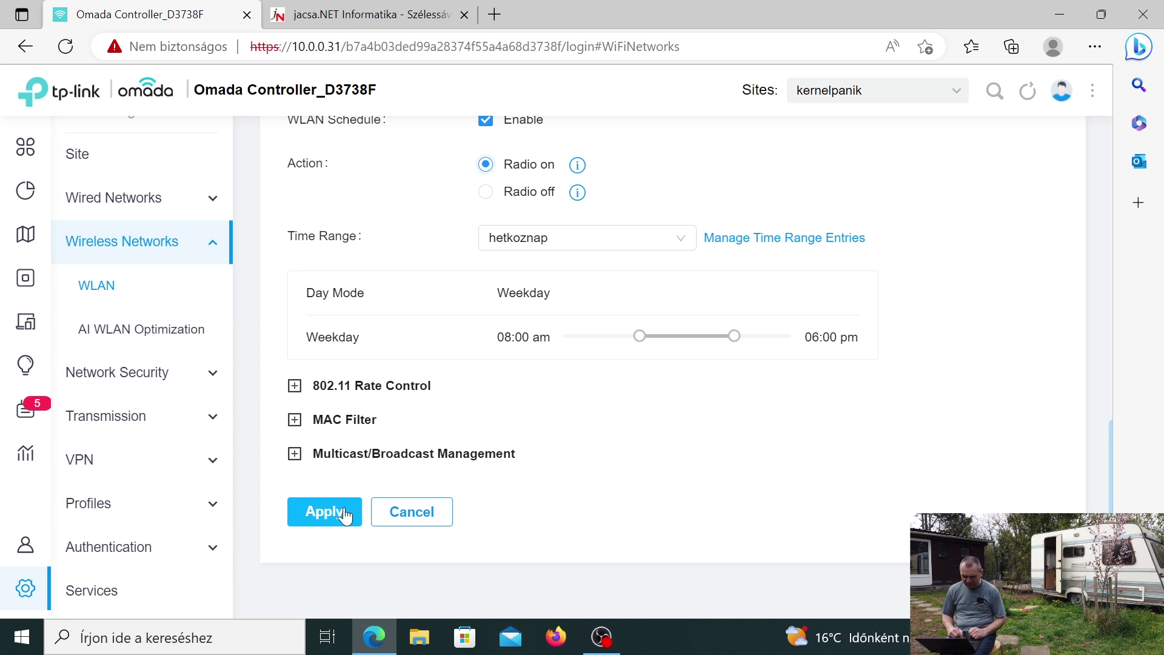
left_click(320, 511)
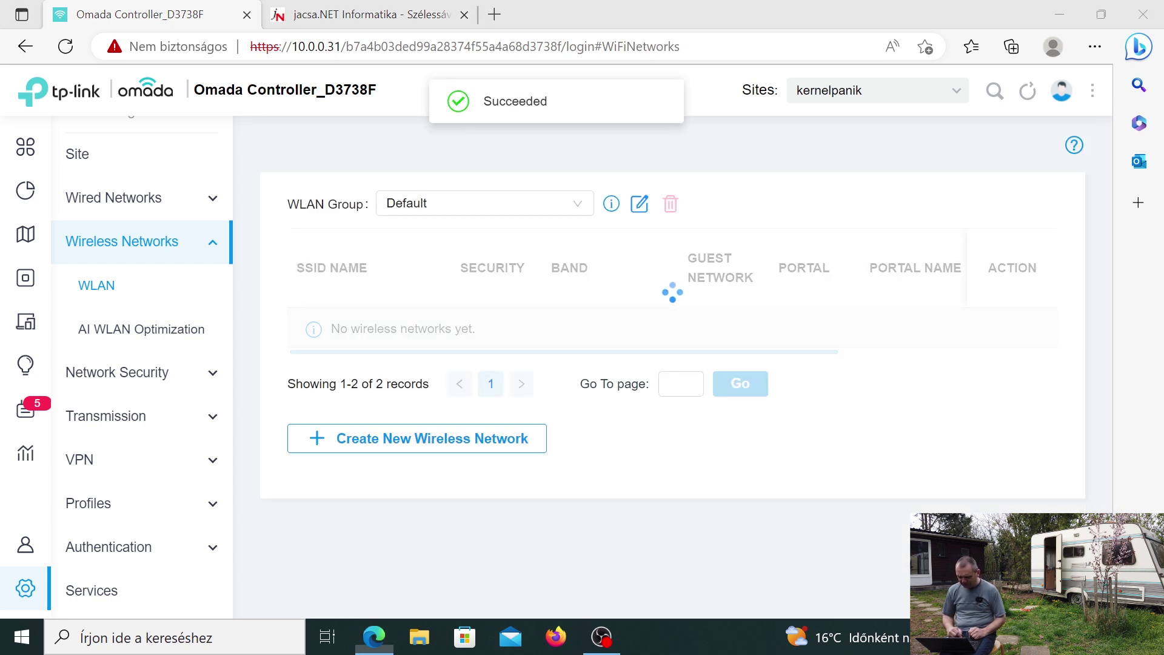
Connect the computer to the teszt2 Wi-Fi network
left_click(1079, 637)
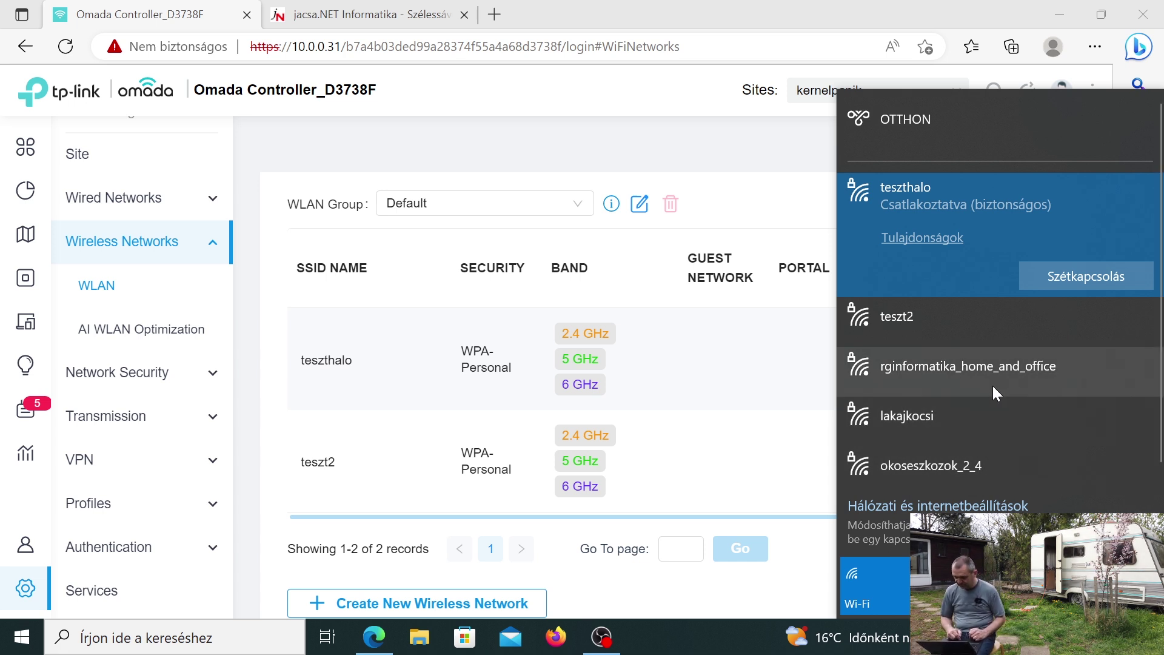
left_click(948, 329)
left_click(1073, 333)
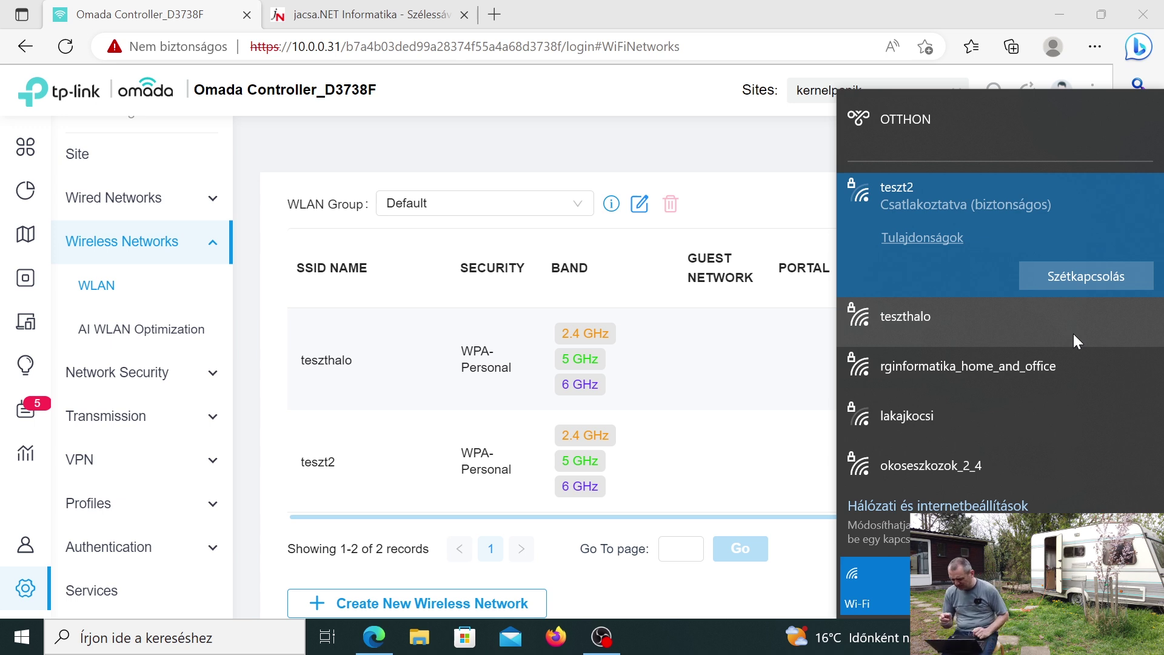
left_click(744, 148)
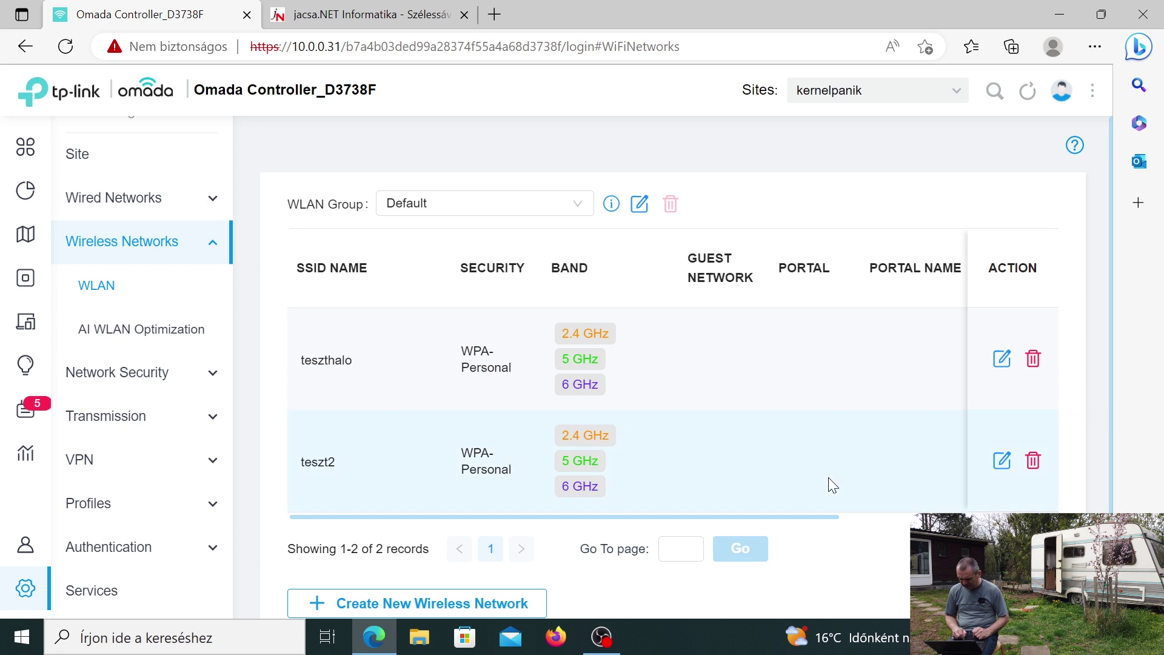
Change the WLAN Schedule action of teszt2 to Radio off and apply the change
left_click(1003, 465)
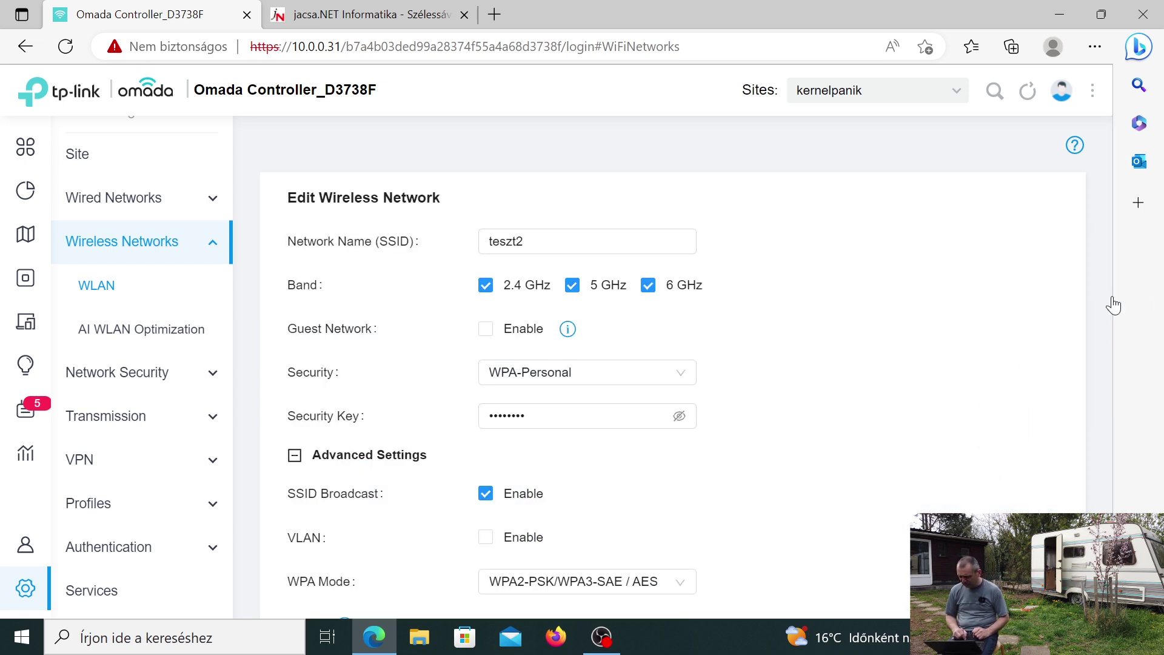
left_click_drag(1108, 303, 1123, 582)
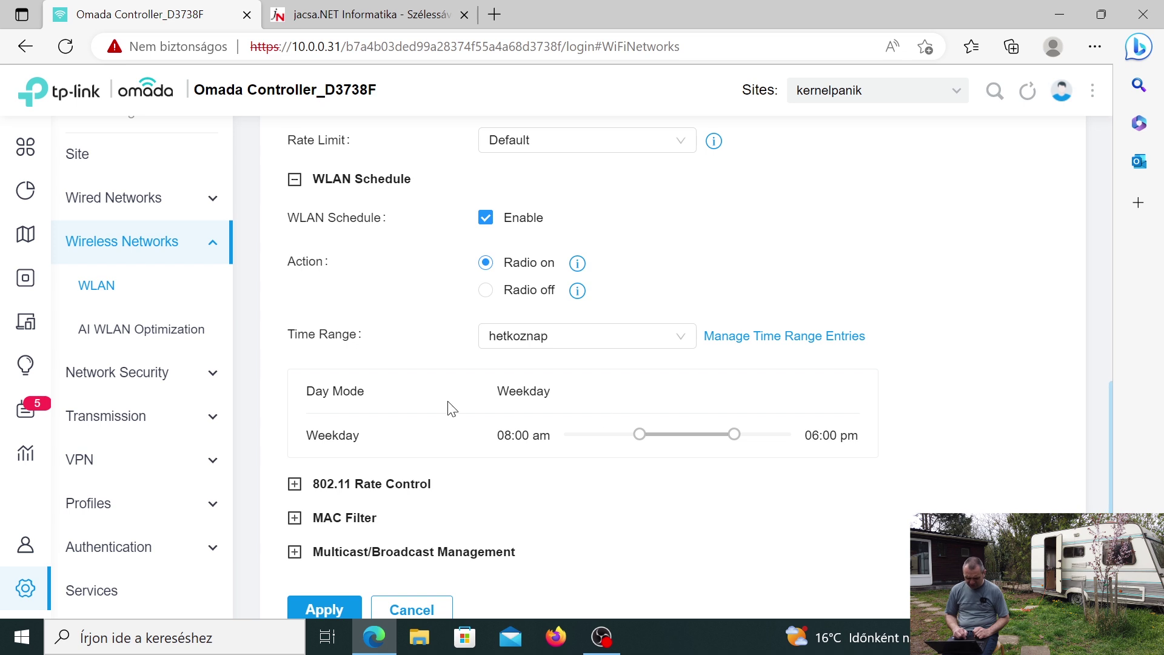
left_click(485, 291)
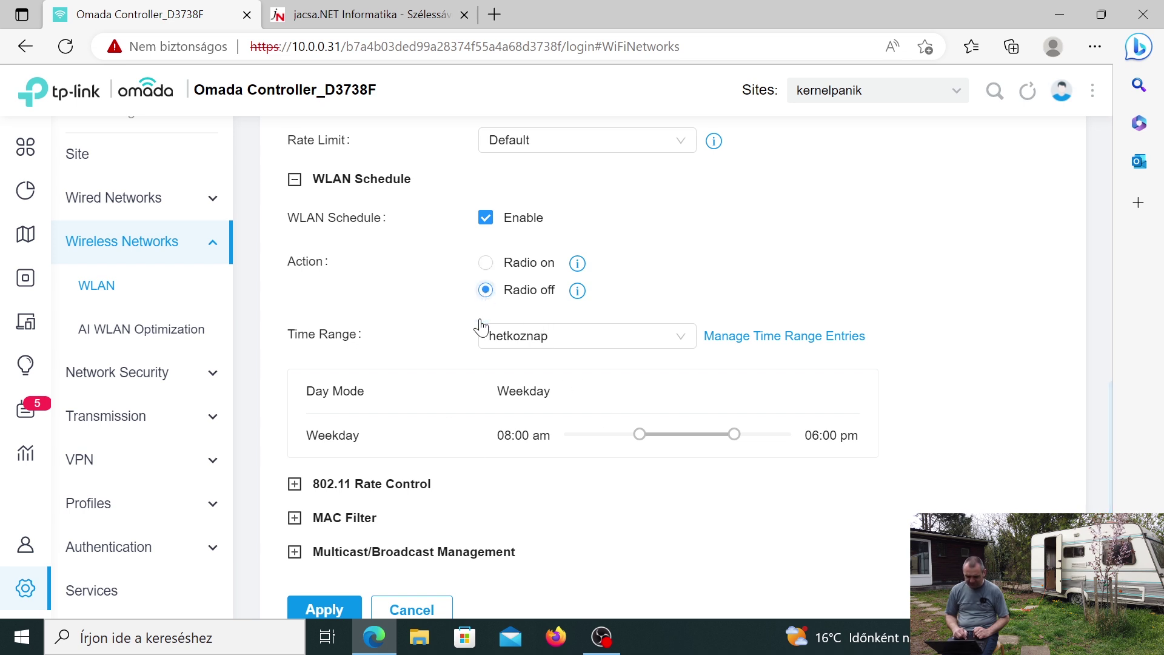
left_click(327, 608)
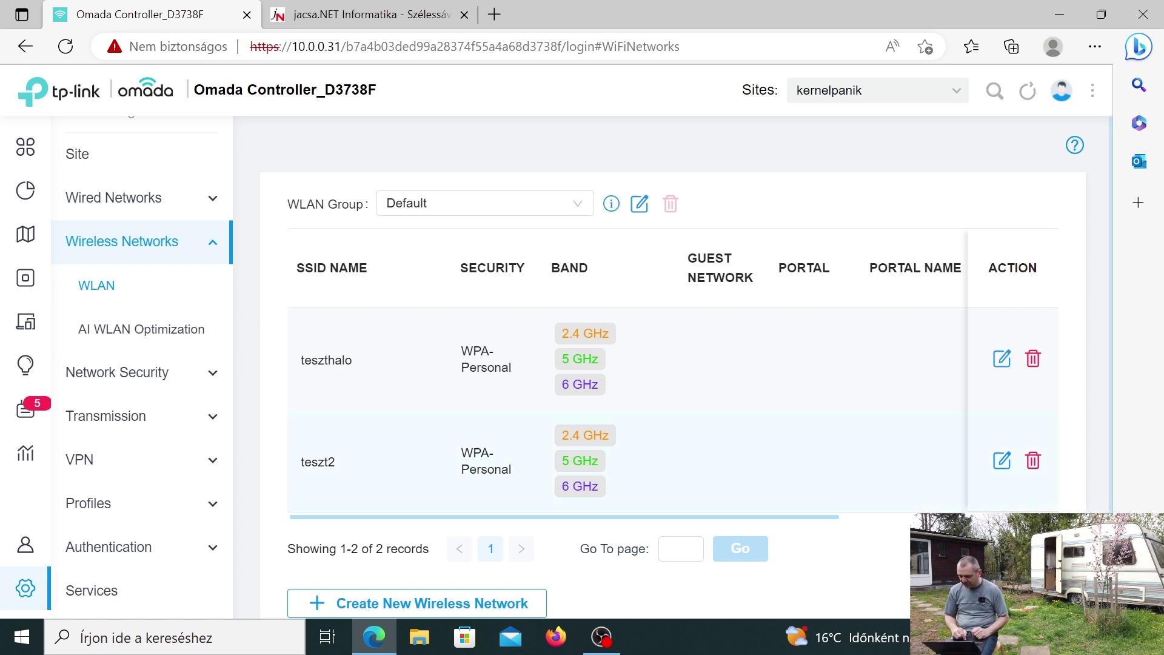
Test the schedule by switching the computer to the teszthalo Wi-Fi network and trying to connect to teszt2 again
left_click(1085, 636)
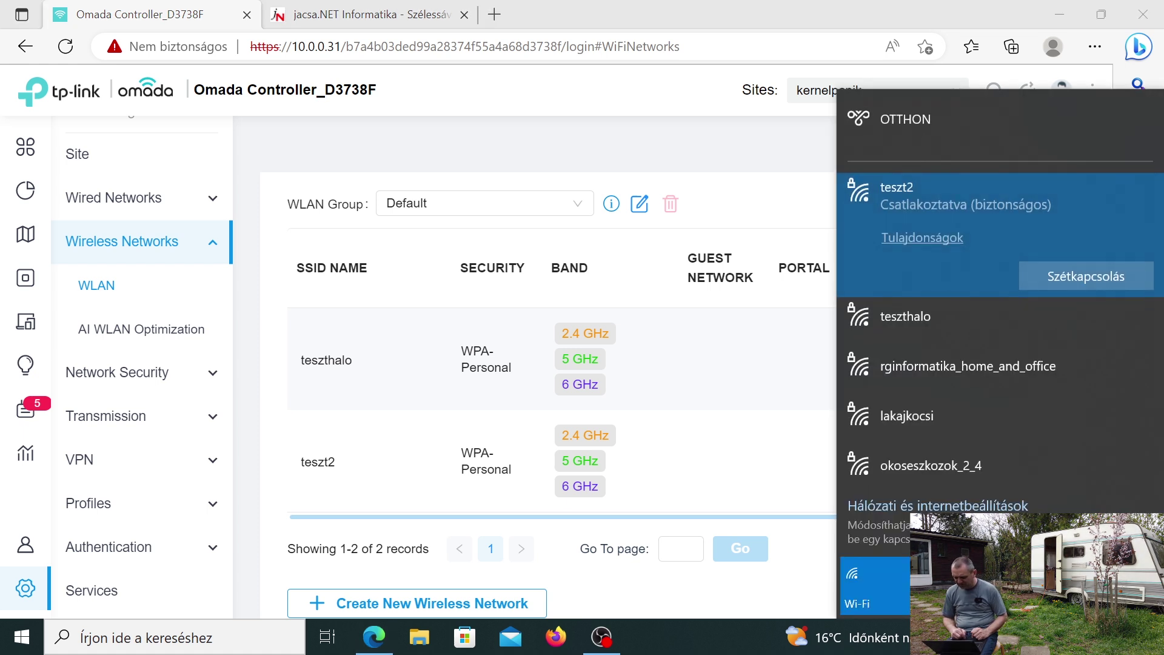
left_click(937, 322)
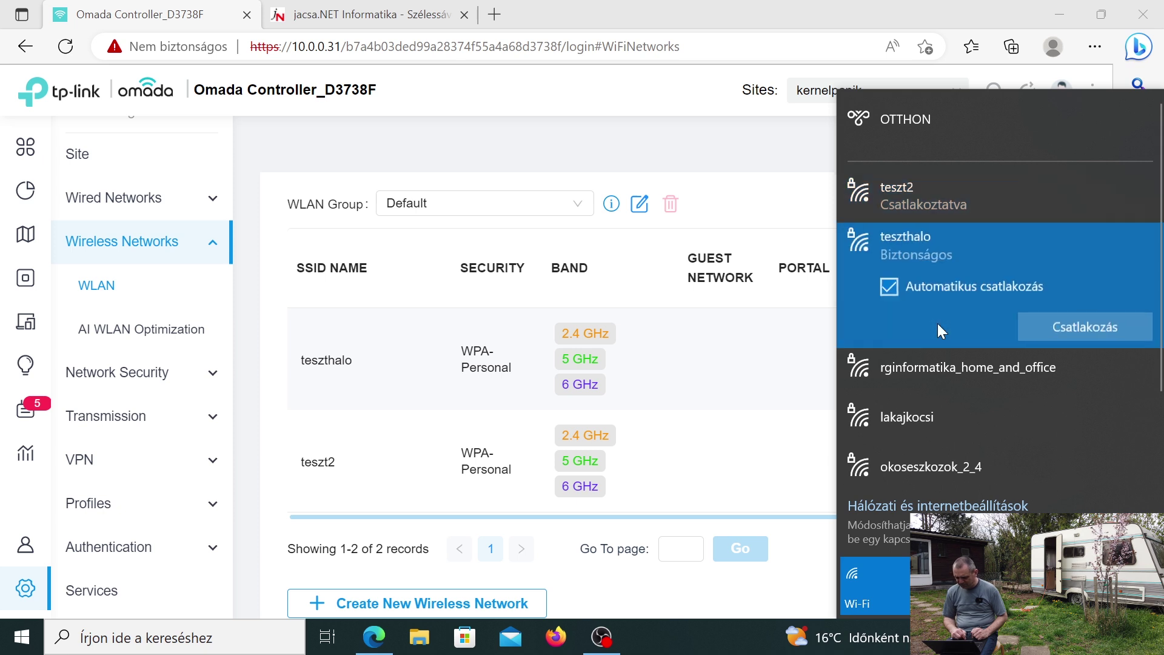
left_click(1005, 211)
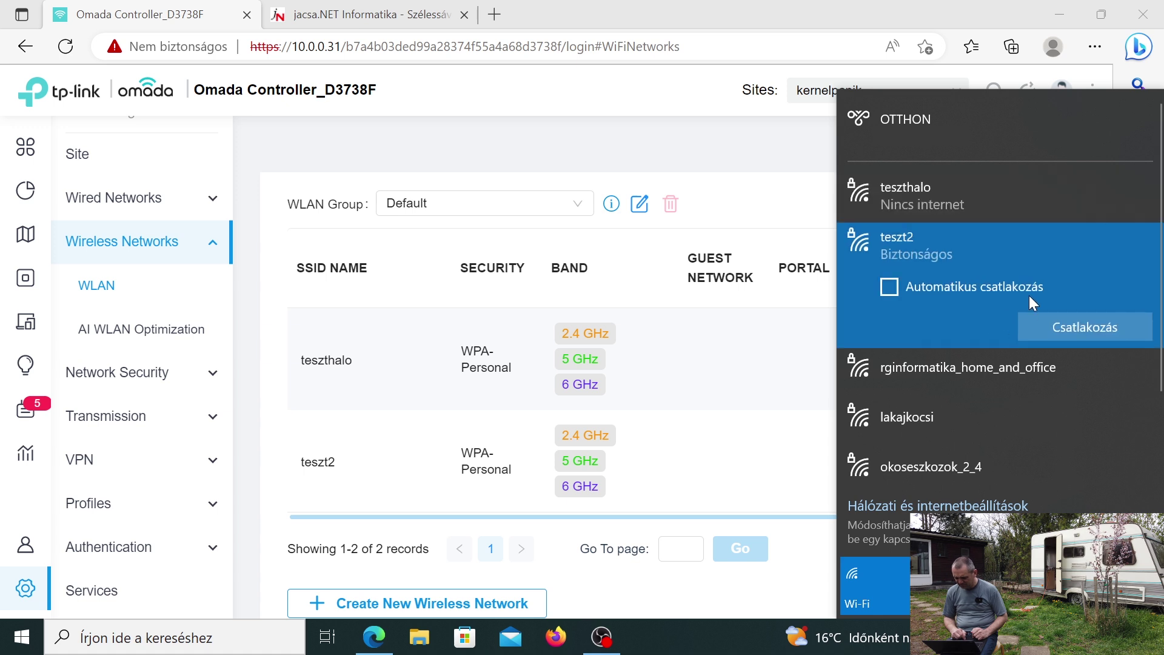
left_click(992, 205)
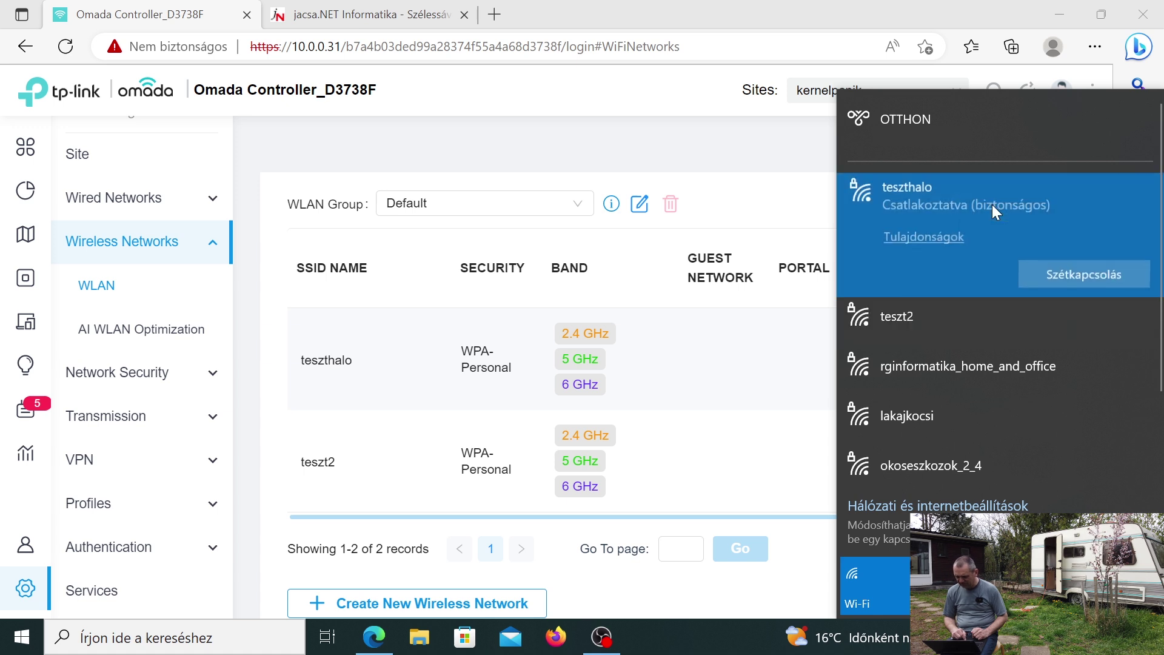
left_click(1053, 275)
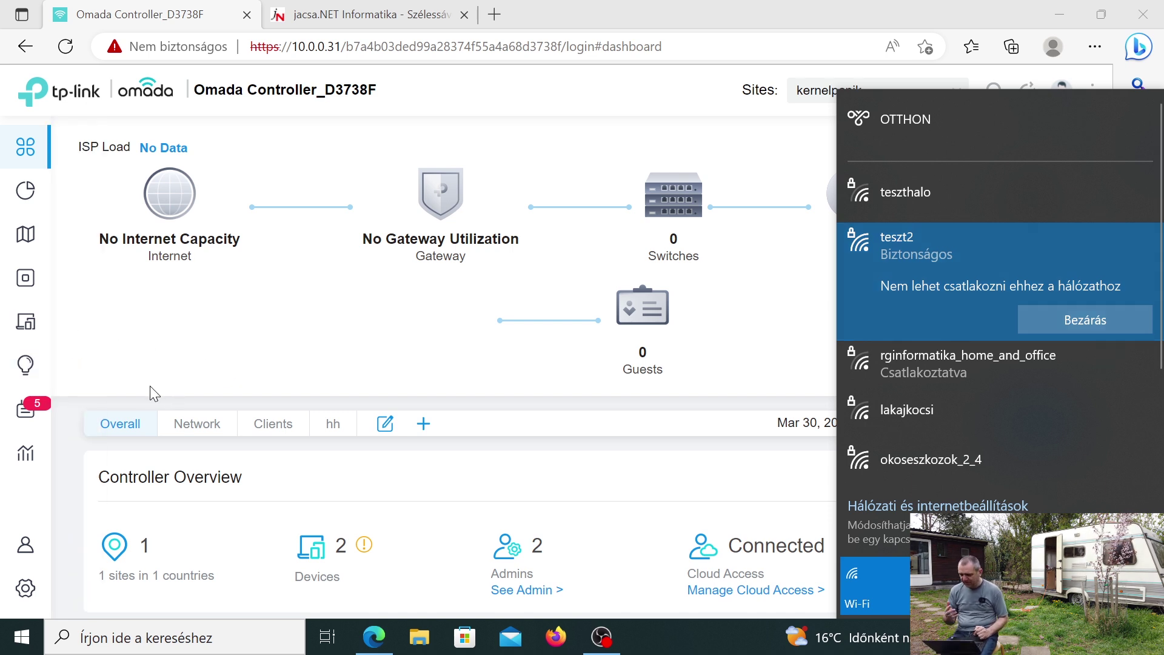
Return to the controller's settings, look through the Site page and open the teszt2 wireless network for editing
mouse_move(60, 407)
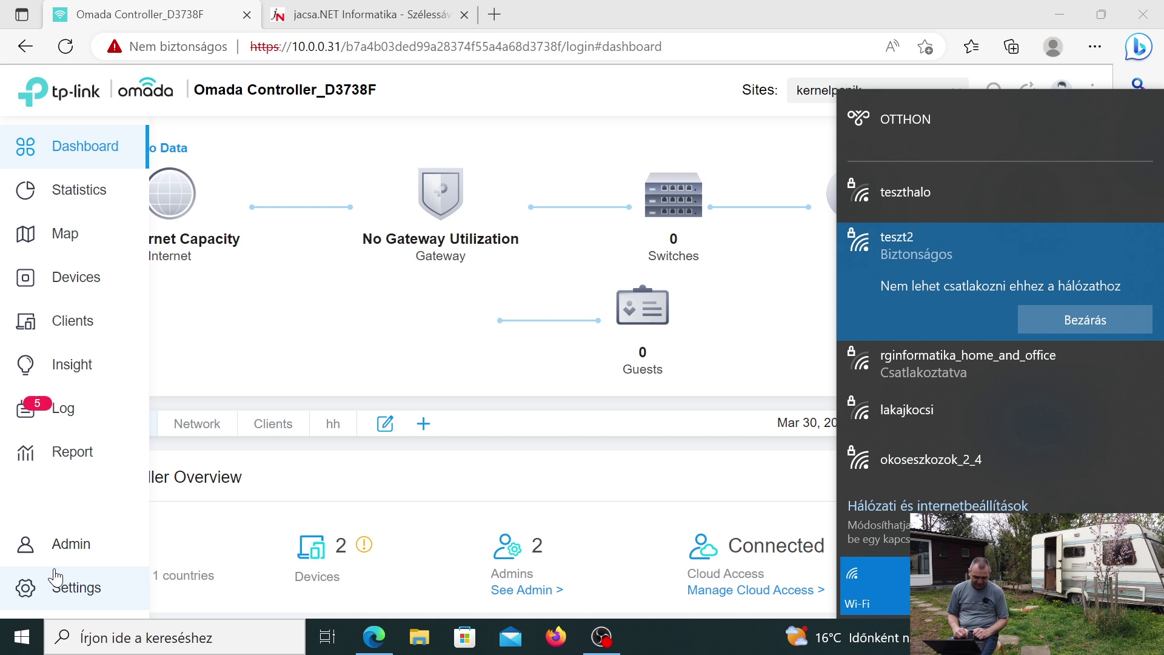
left_click(58, 597)
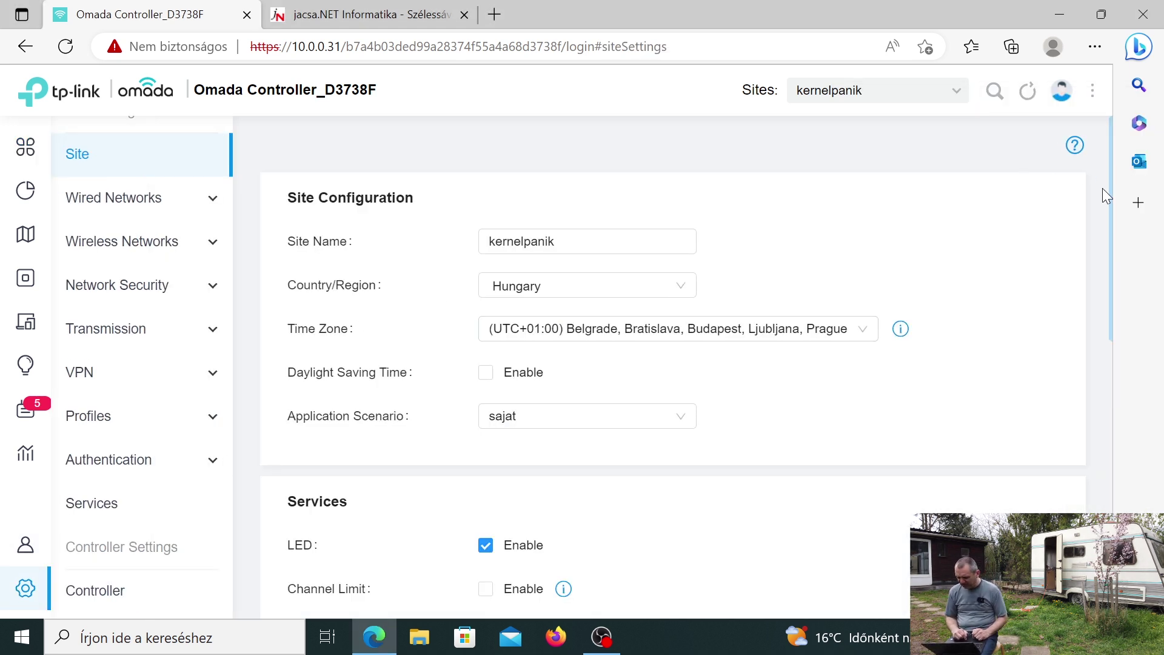
left_click_drag(1112, 194, 1121, 304)
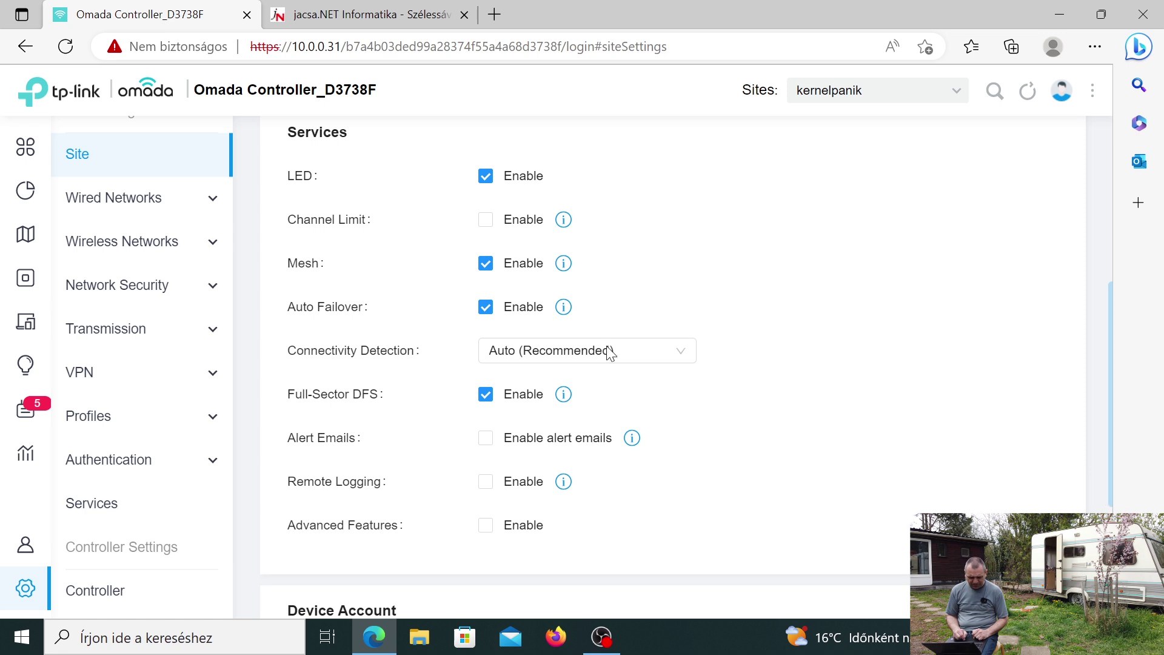
left_click(157, 249)
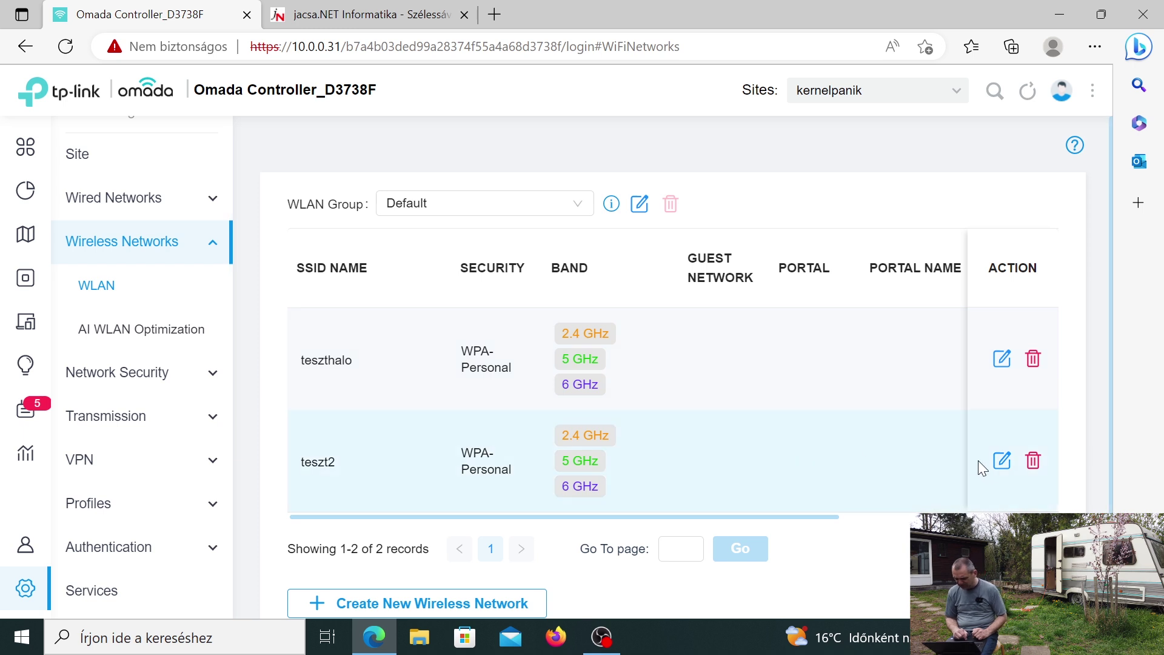
left_click(1002, 461)
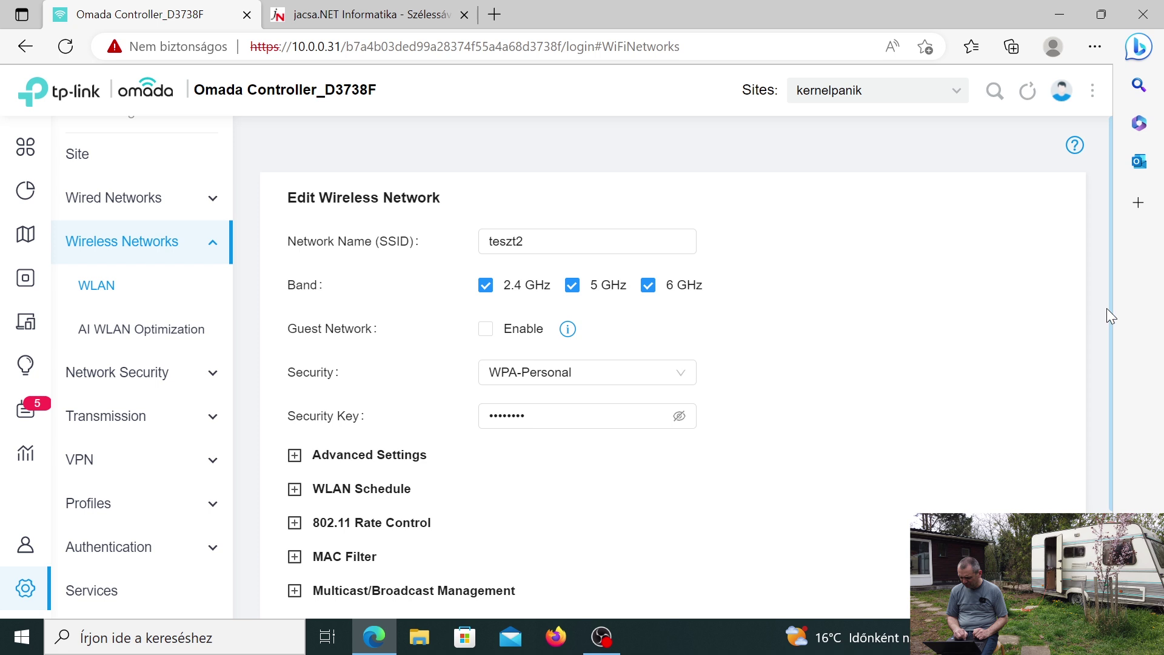
Set the WLAN Schedule action of teszt2 to Radio on, keeping the schedule enabled, and apply the change
scroll(1107, 308, "down", 3)
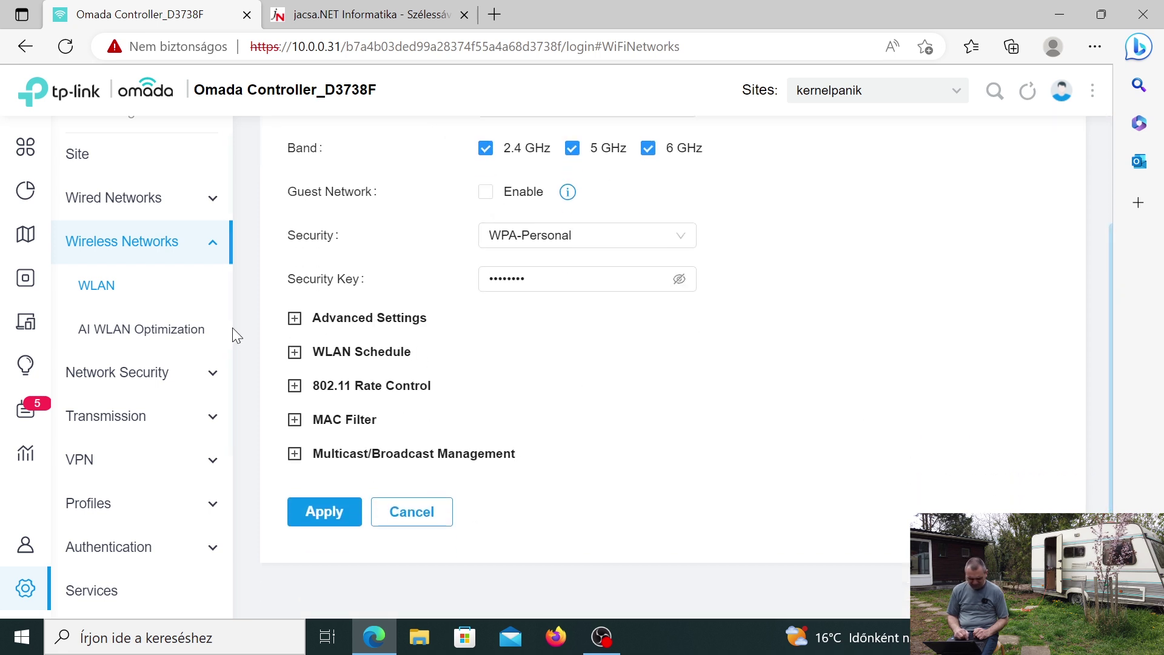
left_click(295, 386)
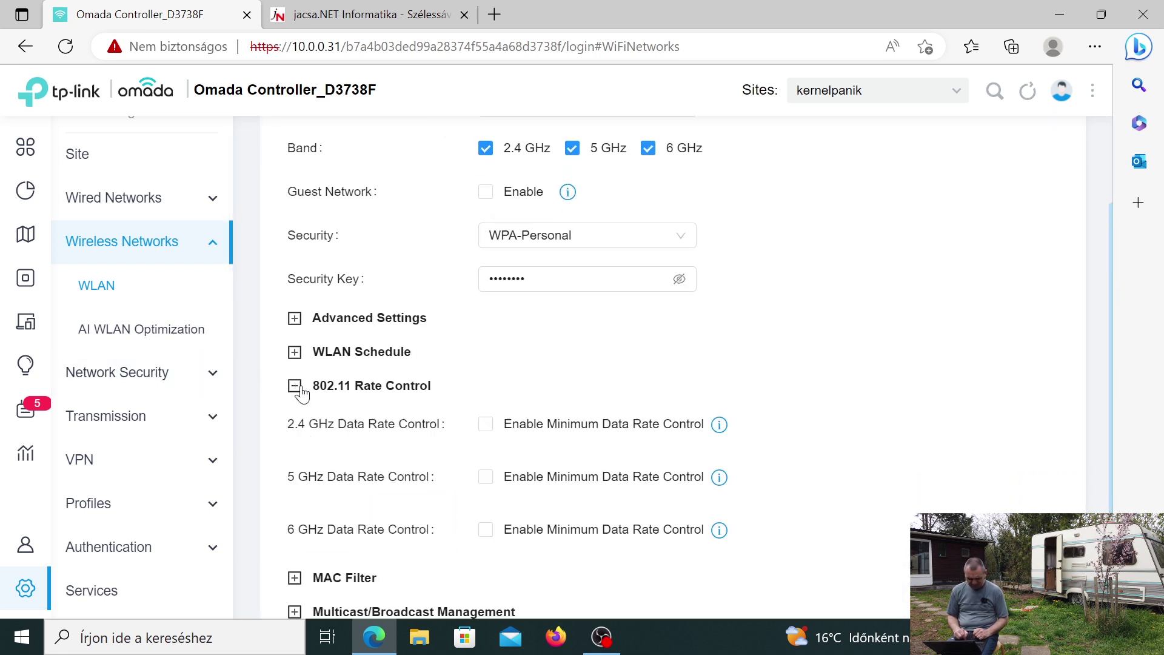
left_click(295, 353)
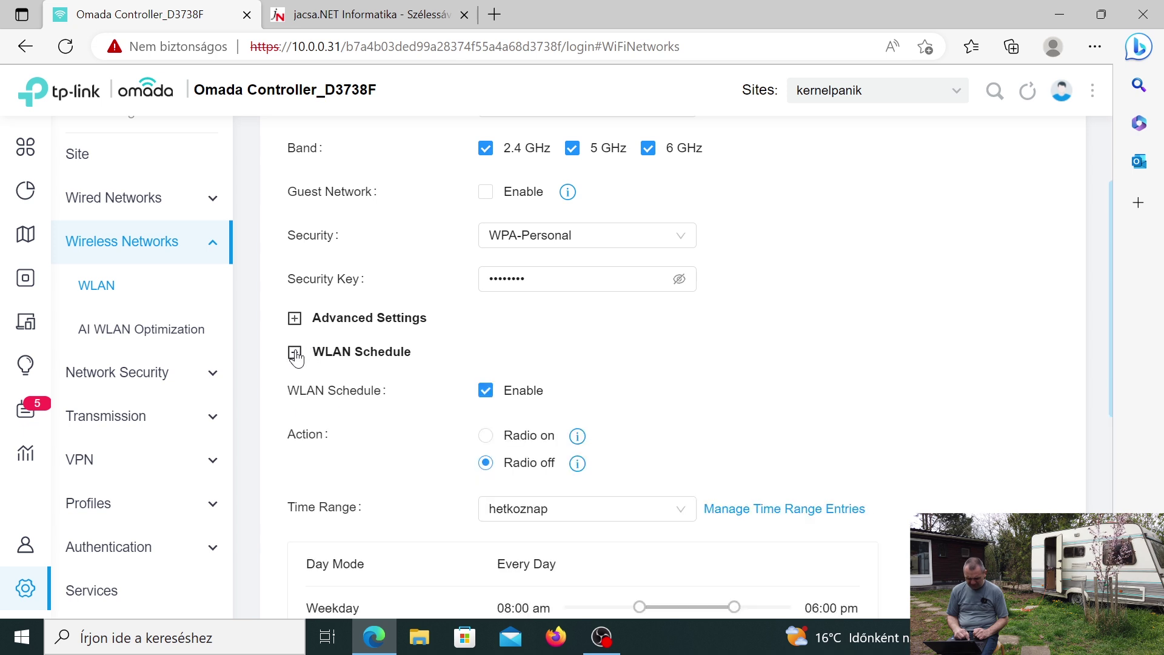
left_click(483, 393)
left_click(484, 392)
left_click(486, 437)
left_click_drag(1110, 333, 1109, 480)
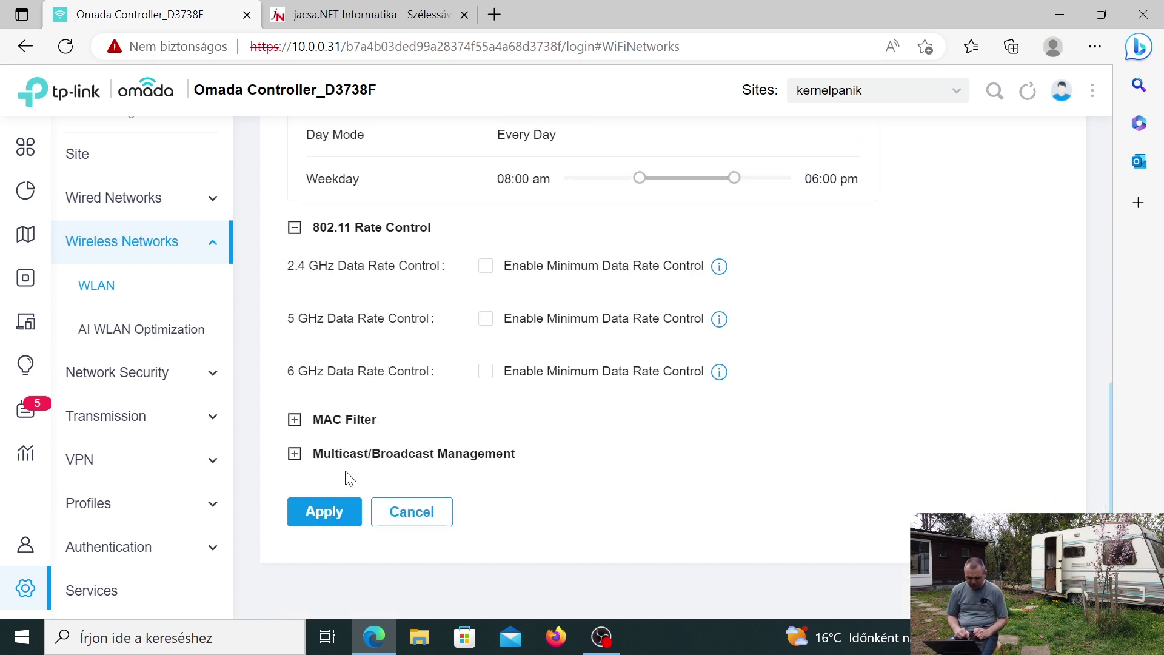
left_click(323, 511)
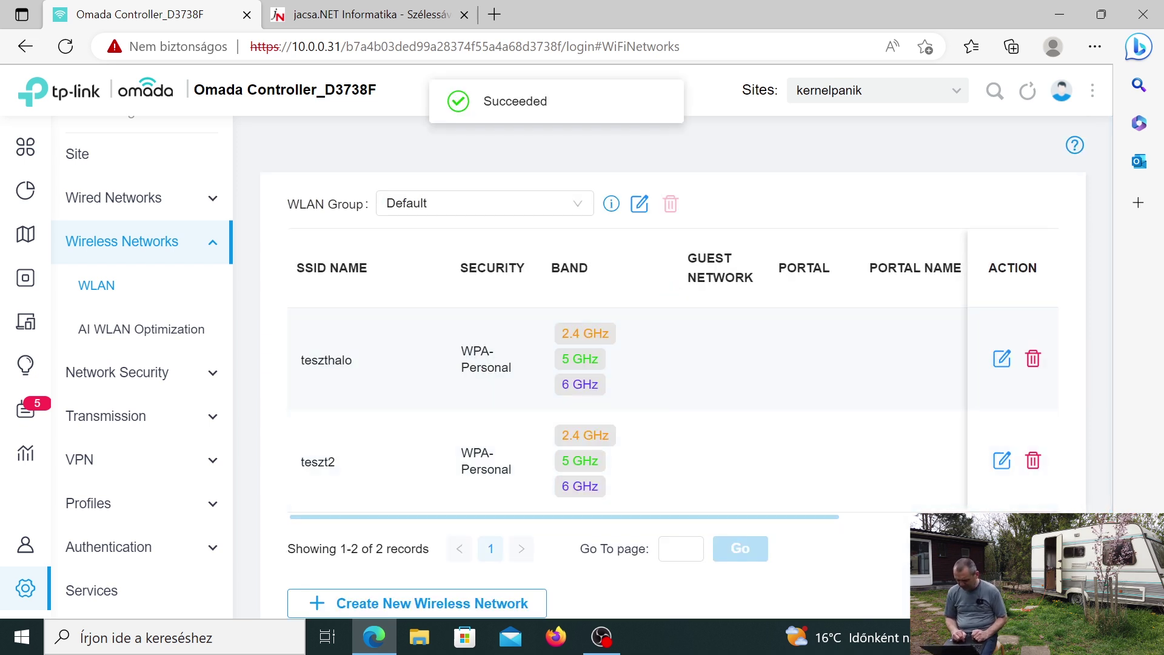
Switch the computer's Wi-Fi connection to the teszt2 network and return to the controller page
left_click(1043, 637)
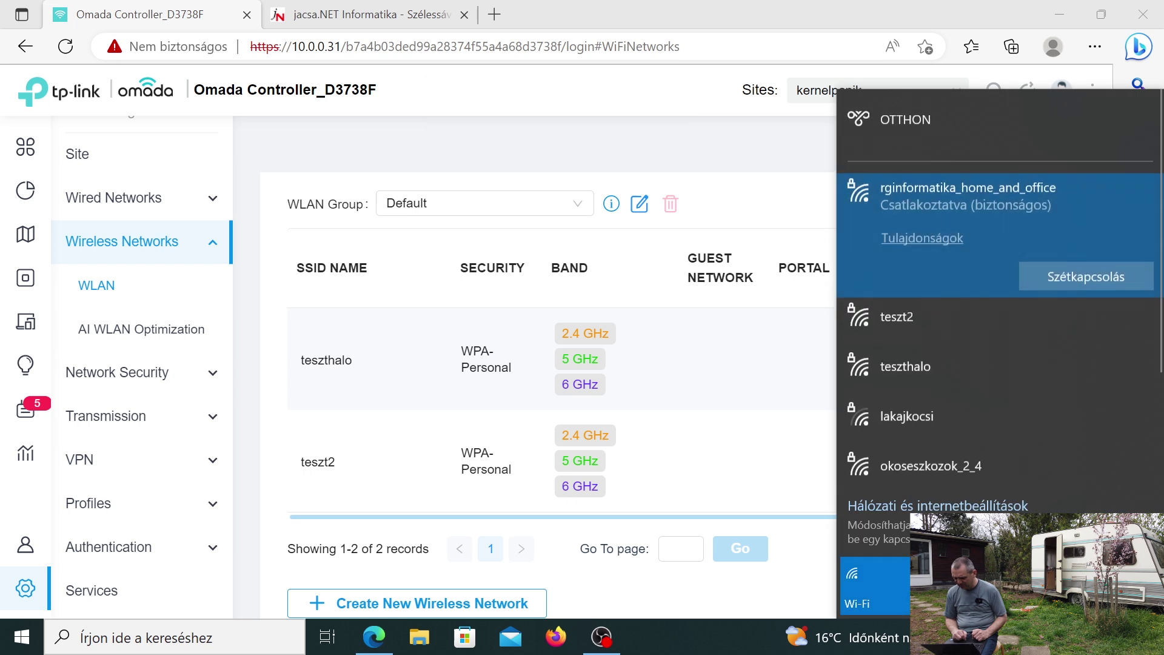
left_click(958, 319)
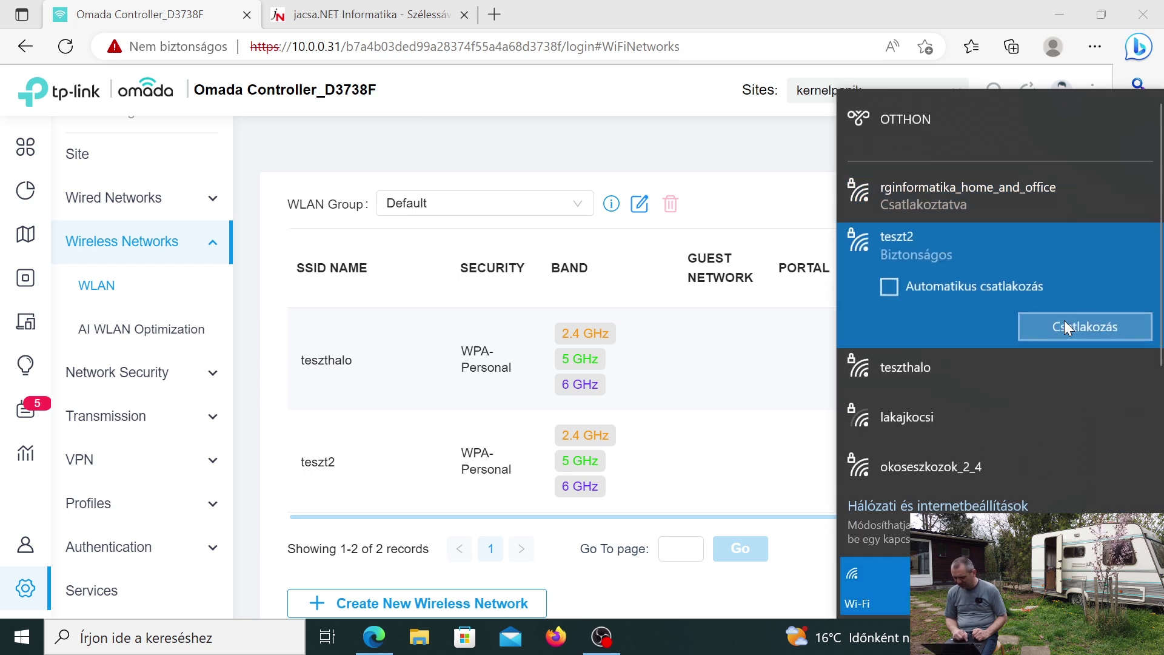
left_click(1071, 320)
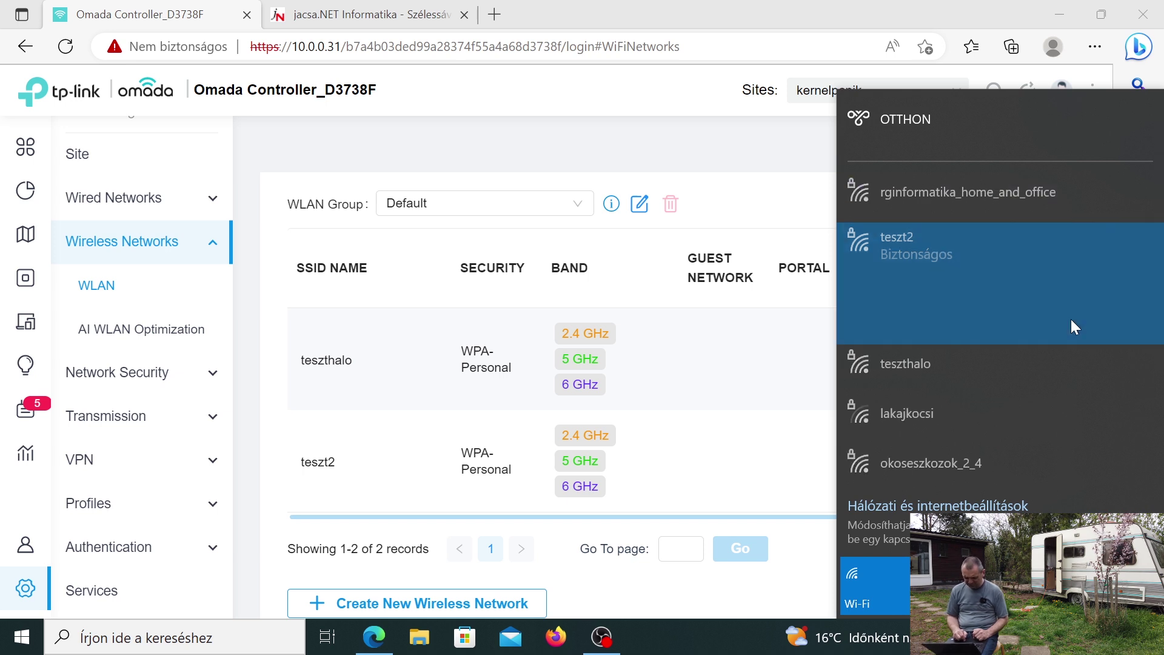
left_click(691, 149)
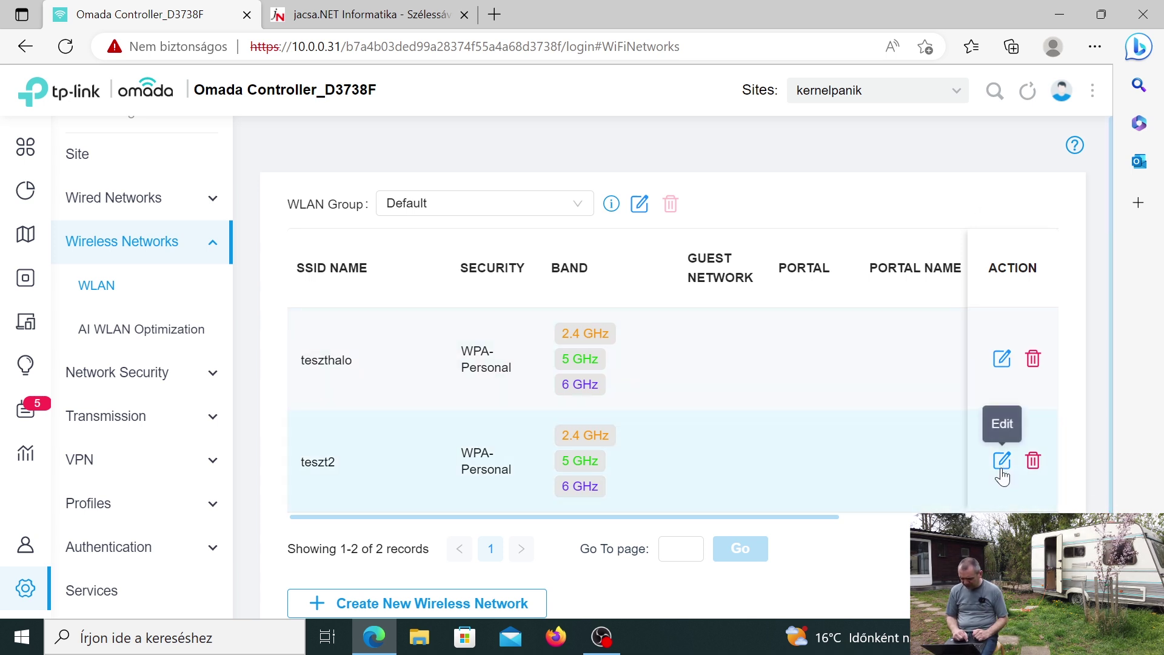
Review the 802.11 Rate Control options of teszt2, and examine the connection statistics of the connected Windows client
left_click(1002, 462)
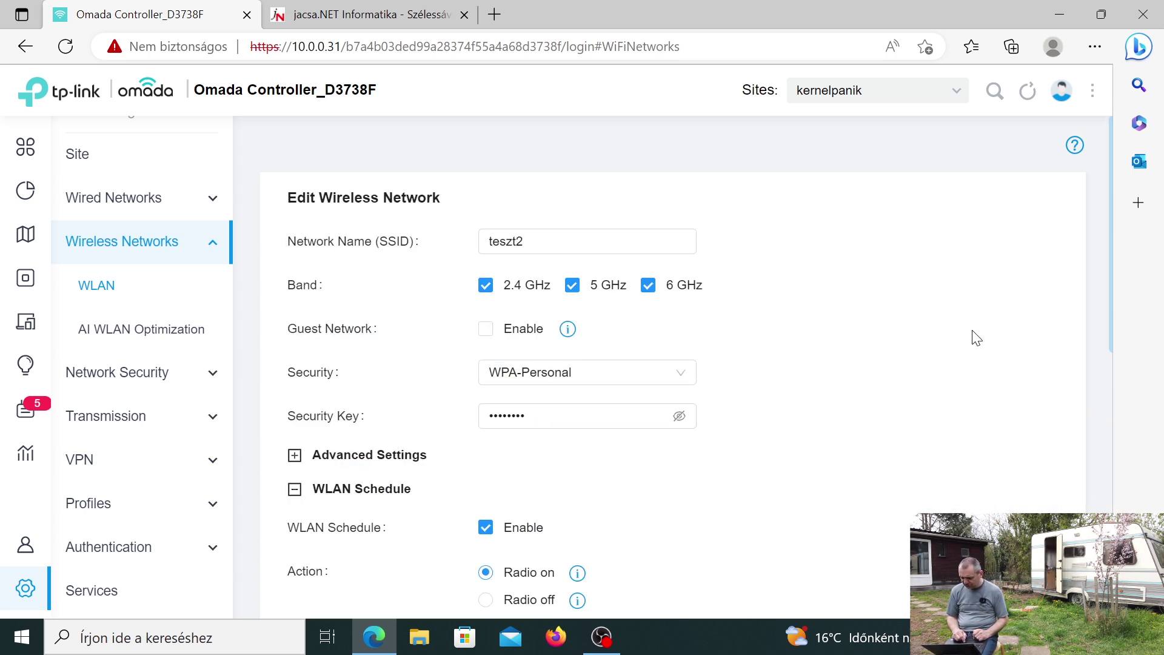
left_click_drag(1115, 270, 1114, 503)
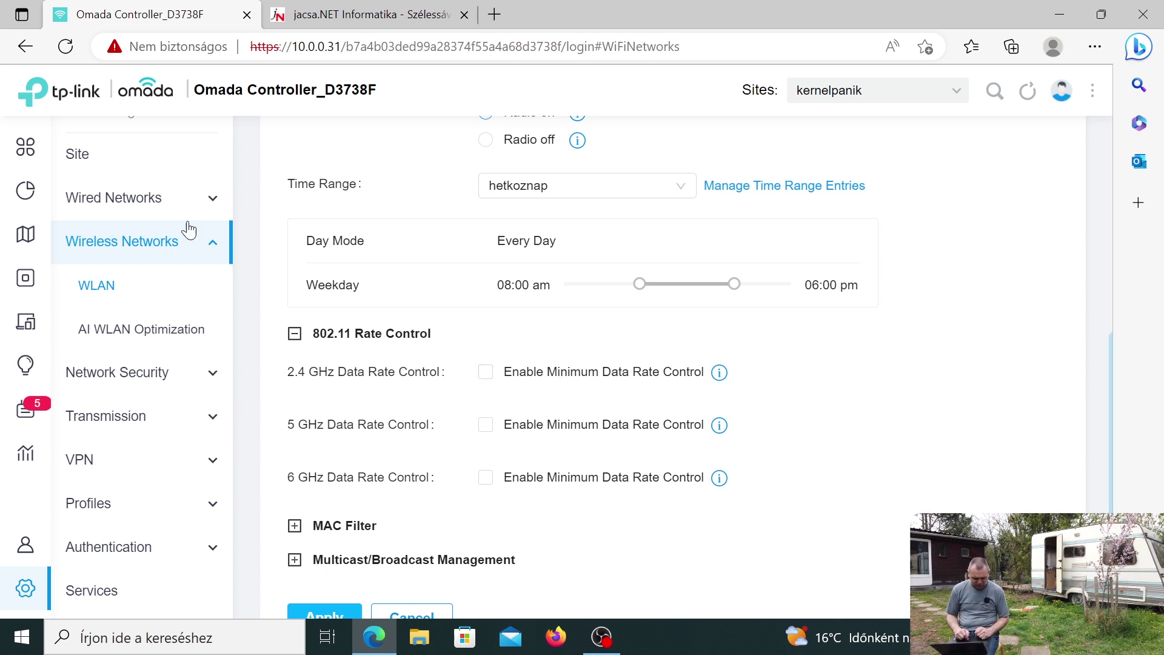
mouse_move(25, 239)
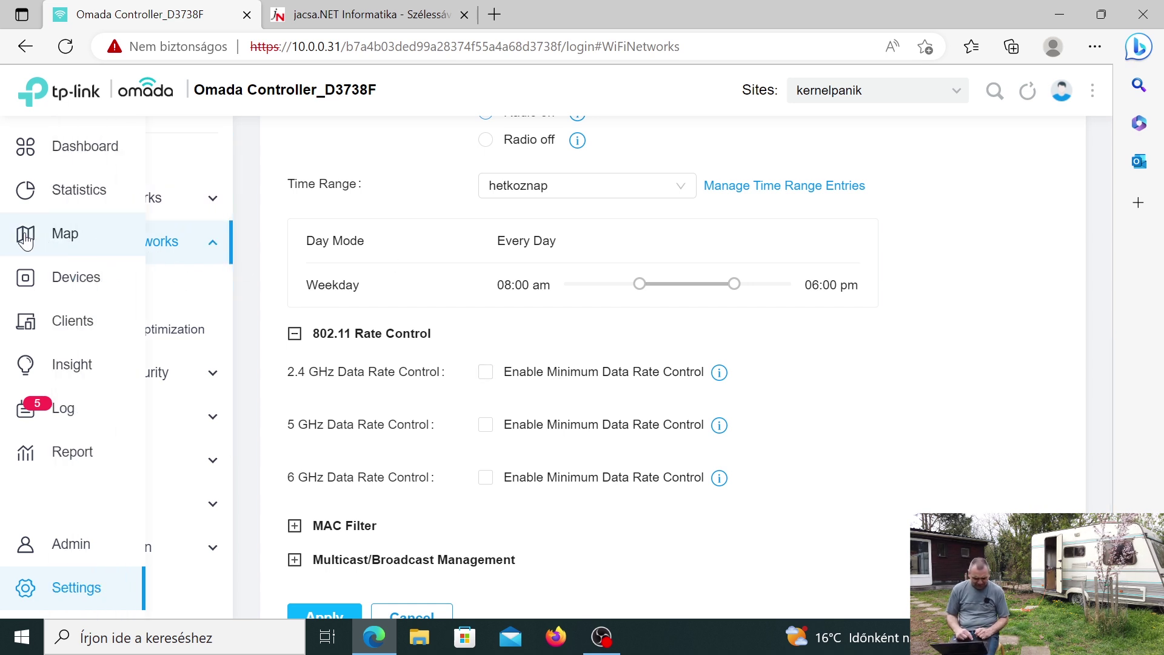
left_click(46, 322)
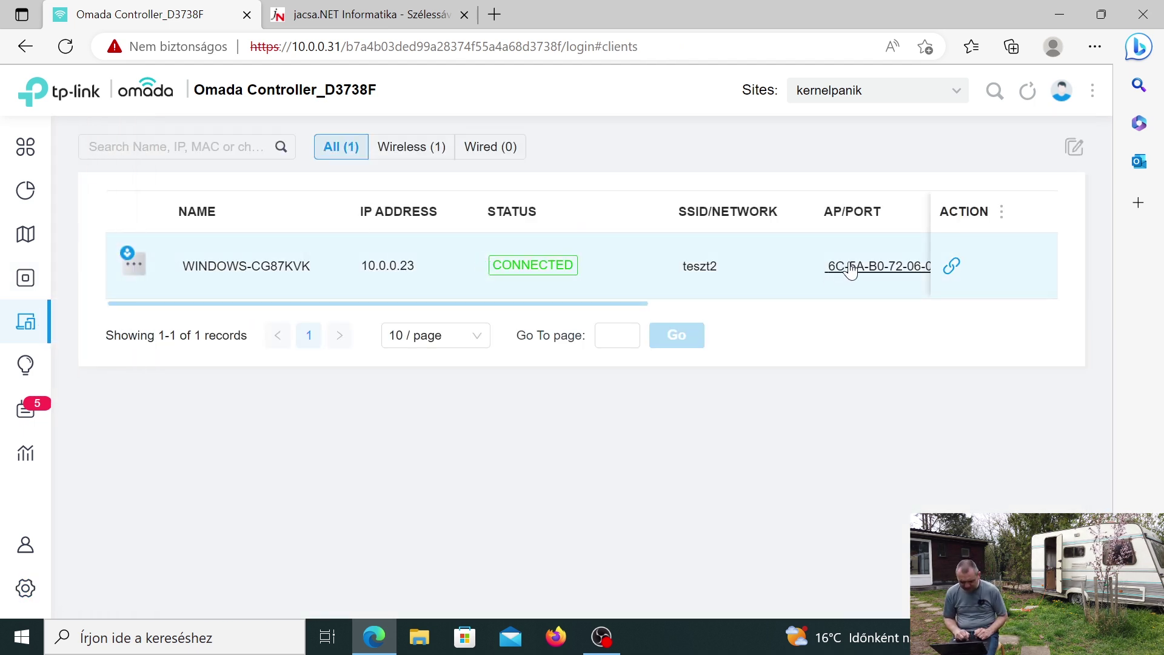
left_click(269, 262)
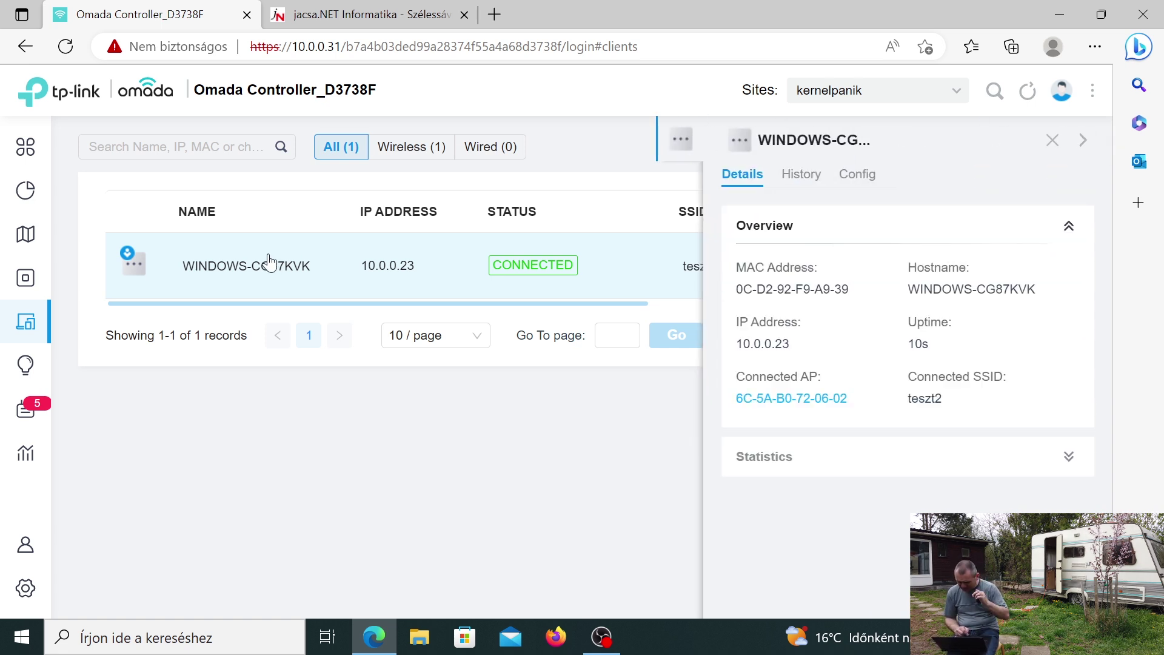
left_click(921, 464)
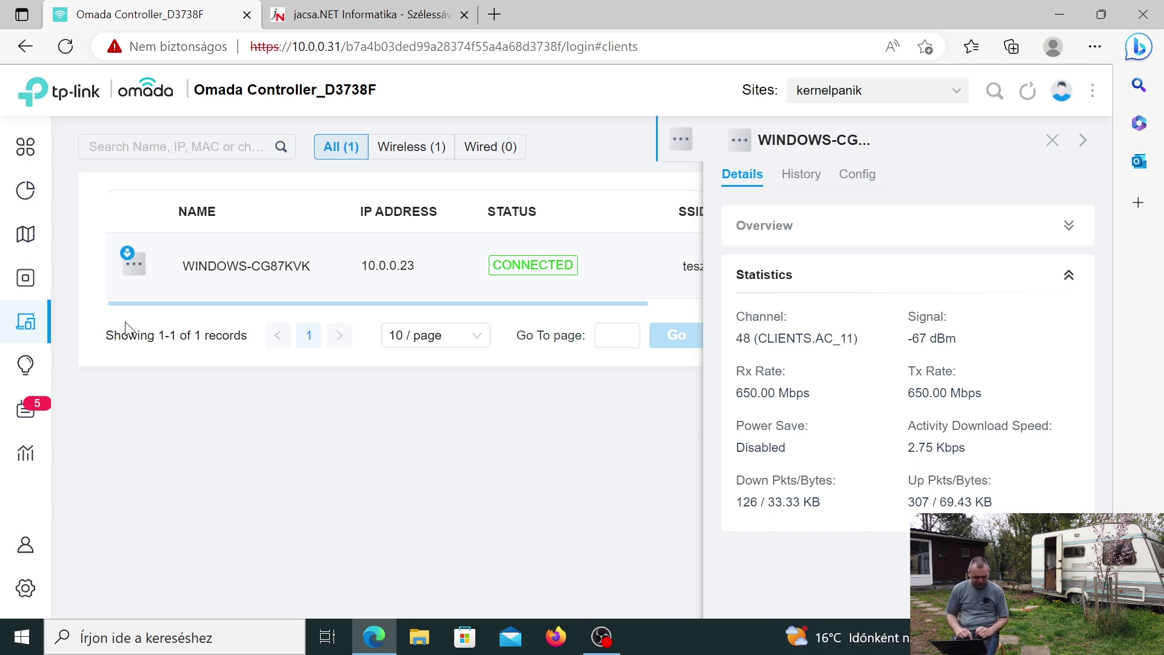
Return to the controller's settings, close the client details and open the teszt2 wireless network for editing
mouse_move(135, 181)
left_click(63, 591)
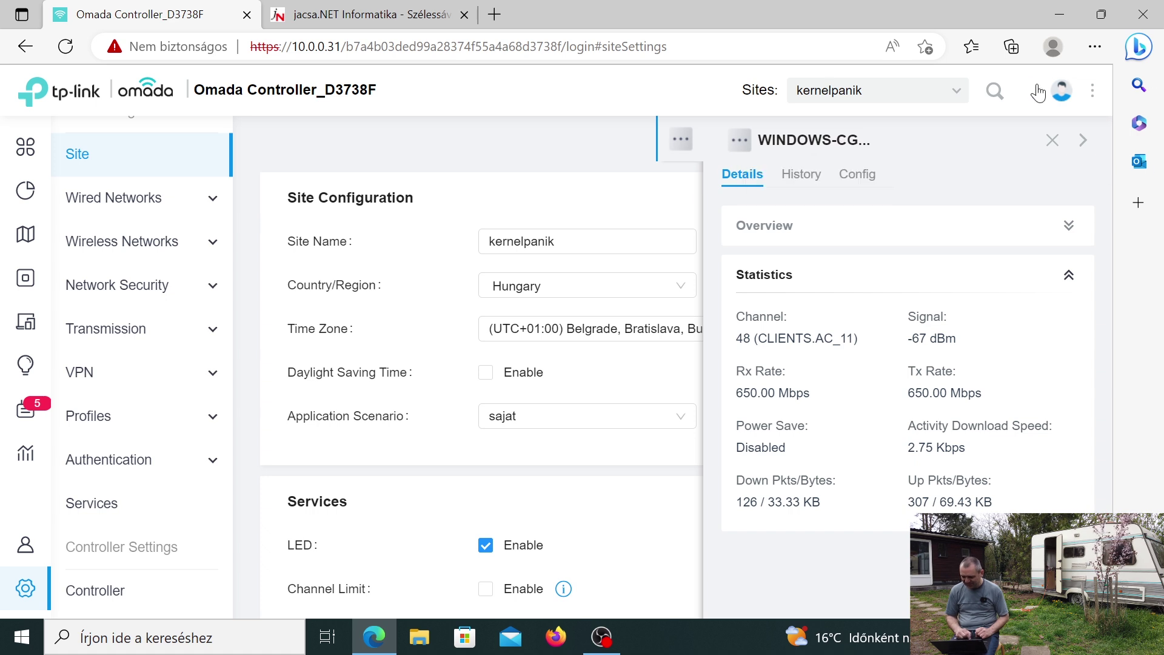
left_click(1053, 140)
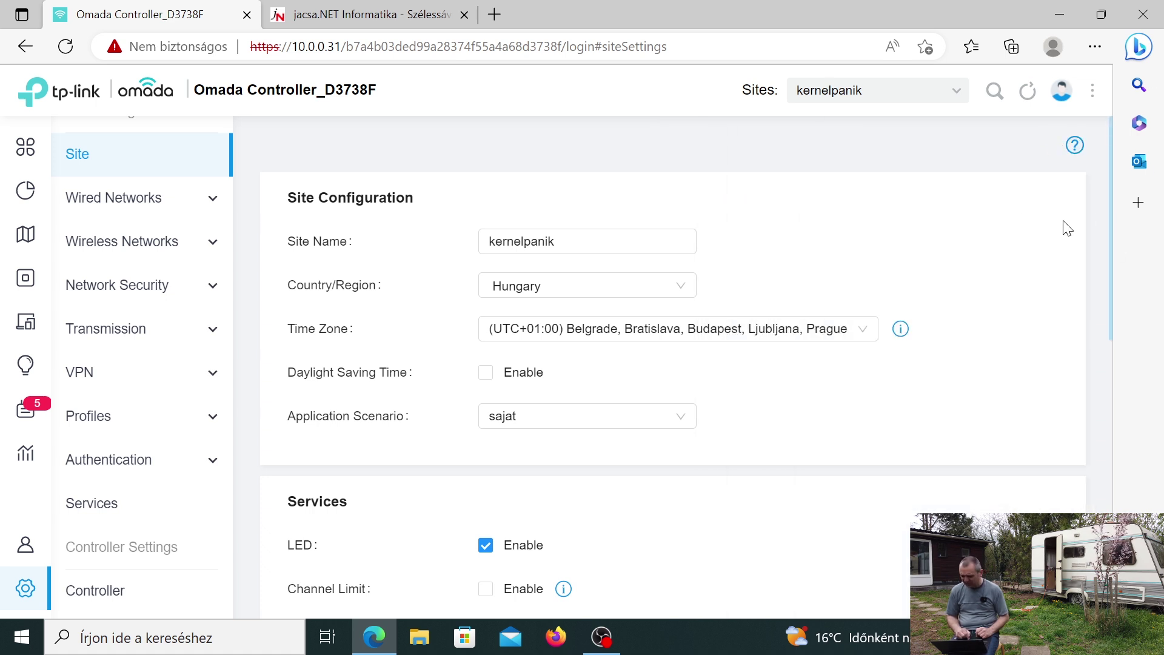
left_click_drag(1113, 219, 1115, 530)
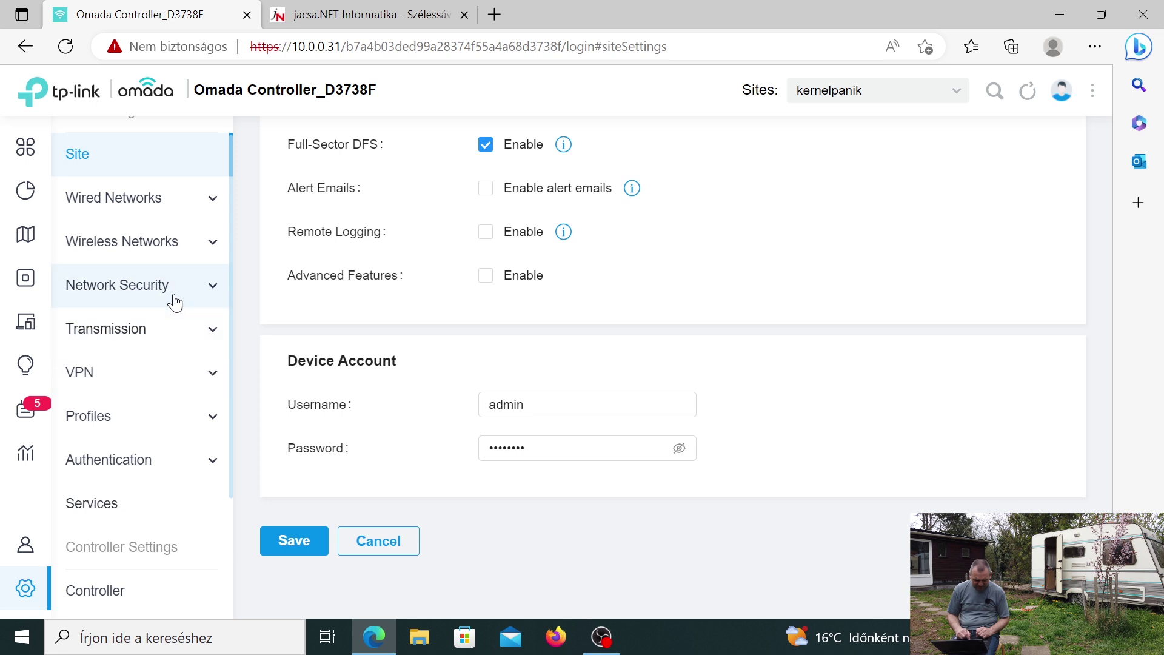
left_click(161, 256)
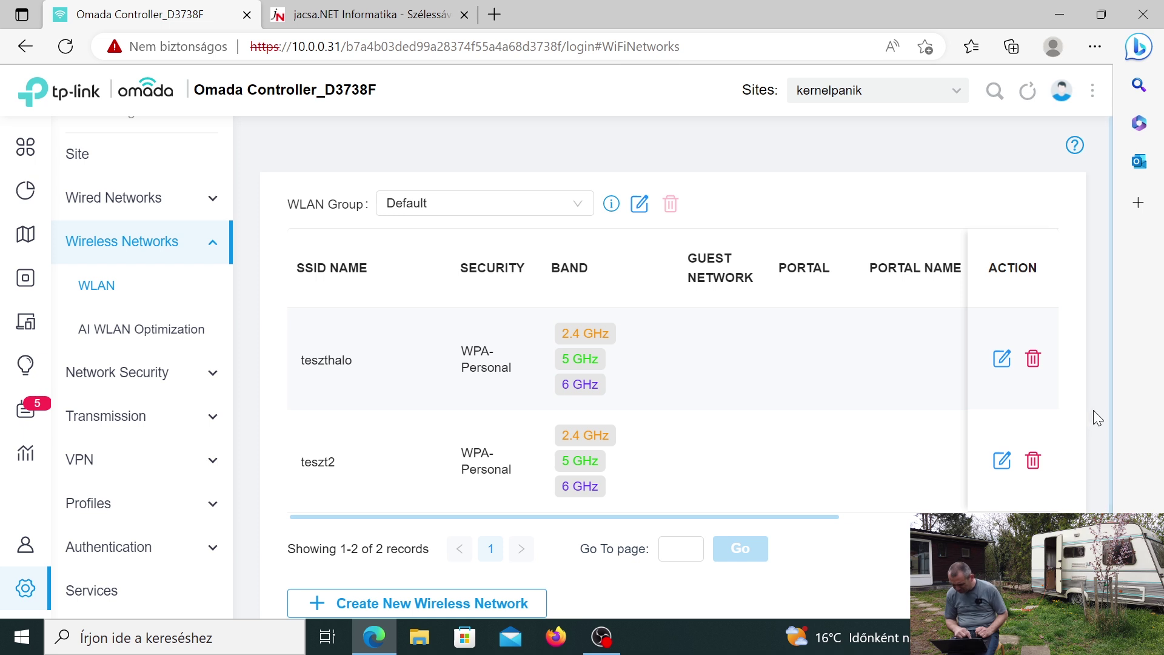
left_click(1003, 463)
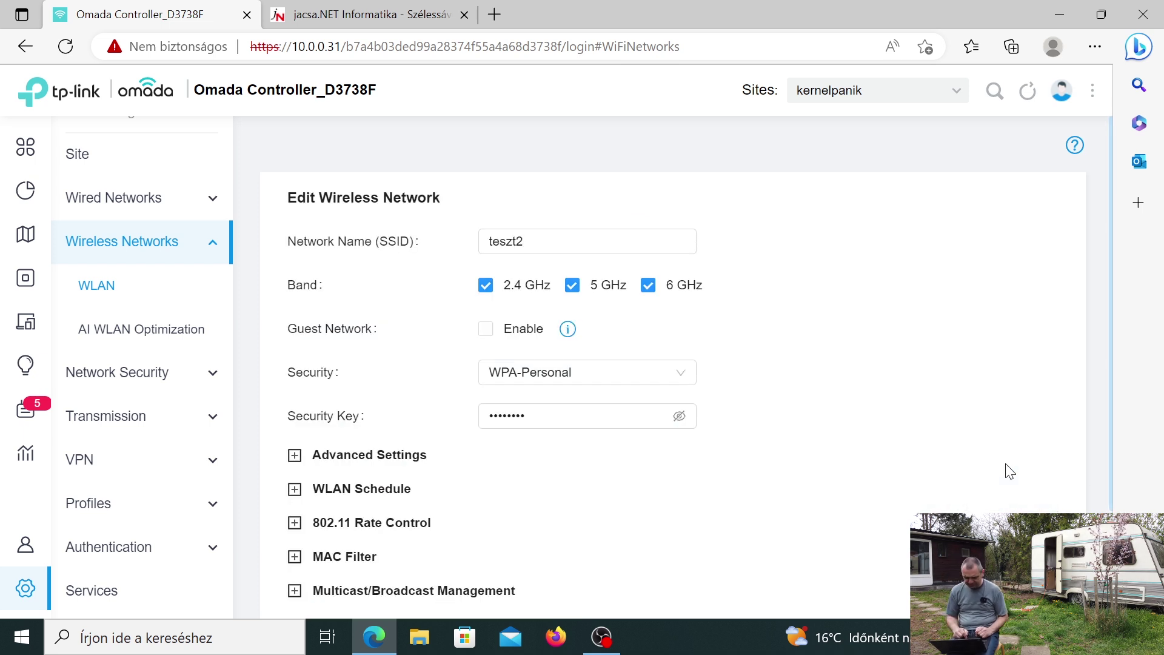
Enable 2.4 GHz minimum data rate control at 54 Mbps, disable CCK rates and require clients to use rates at or above the specified value
left_click(299, 525)
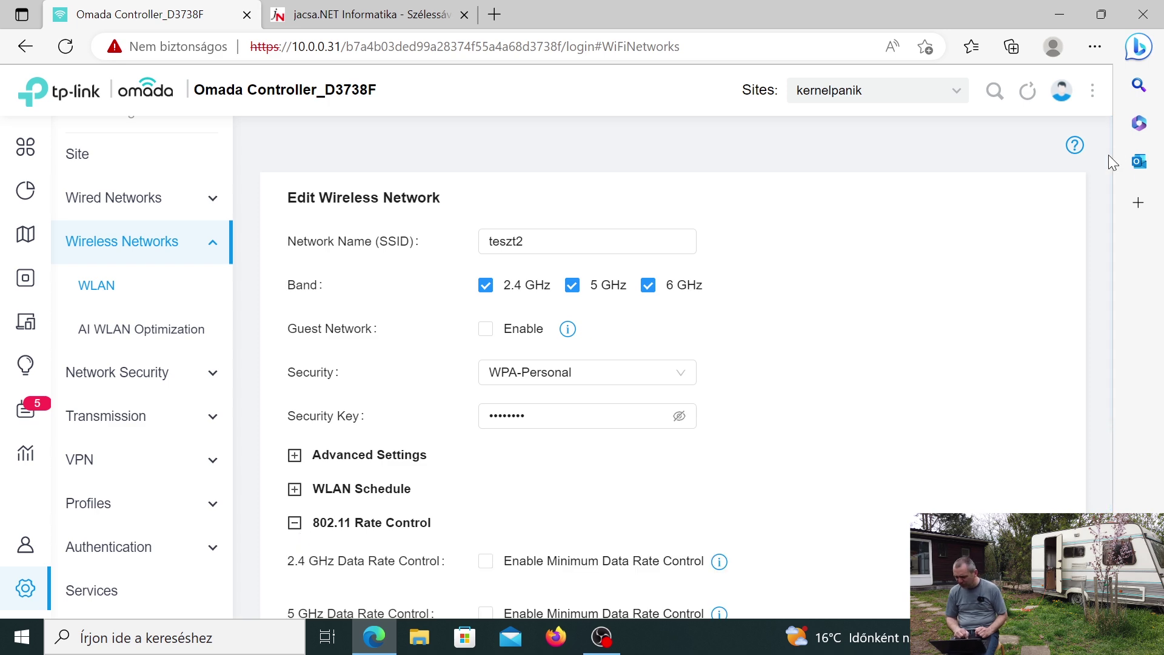
left_click_drag(1110, 198, 1034, 328)
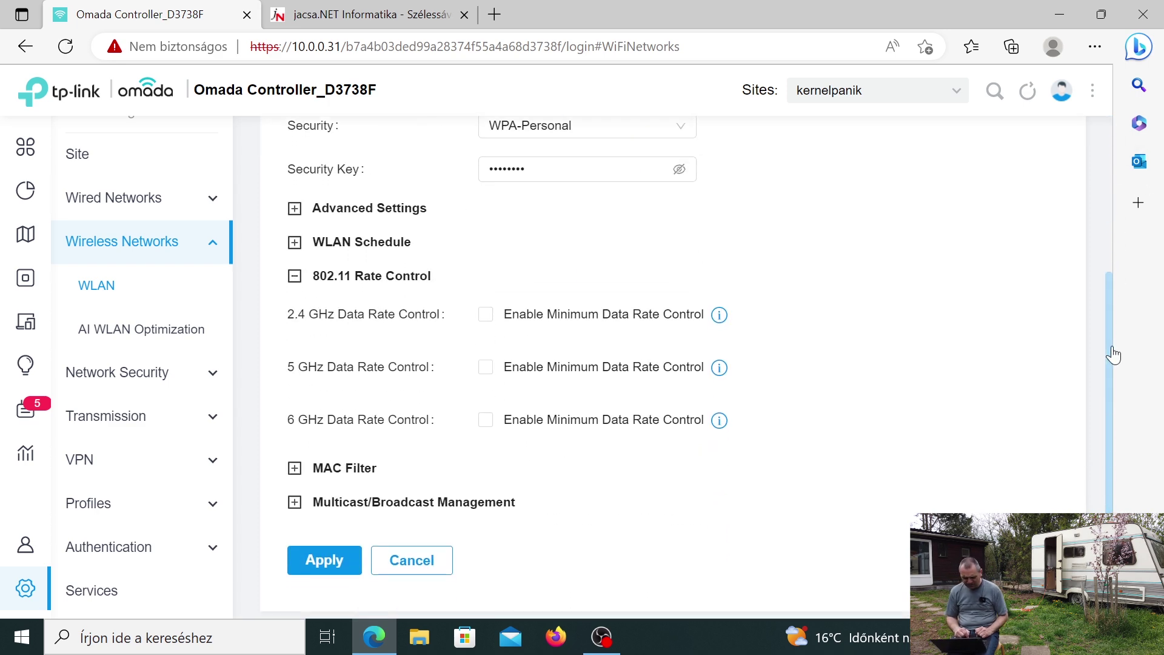
left_click(486, 314)
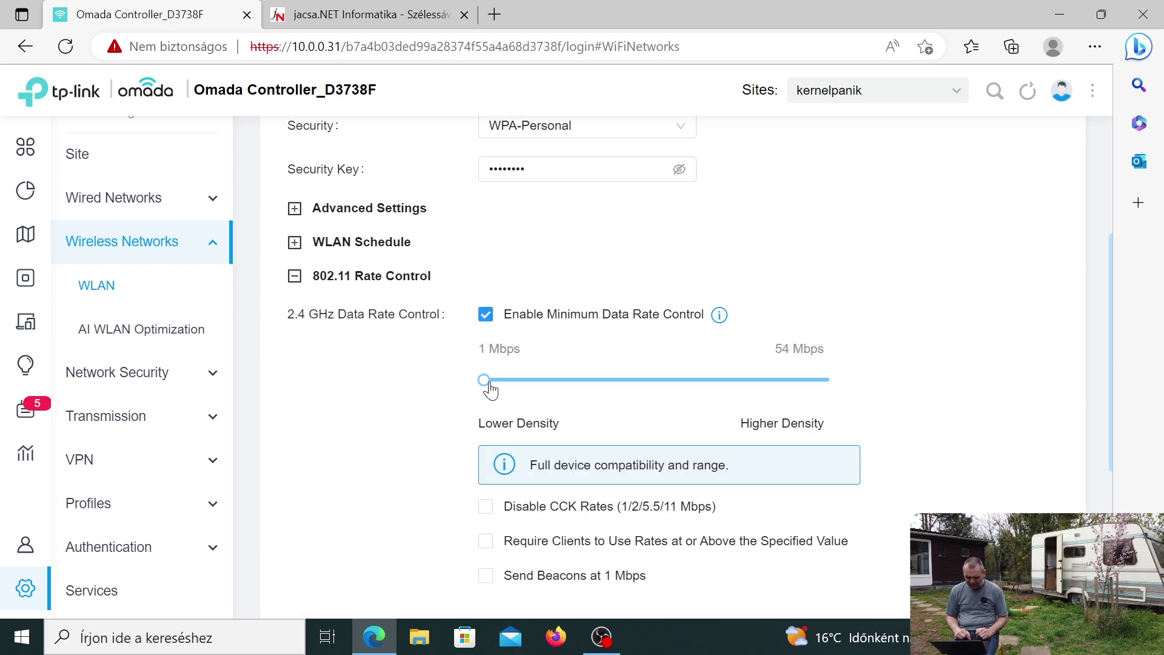
left_click_drag(484, 380, 819, 390)
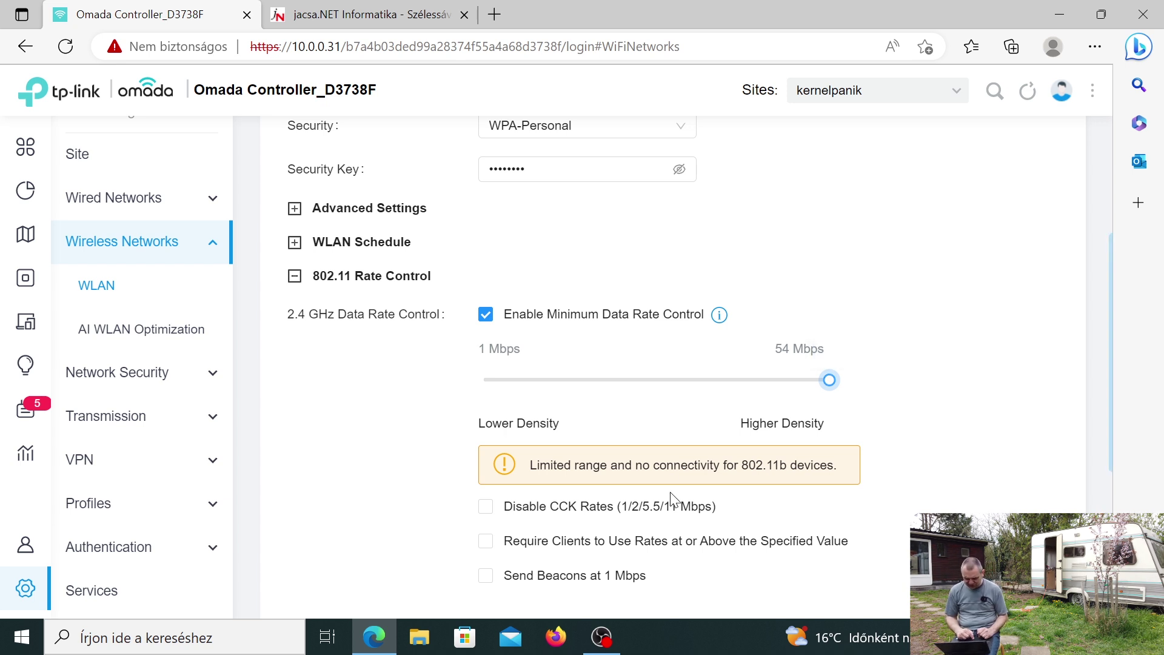
left_click(487, 513)
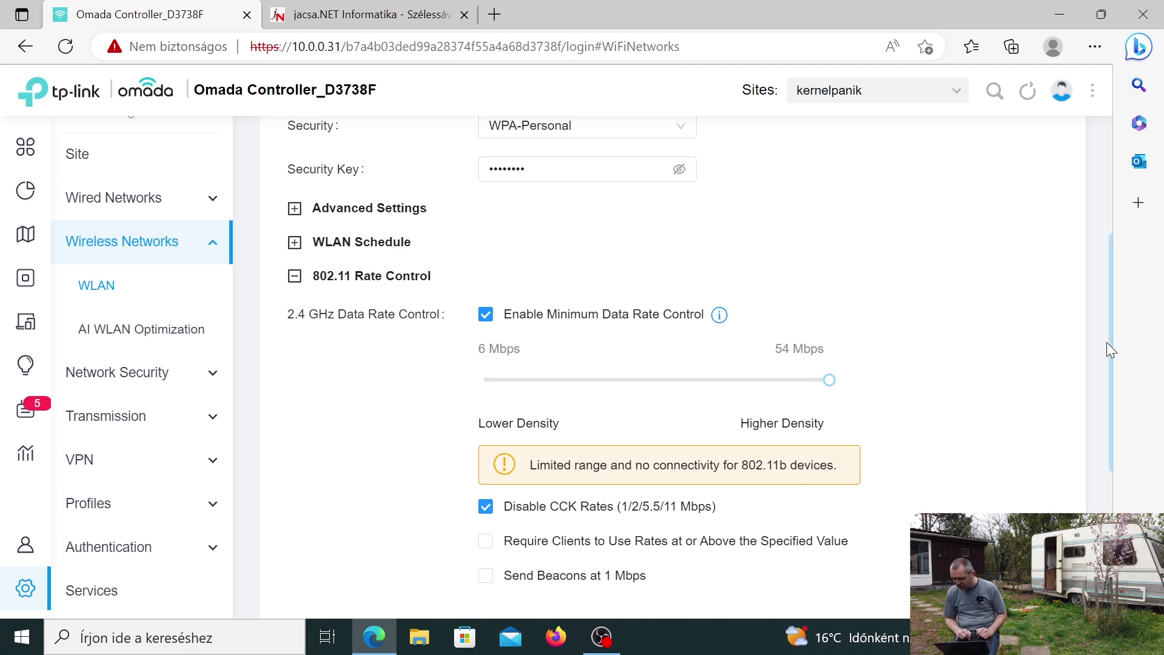
left_click_drag(1111, 353, 1112, 461)
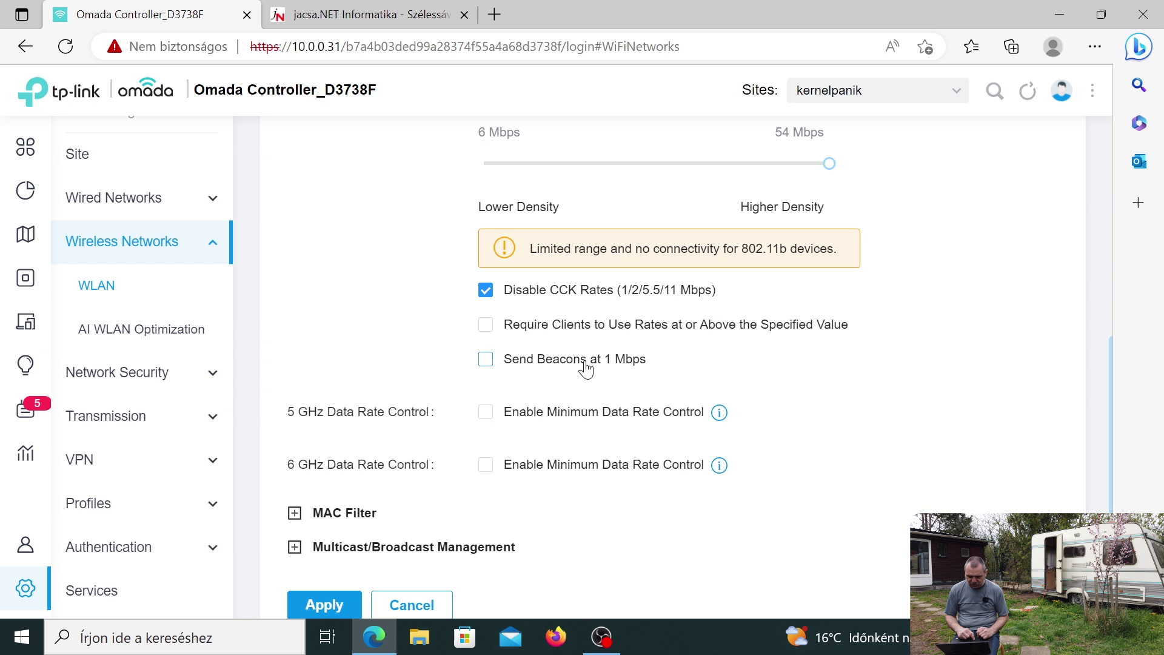
left_click(487, 327)
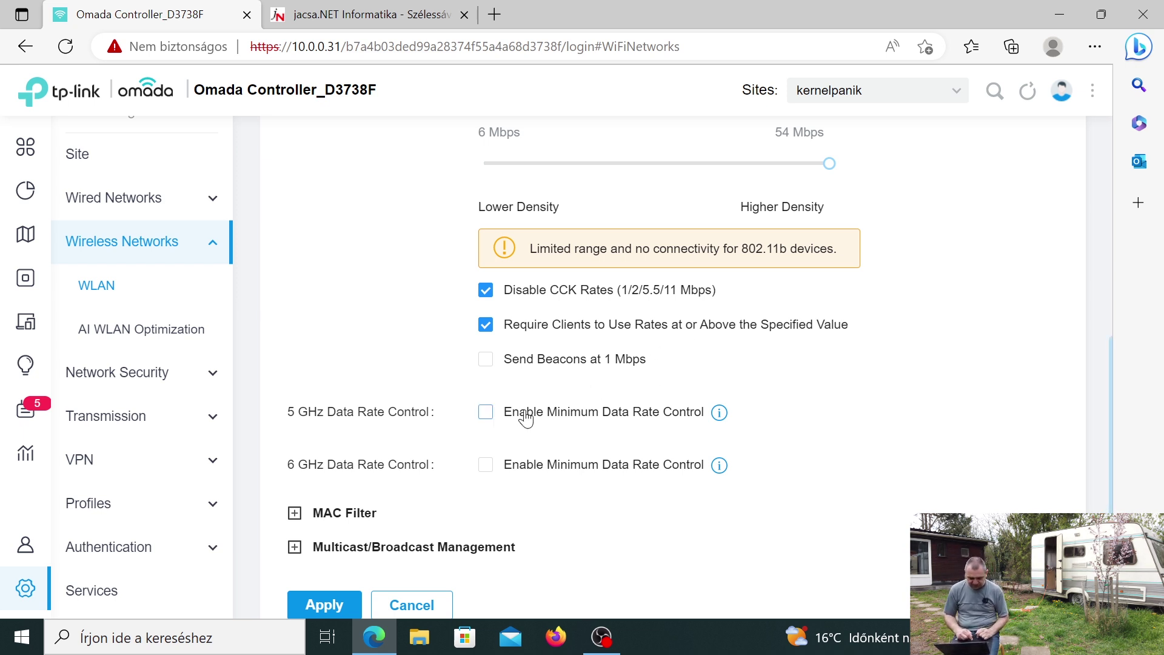
Enable 5 GHz minimum data rate control at 54 Mbps and require clients to use rates at or above the specified value
left_click(487, 416)
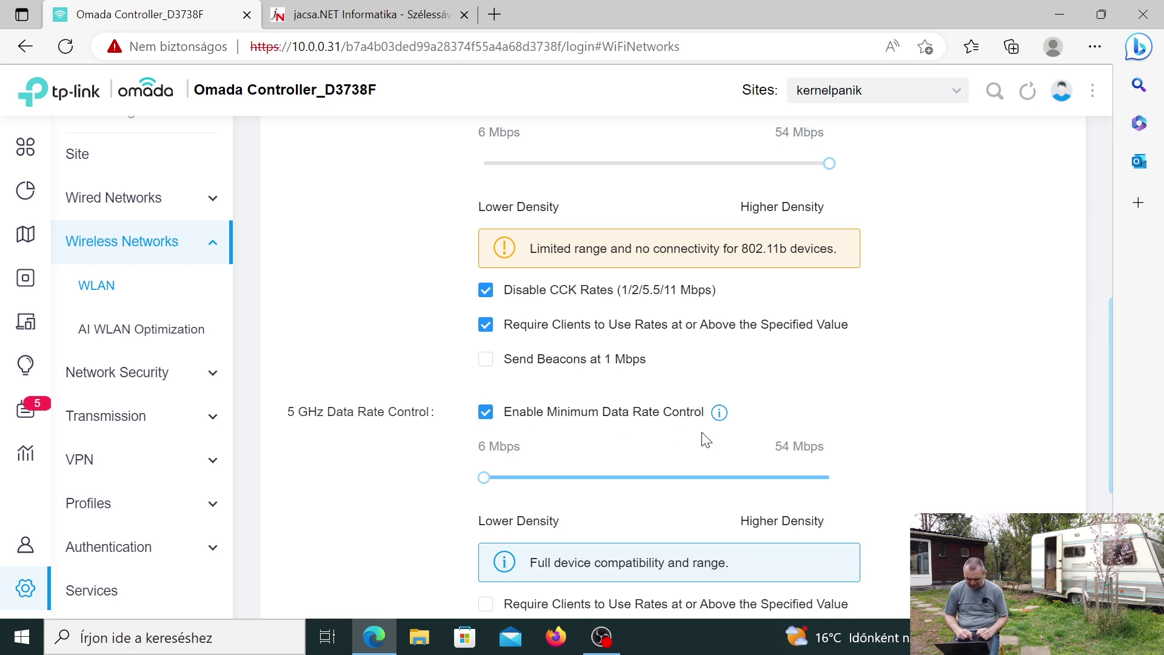
left_click_drag(492, 477, 849, 489)
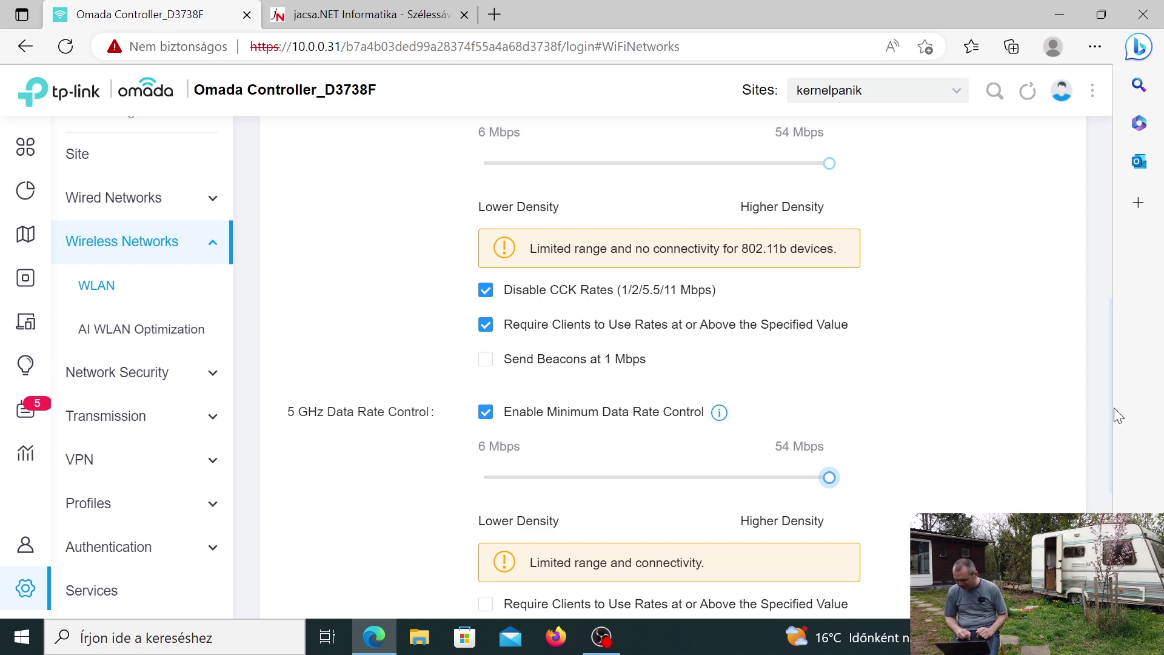
scroll(1111, 418, "down", 4)
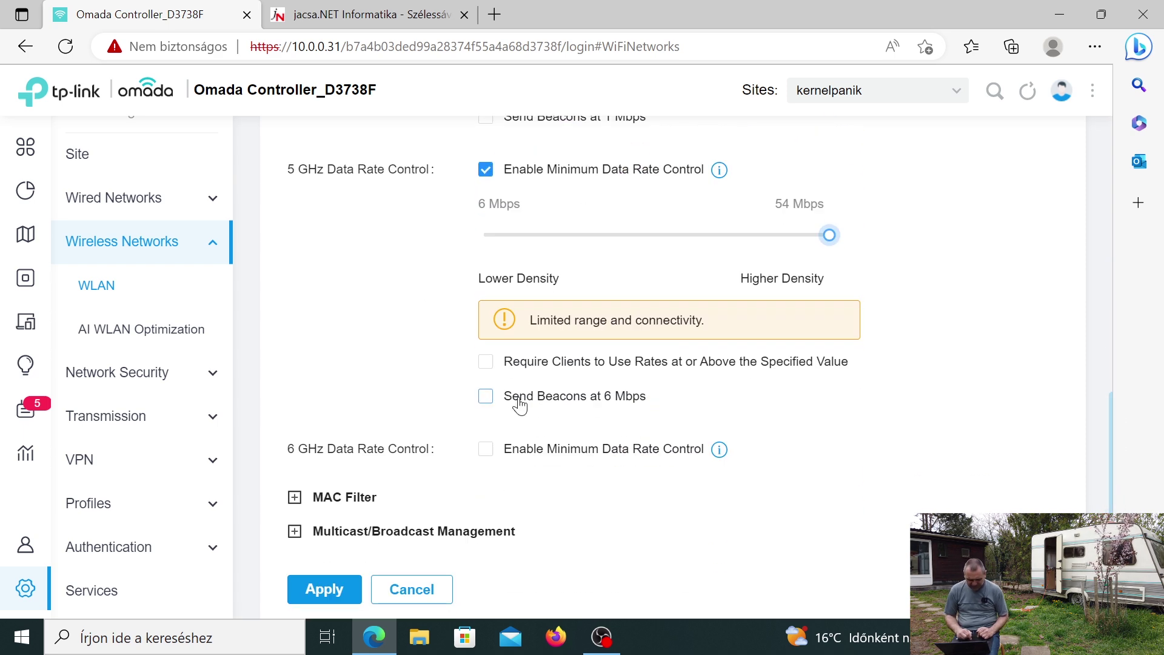
left_click(485, 362)
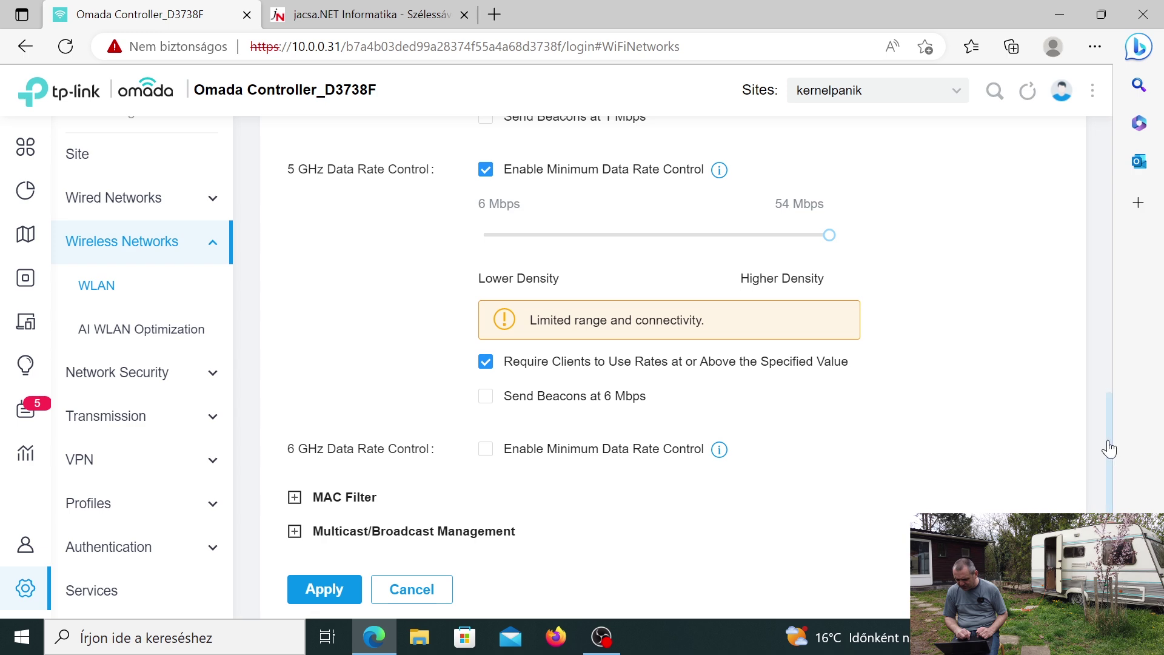
Switch the 6 GHz minimum data rate control on and back off, and apply the rate control changes to teszt2
mouse_move(1109, 449)
left_mouse_down()
mouse_move(1107, 358)
mouse_move(1104, 445)
left_mouse_up()
scroll(1105, 445, "down", 2)
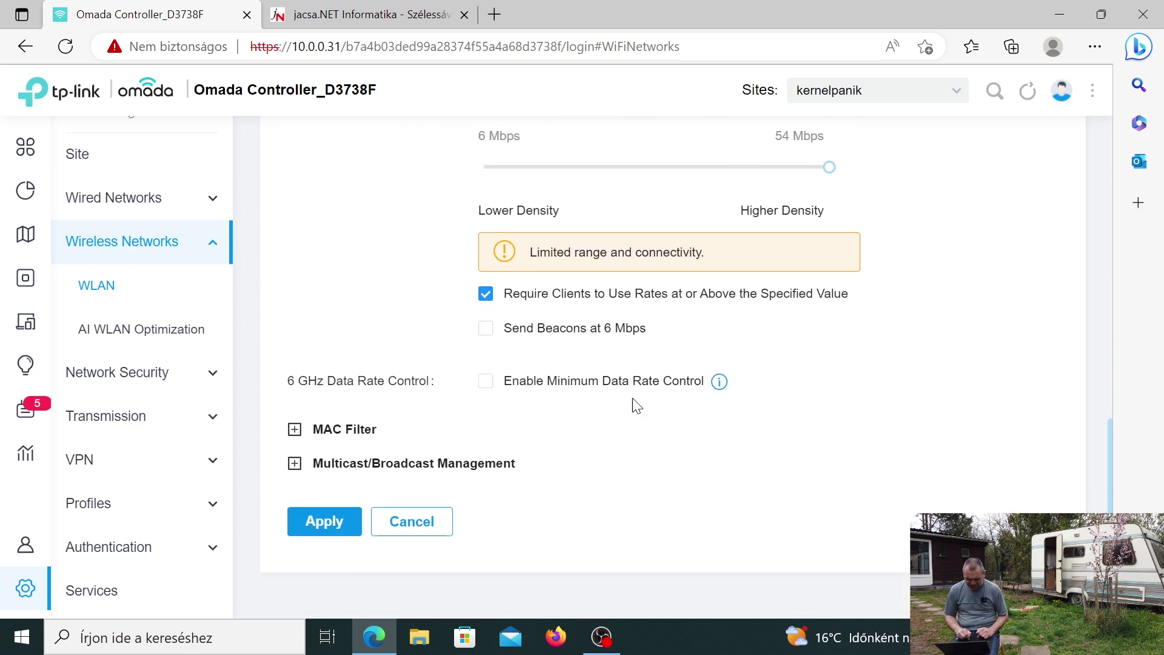
left_click(486, 381)
left_click(486, 384)
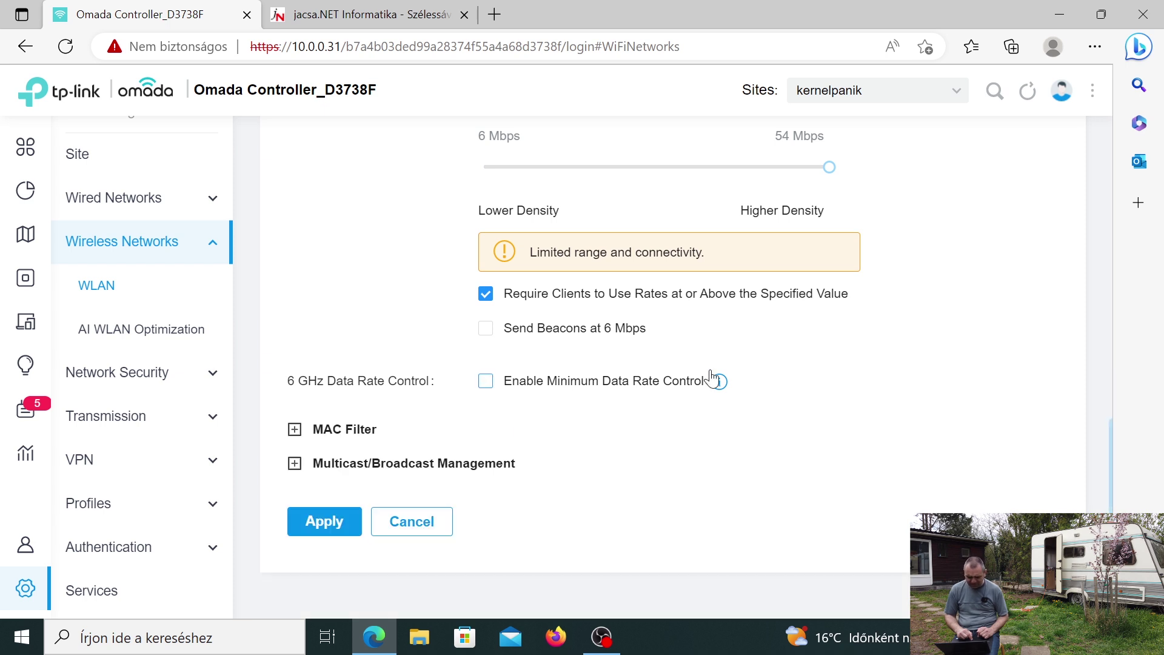
left_click(326, 521)
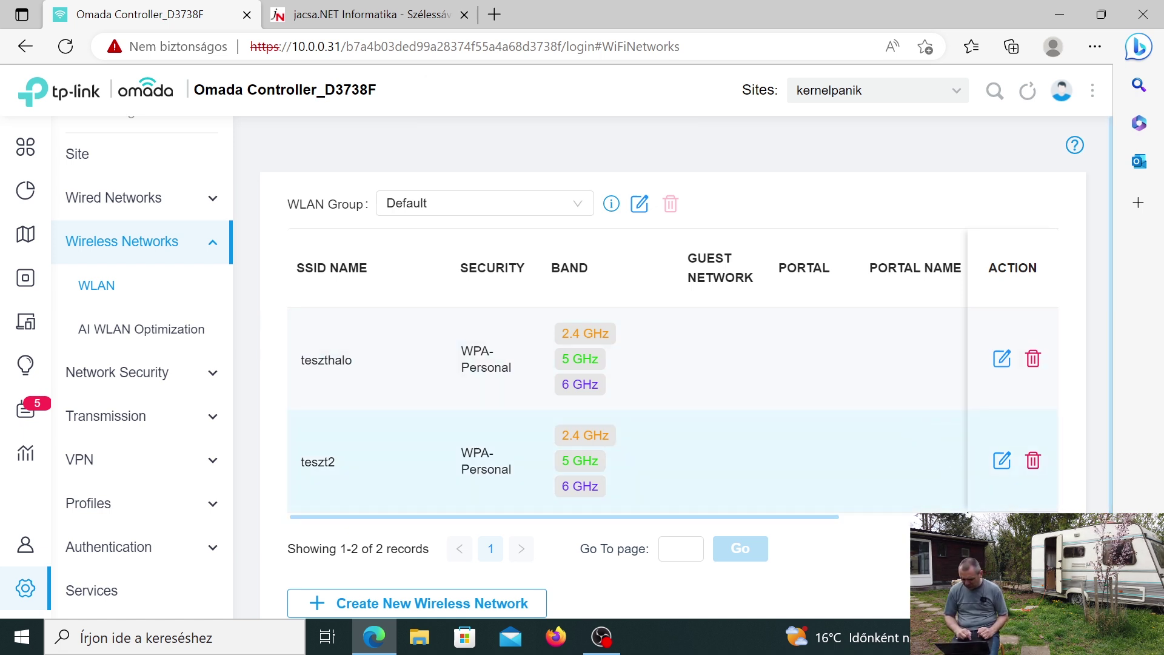
mouse_move(42, 385)
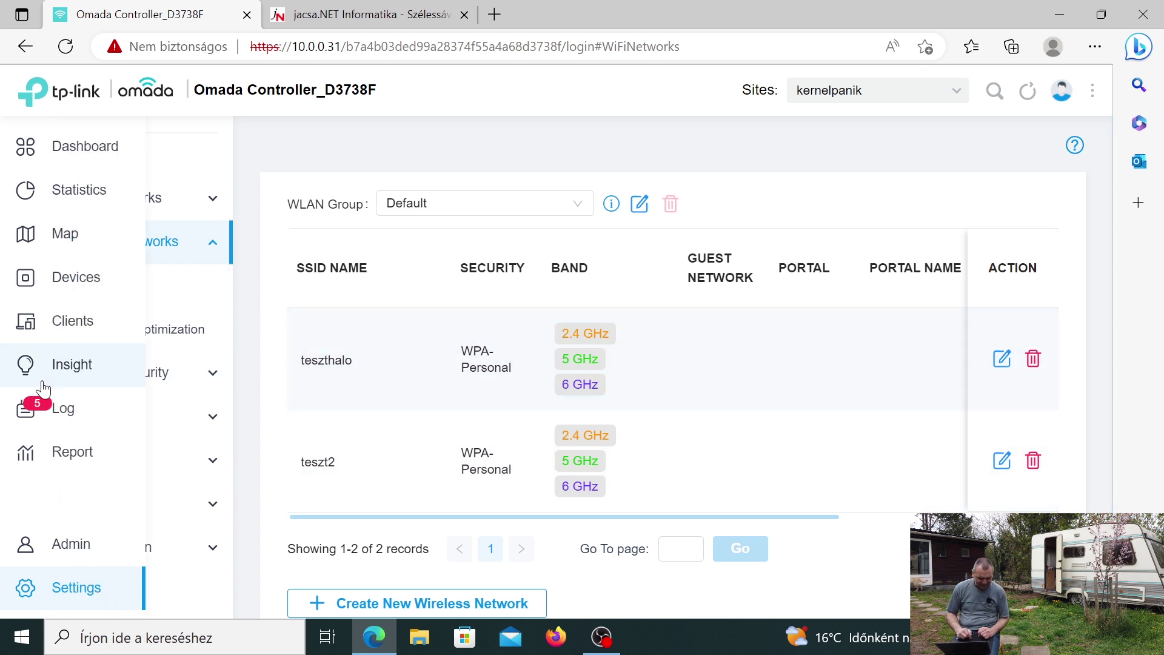
Examine the connected client's overview and connection statistics, and minimize its details
left_click(78, 335)
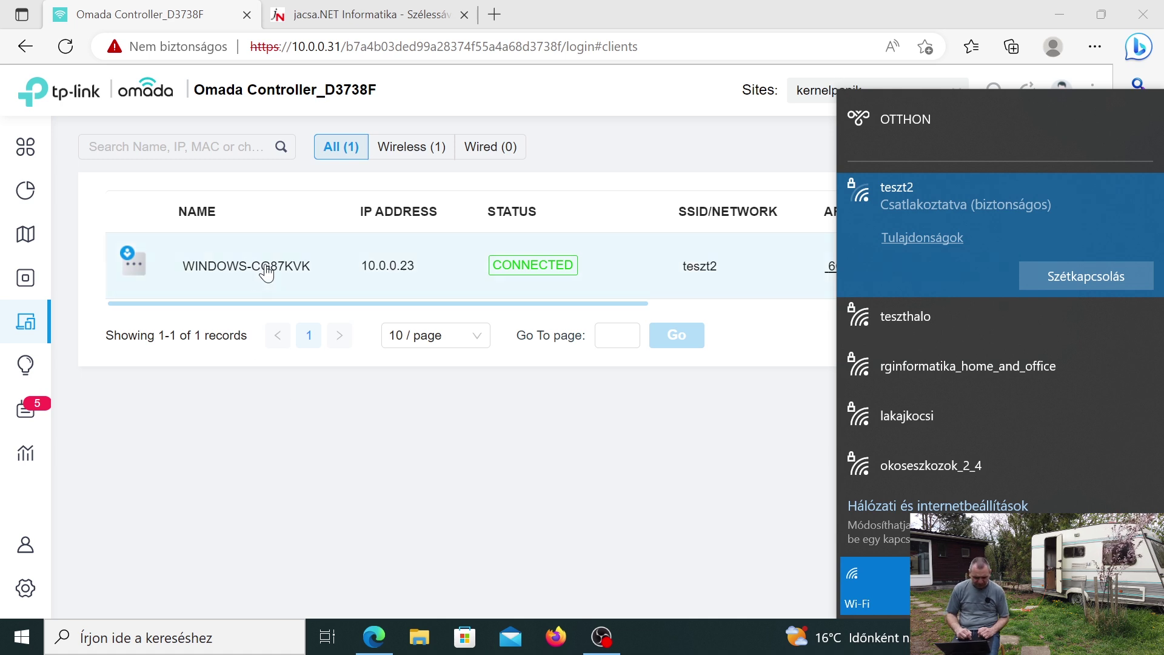
left_click(236, 274)
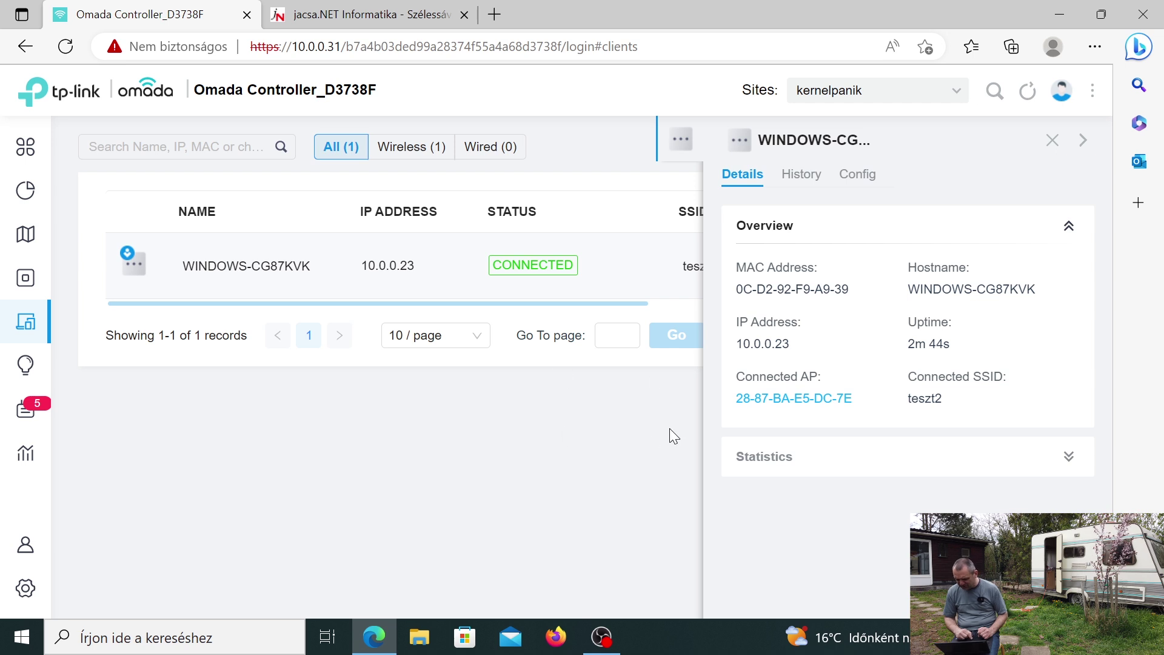
left_click(1069, 458)
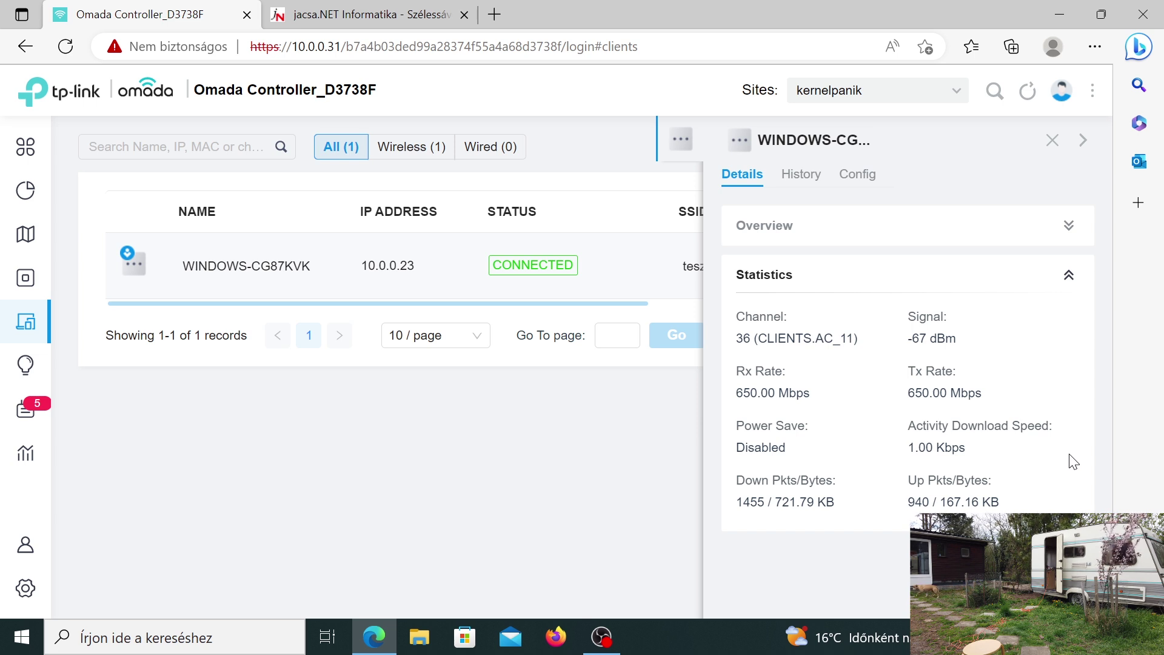
left_click(685, 138)
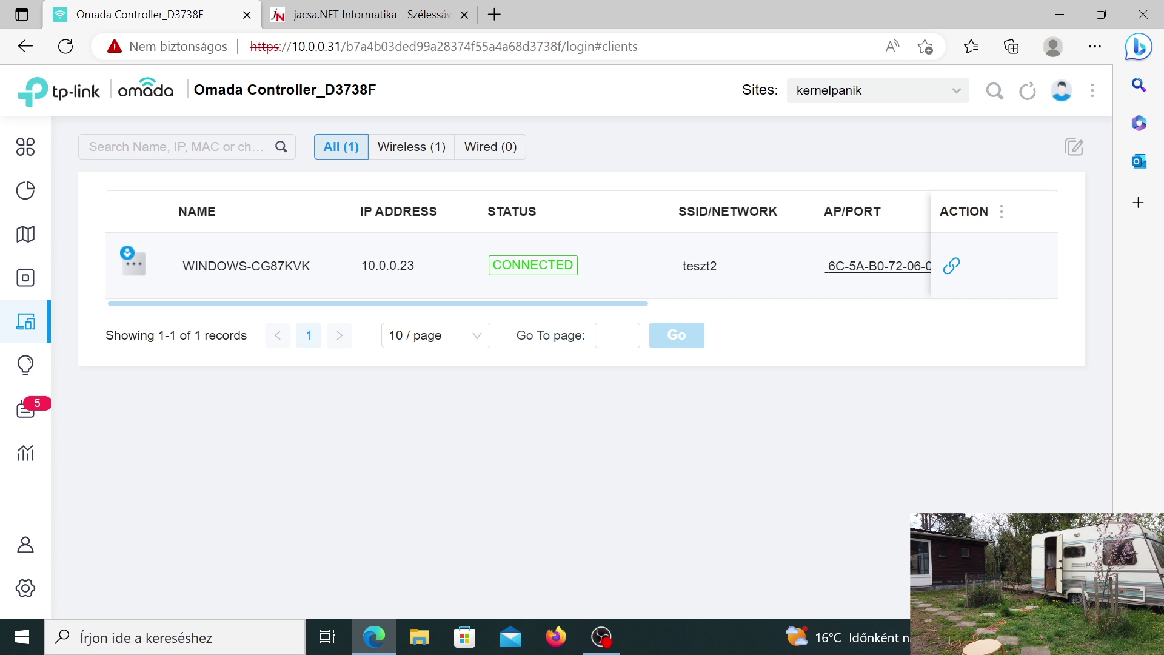
Reset the browser zoom to 100% and try to reconnect the computer to the teszt2 Wi-Fi network
left_click(1051, 636)
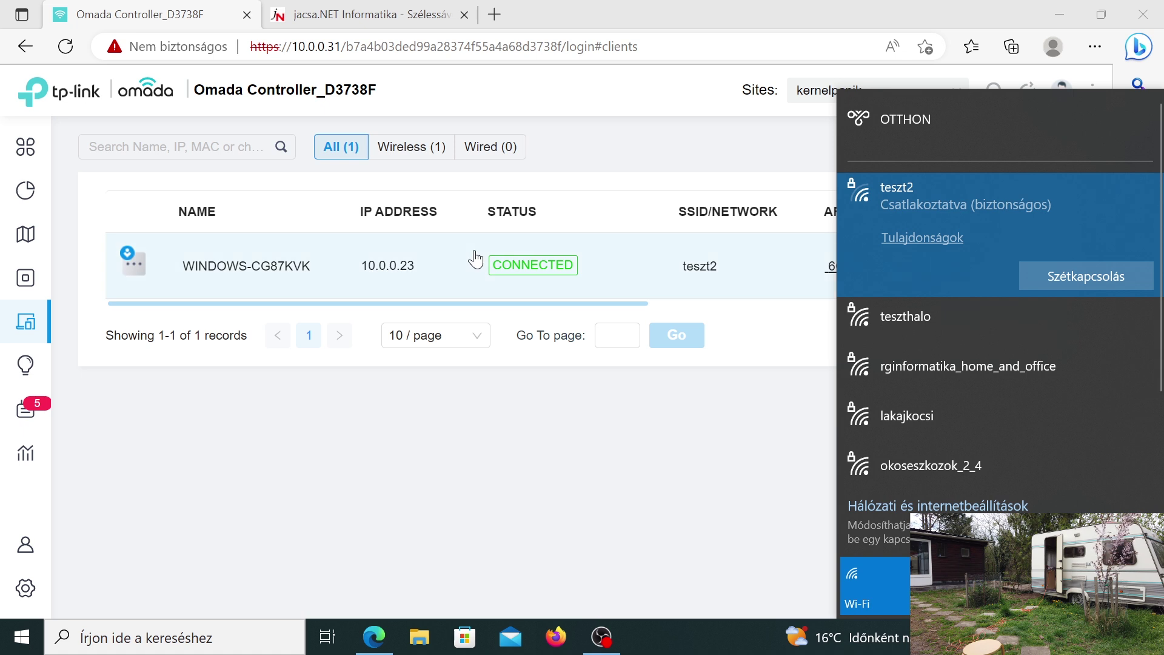
mouse_move(77, 253)
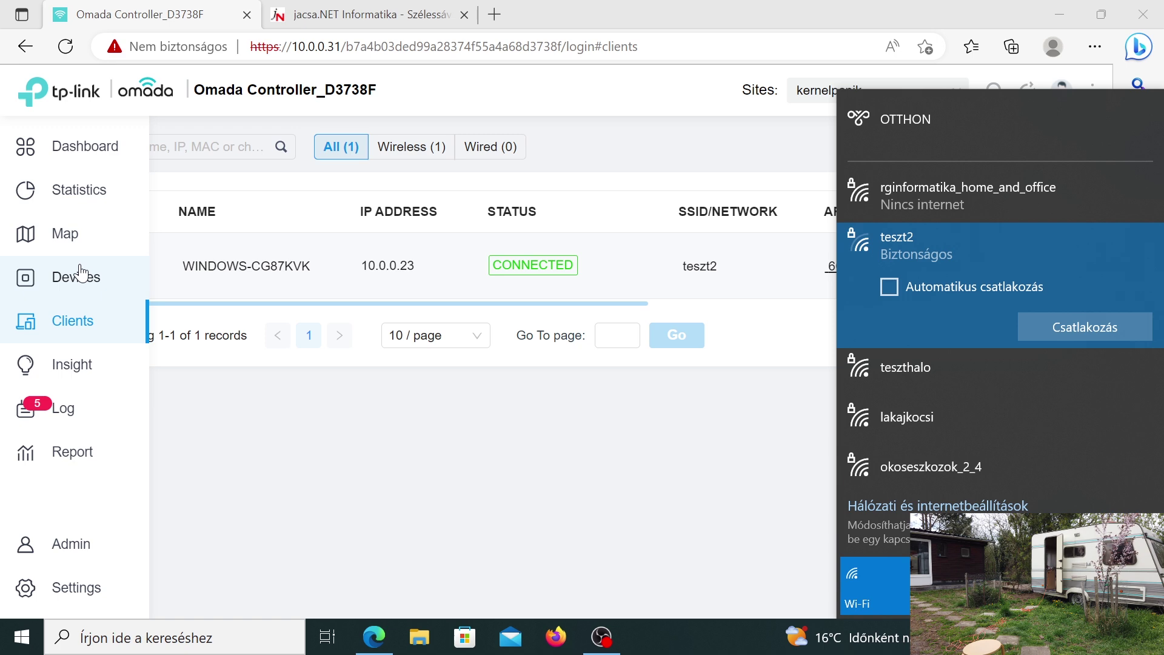
scroll(572, 268, "up", 3)
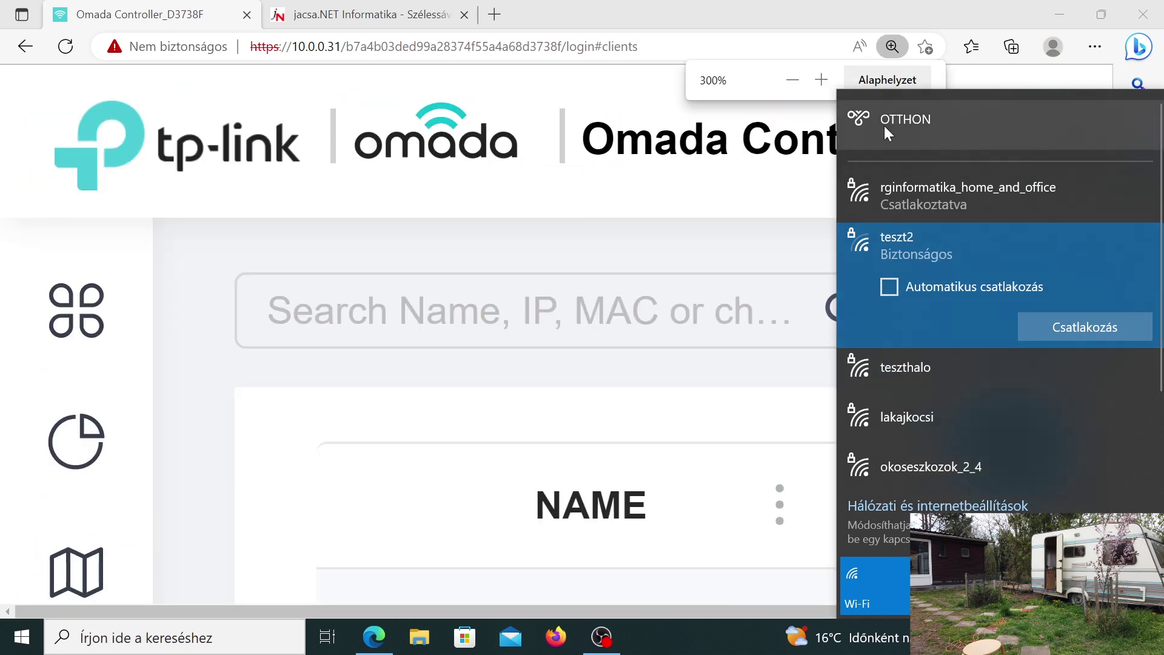
left_click(887, 80)
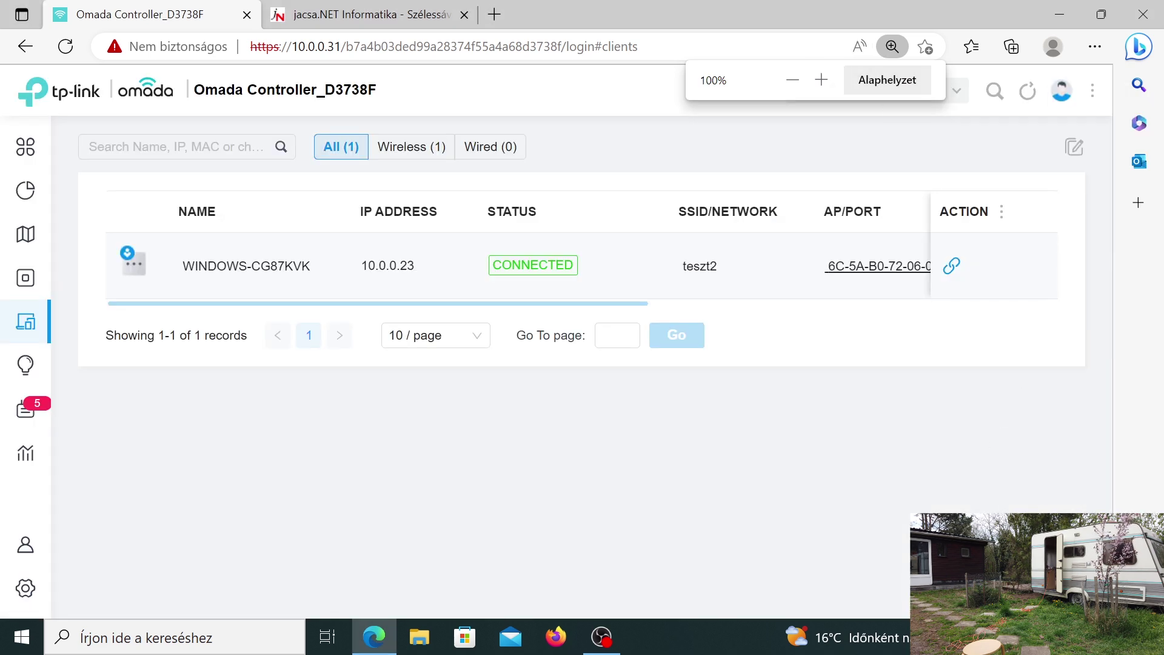
left_click(1006, 636)
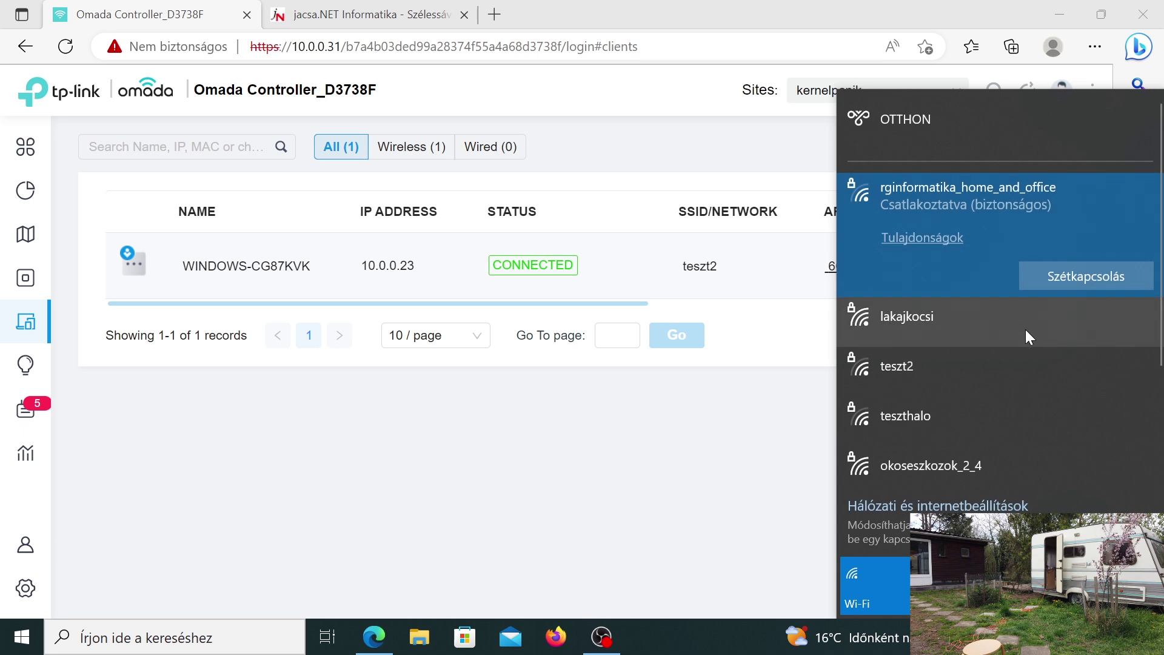
left_click(997, 386)
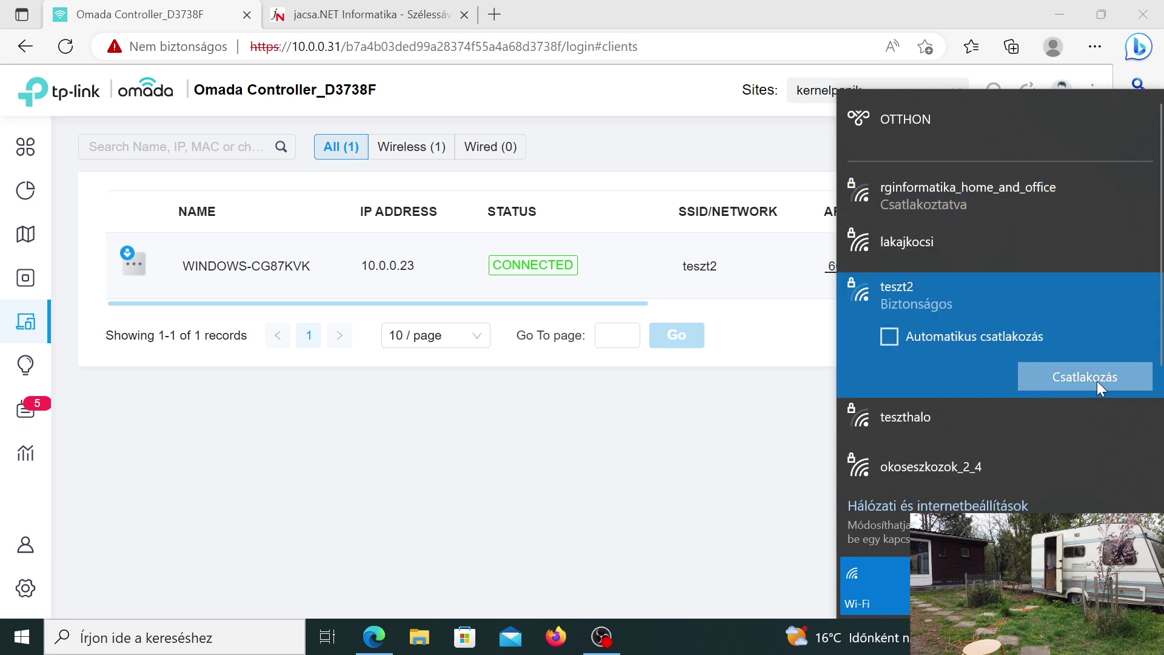
left_click(1097, 381)
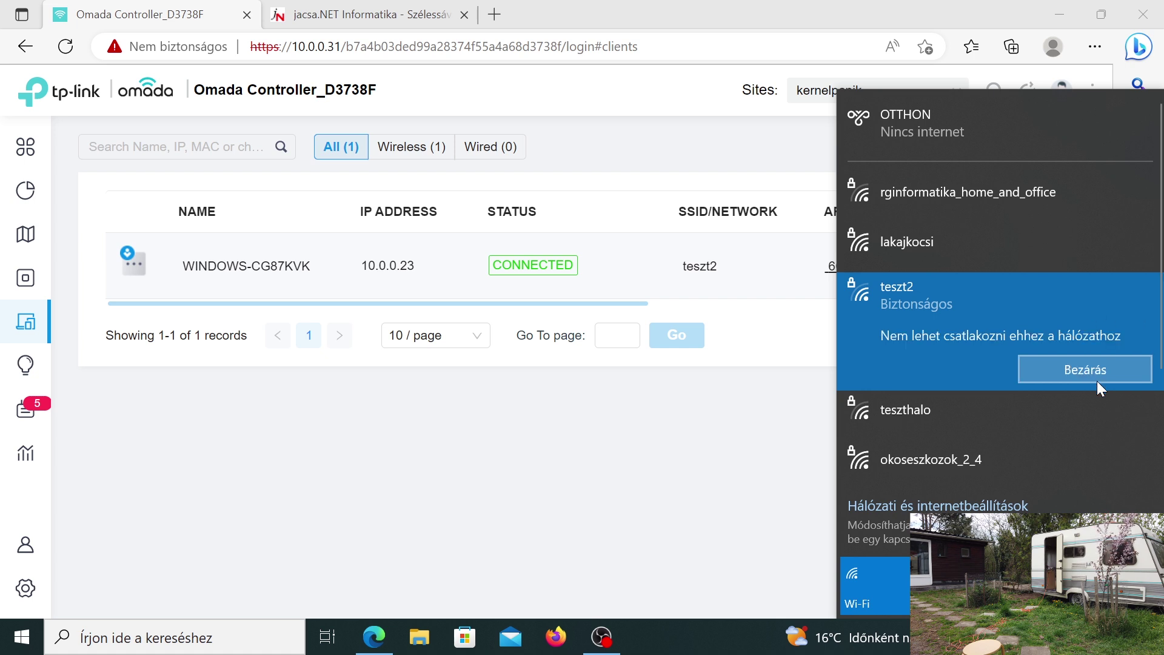
Connect the computer to the teszthalo Wi-Fi network and examine the client's overview and connection statistics in the controller
left_click(1053, 416)
left_click(1114, 424)
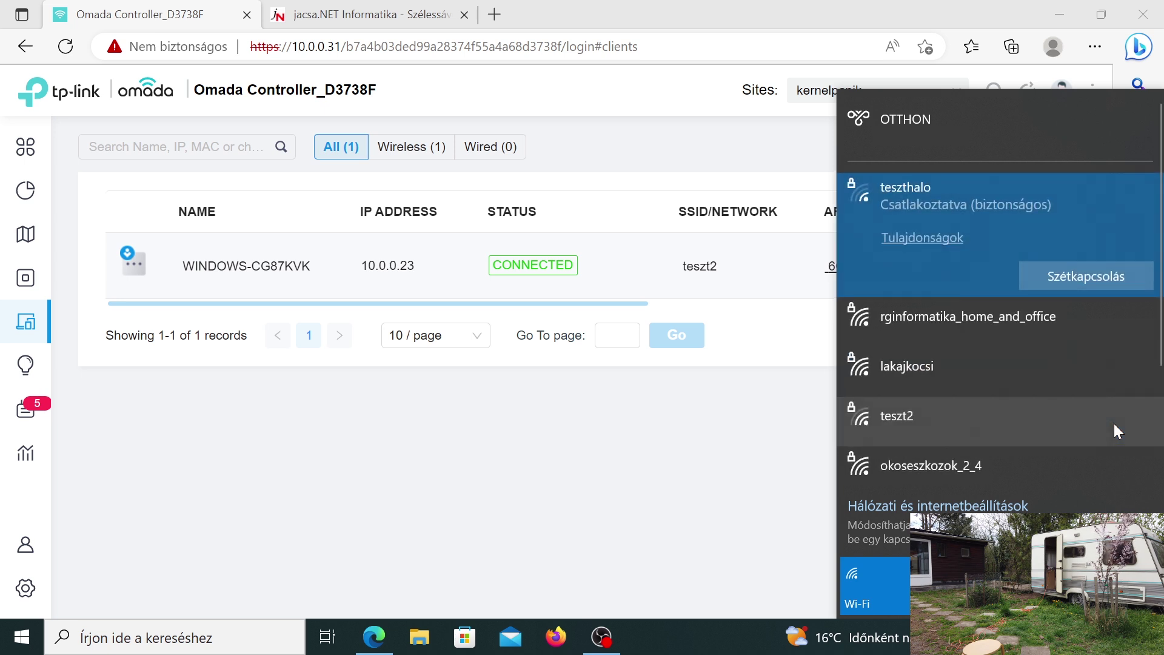
mouse_move(43, 267)
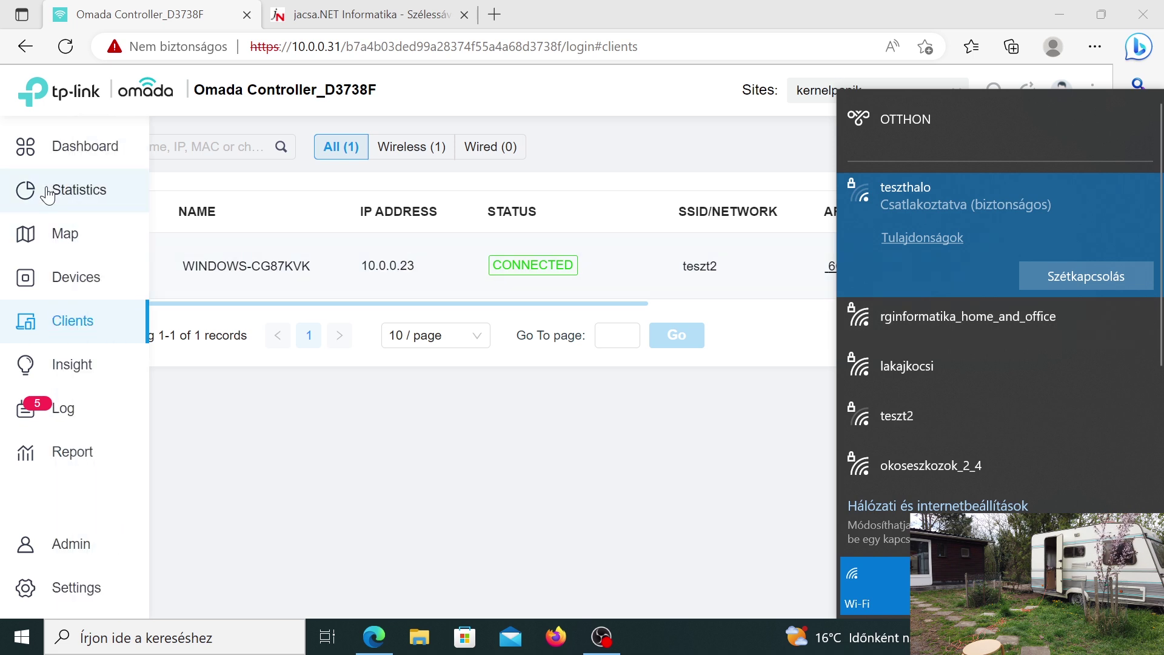
left_click(73, 311)
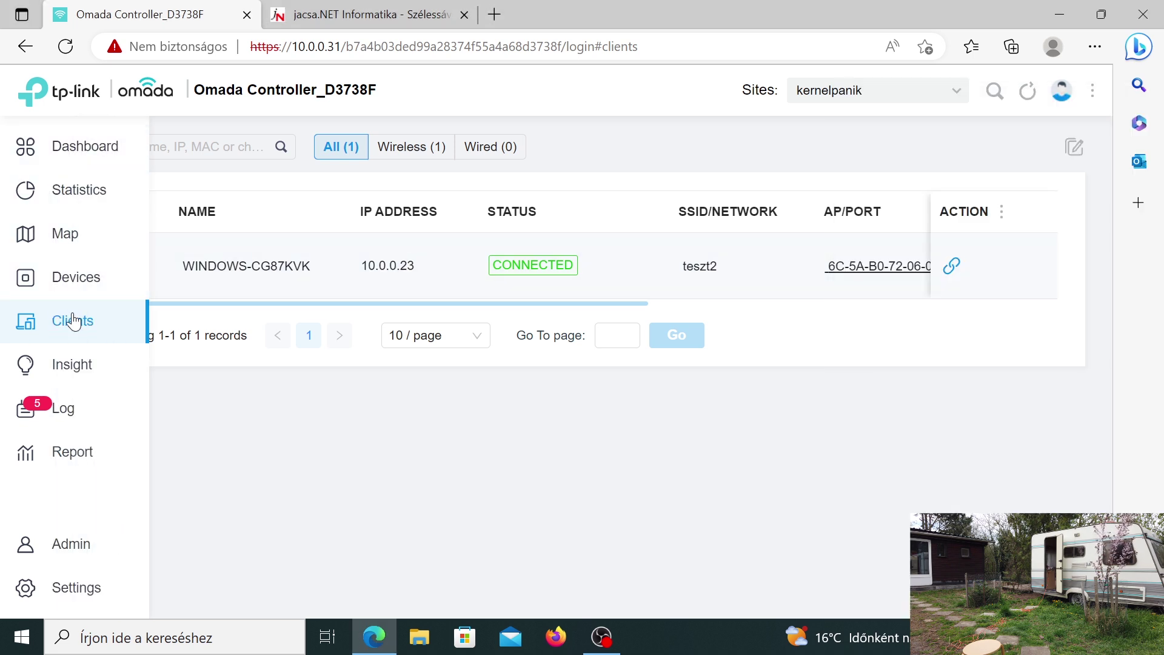
left_click(225, 272)
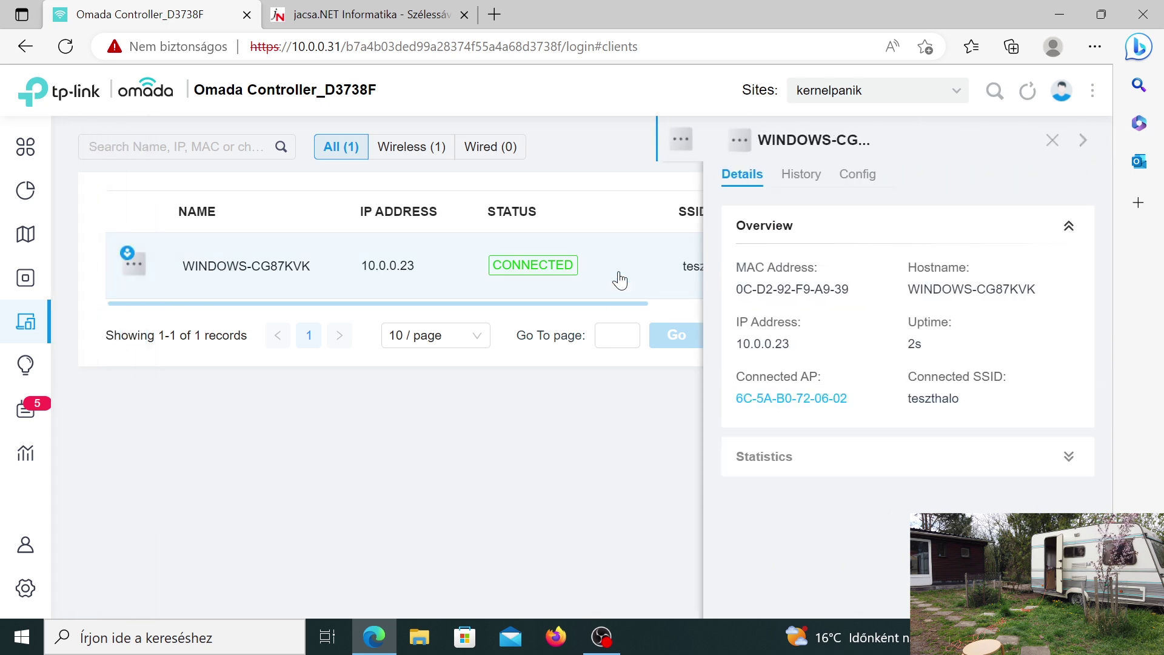
left_click(1067, 456)
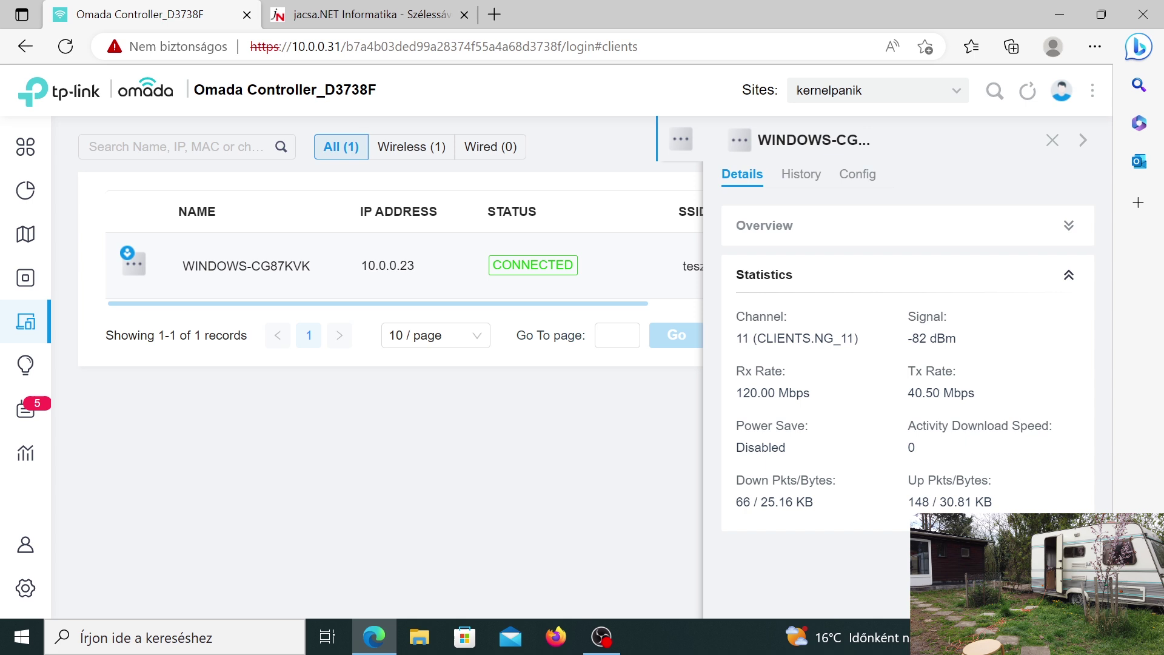
Try twice to connect the computer to the teszt2 Wi-Fi network, and switch it back to teszthalo
left_click(1038, 636)
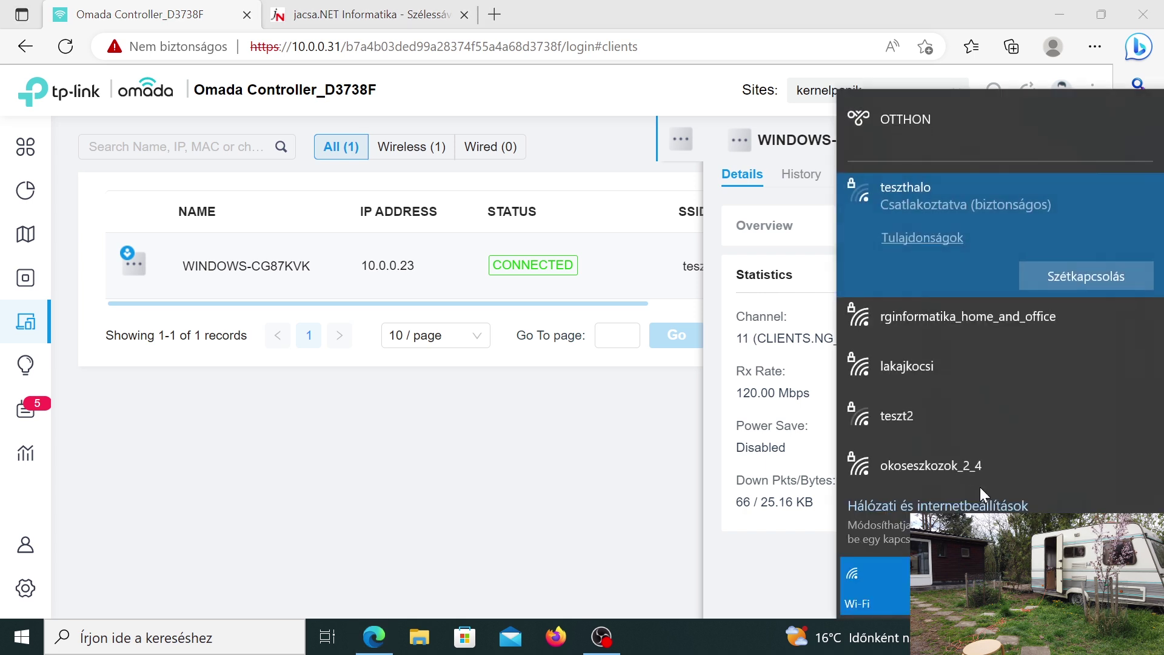
left_click(954, 419)
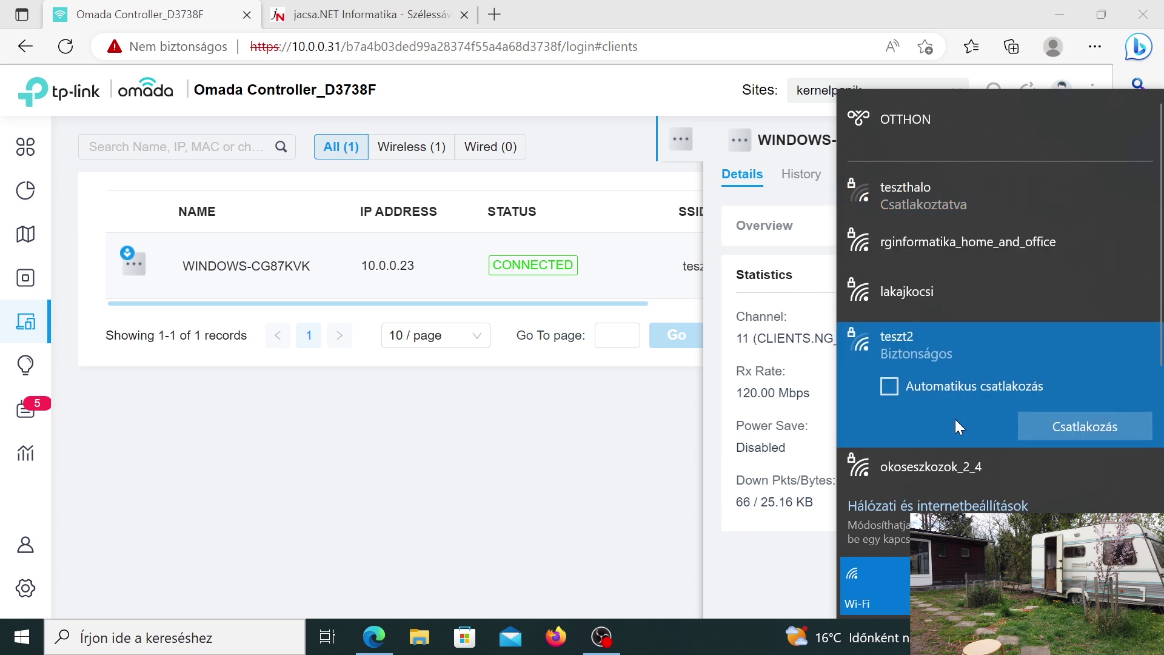
left_click(1035, 422)
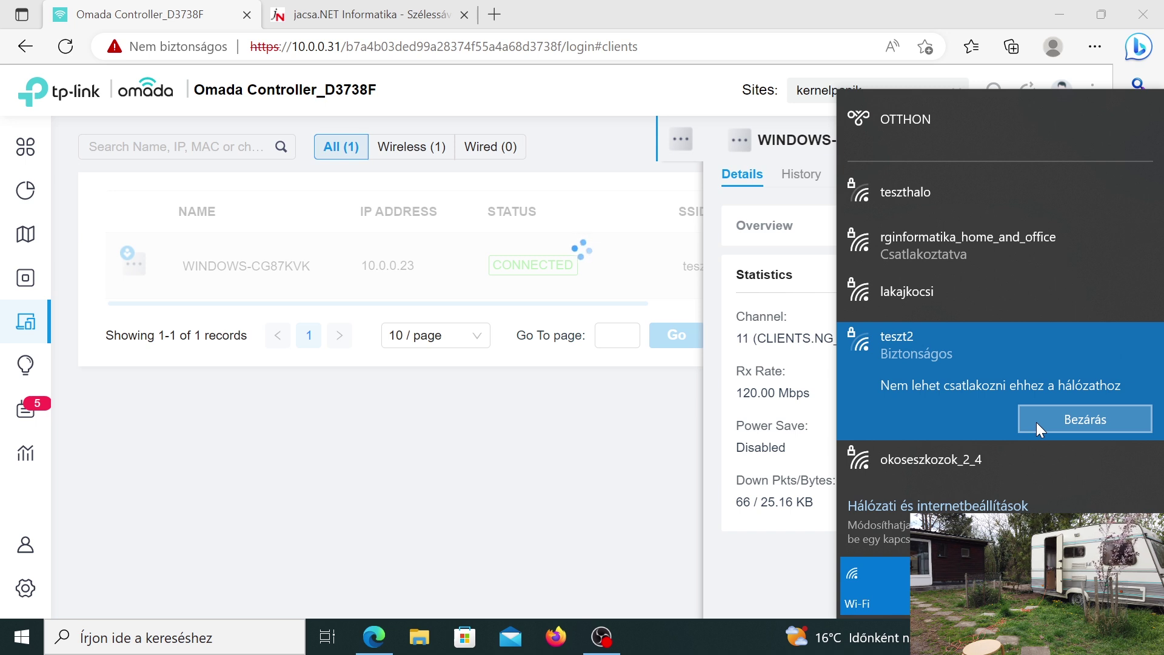
left_click(1044, 420)
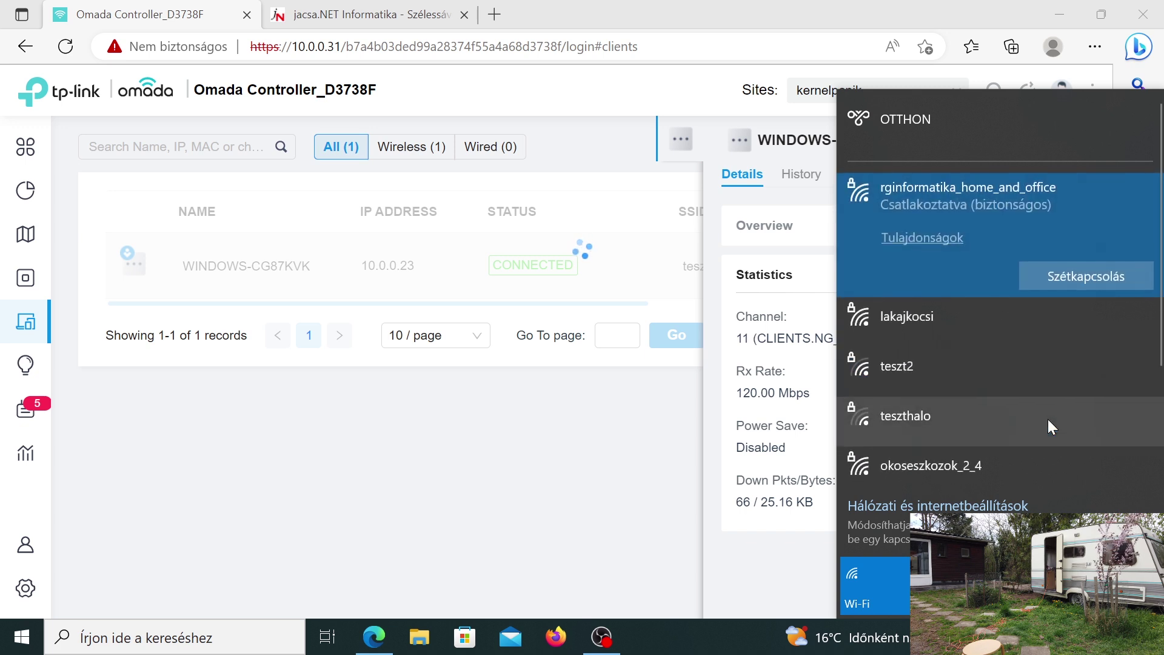
left_click(964, 371)
left_click(1061, 374)
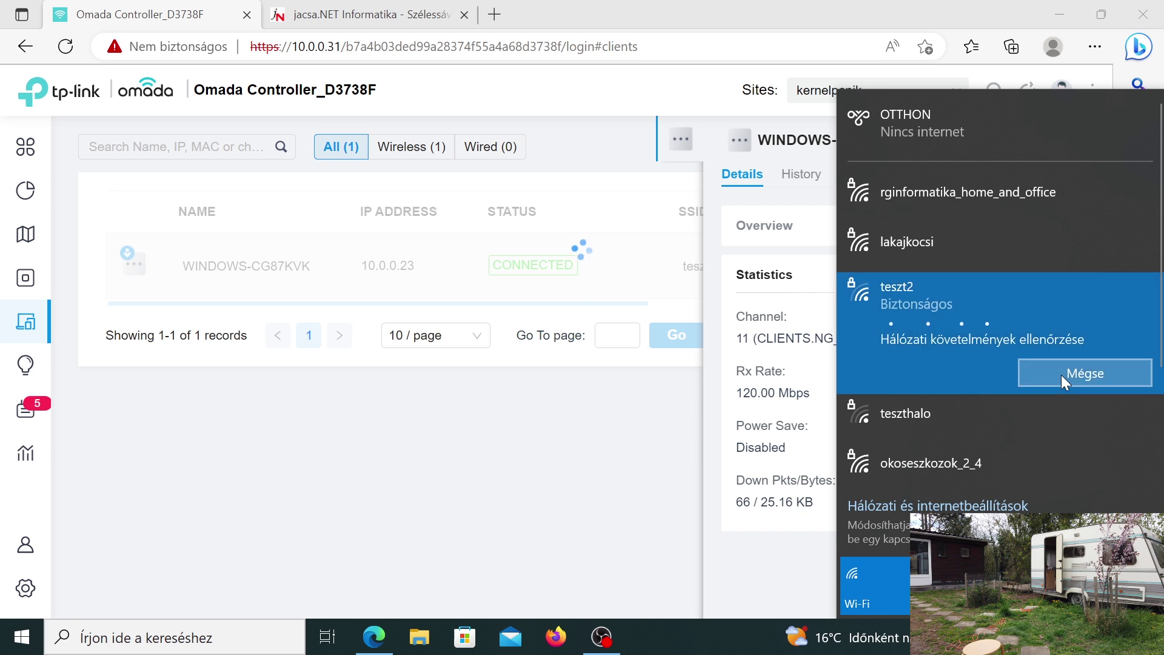
left_click(994, 420)
left_click(1077, 421)
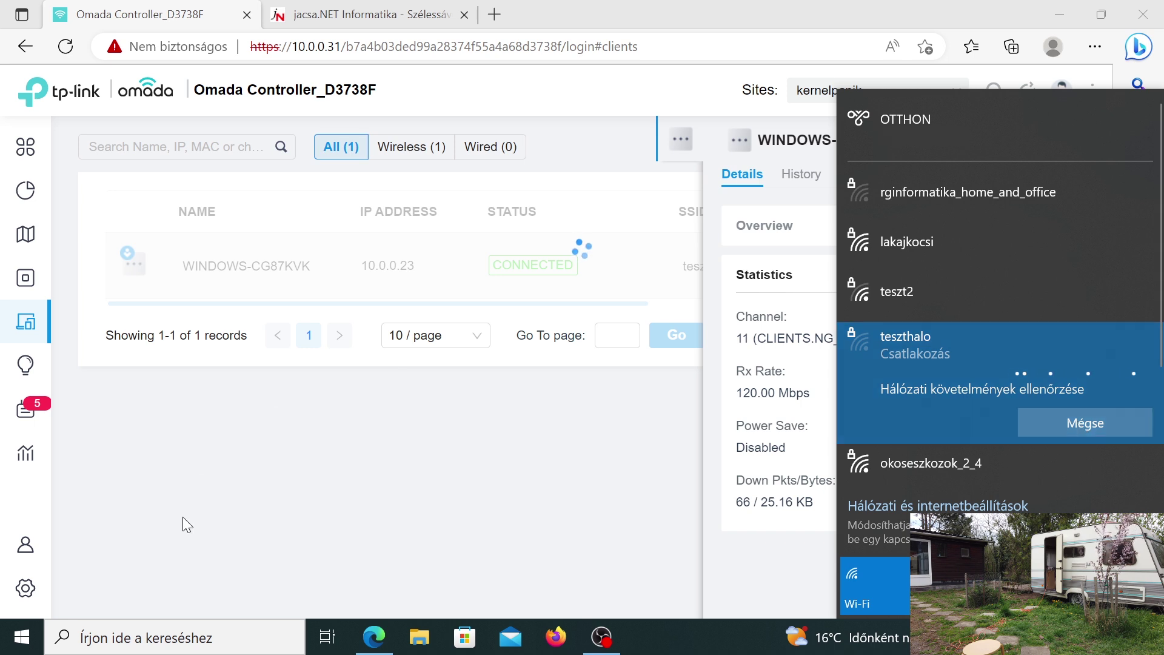
Go to the site's WLAN settings, close the client details and open the teszt2 network for editing
mouse_move(34, 595)
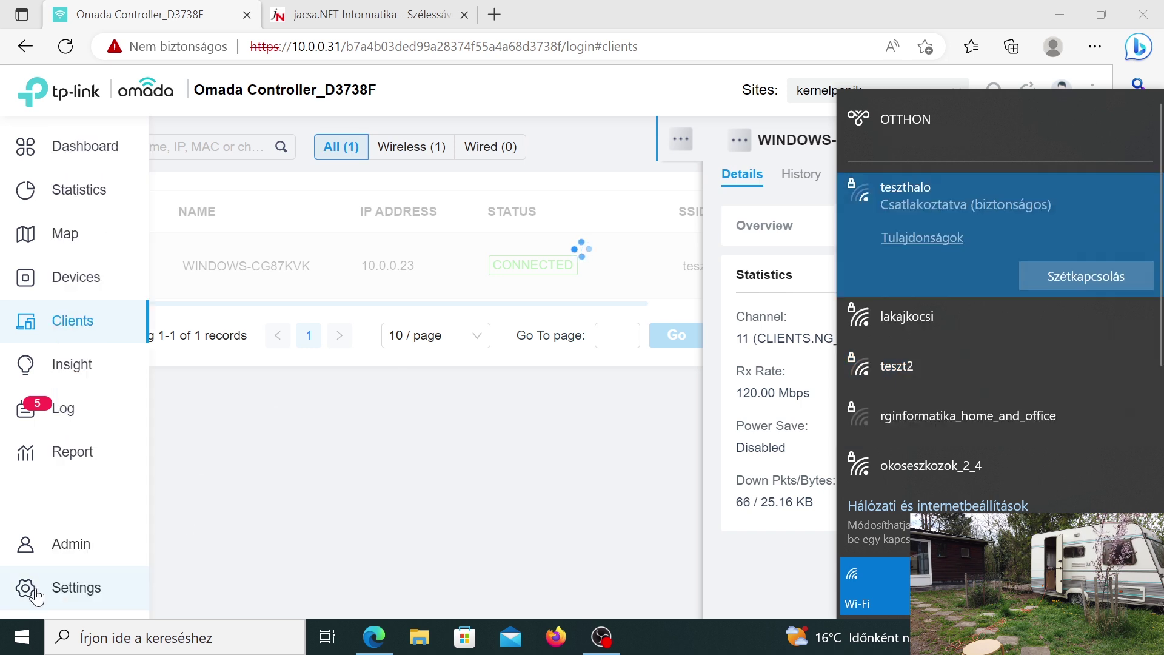
left_click(34, 594)
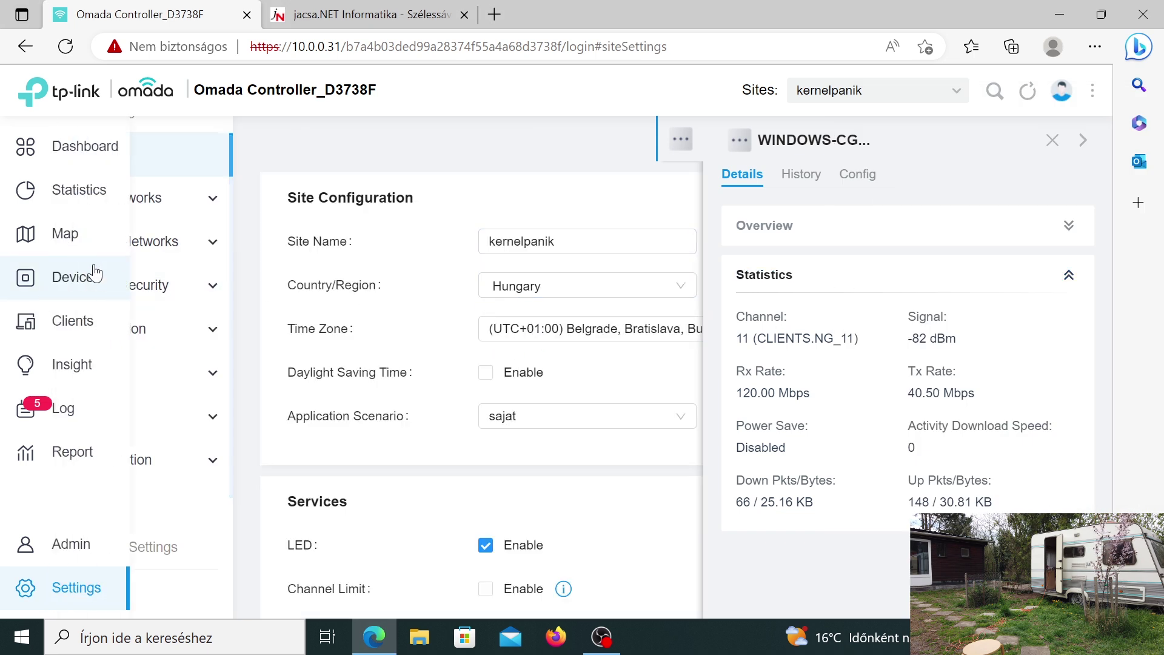
left_click(182, 245)
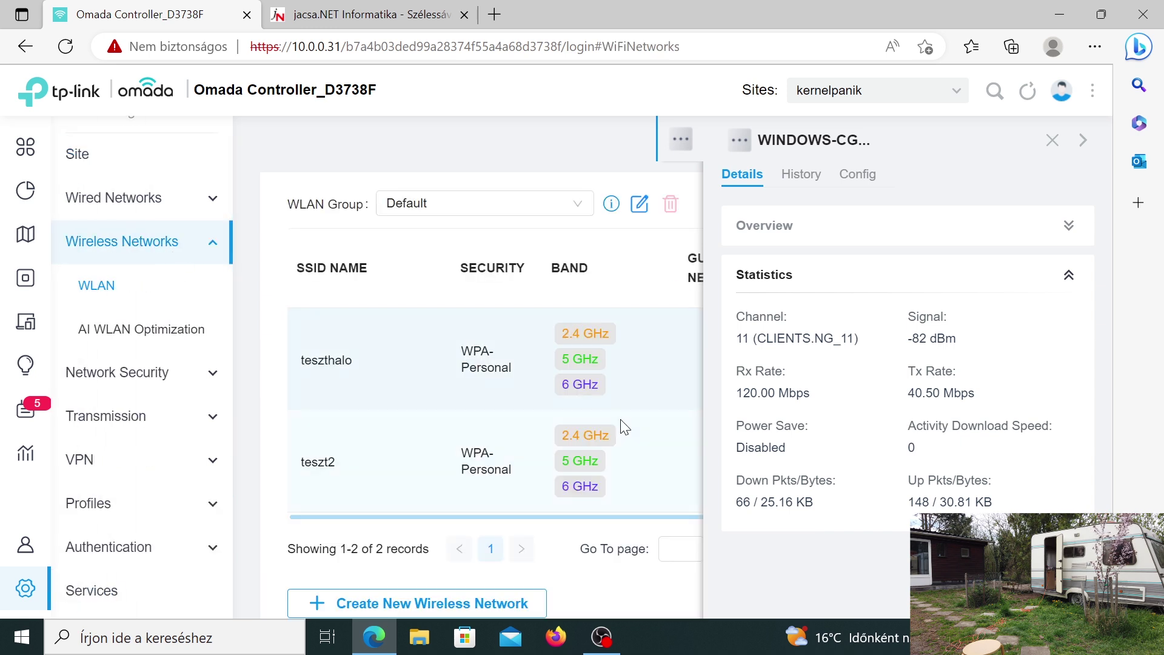
left_click(1053, 141)
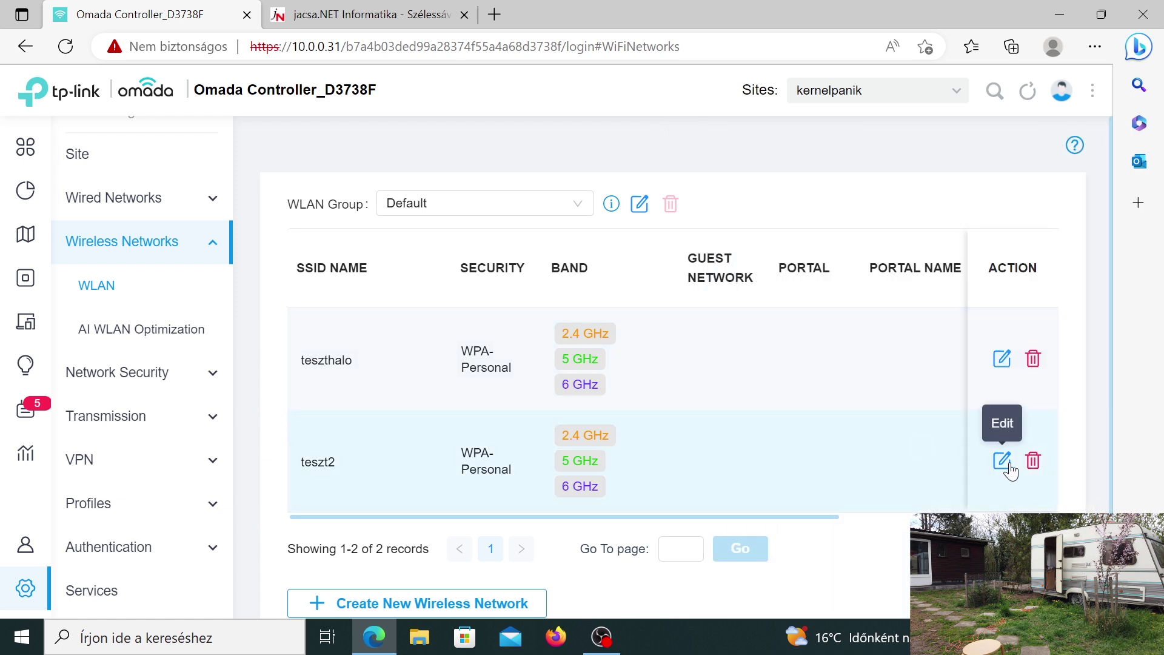
left_click(1002, 461)
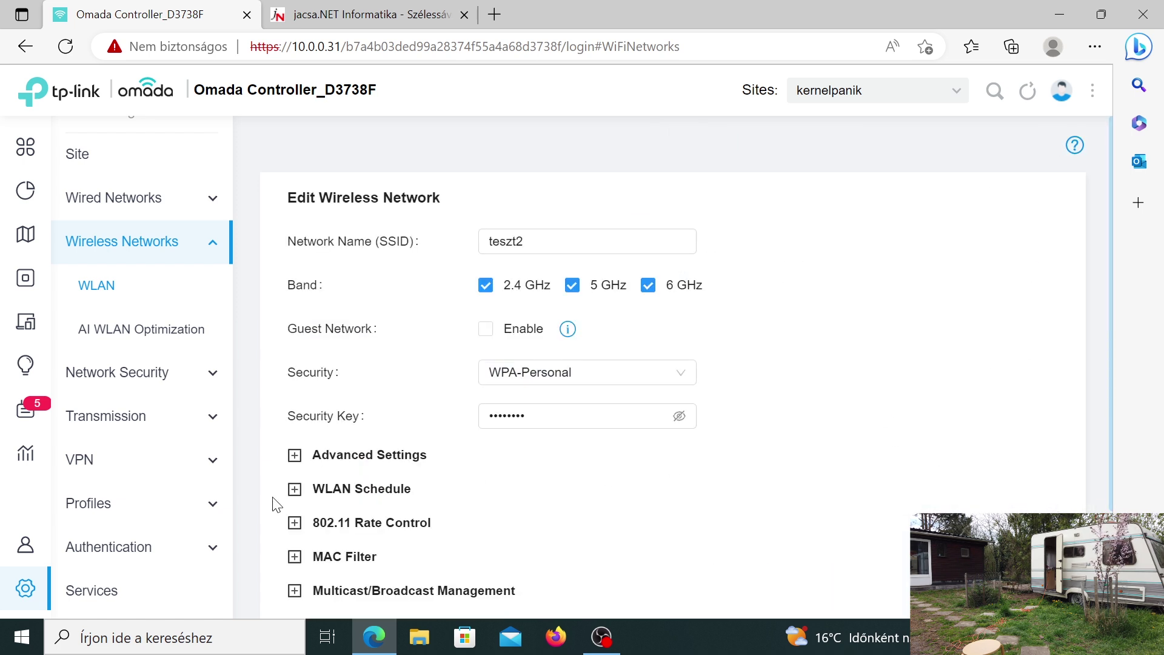
Disable minimum data rate control for both 2.4 GHz and 5 GHz on teszt2 and apply the changes
left_click(294, 523)
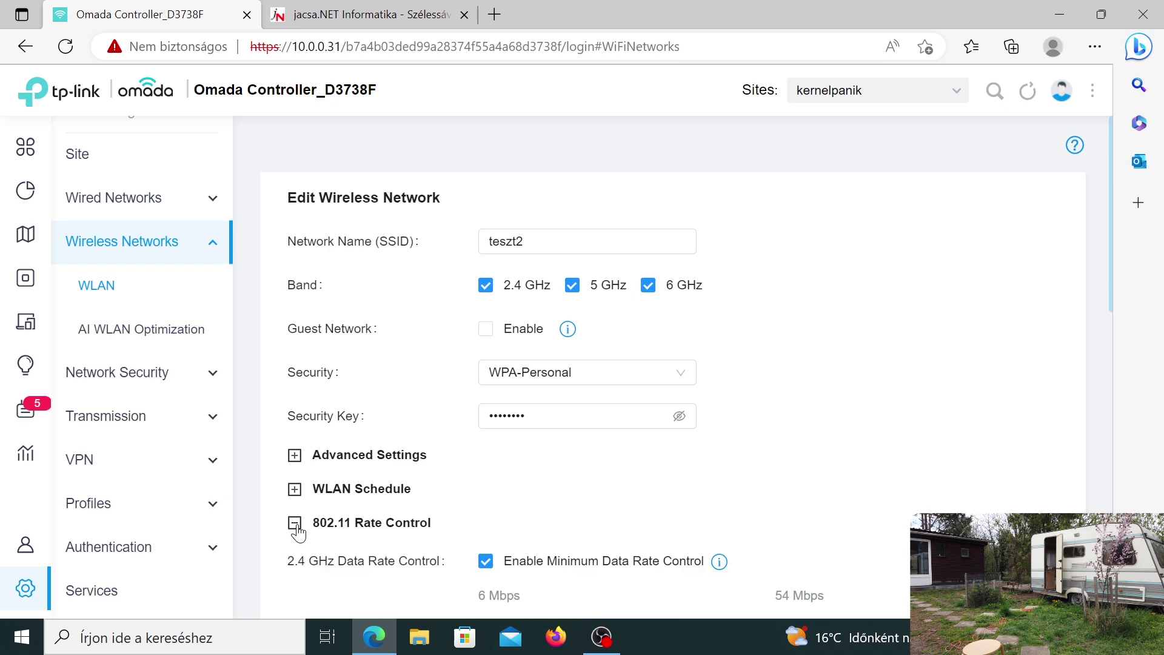
left_click(486, 560)
left_click_drag(1111, 236, 1108, 409)
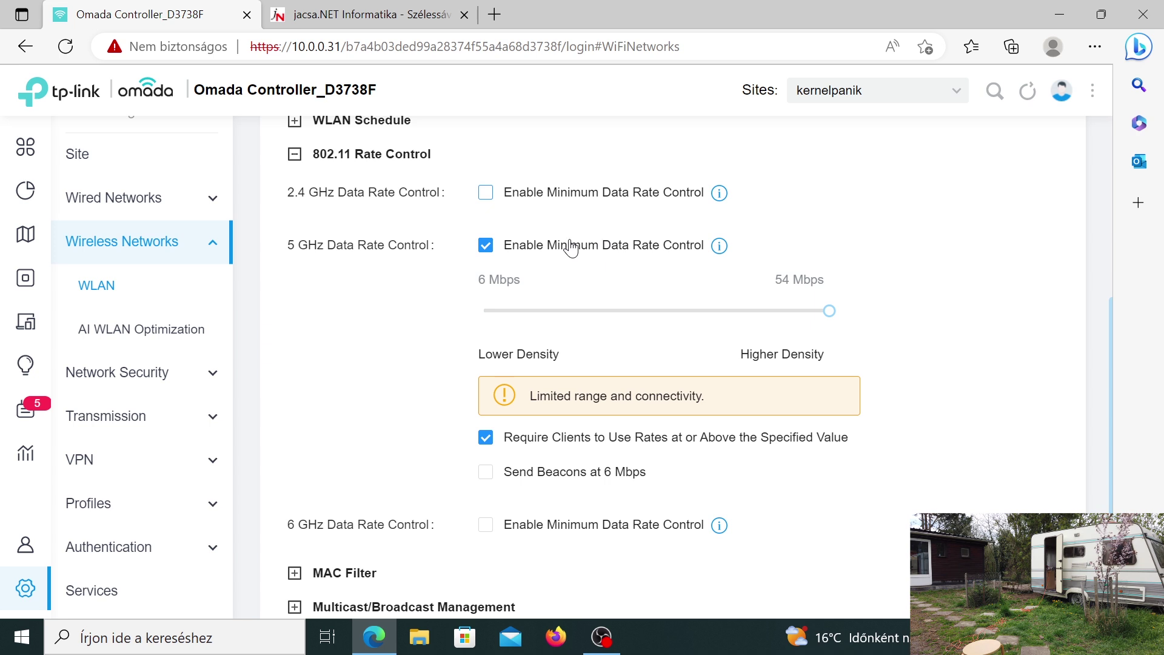
left_click(486, 249)
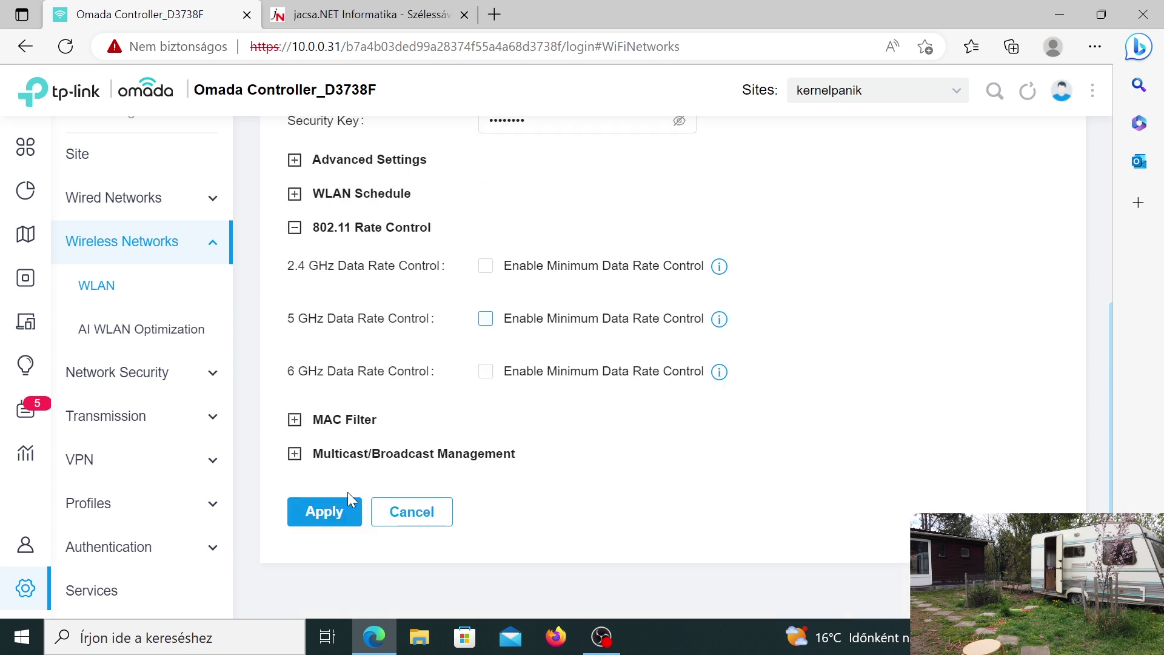
left_click(341, 508)
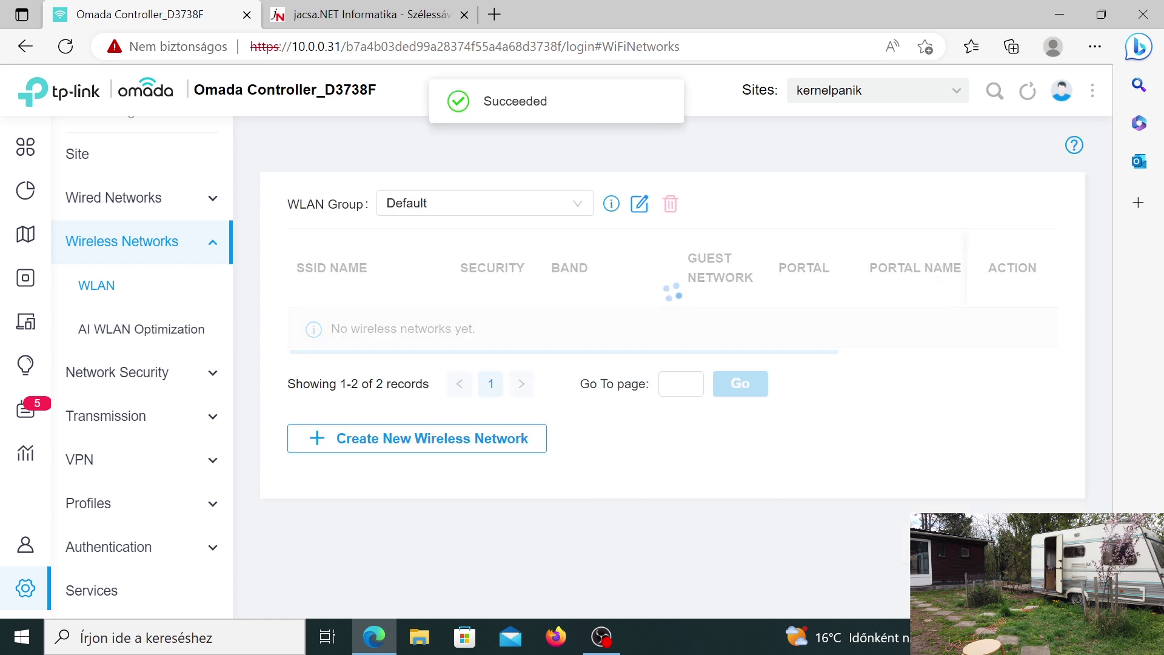
Connect the computer to the teszt2 Wi-Fi network
left_click(1043, 636)
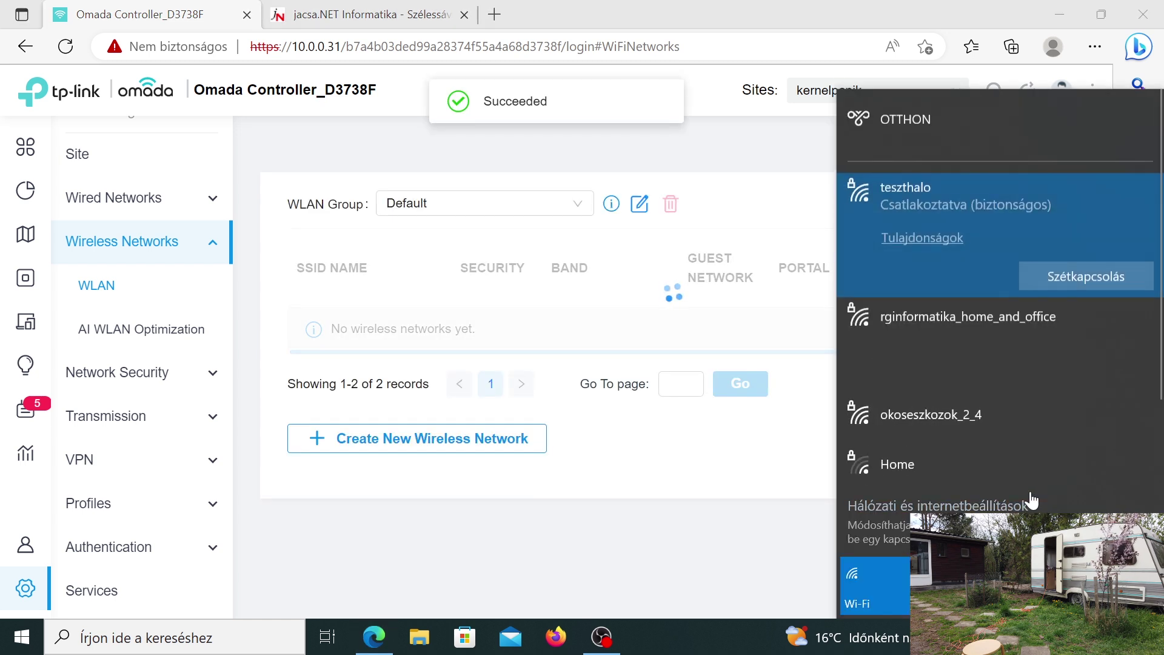
left_click(1002, 364)
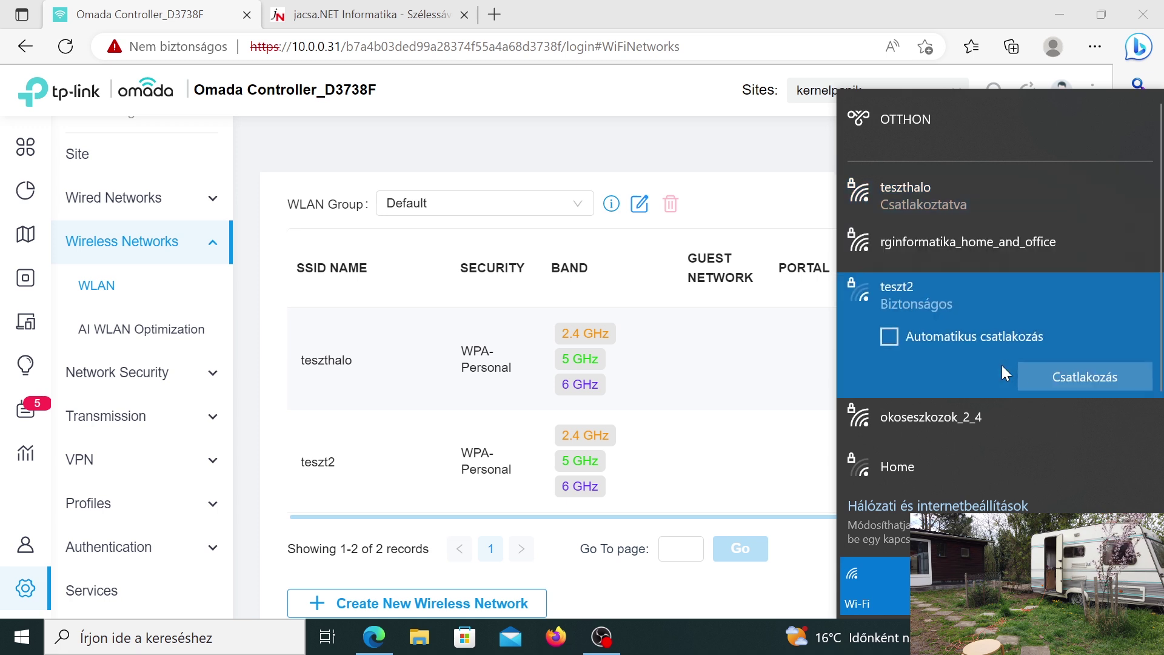
left_click(1059, 383)
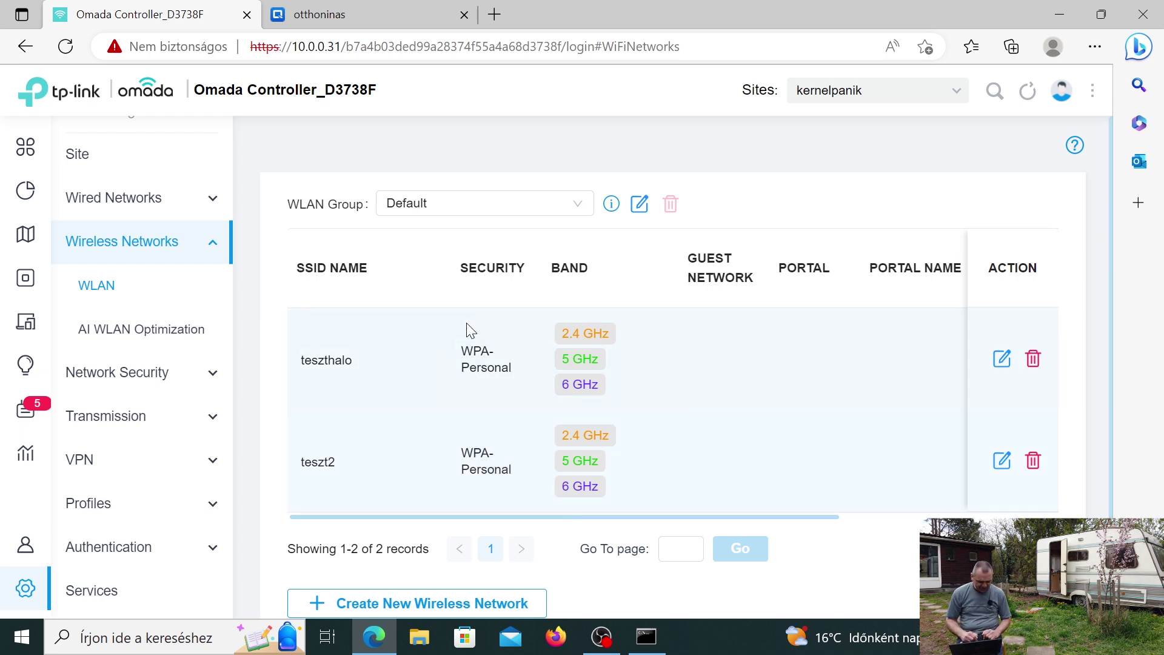
Review the Time Range, Rate Limit and Groups profiles, and view the new group form without creating a group
left_click(216, 504)
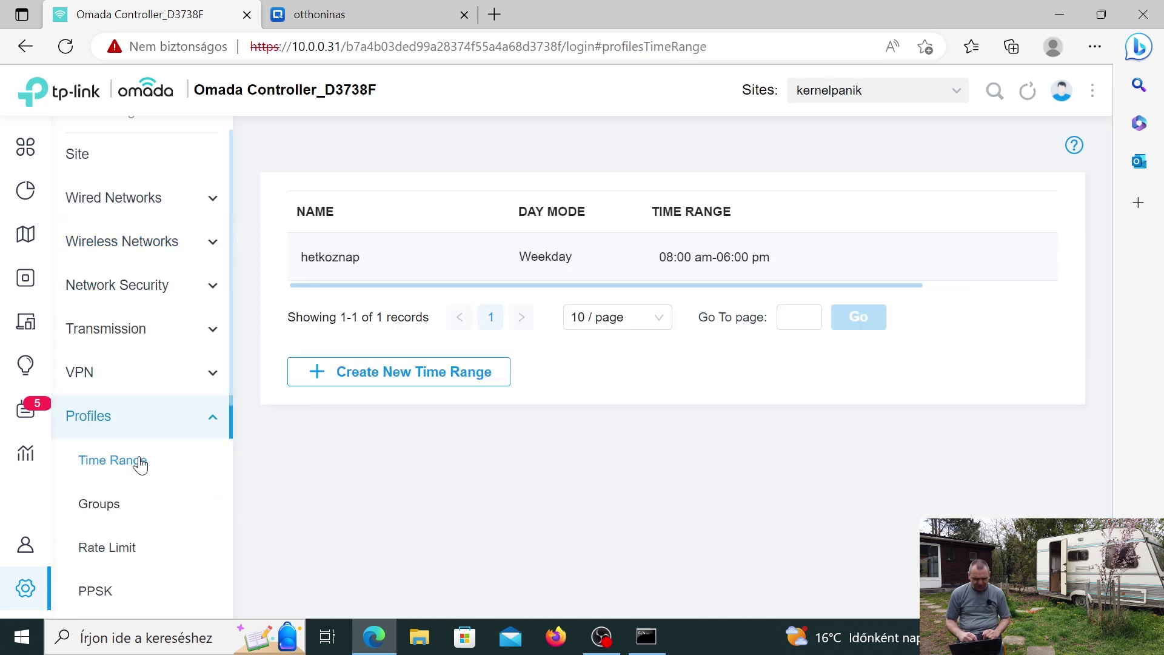
left_click(129, 558)
left_click(125, 508)
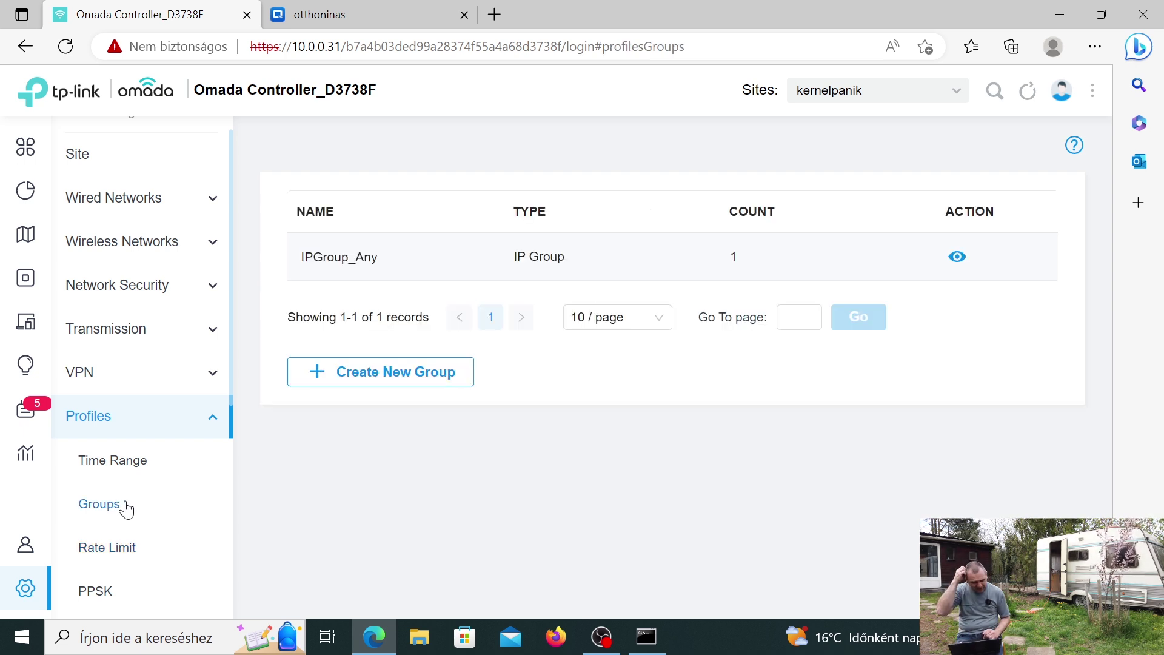
left_click(382, 371)
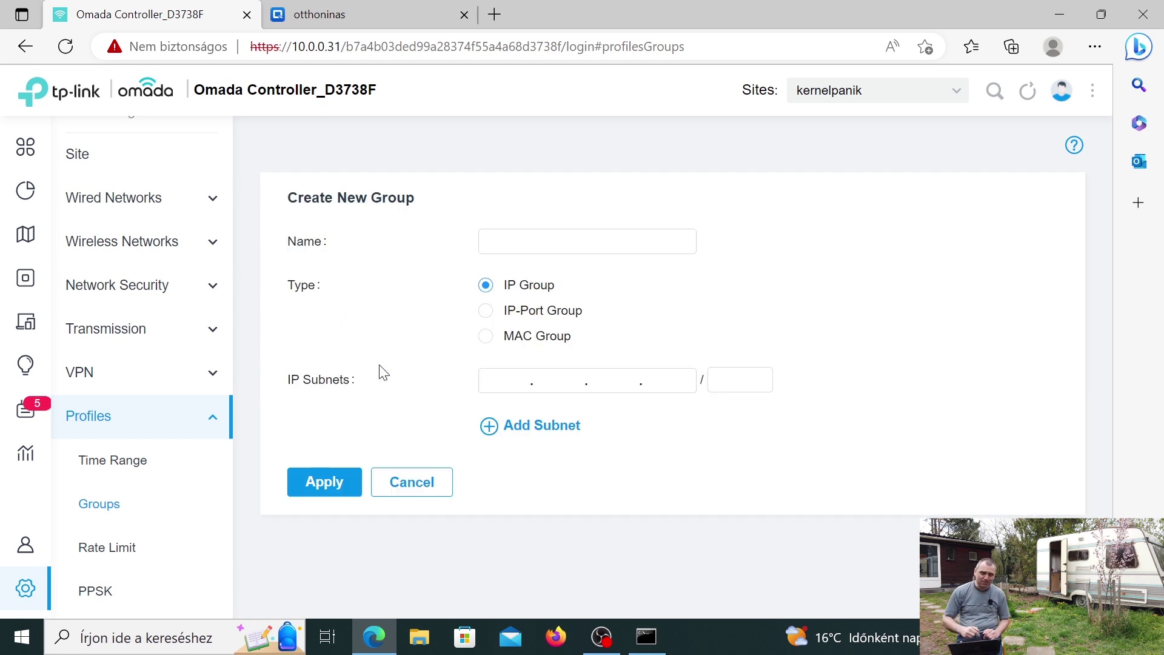
left_click(412, 481)
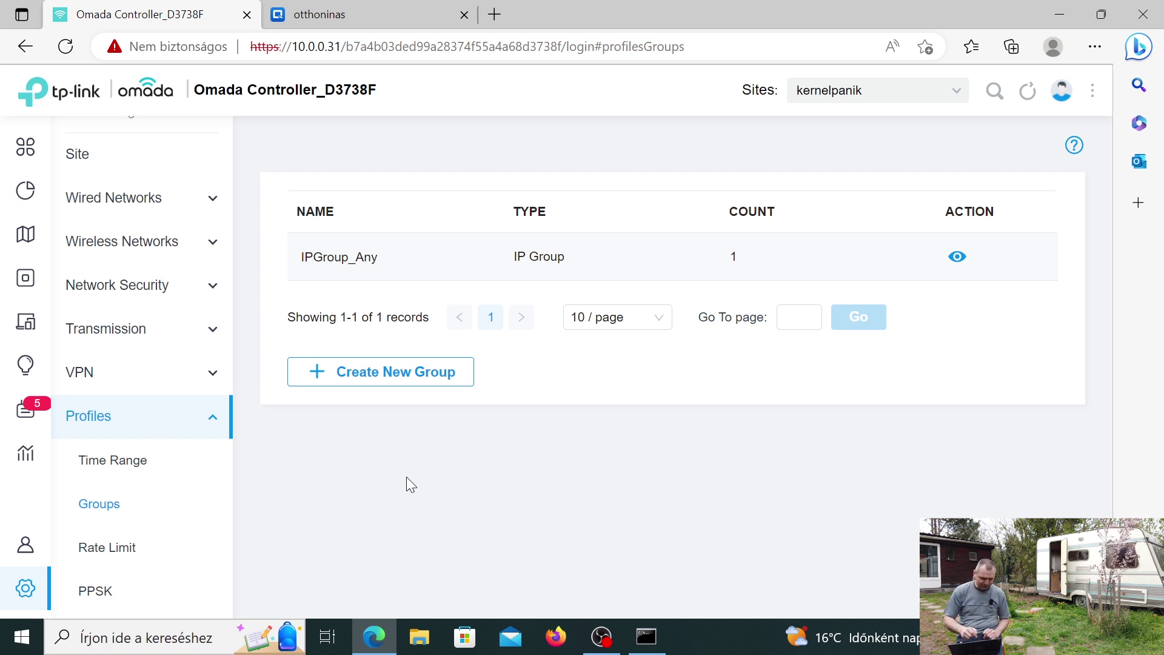
Go to the network security ACL settings, look over the switch ACLs and show the EAP ACL list
left_click(169, 294)
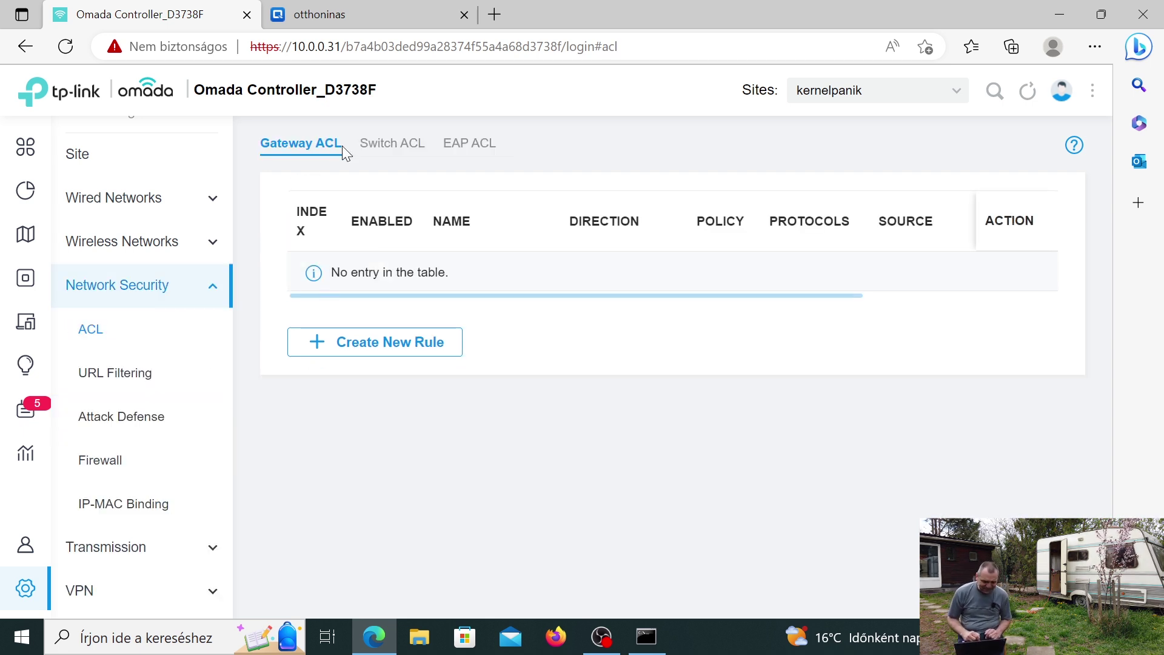
left_click(415, 154)
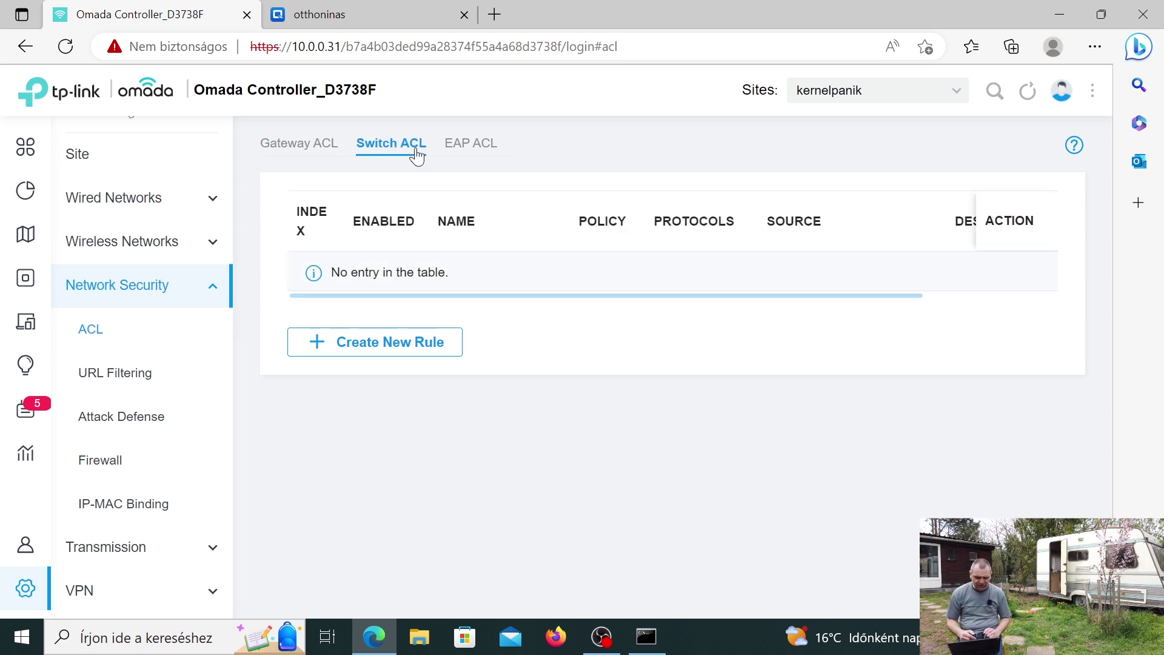
left_click(474, 158)
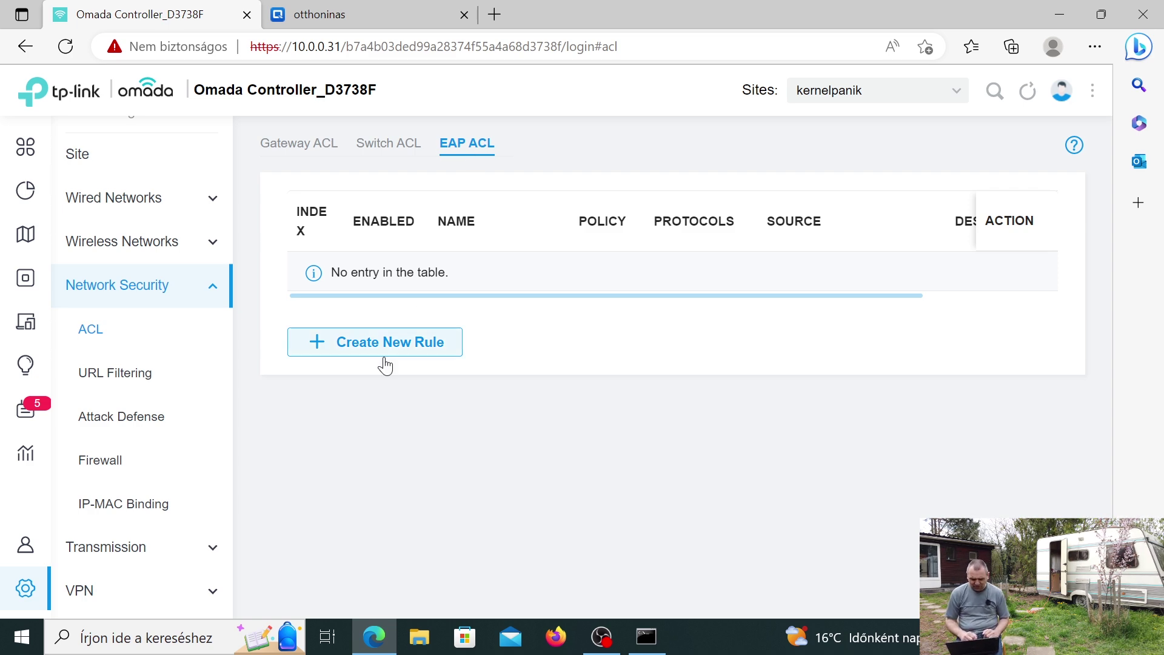
Switch to the Command Prompt and run a continuous ping to 10.0.0.2
left_click(646, 638)
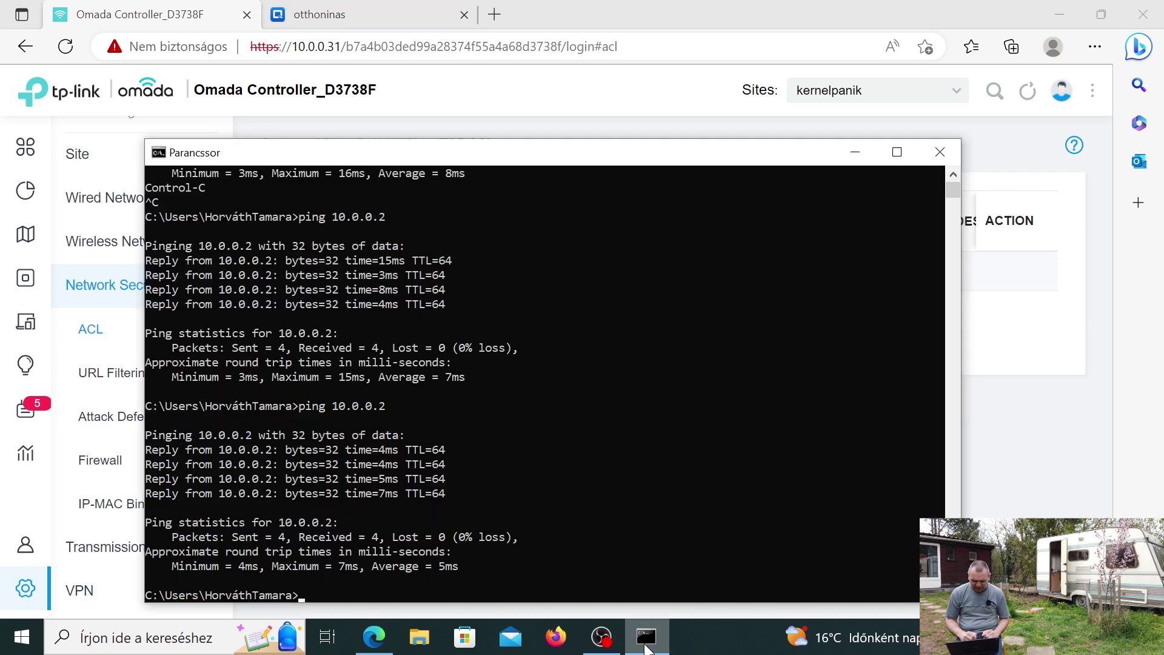
key("Up")
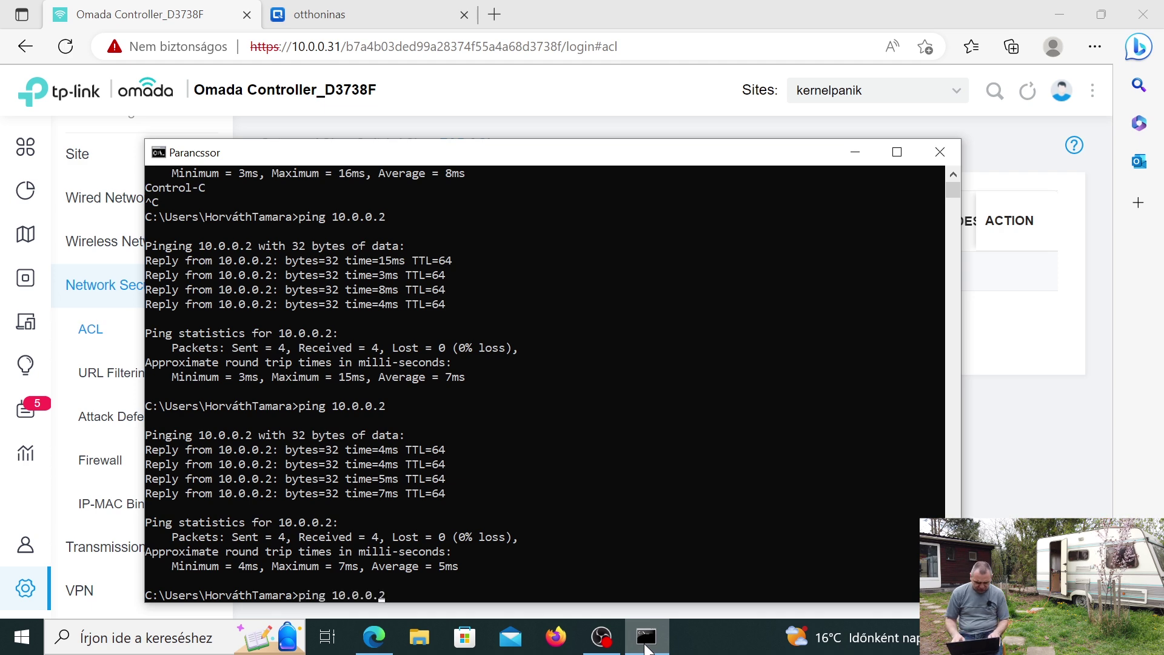
key("Left")
key("Left")
key("Left")
key("Left")
key("Left")
key("Left")
key("Left")
key("Left")
type("-t")
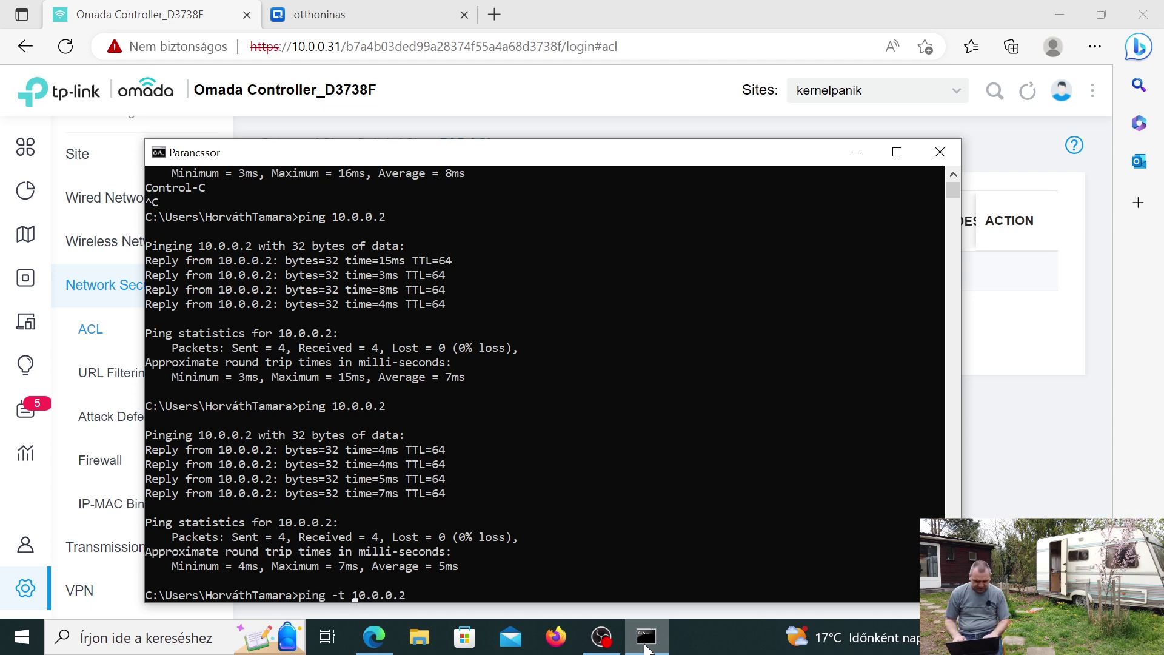
key("Return")
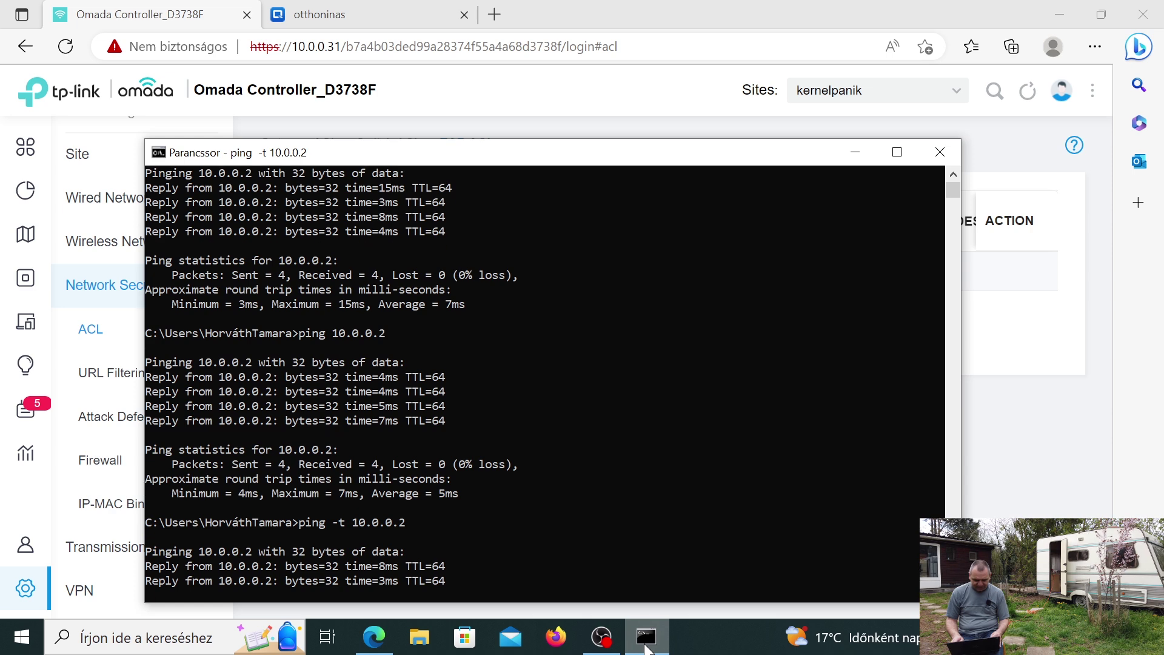
Stop the running ping and ping 10.0.0.1 continuously instead
key("ctrl+c")
key("Up")
type("1")
key("Return")
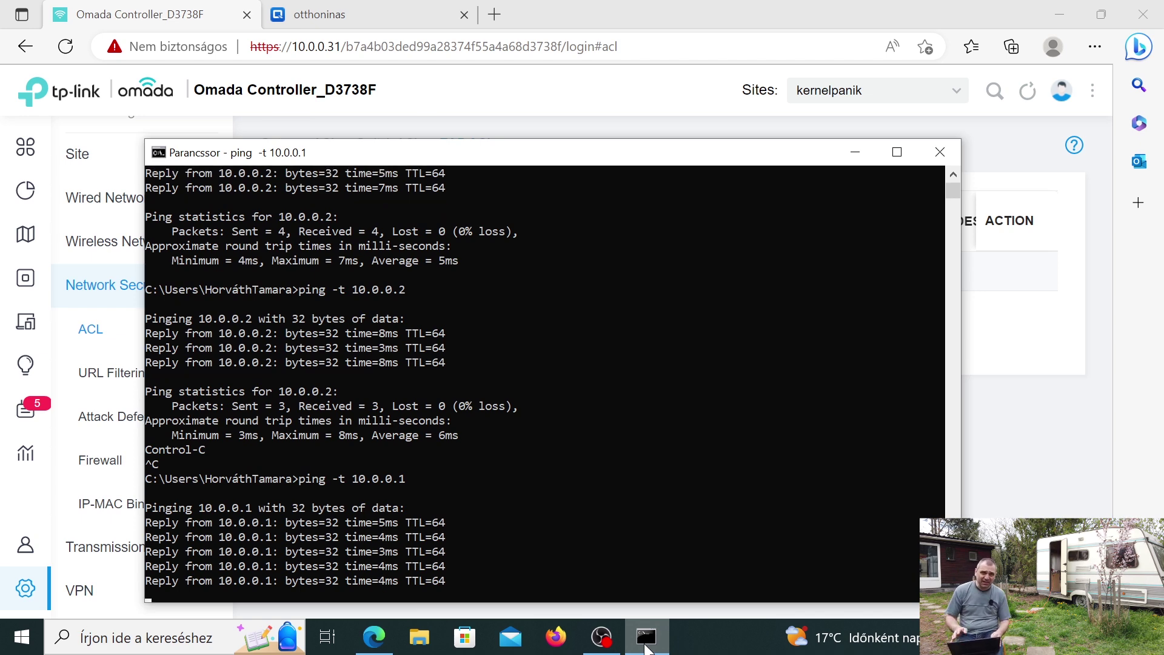
Stop the ping to 10.0.0.1 and restart the continuous ping to 10.0.0.2
key("ctrl+c")
key("Up")
key("Up")
key("Return")
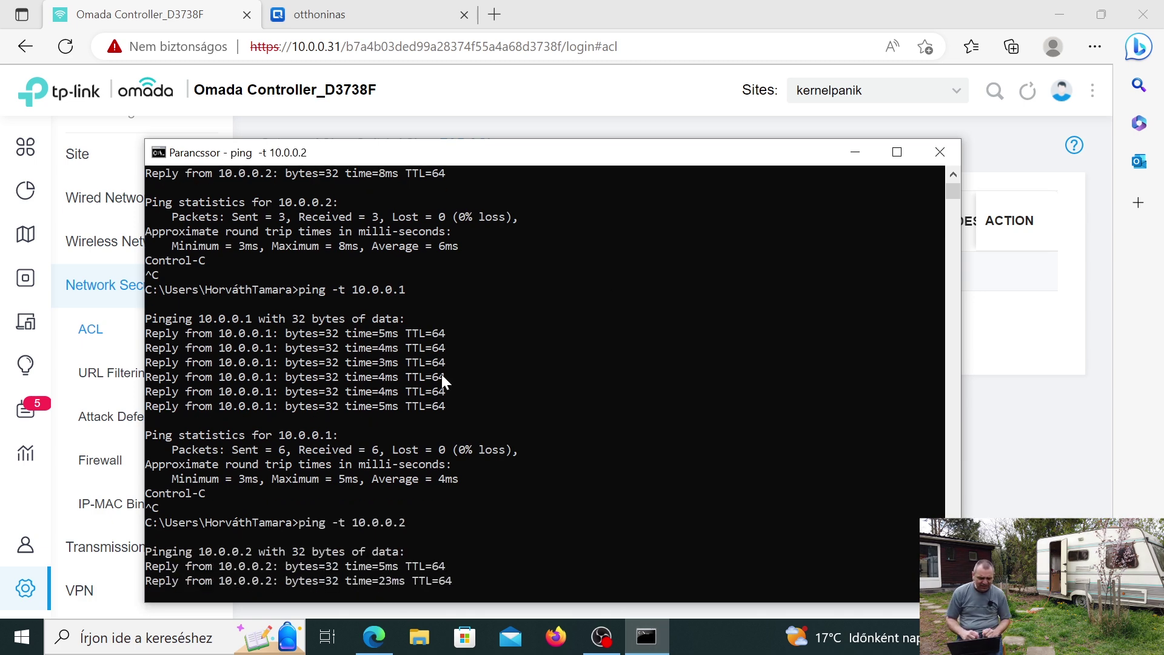
Switch to the browser, reload the otthoninas NAS login page to check access, and return to the Omada Controller
left_click(346, 32)
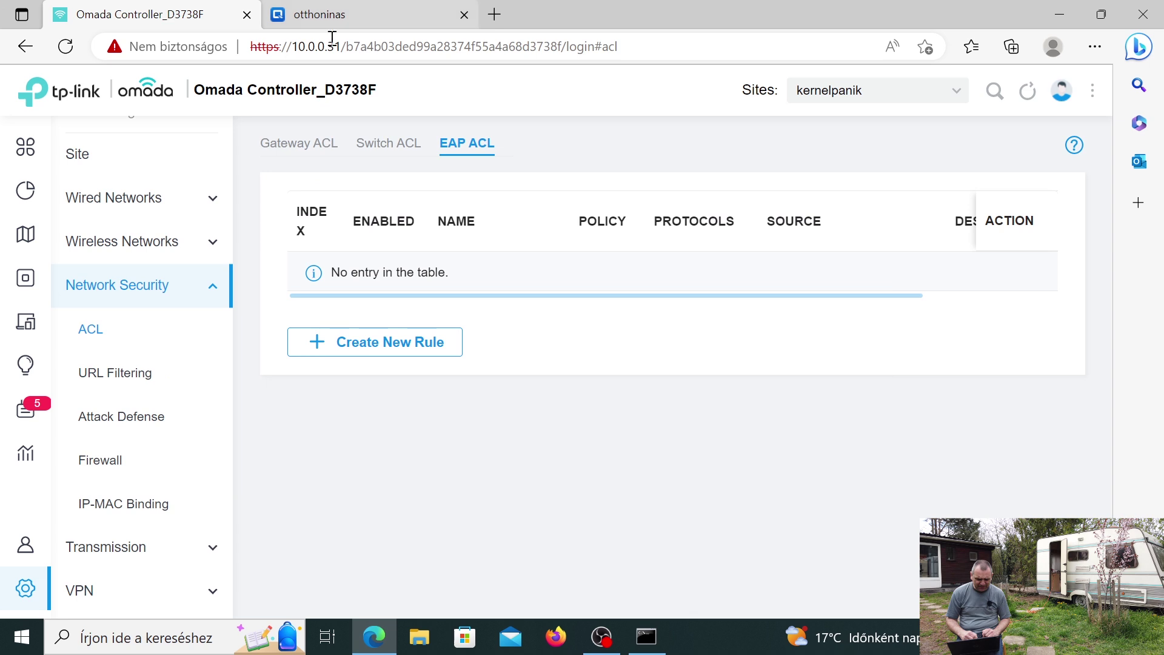
left_click(326, 17)
left_click(64, 47)
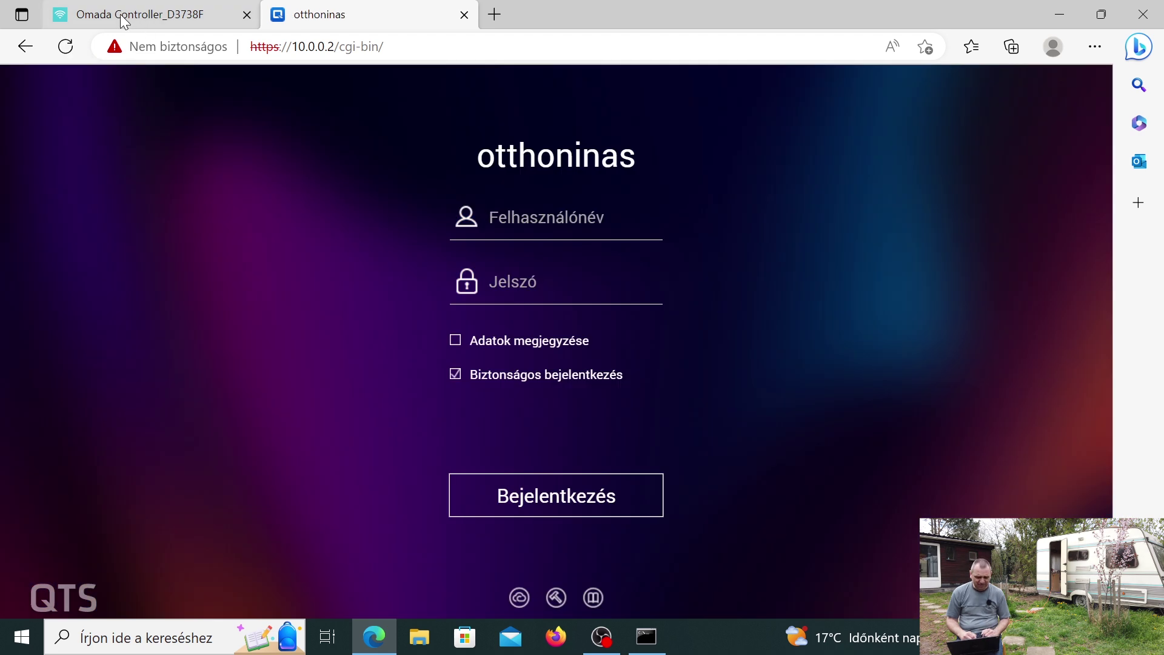
left_click(123, 19)
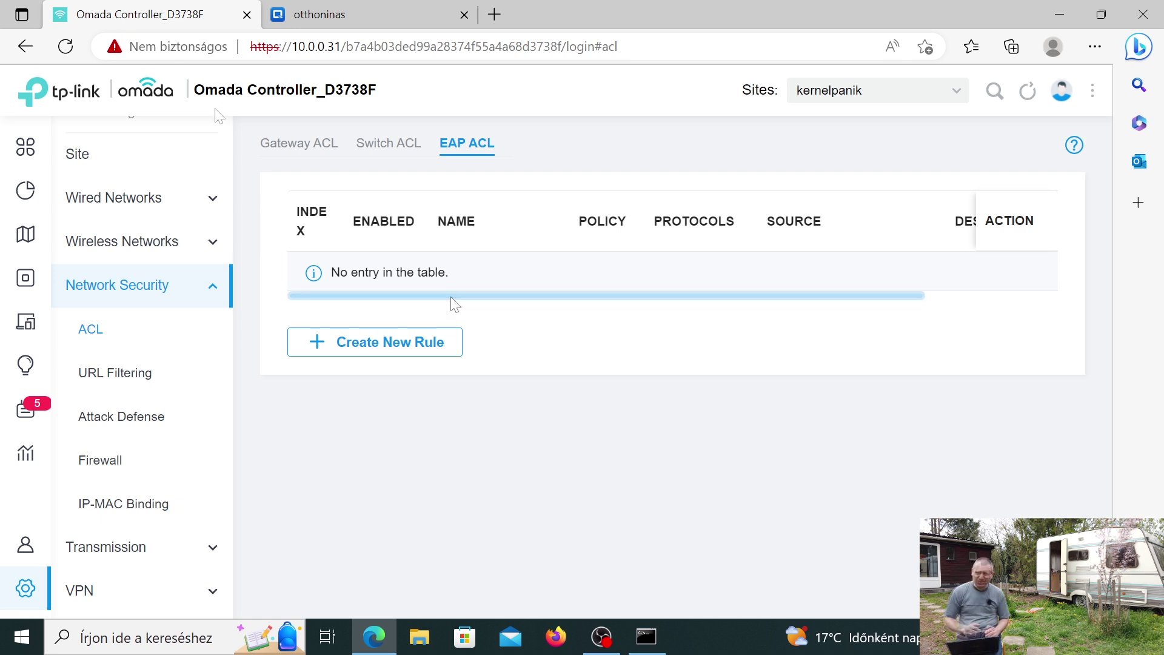
Start a new EAP ACL rule named NAS tiltasa
left_click(399, 355)
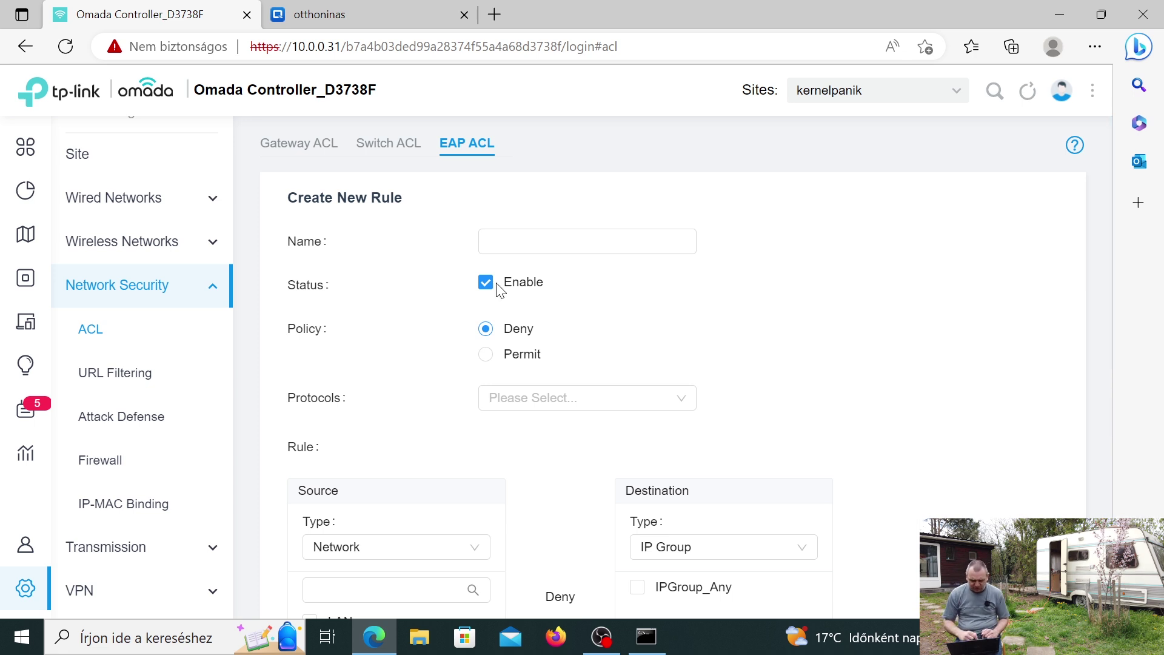
left_click(569, 242)
type("NAS")
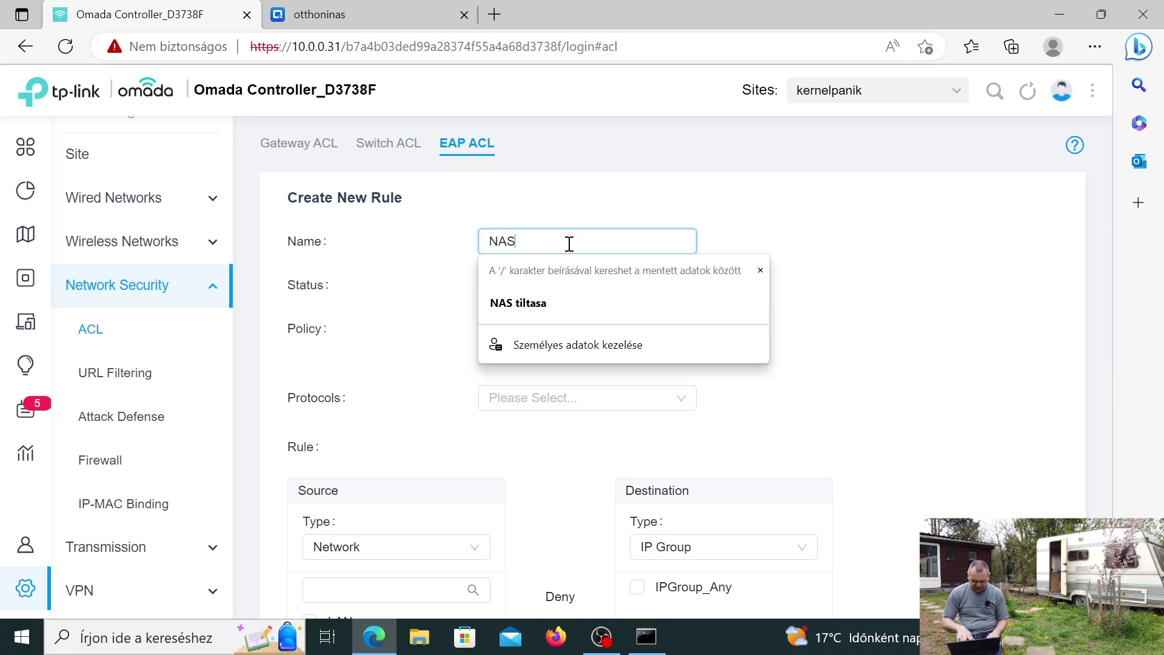
type(" tiltasa")
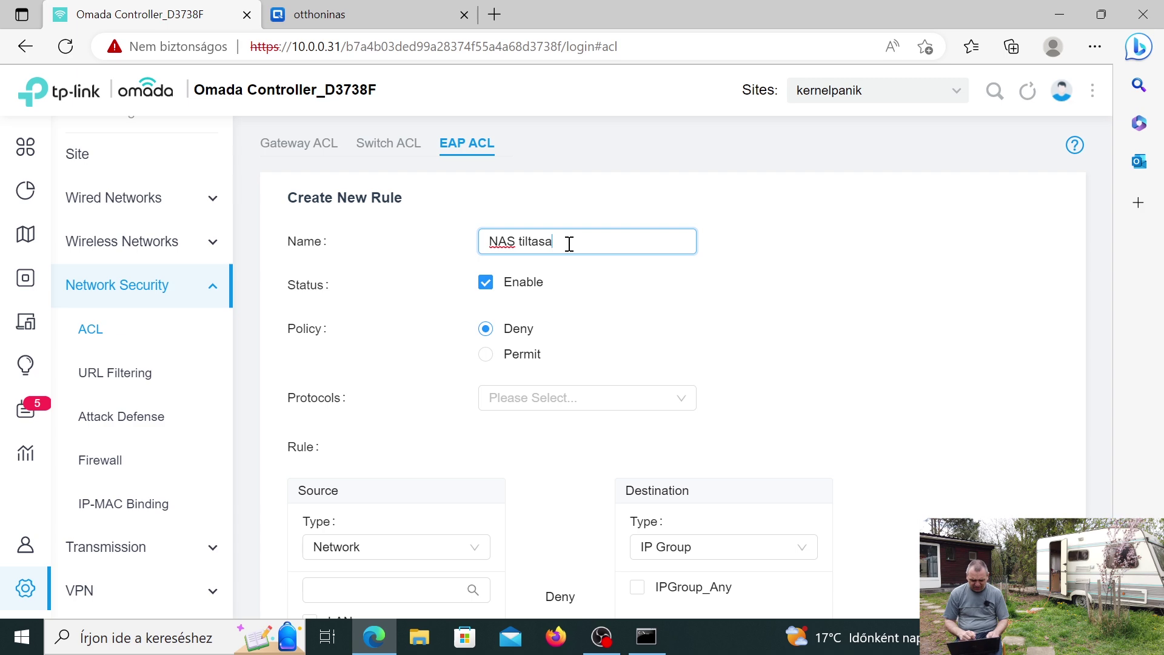
key("ctrl+plus")
key("ctrl+plus")
key("ctrl+plus")
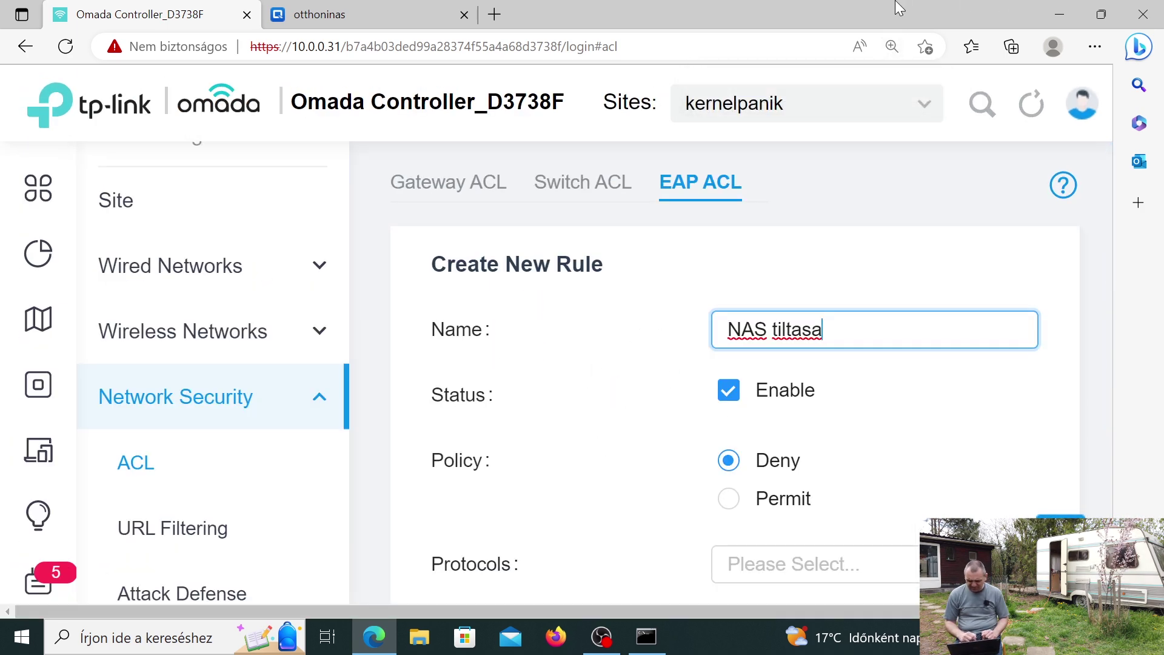
left_click(896, 50)
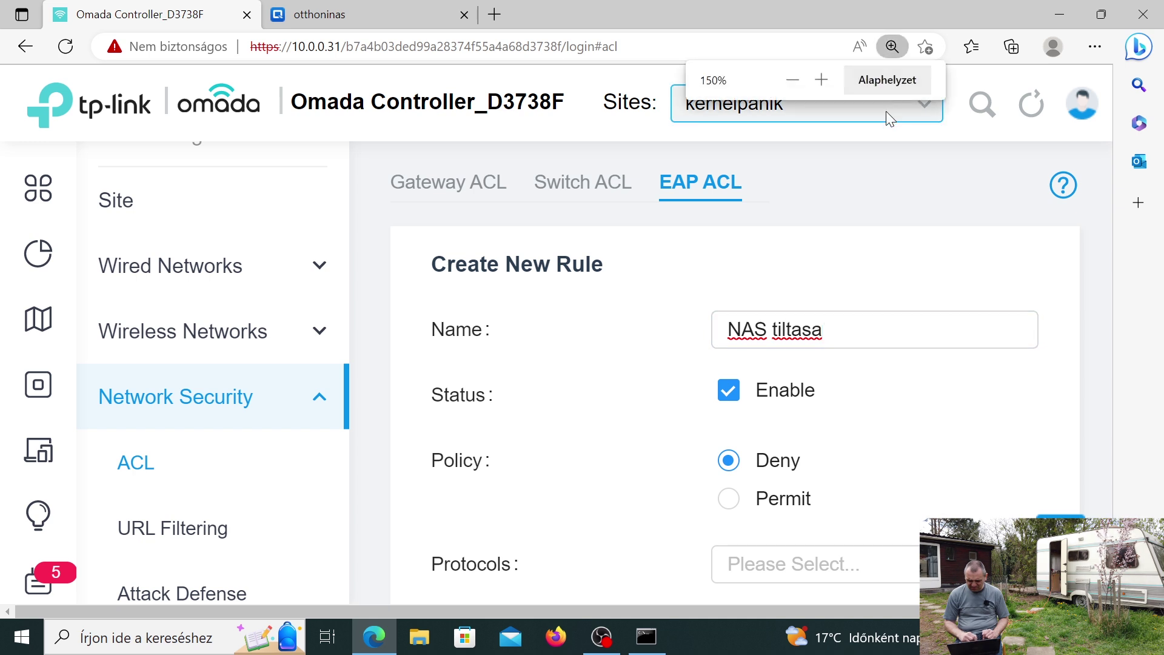
left_click(888, 67)
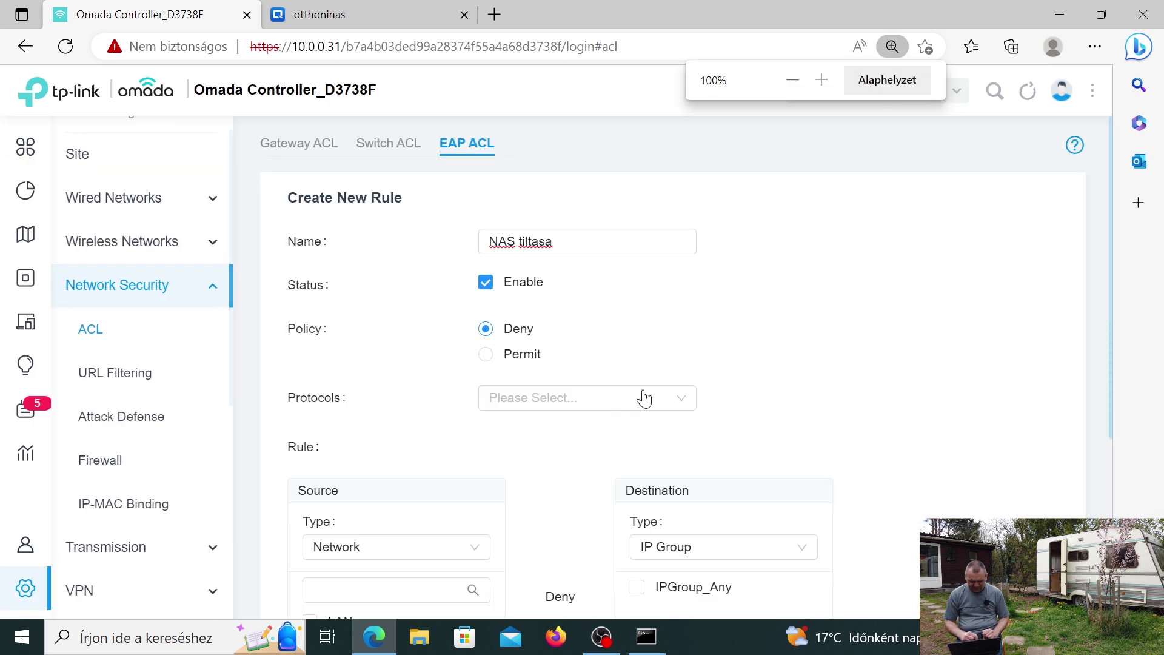
Apply the NAS tiltasa rule to all protocols
left_click(679, 413)
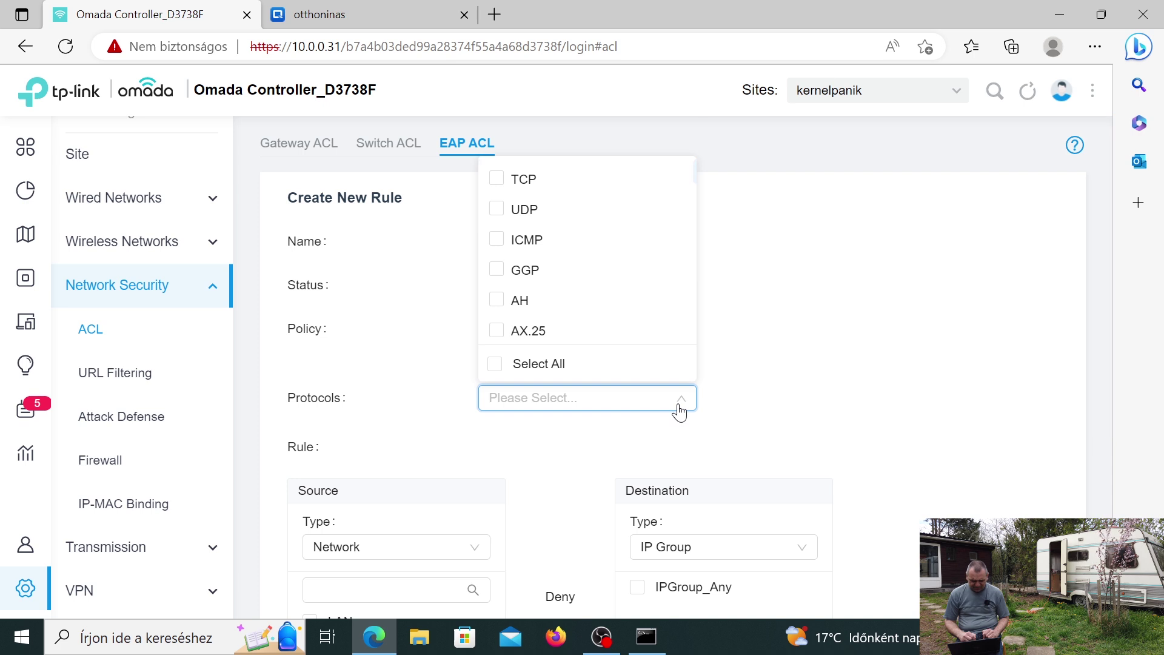
left_click(553, 367)
left_click(766, 343)
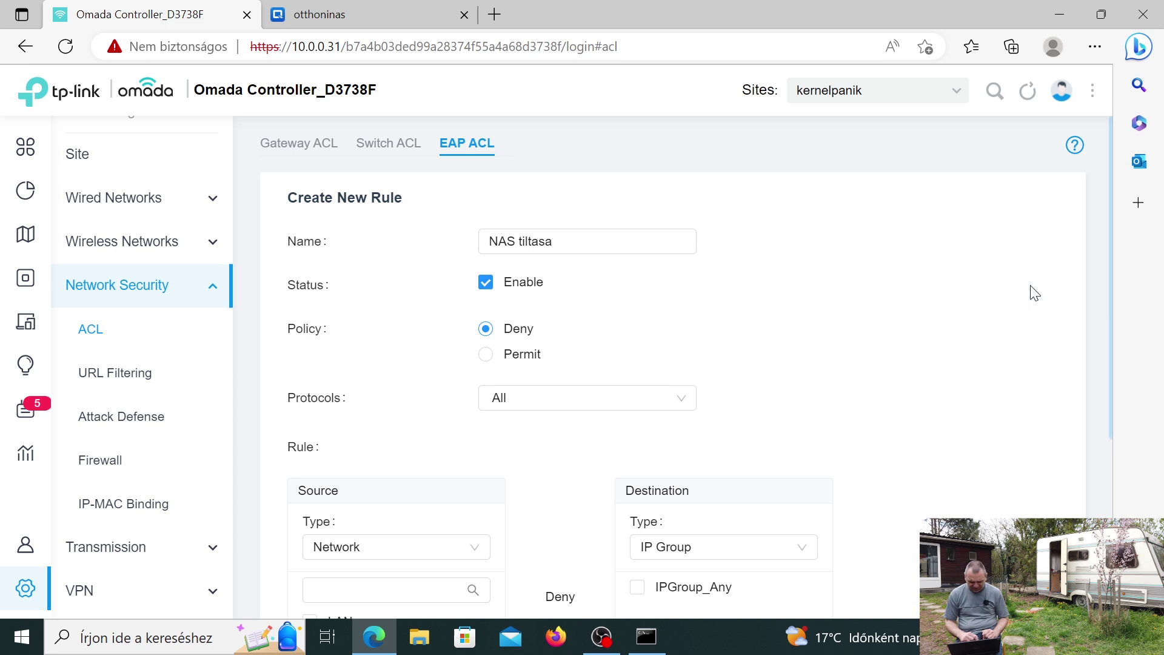
Set the rule's source type to SSID and select the teszt2 network as the source
left_click_drag(1107, 312, 1127, 418)
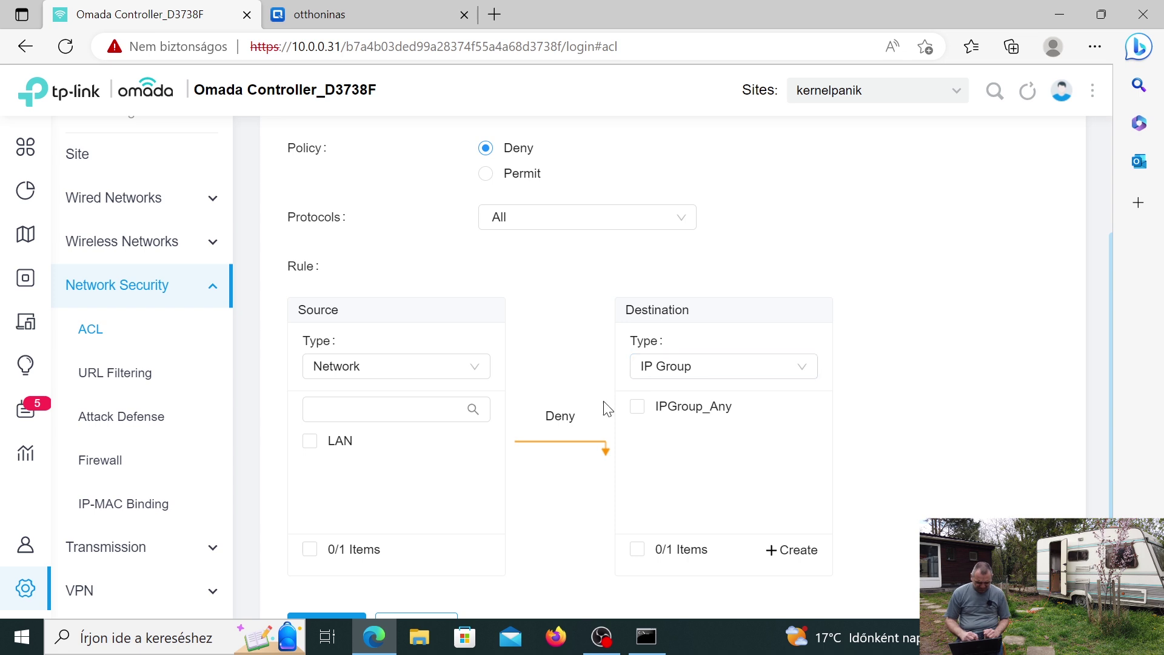
left_click(473, 368)
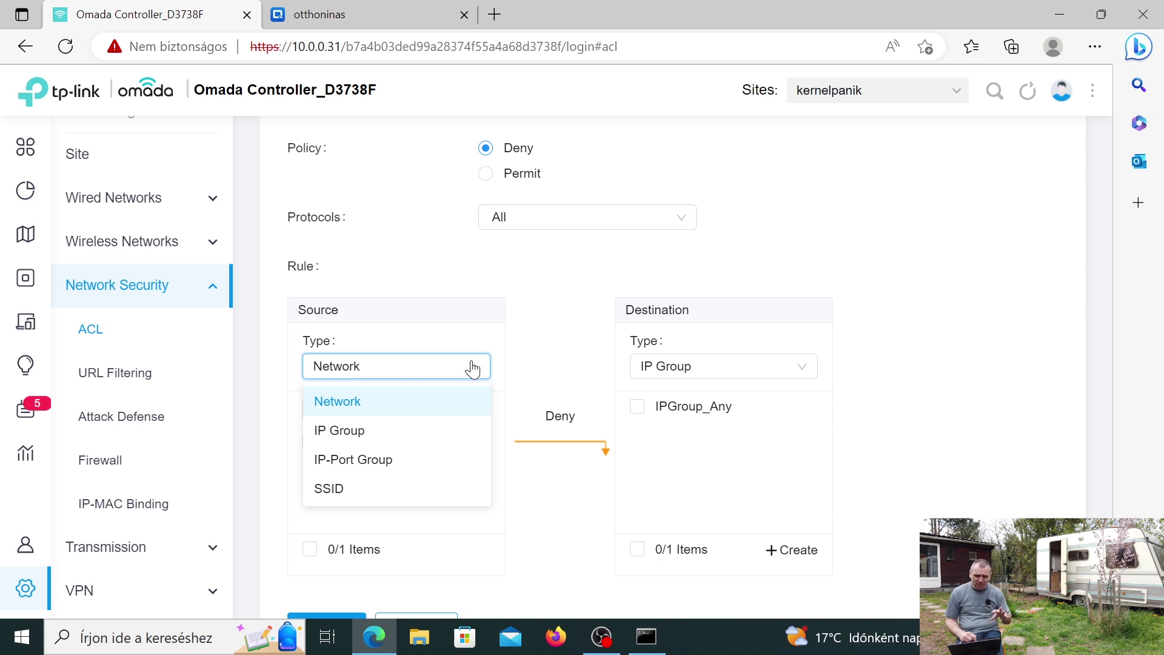
left_click(443, 490)
left_click(315, 418)
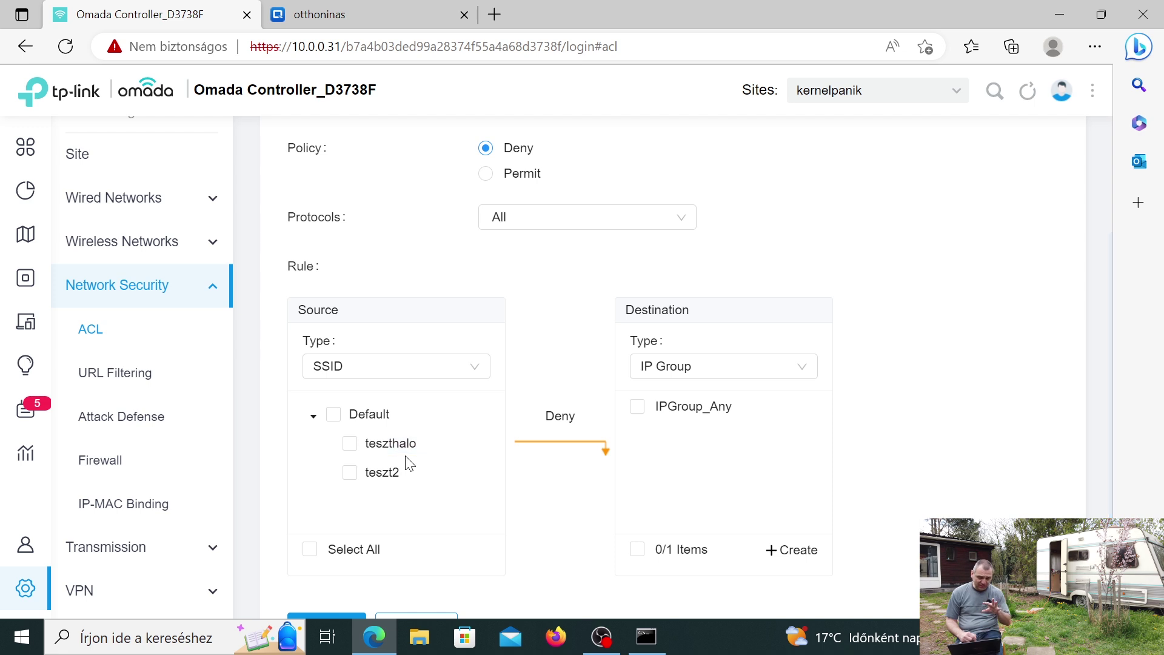
left_click(350, 474)
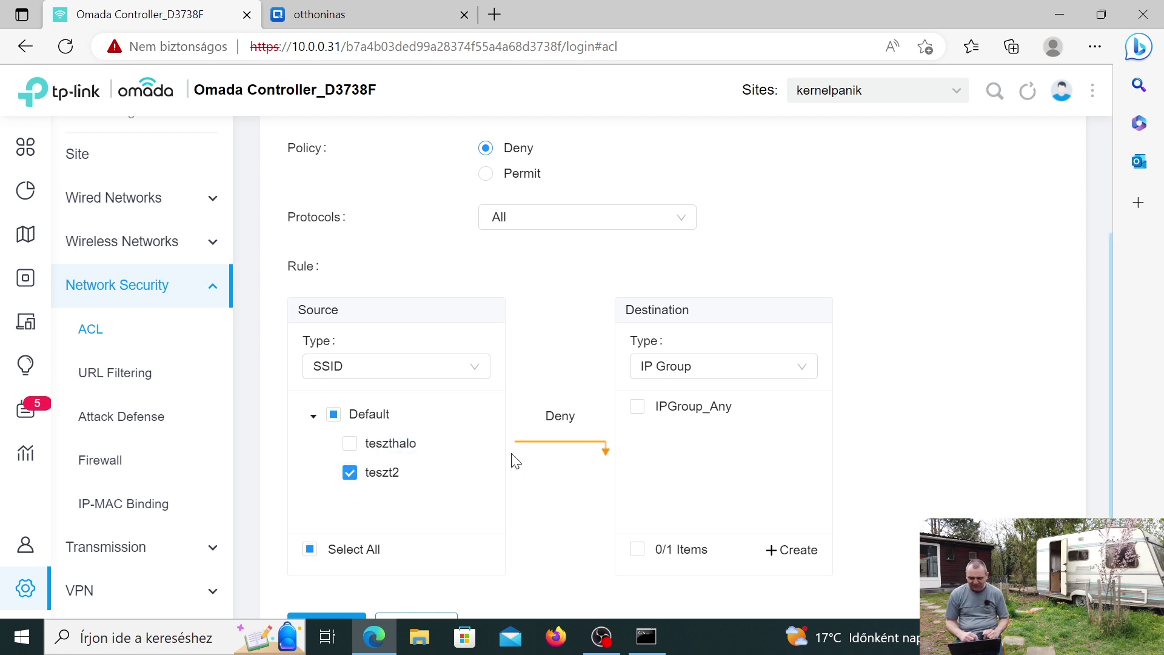
Use IP Group as the rule's destination type and start a new group named NAS
left_click(806, 371)
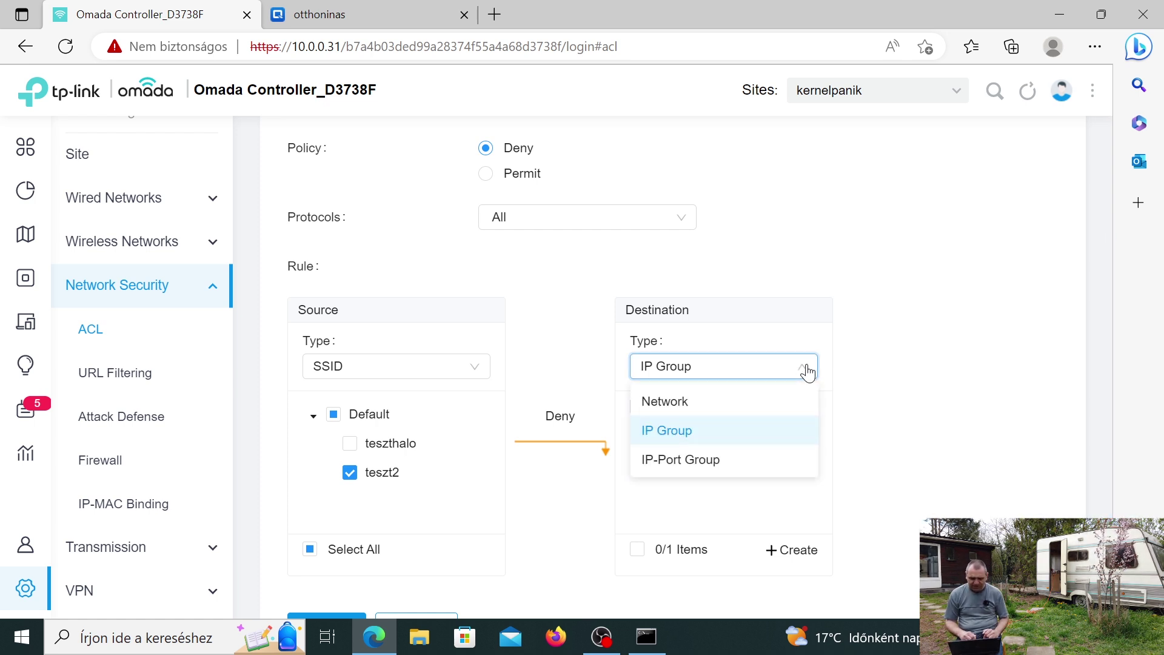
left_click(753, 440)
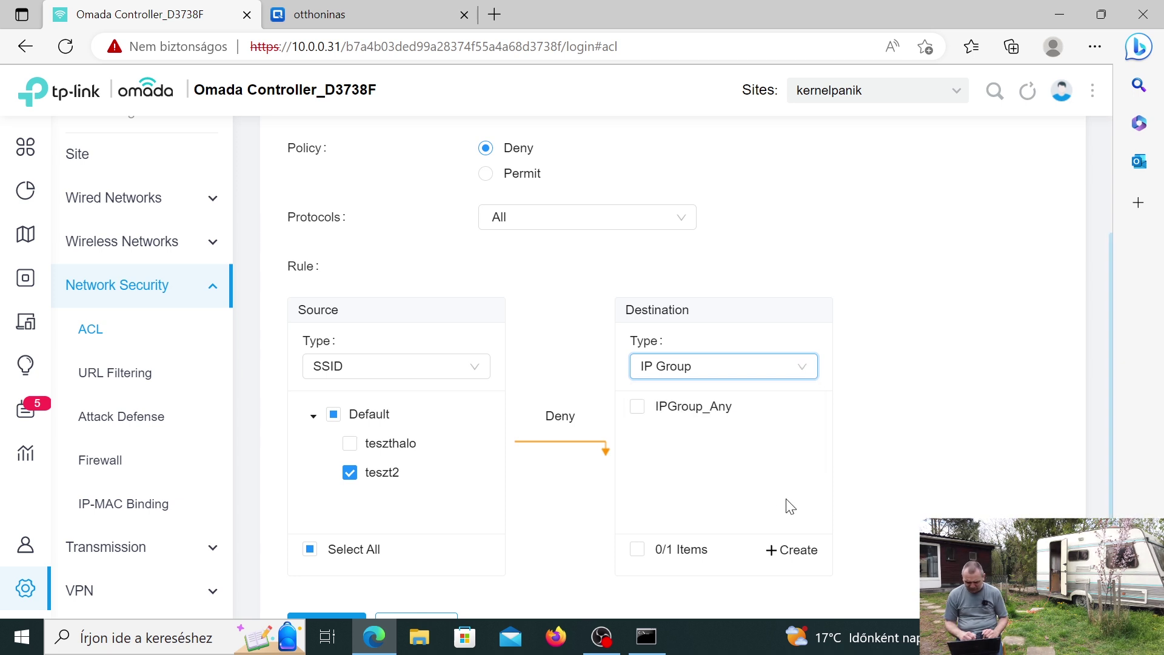
left_click(782, 554)
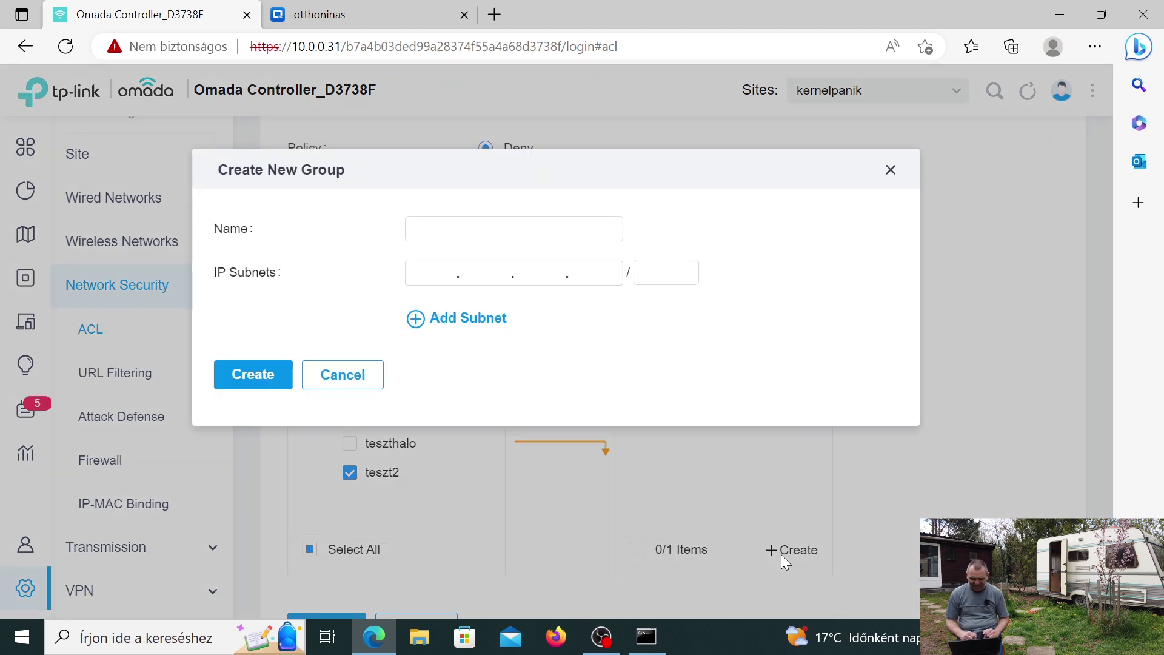
left_click(556, 234)
type("NAS")
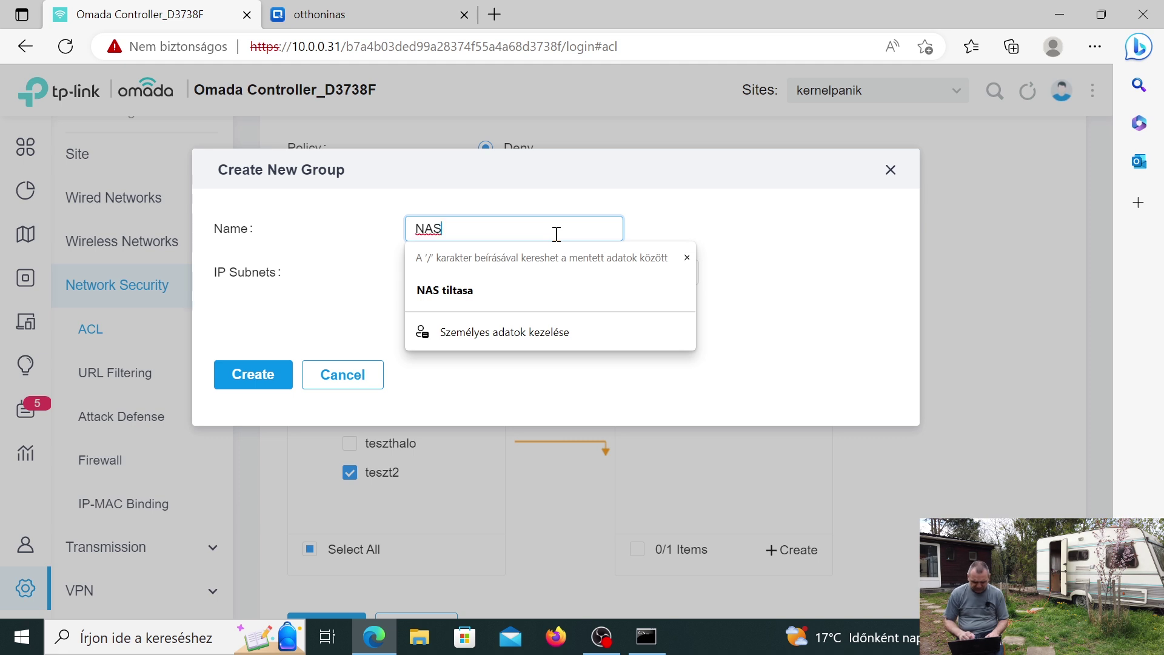
left_click(776, 224)
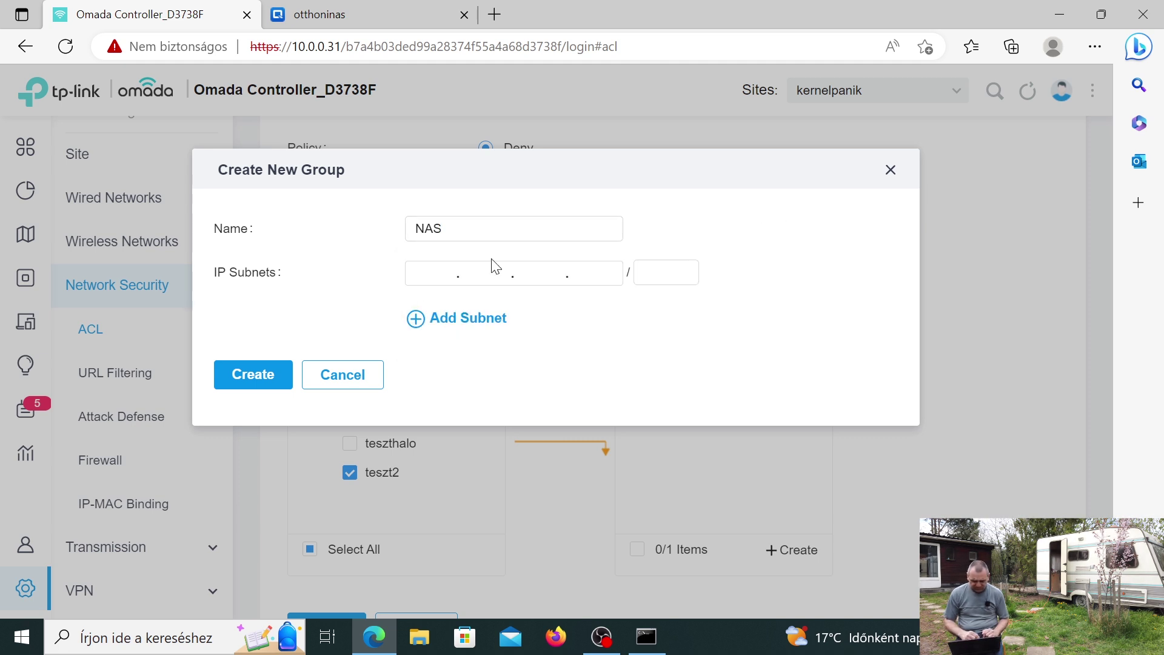
Create the NAS IP group with the subnet 10.0.0.2/32
left_click(442, 277)
type("10.0.0.2")
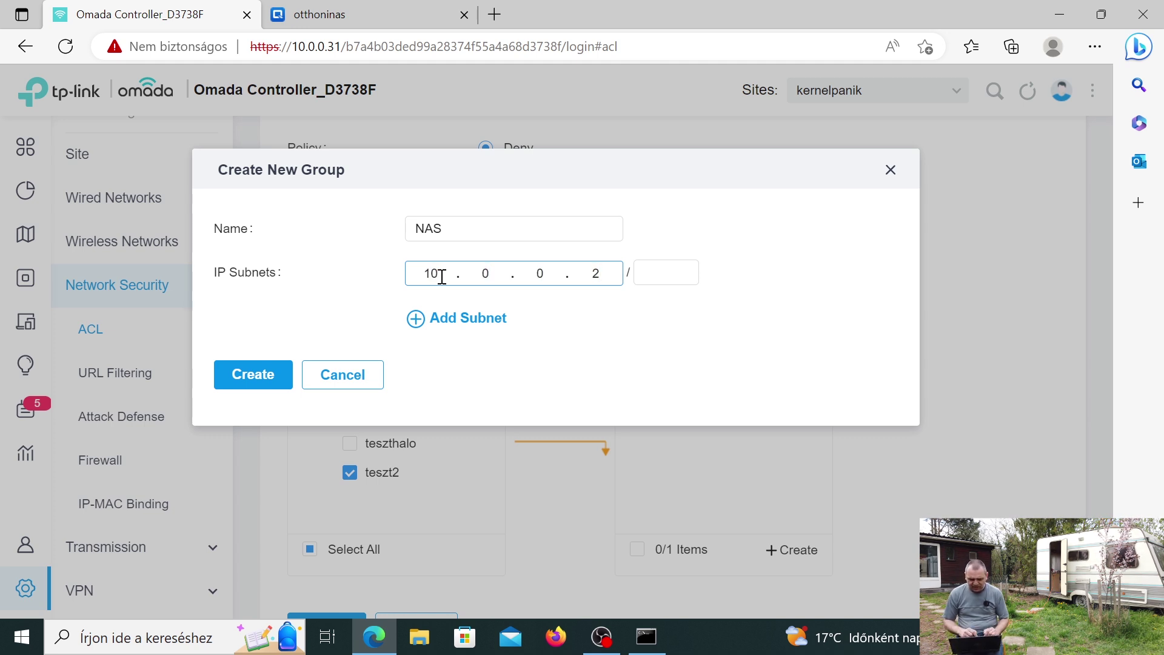
left_click(653, 277)
type("32")
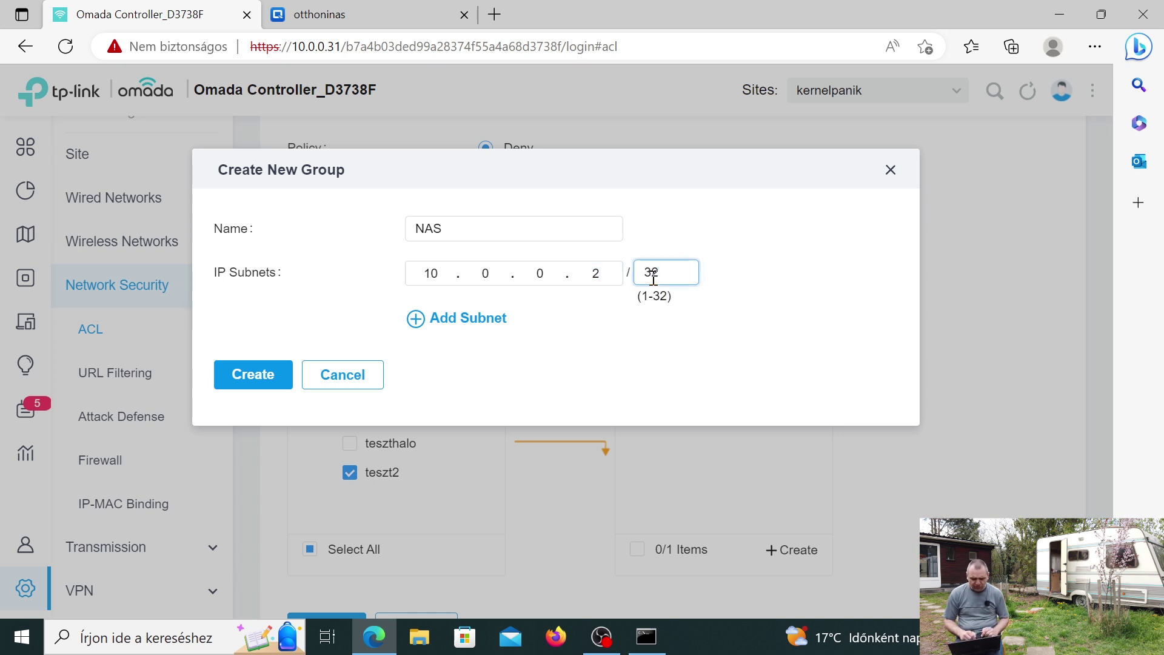
left_click(246, 374)
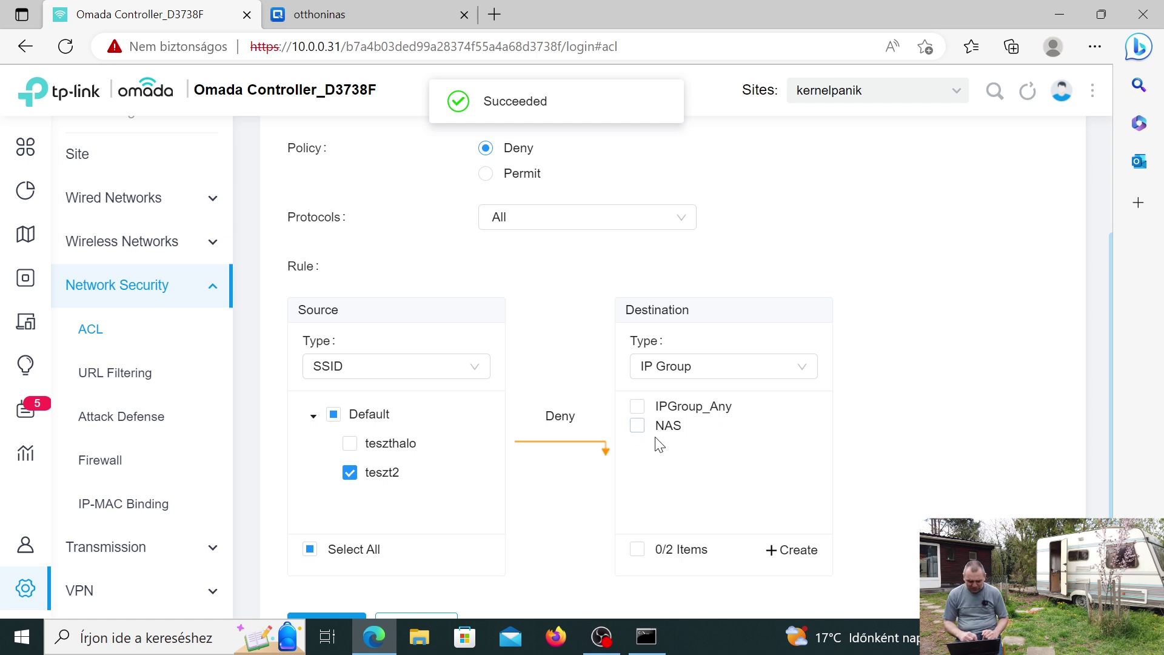
Select the NAS group as the deny rule's only destination and create the rule
left_click(637, 407)
left_click(636, 408)
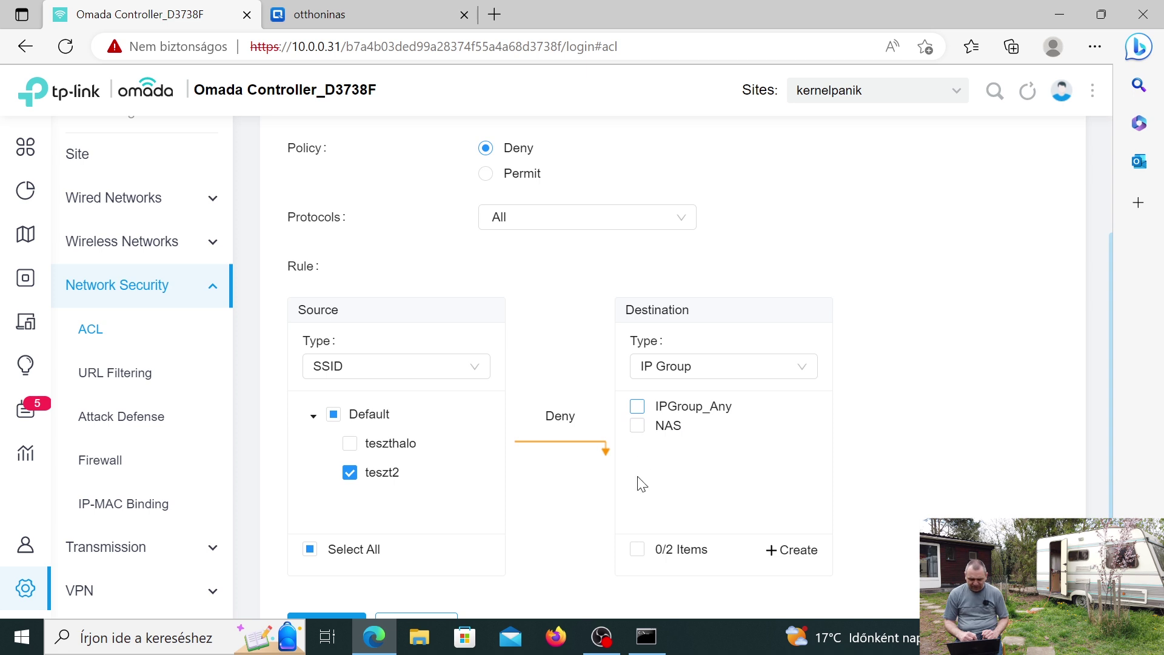
left_click(636, 426)
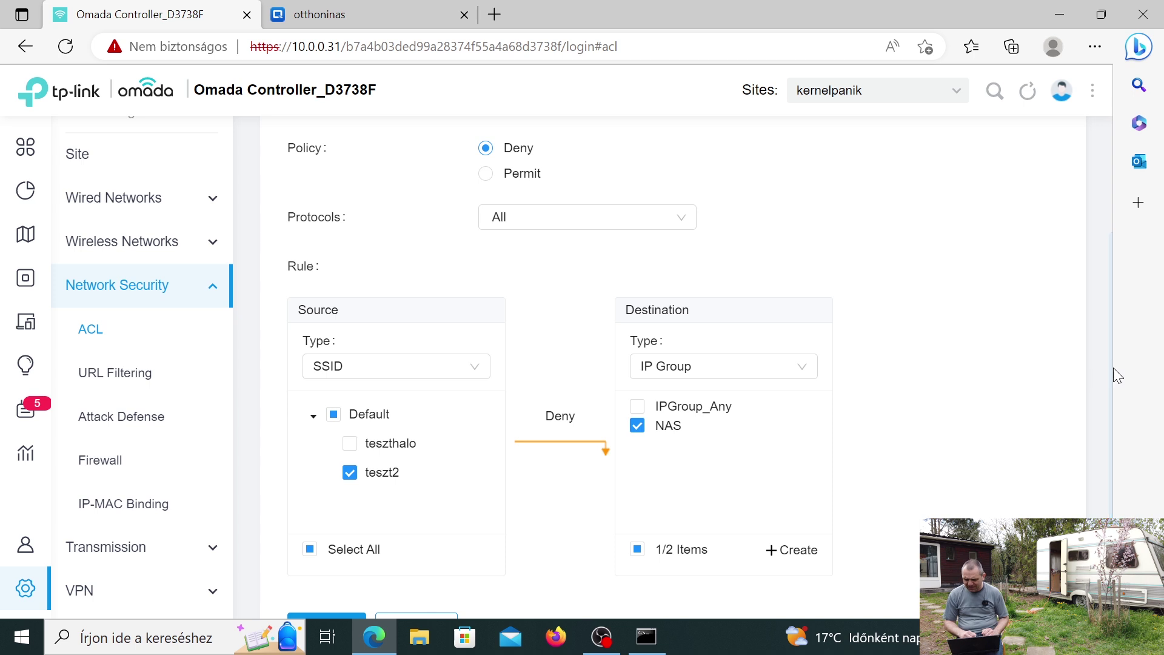
left_click_drag(1112, 376, 1127, 448)
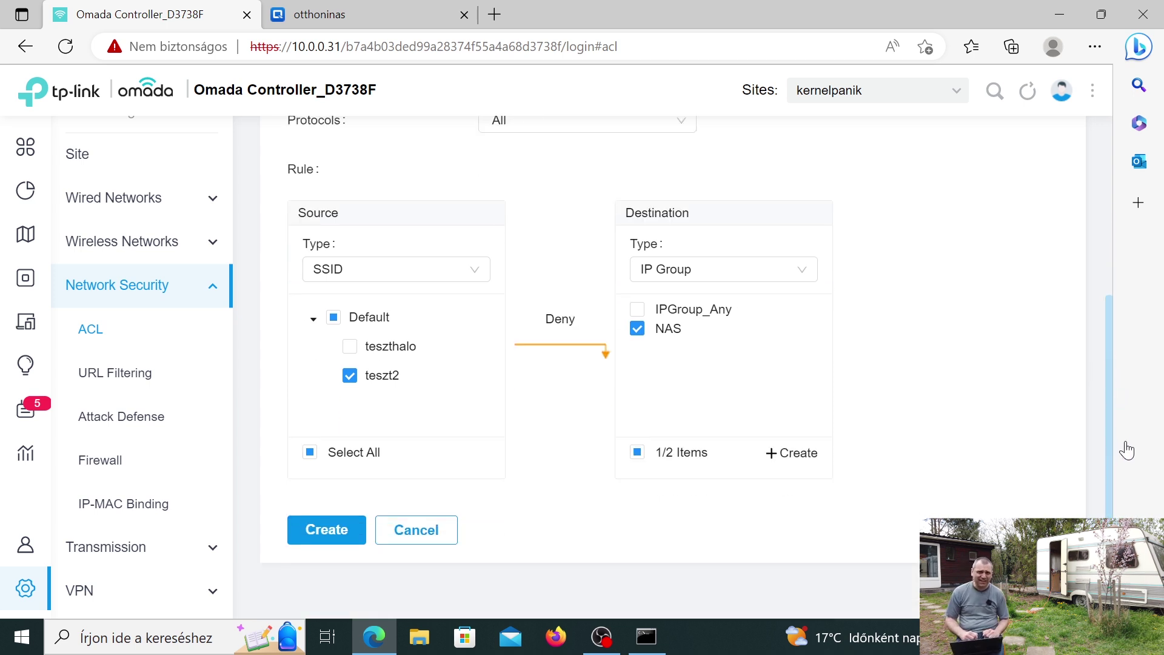
scroll(1126, 450, "up", 3)
scroll(1143, 416, "down", 3)
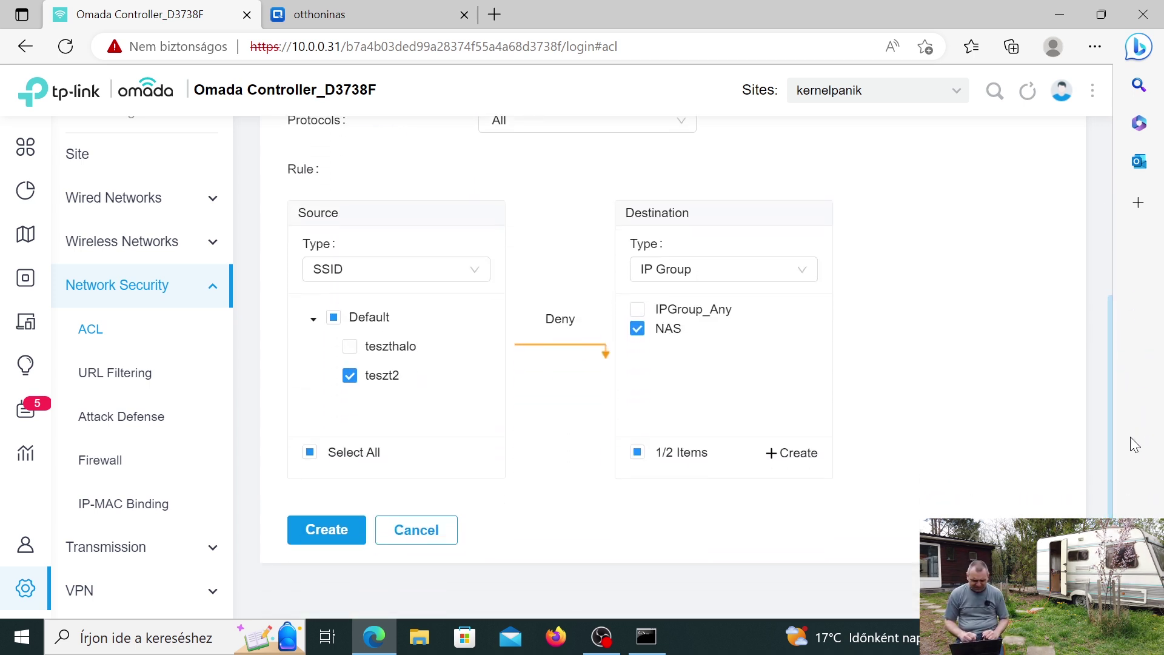
left_click(349, 542)
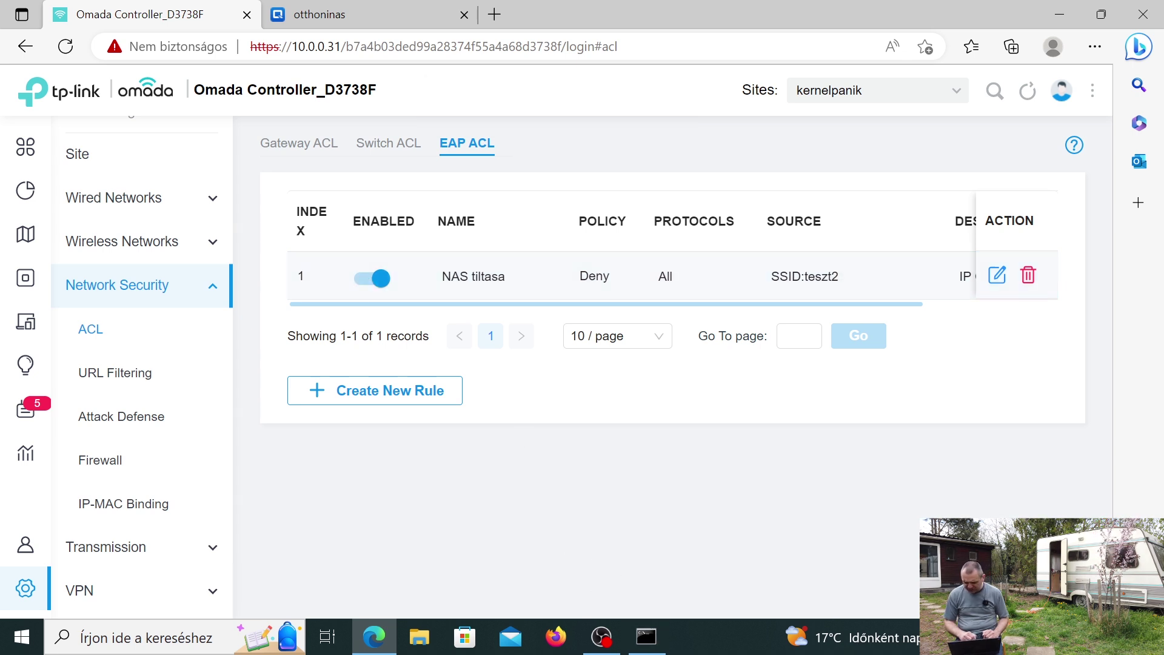
Check whether teszt2 still reaches the NAS, using the running ping to 10.0.0.2 and a reload of the otthoninas login page
left_click(1095, 636)
left_click(1095, 637)
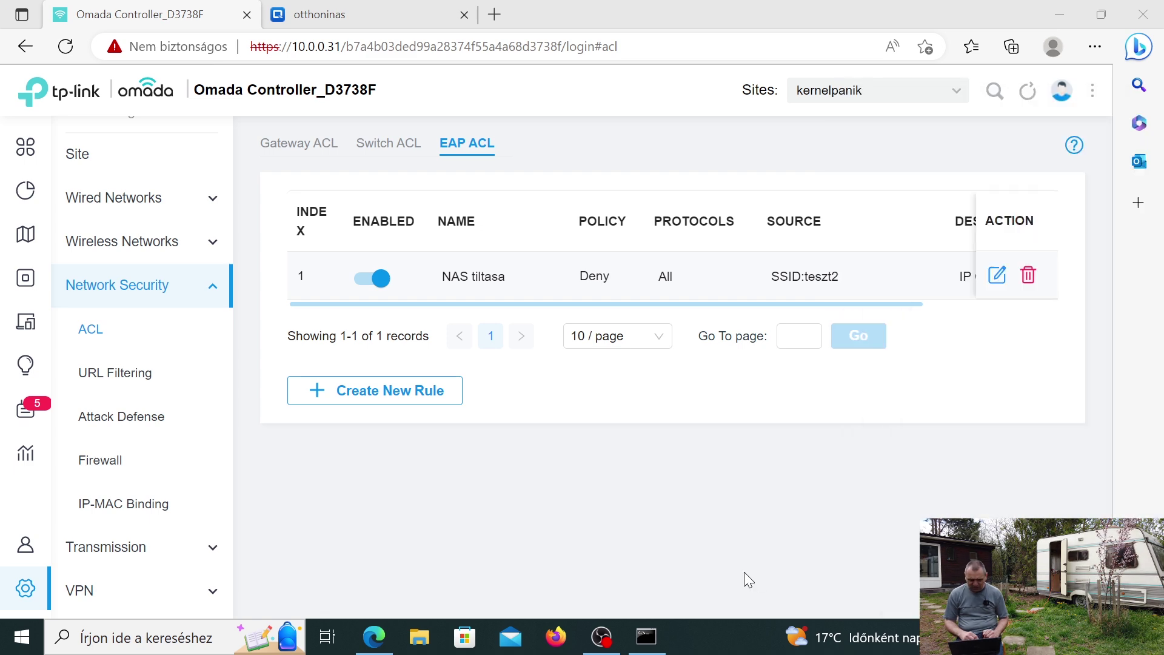
left_click(649, 646)
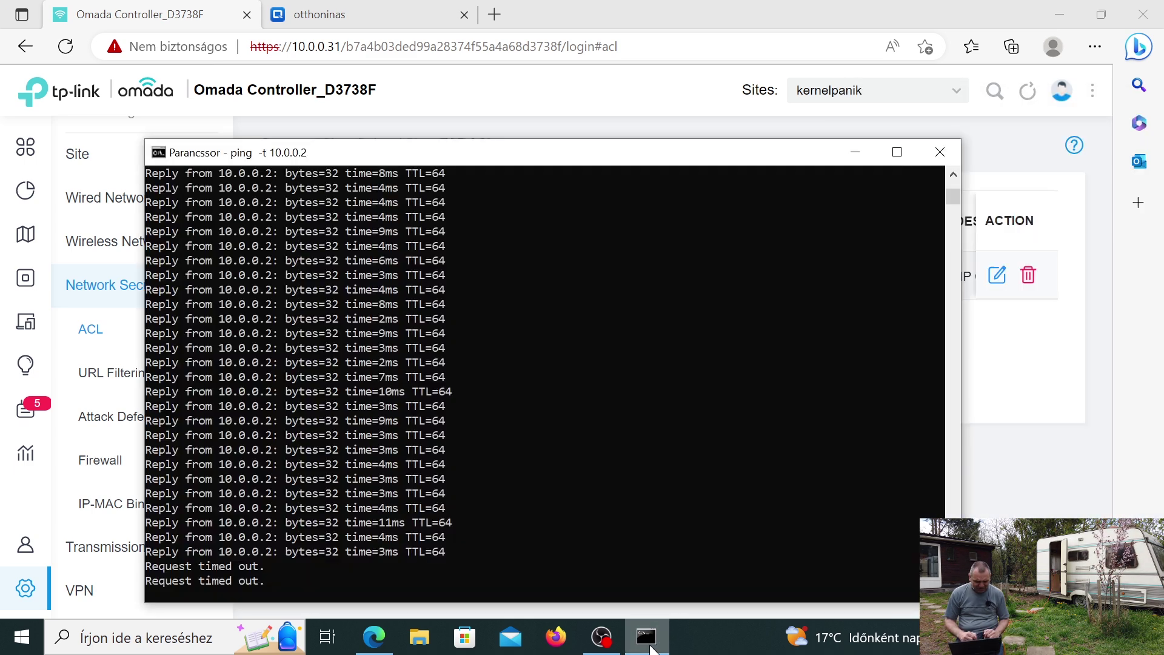
left_click(308, 21)
left_click(308, 21)
left_click(66, 47)
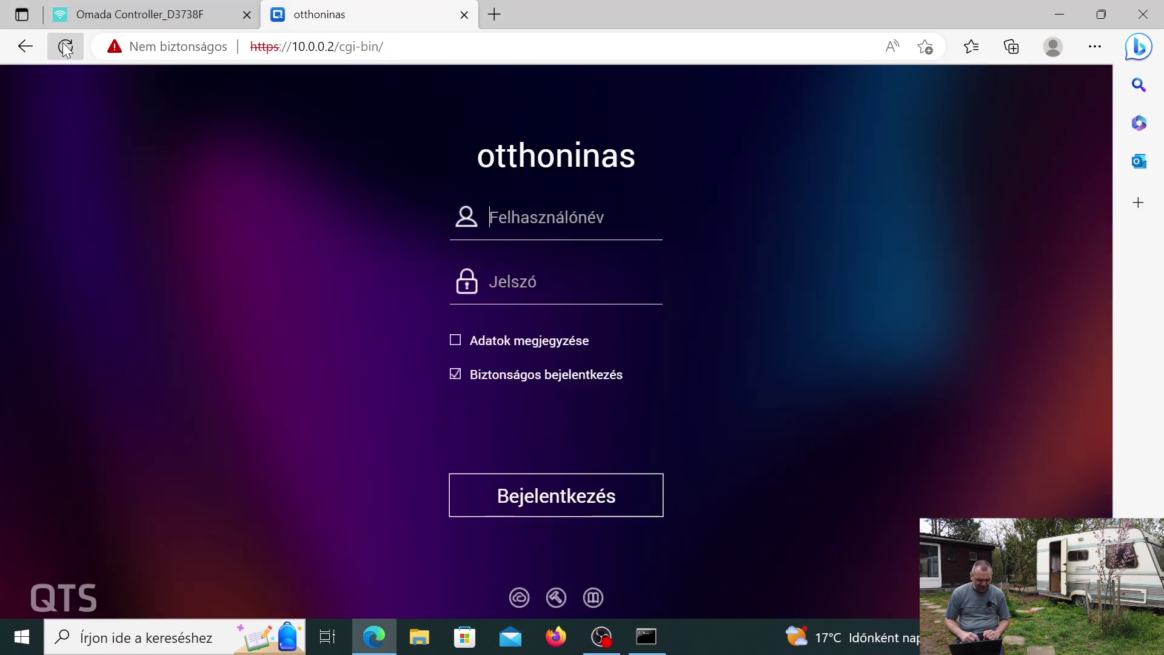
left_click(647, 644)
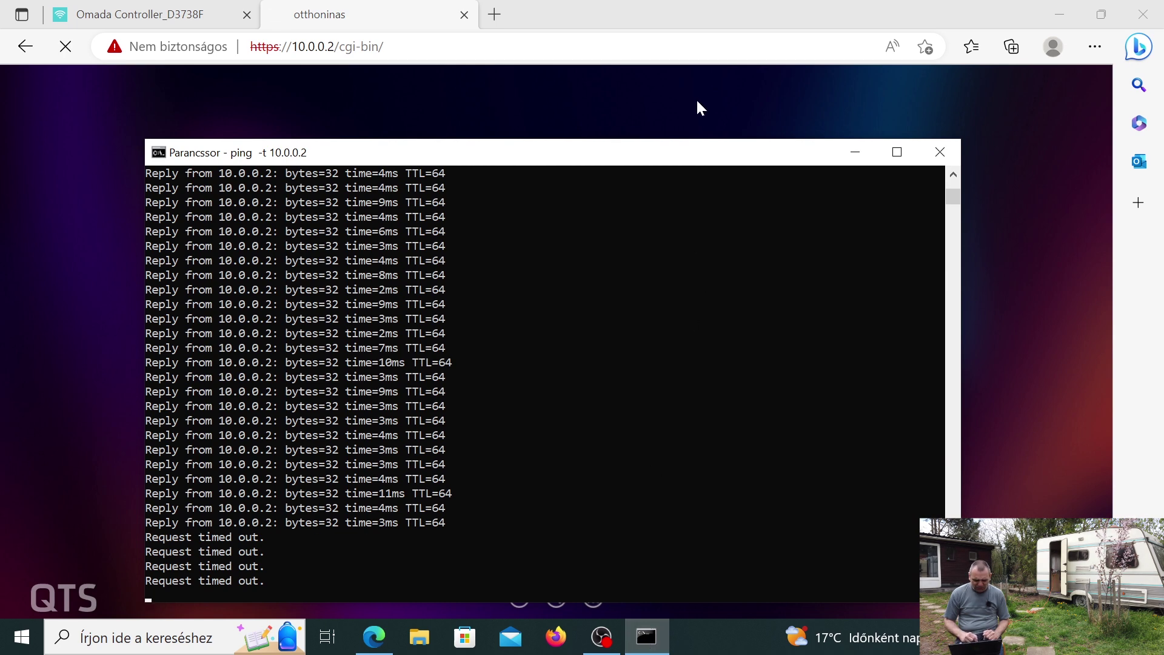
left_click_drag(631, 163, 1003, 141)
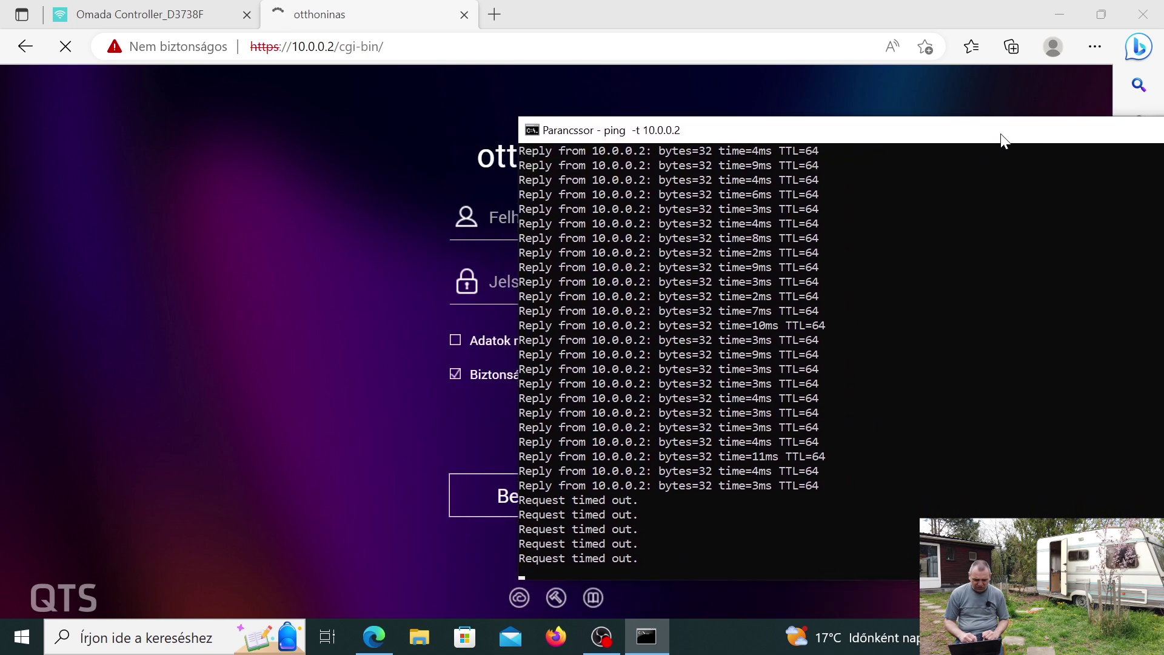
left_click_drag(1004, 141, 911, 117)
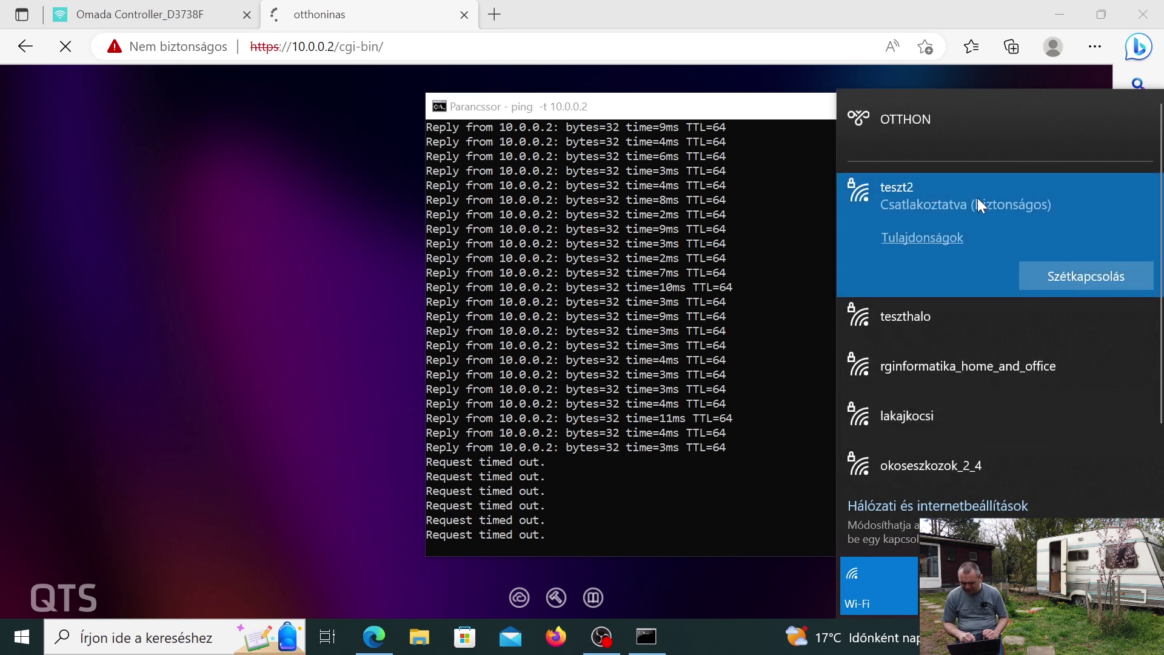
Compare NAS access by switching the Wi-Fi connection to teszthalo and back to teszt2, reloading the otthoninas page on teszt2
left_click(965, 318)
left_click(1063, 325)
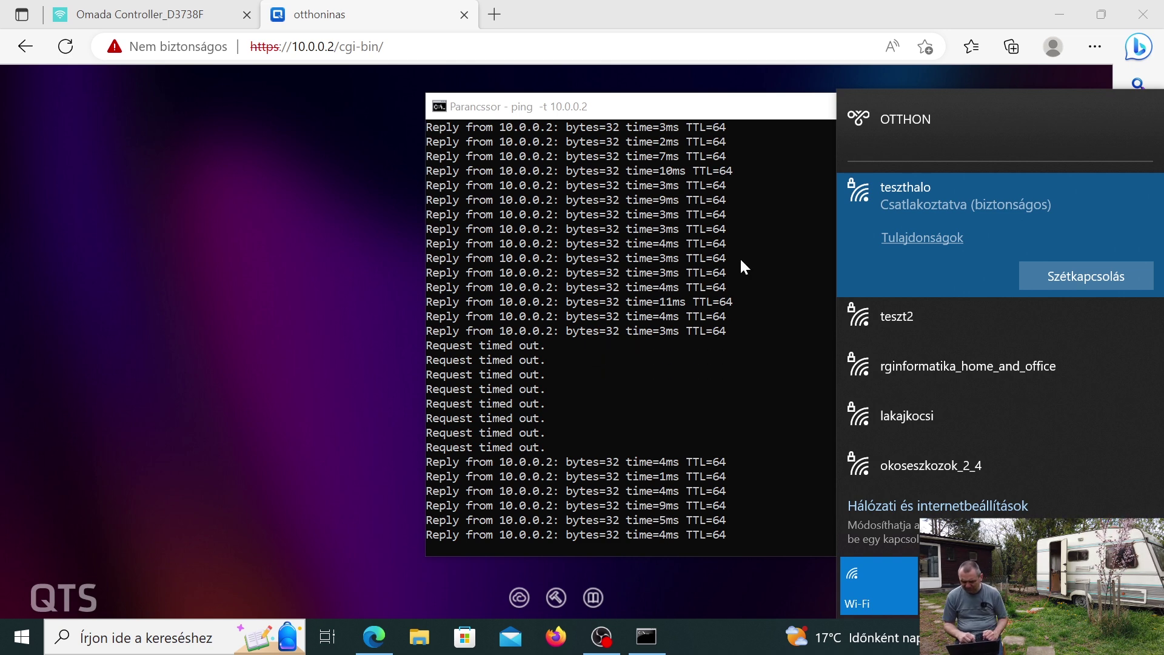
left_click(929, 322)
left_click(1078, 332)
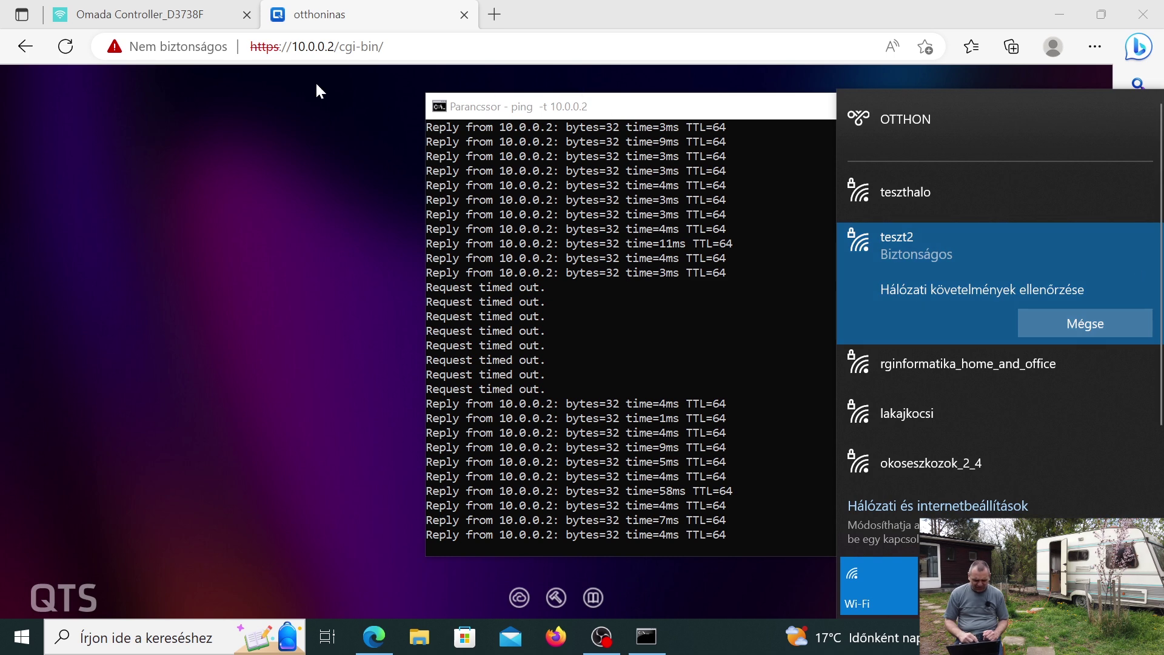
left_click(64, 47)
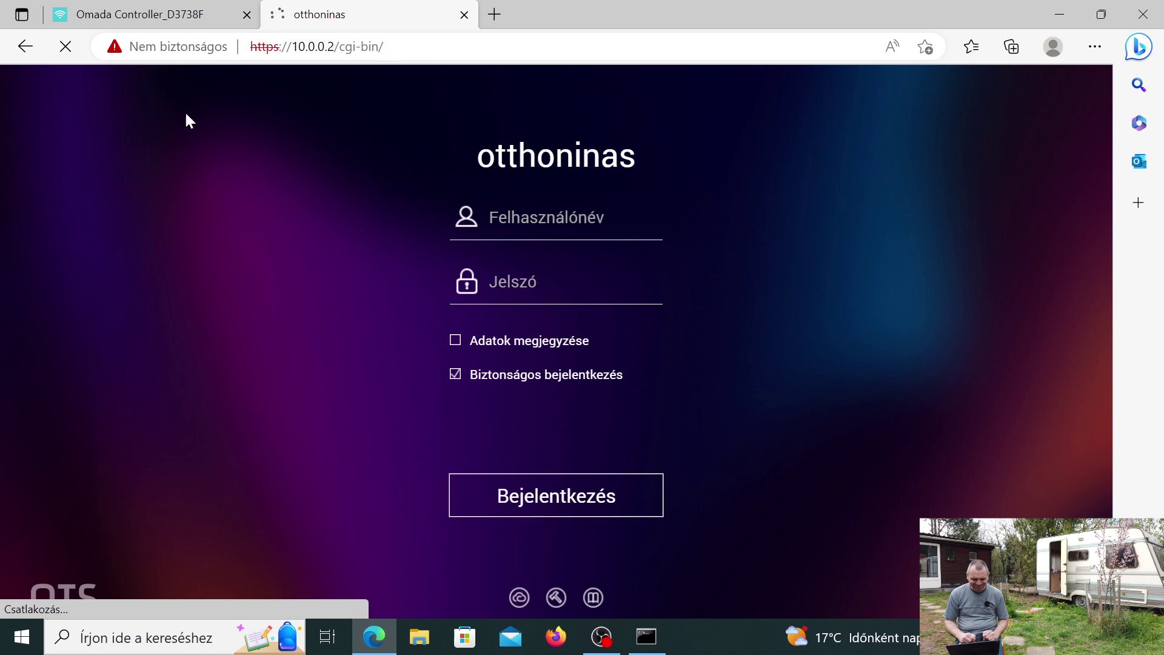
Disable the NAS tiltasa rule in the EAP ACL list and check the running ping to 10.0.0.2
left_click(164, 13)
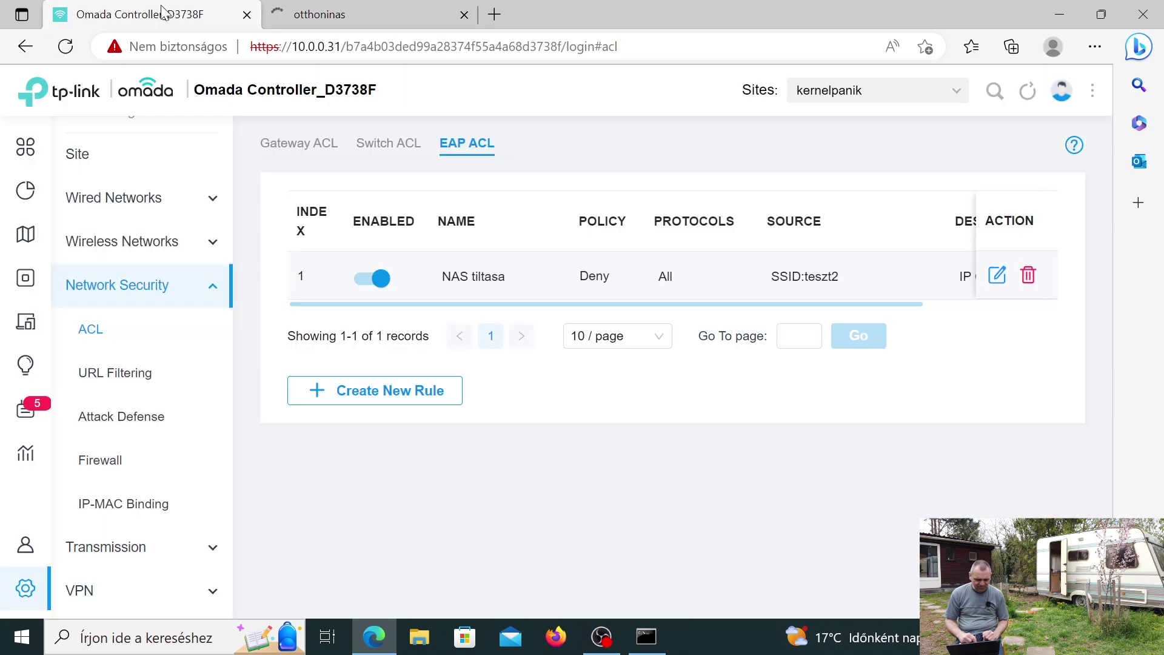
left_click(643, 631)
left_click(643, 630)
left_click(374, 278)
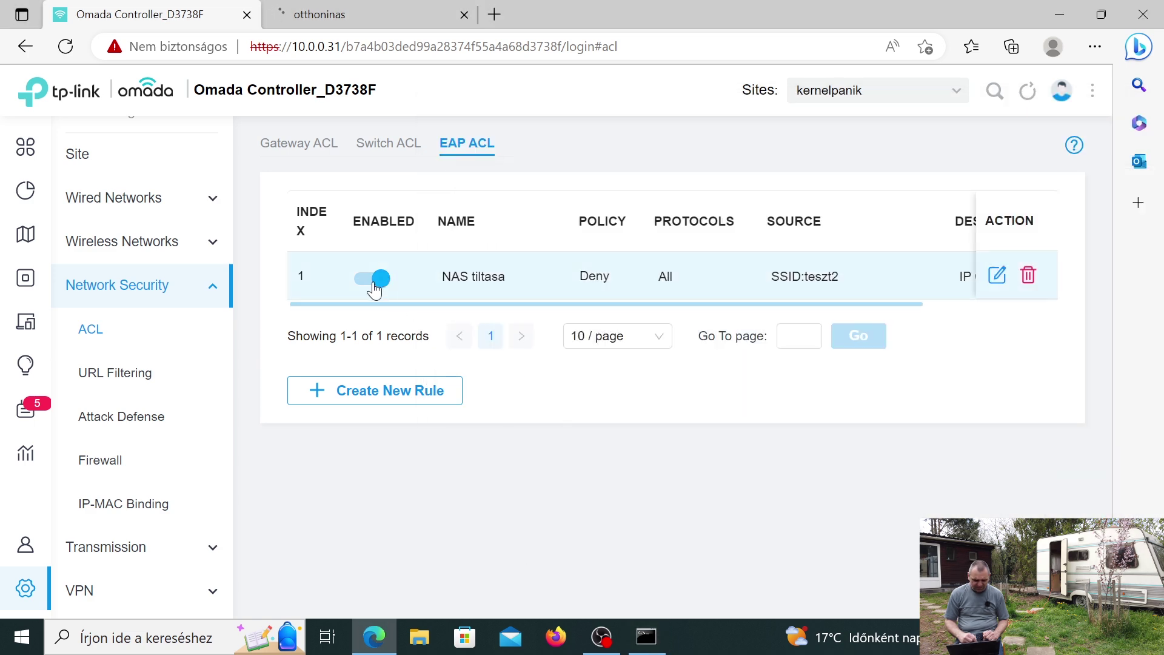
left_click(645, 639)
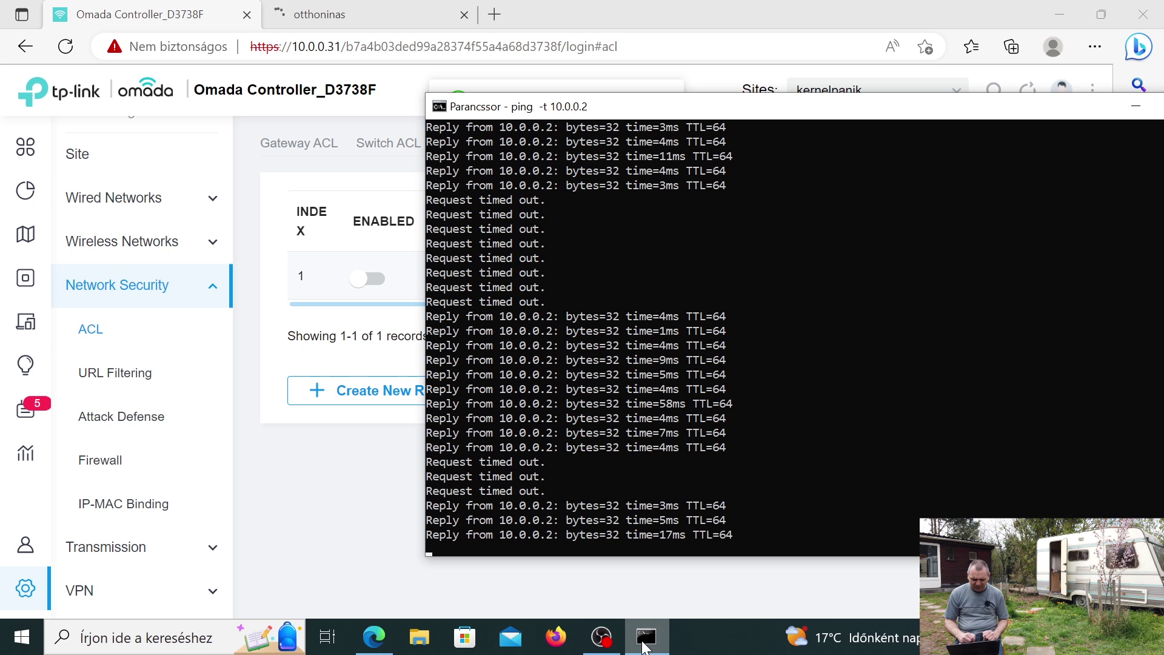
left_click(644, 642)
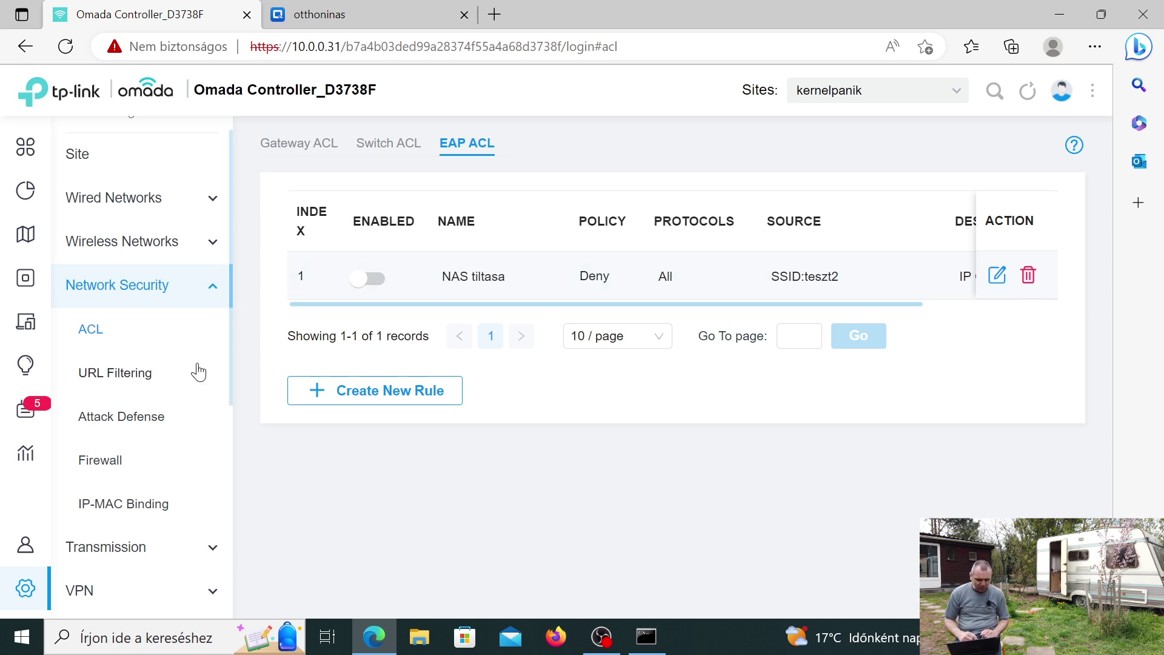
Start a new URL filtering rule for EAPs and name it hup.hu
left_click(142, 382)
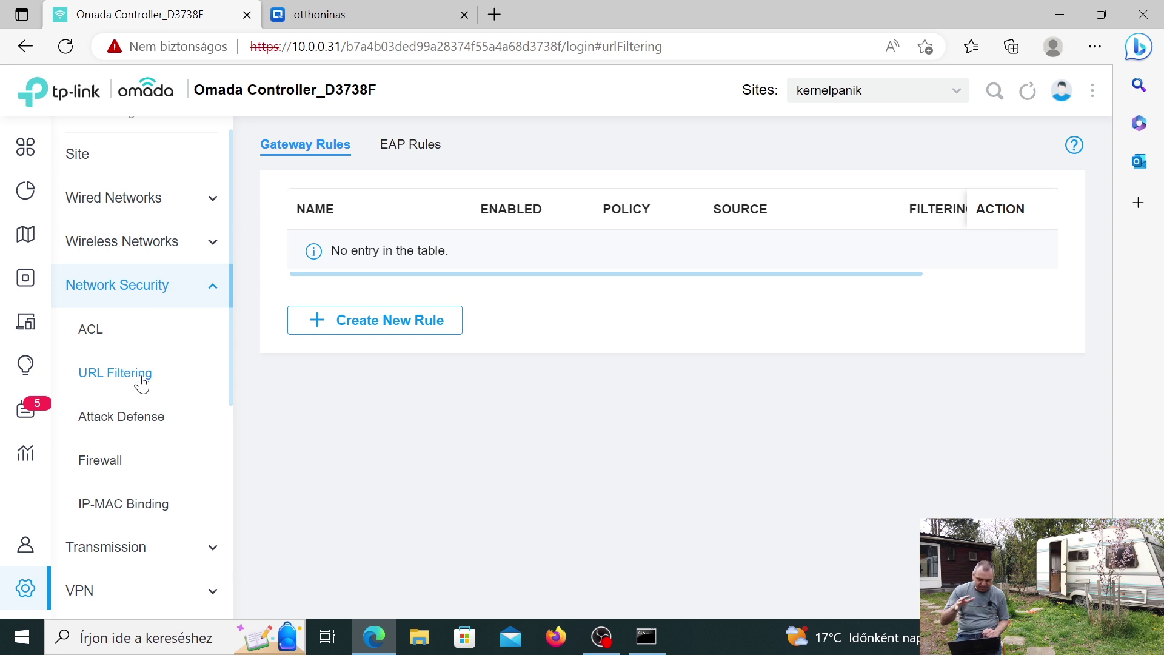
left_click(429, 152)
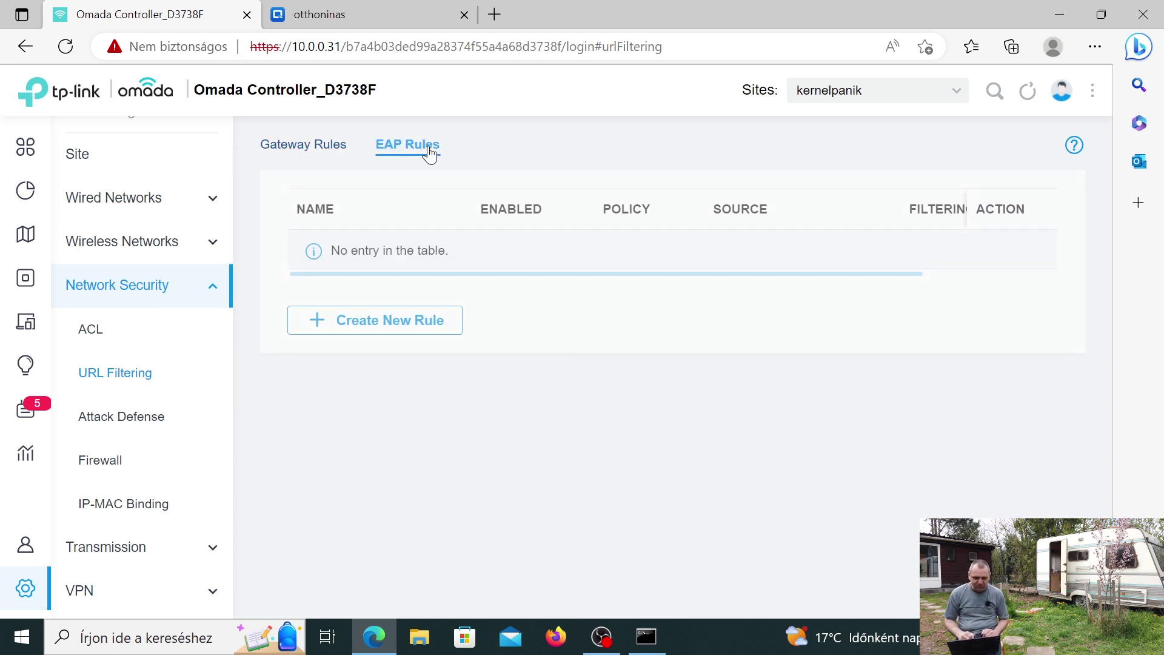
left_click(413, 325)
left_click(508, 242)
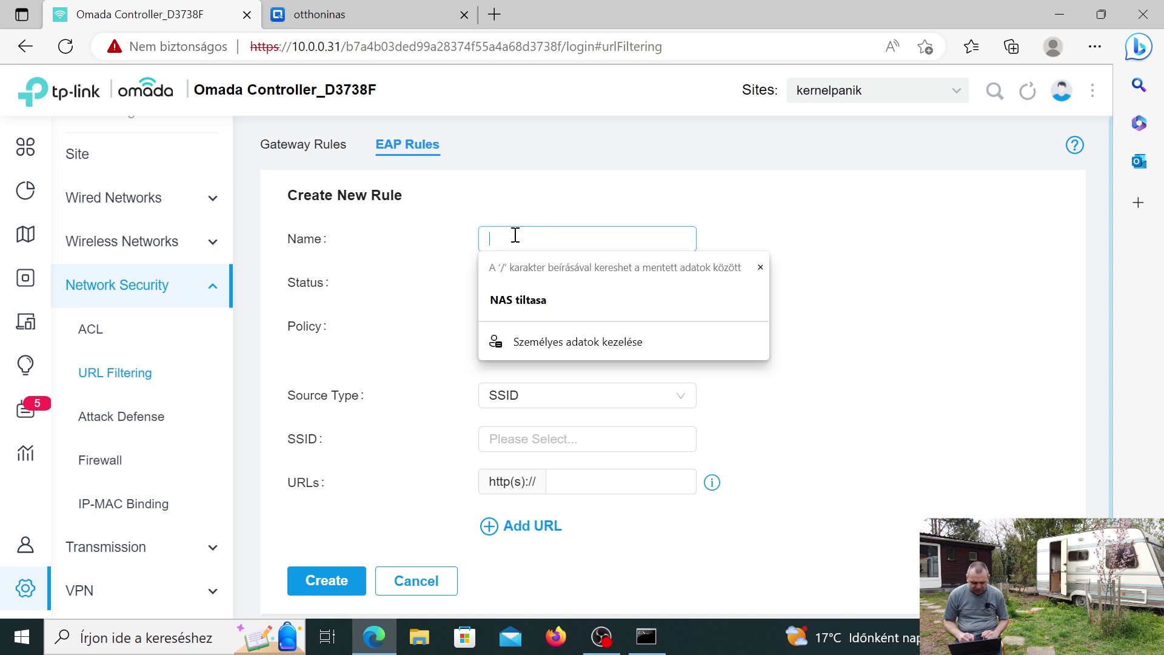
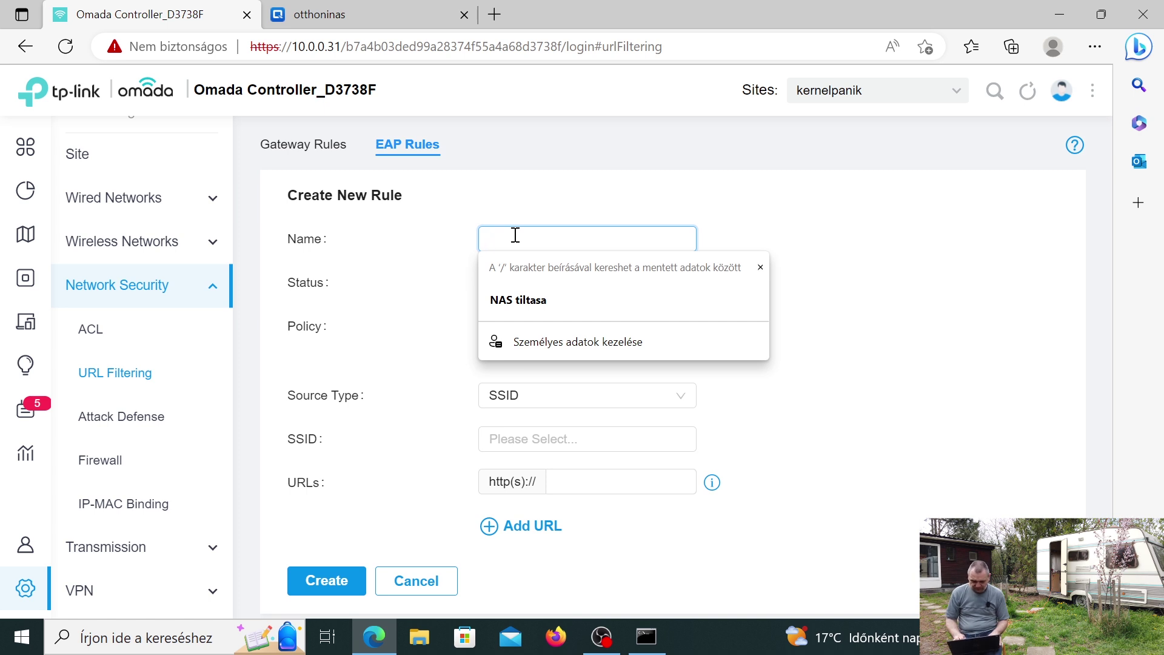
type("hup.hu")
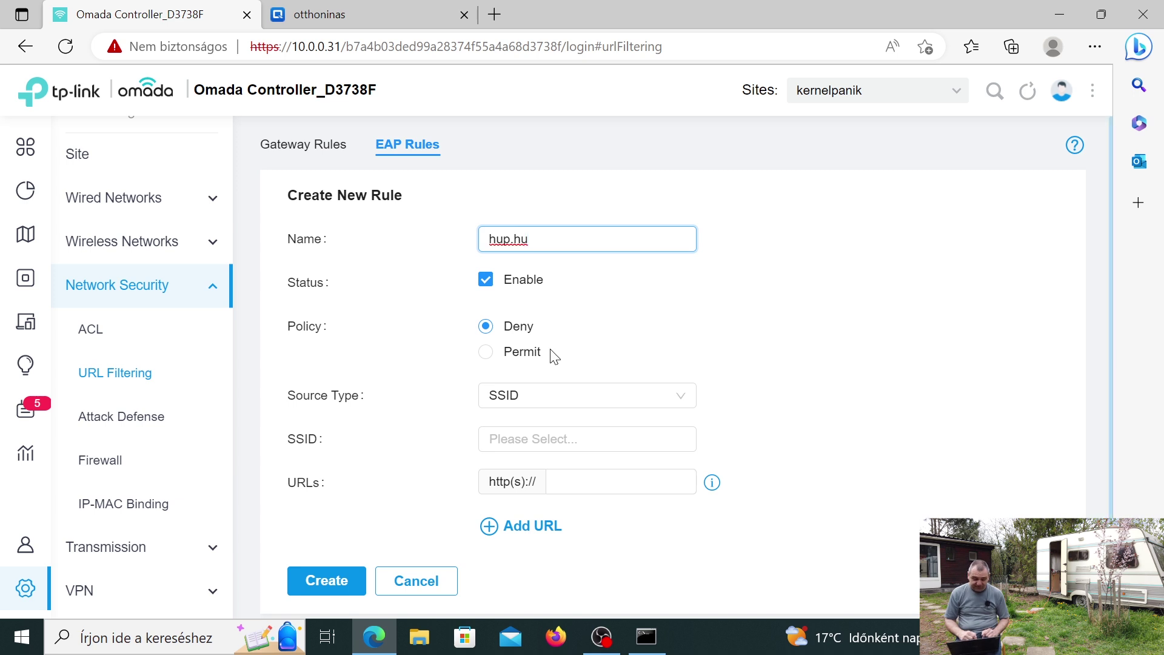
left_click(518, 355)
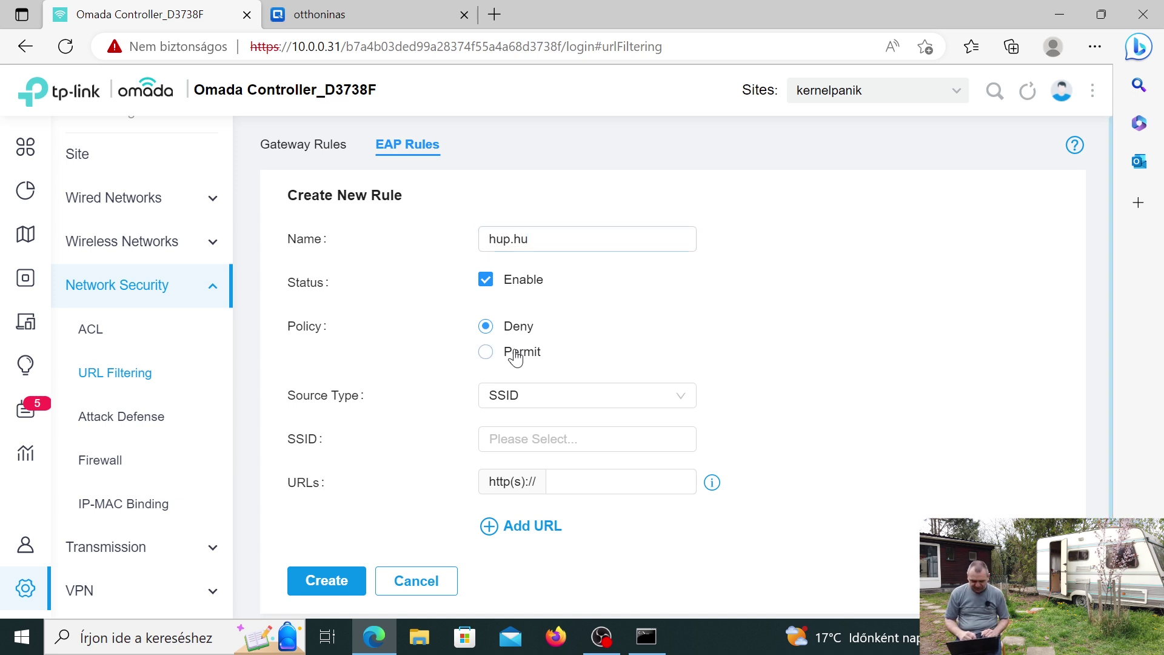
left_click(563, 399)
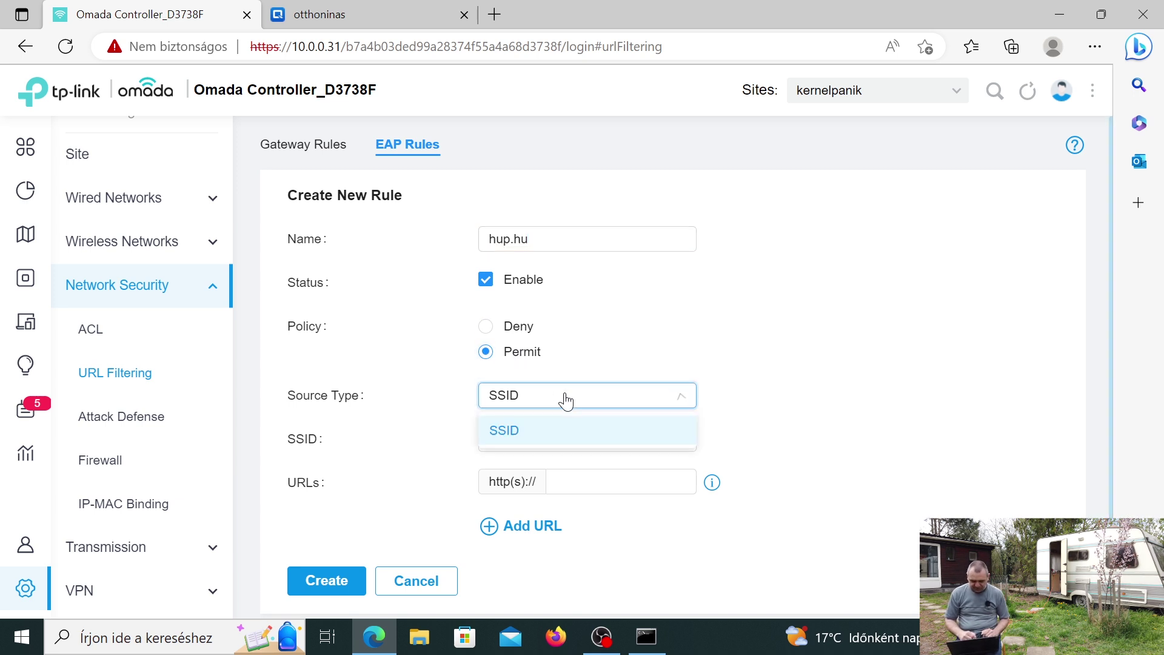
left_click(511, 328)
left_click(693, 402)
left_click(693, 403)
Select teszt2 from the Default group as the SSID for the hup.hu rule
left_click(691, 436)
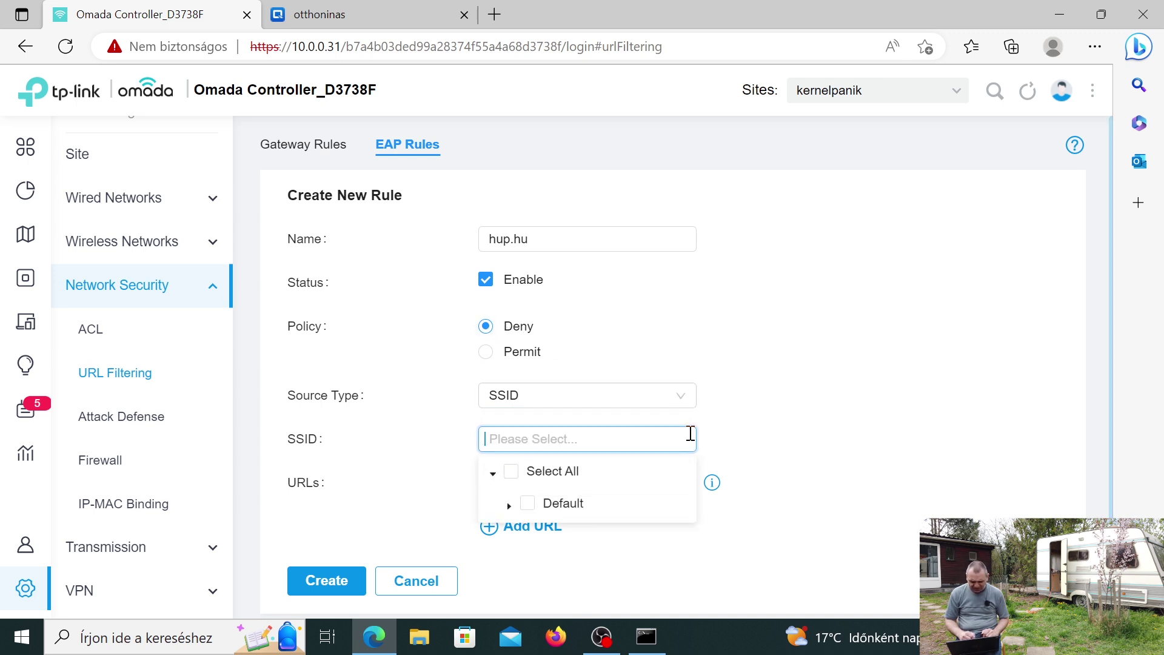
left_click(511, 506)
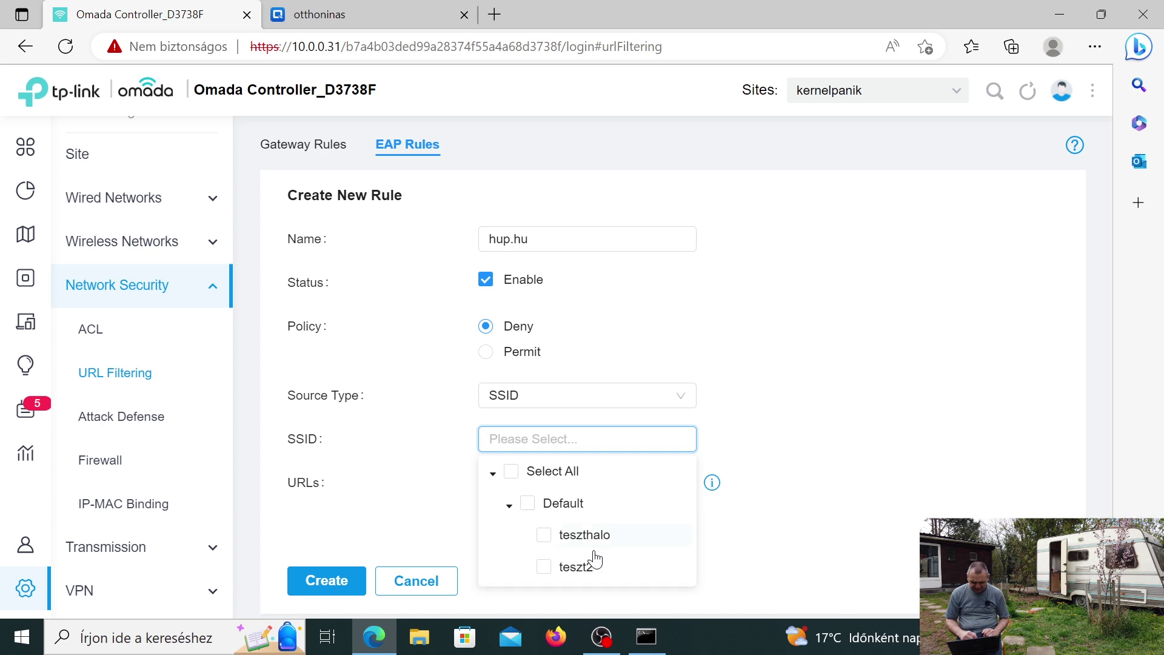
left_click(544, 567)
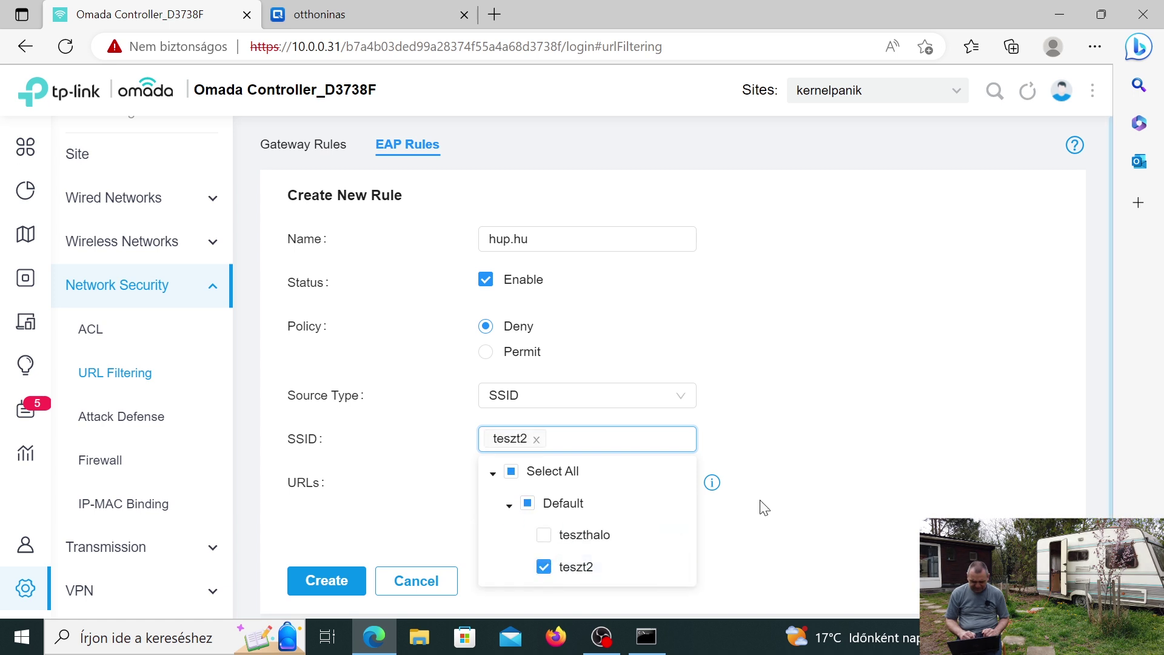
left_click(861, 448)
Add hup.hu and origo.hu as the rule's URLs and create the rule with its status disabled
left_click(634, 485)
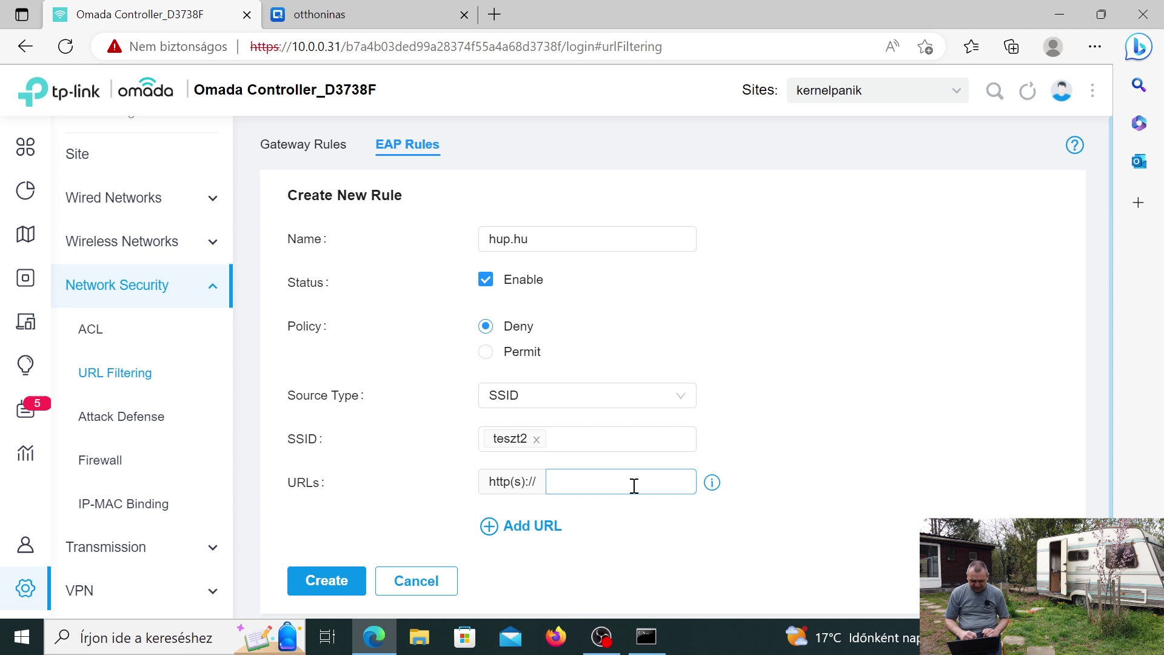
type("hup.hu")
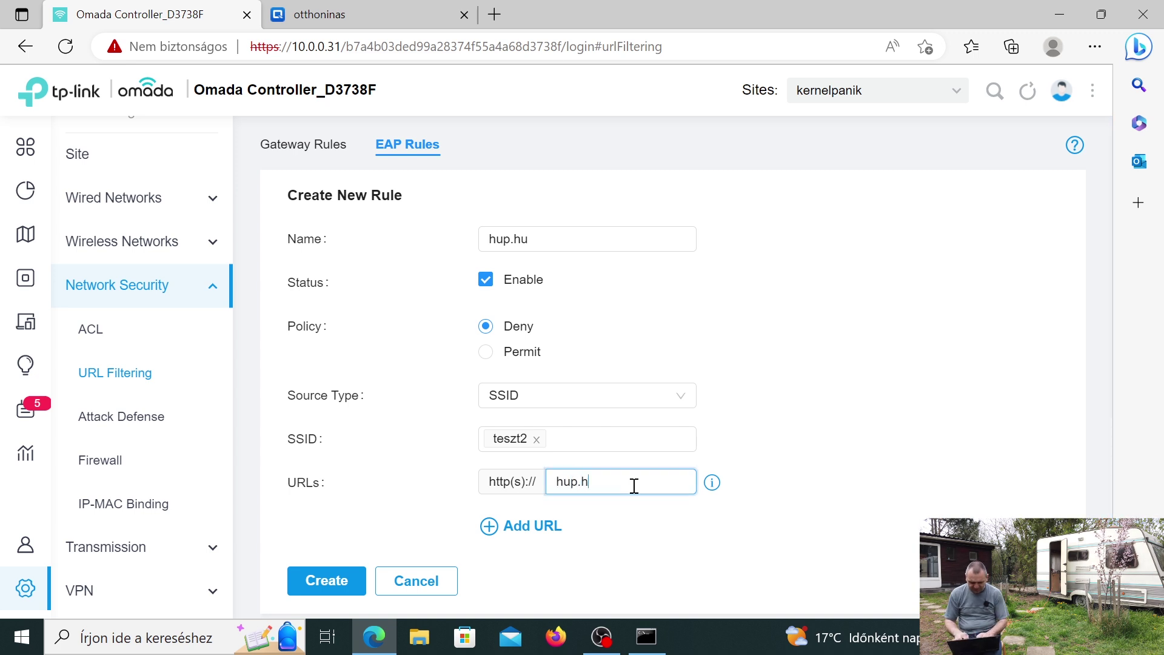
left_click(528, 533)
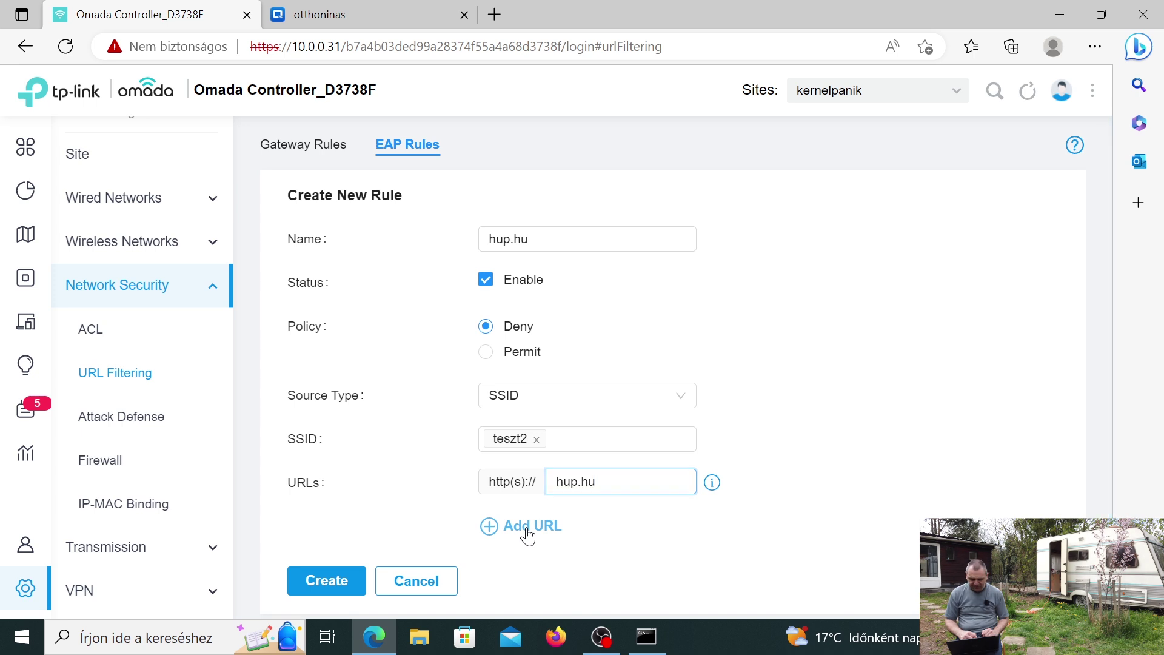
left_click(587, 526)
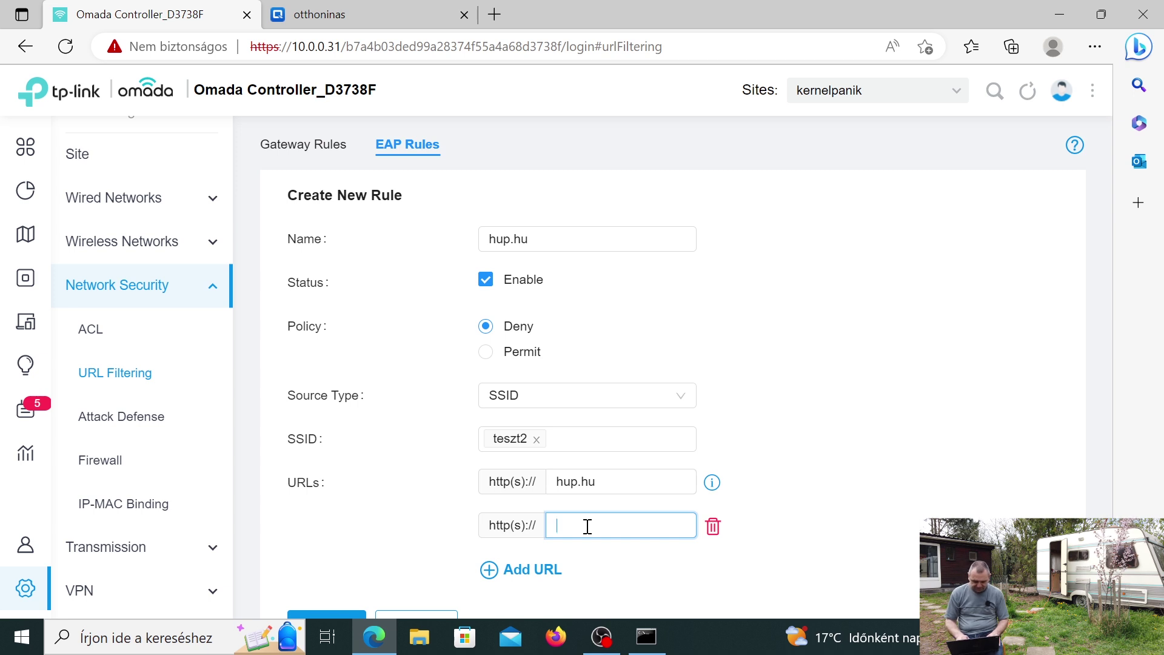
type("origo.hu")
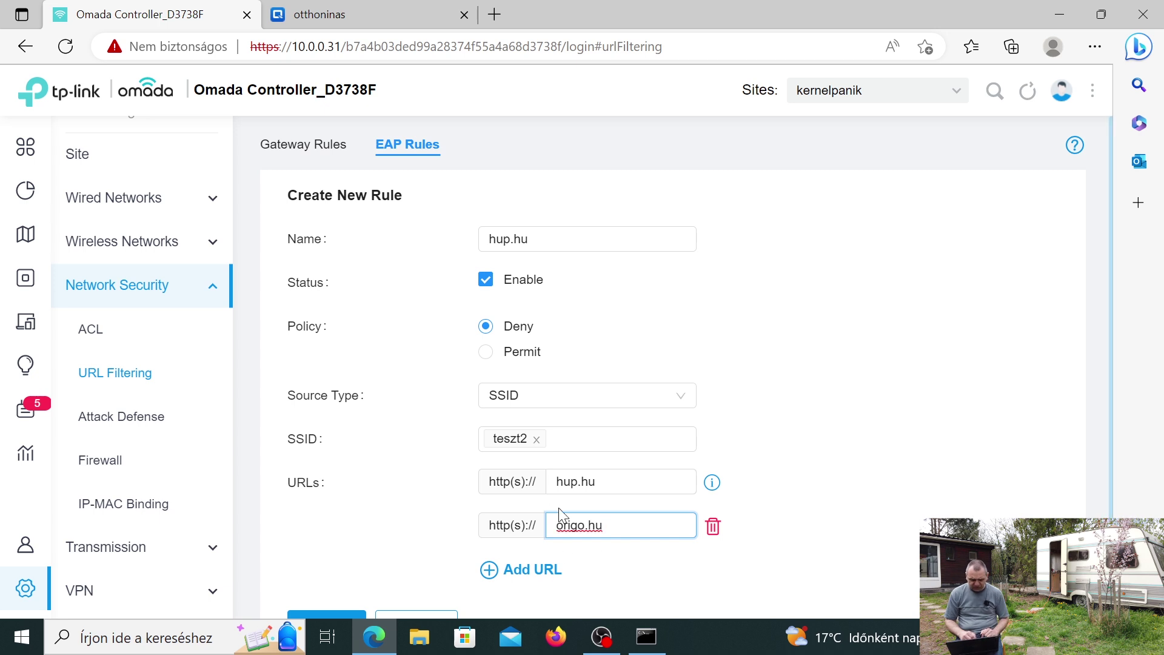
left_click(486, 280)
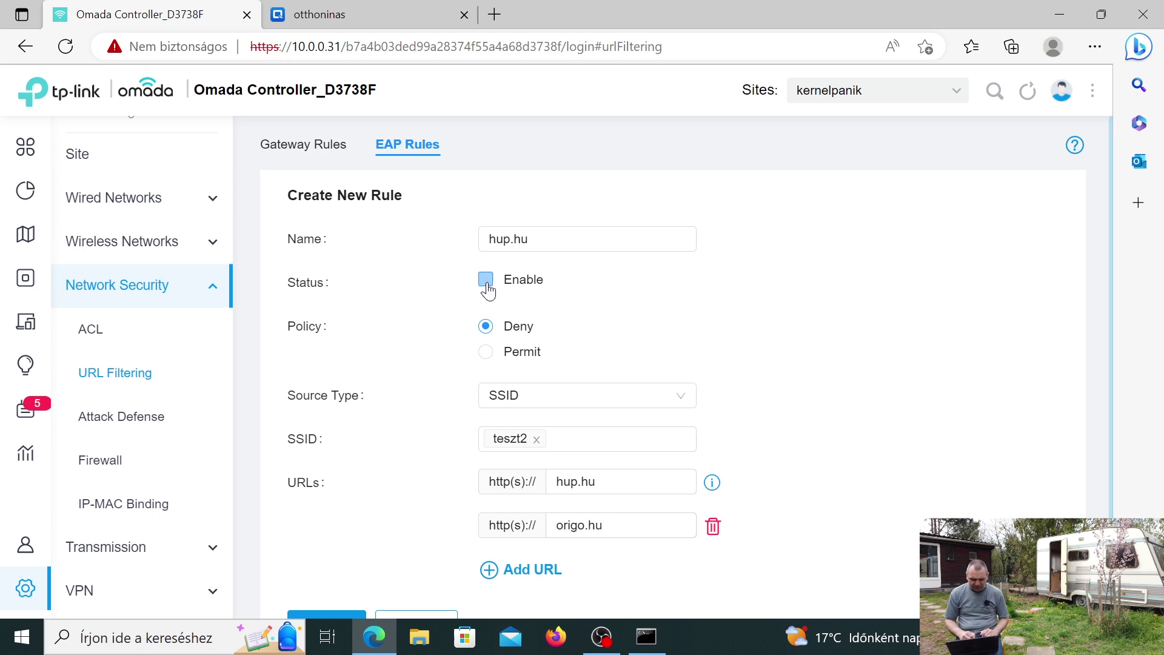
left_click(344, 612)
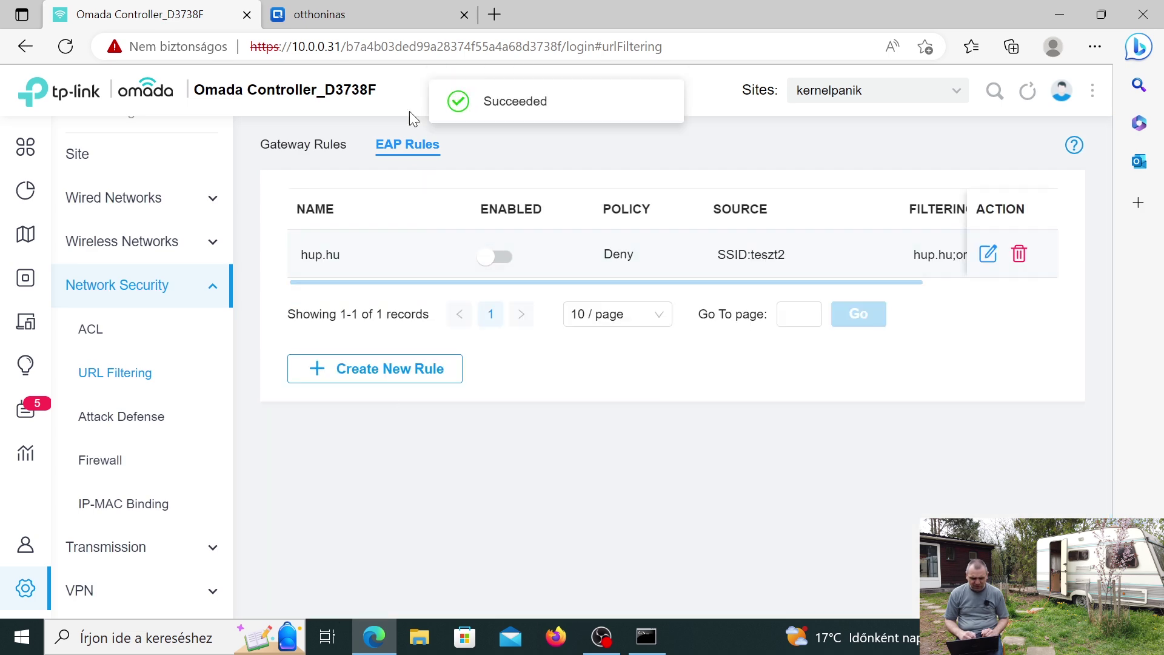
Load hup.hu in the otthoninas tab to check access while the filtering rule is disabled
left_click(424, 14)
left_click(449, 46)
type("hup.hu")
key("Return")
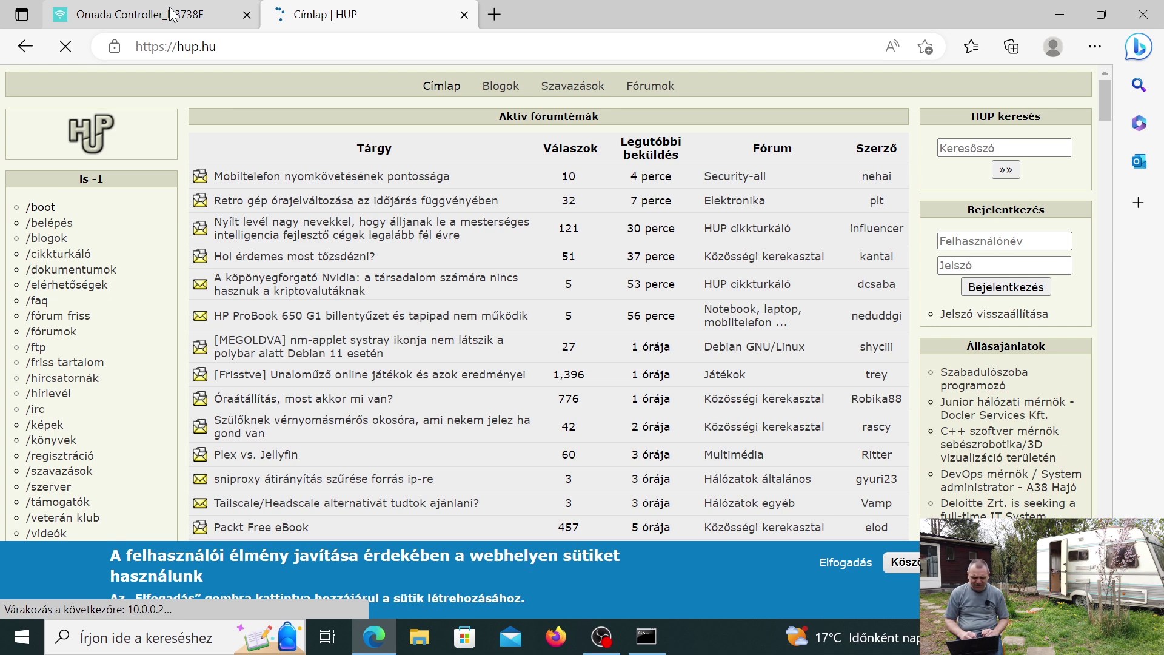
Enable the hup.hu rule in the EAP URL filtering list, then reload the hup.hu page and duplicate its tab
left_click(172, 13)
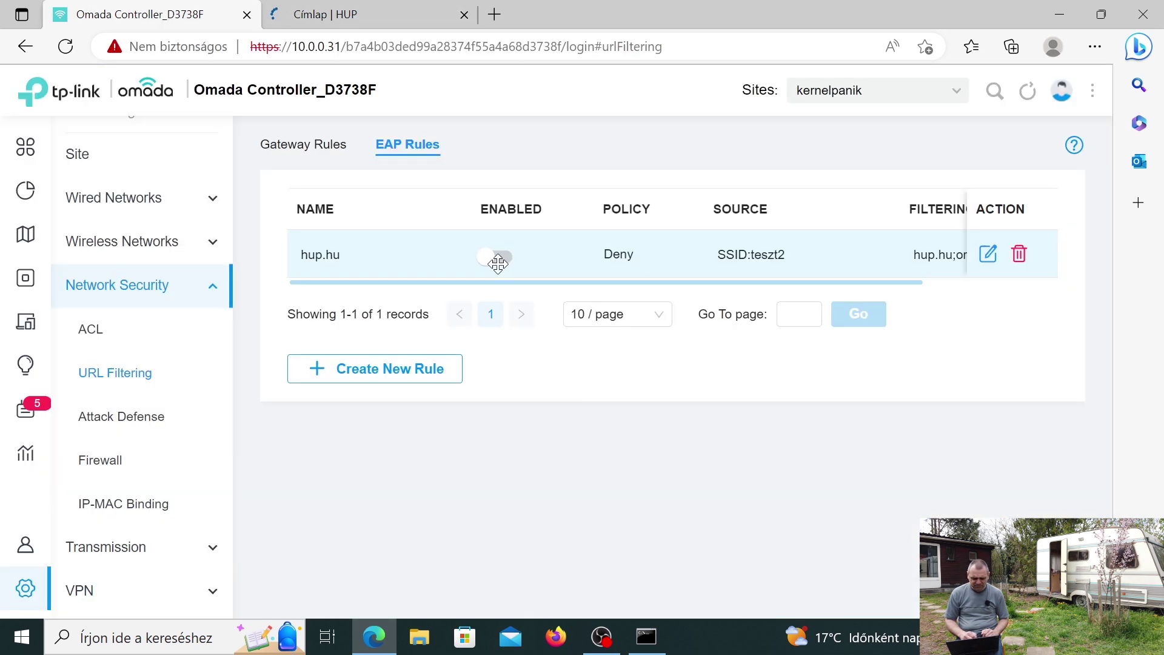
left_click(499, 260)
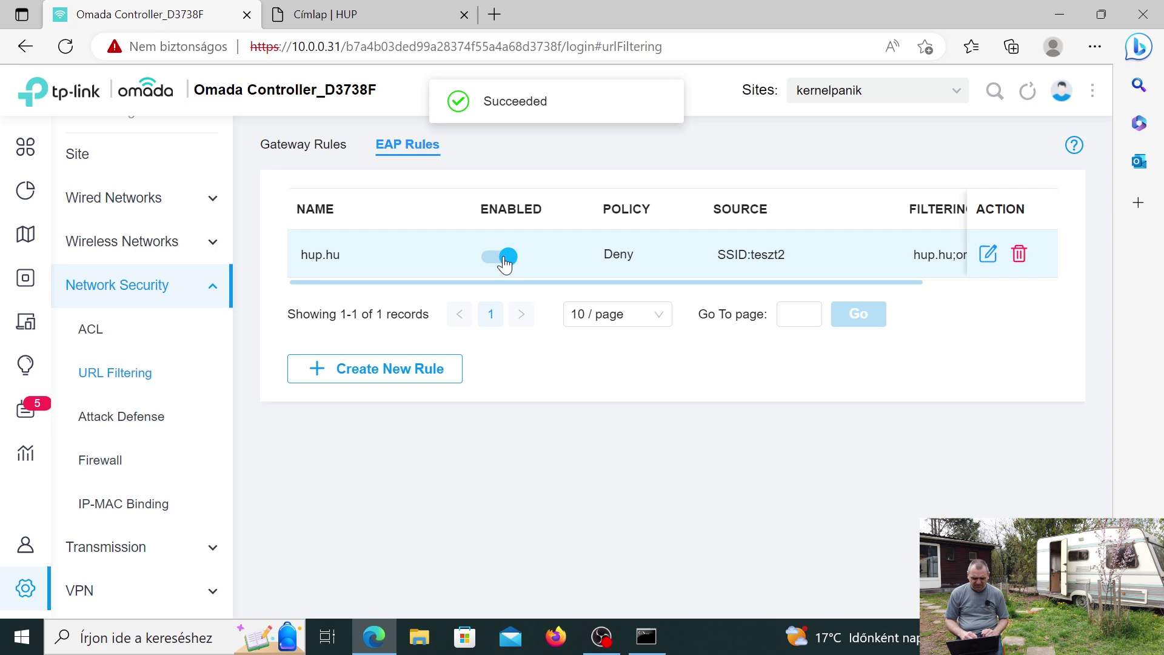
left_click(343, 16)
left_click(65, 46)
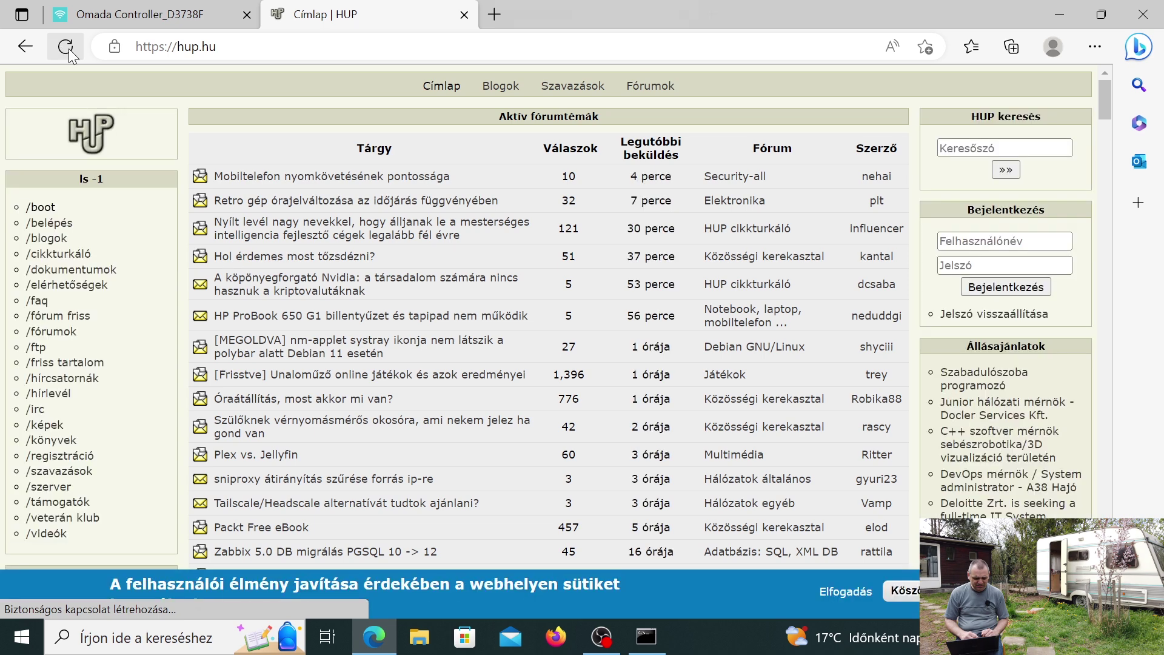
key("ctrl+shift+k")
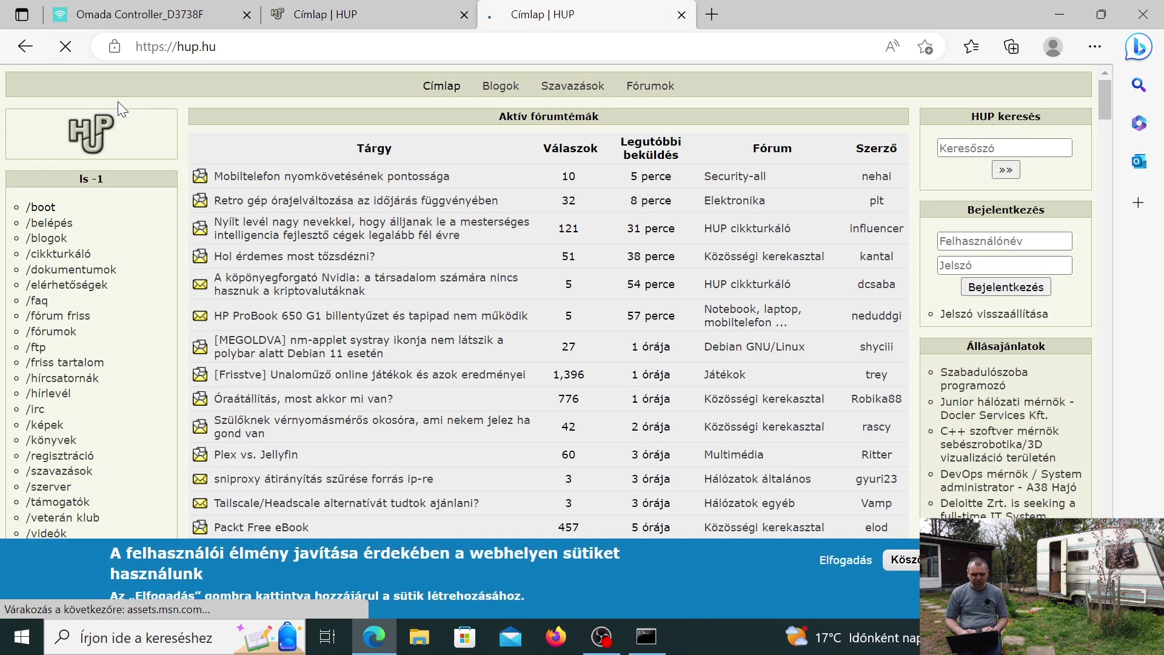
Test the filter in the duplicated tab by opening origo.hu and then index.hu for comparison
left_click(231, 46)
type("origo.hu")
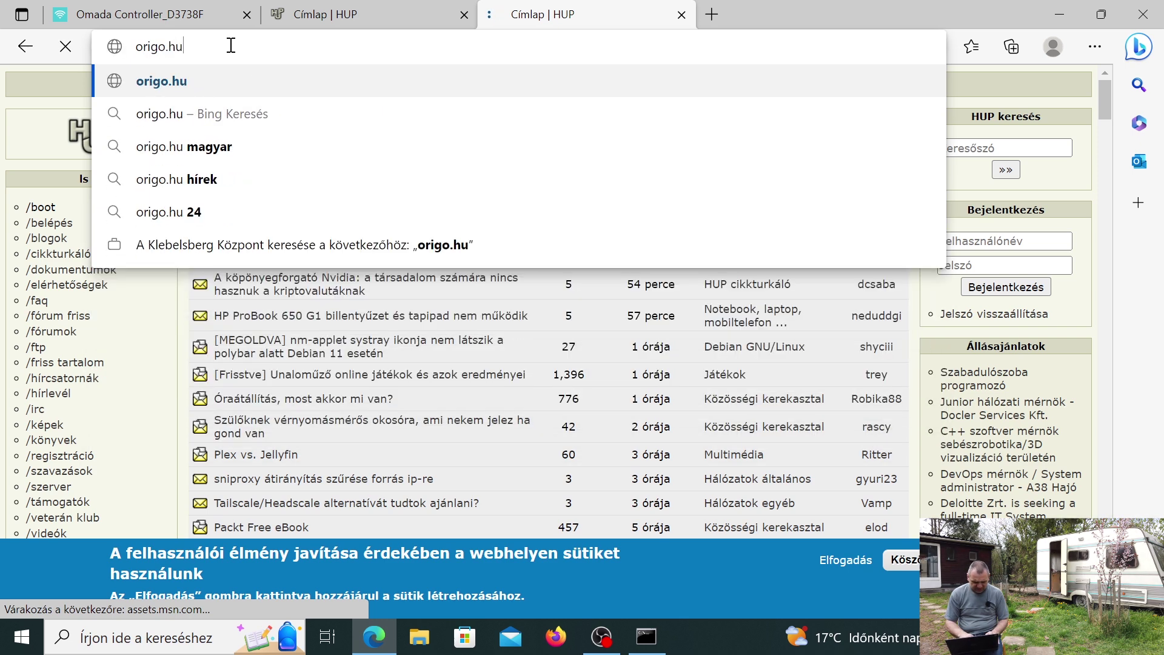
key("Return")
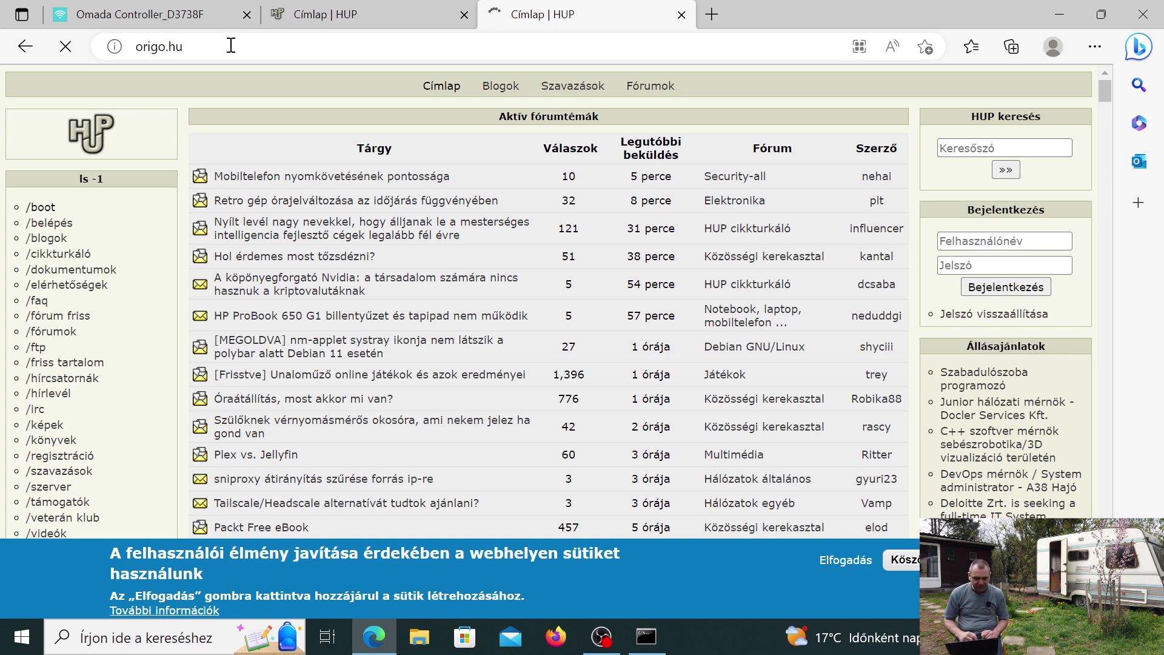
left_click(436, 47)
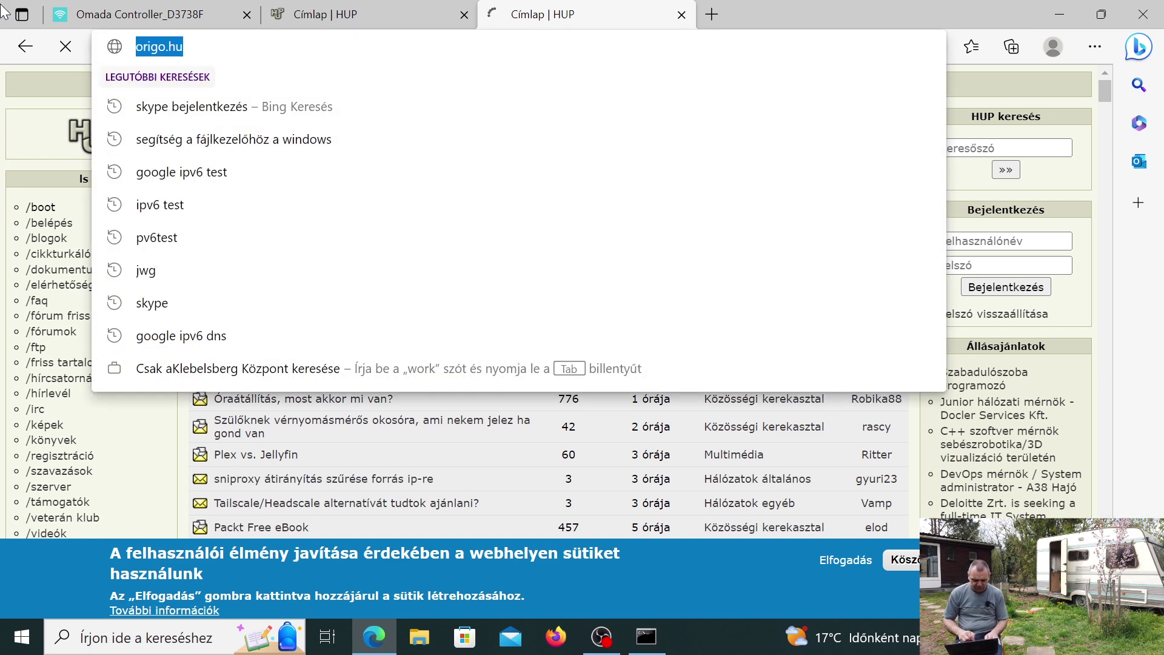
type("index.hu")
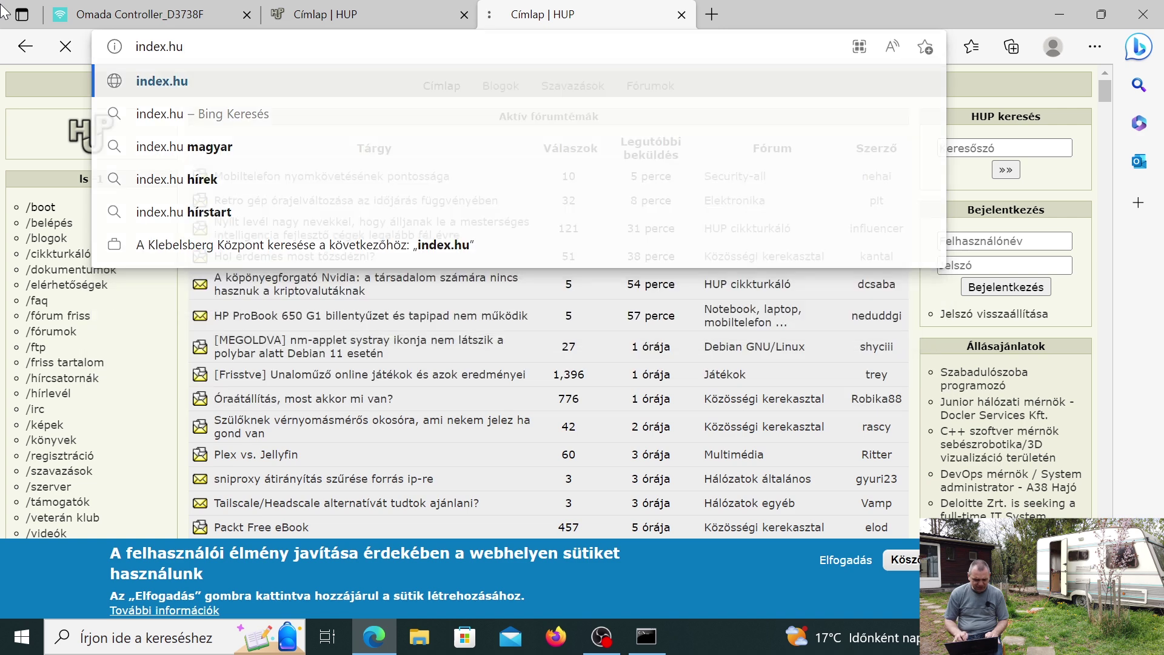
key("Return")
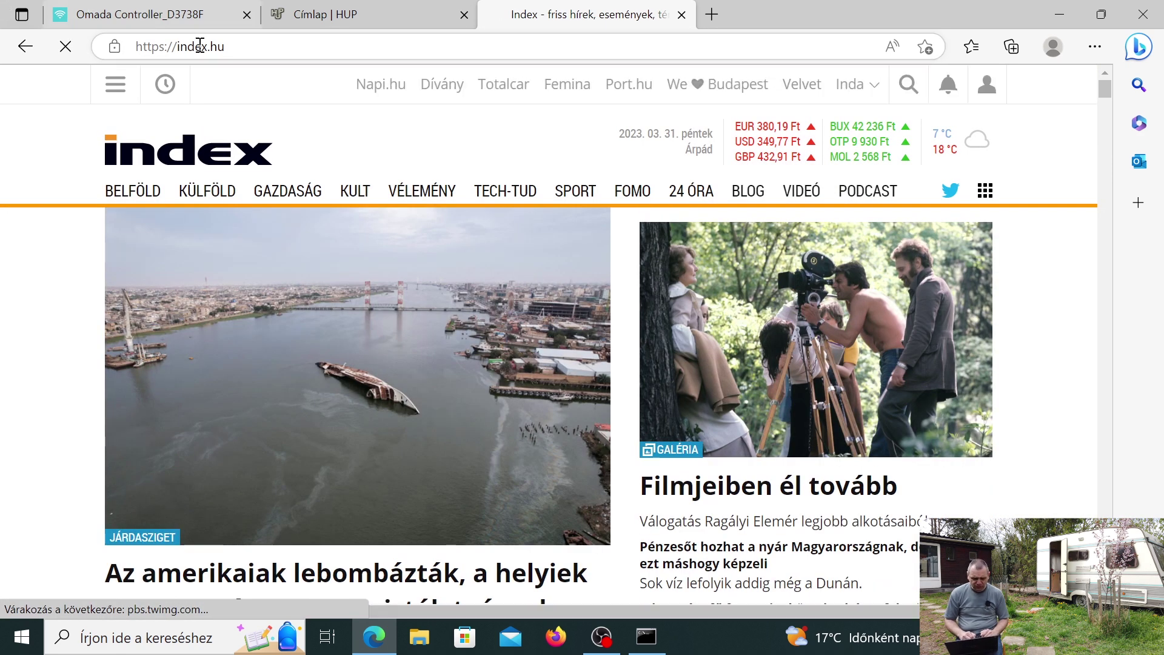
left_click(248, 49)
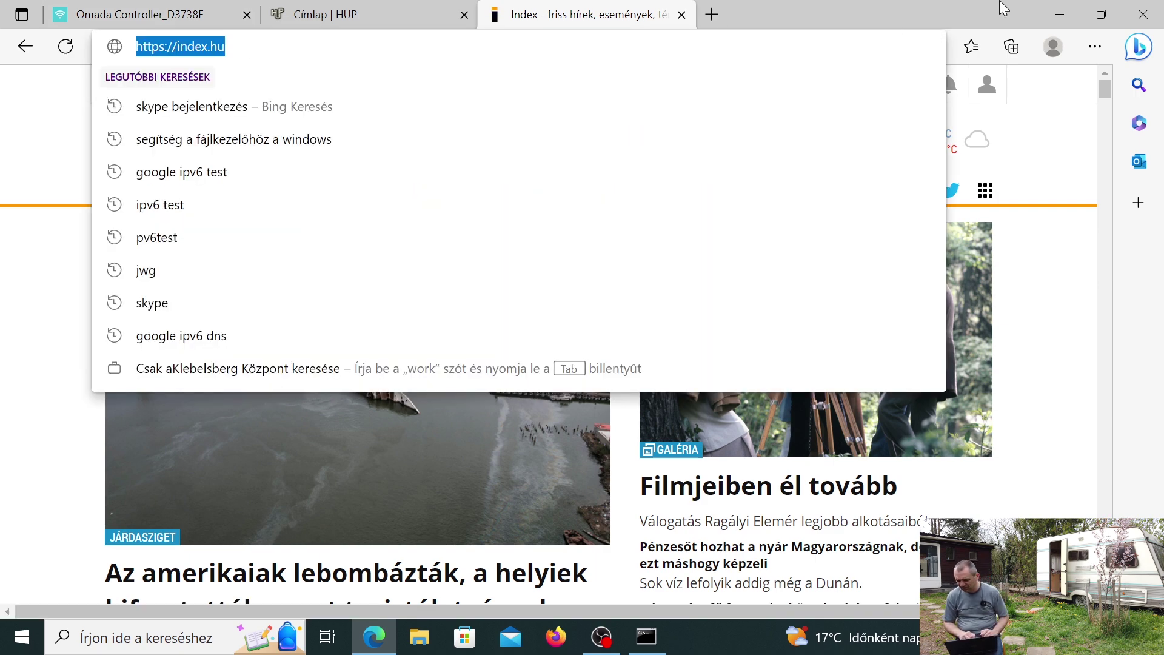
Switch to Firefox and open the controller at 10.0.0.31 in a new tab, accepting the certificate risk
left_click(1059, 14)
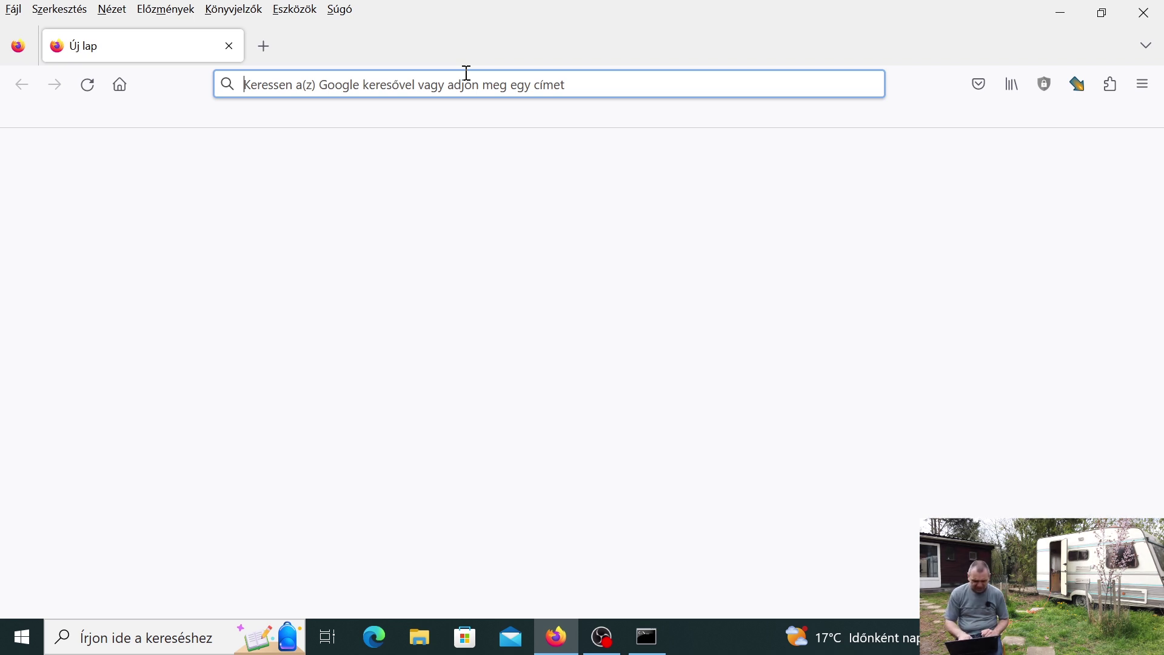
left_click(267, 38)
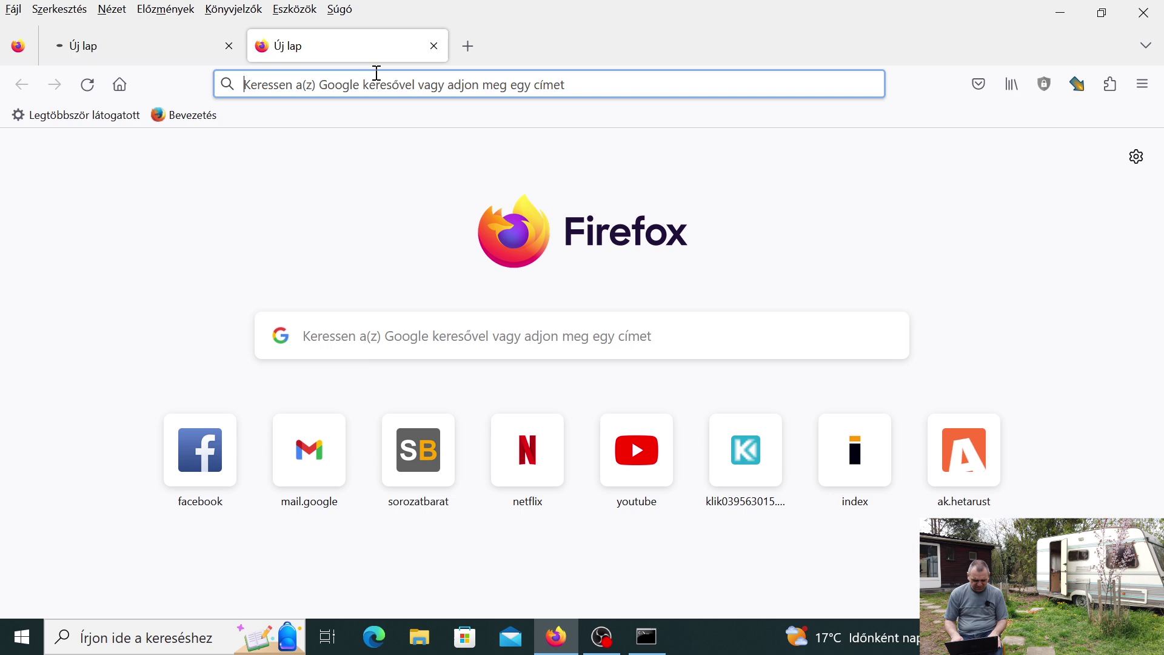
type("10.0.0.")
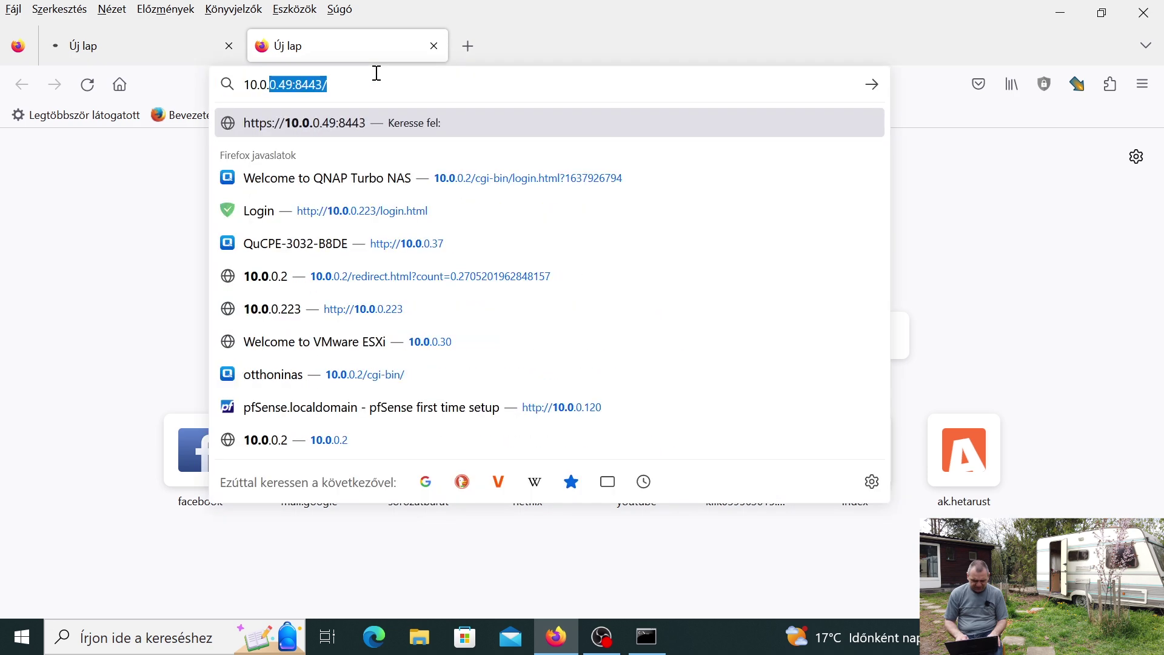
type("31")
key("Return")
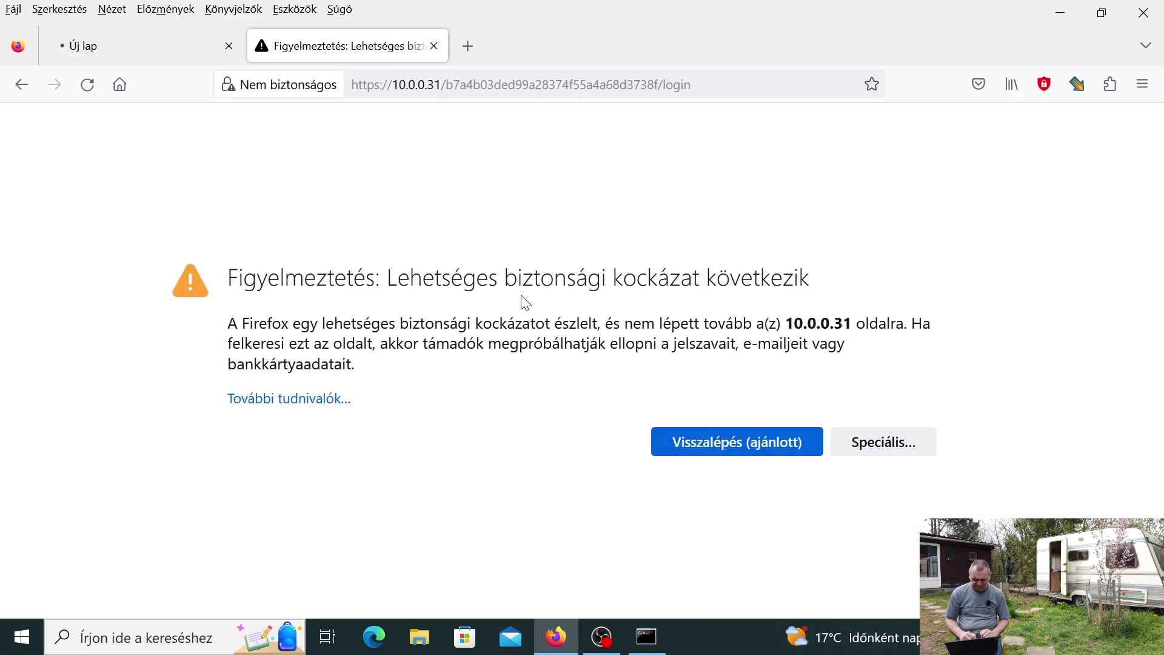
left_click(860, 442)
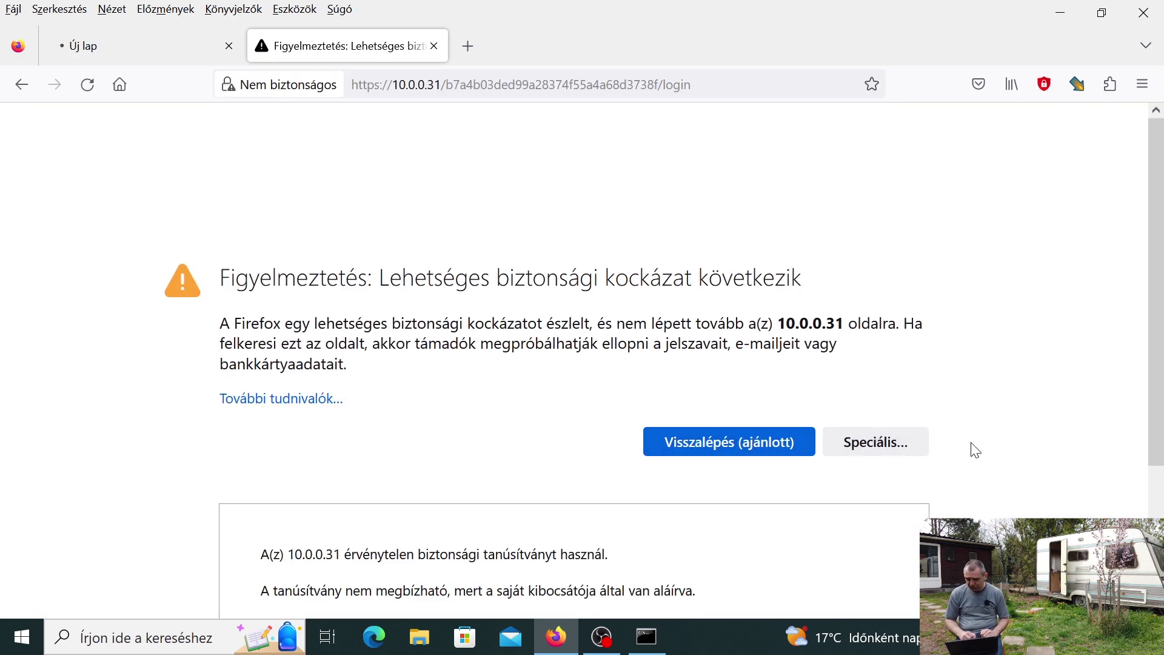
scroll(1157, 365, "down", 3)
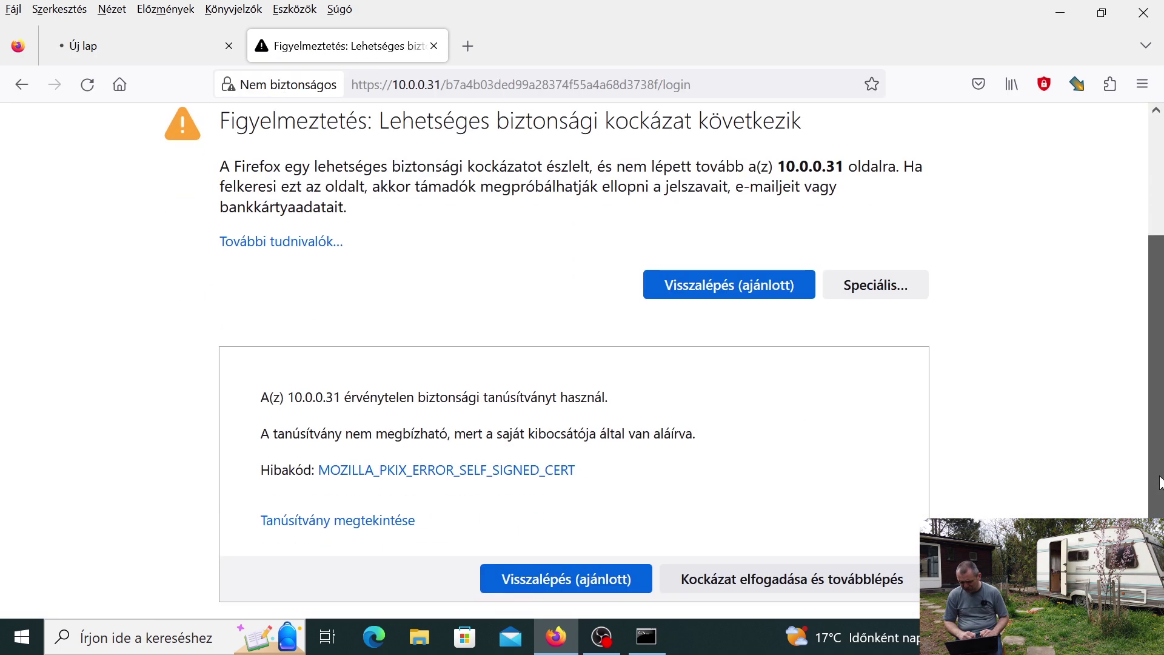
left_click(756, 580)
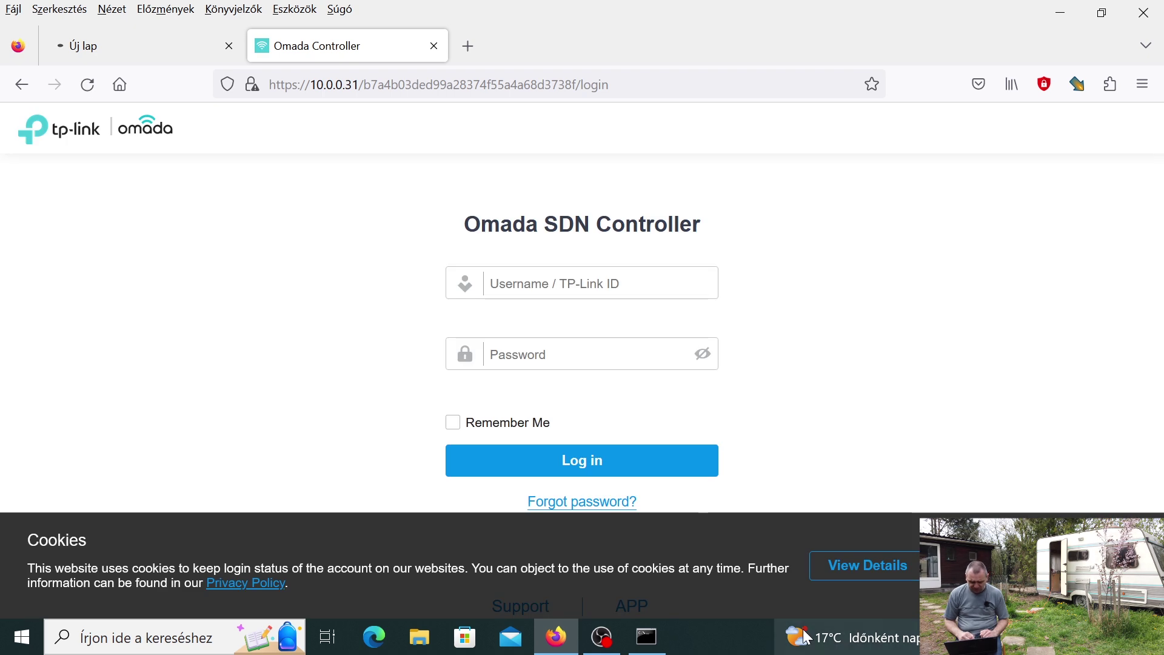
Log in to the Omada Controller as admin with the account password and dismiss the cookie notice
left_click(617, 283)
type("admi")
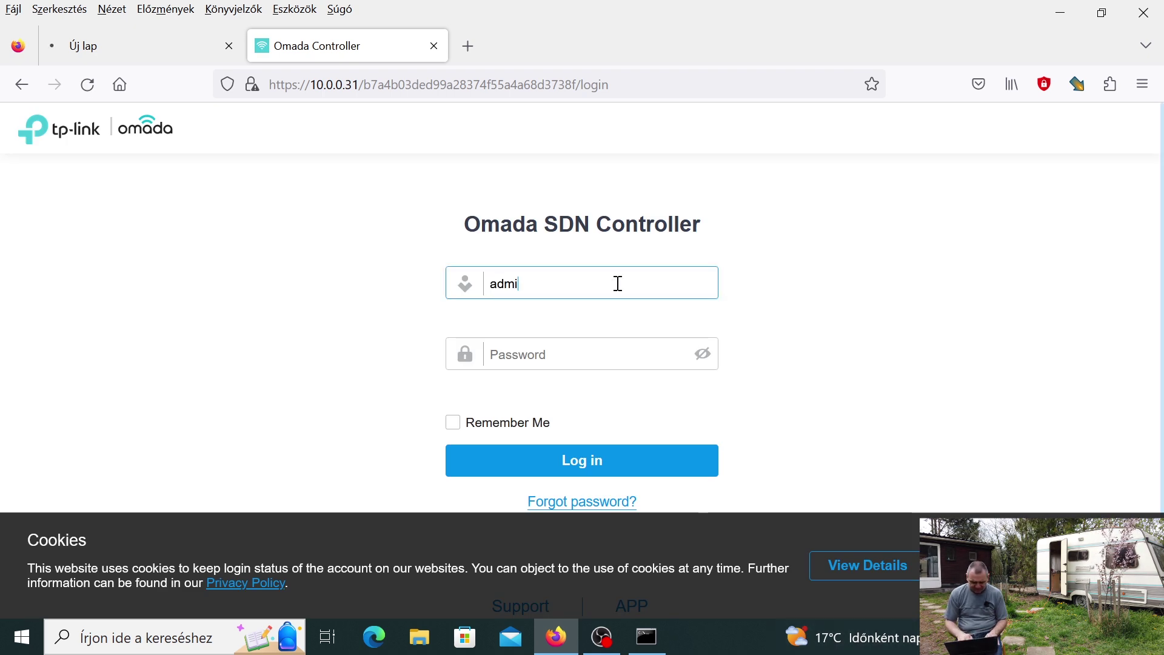
type("n")
left_click(600, 339)
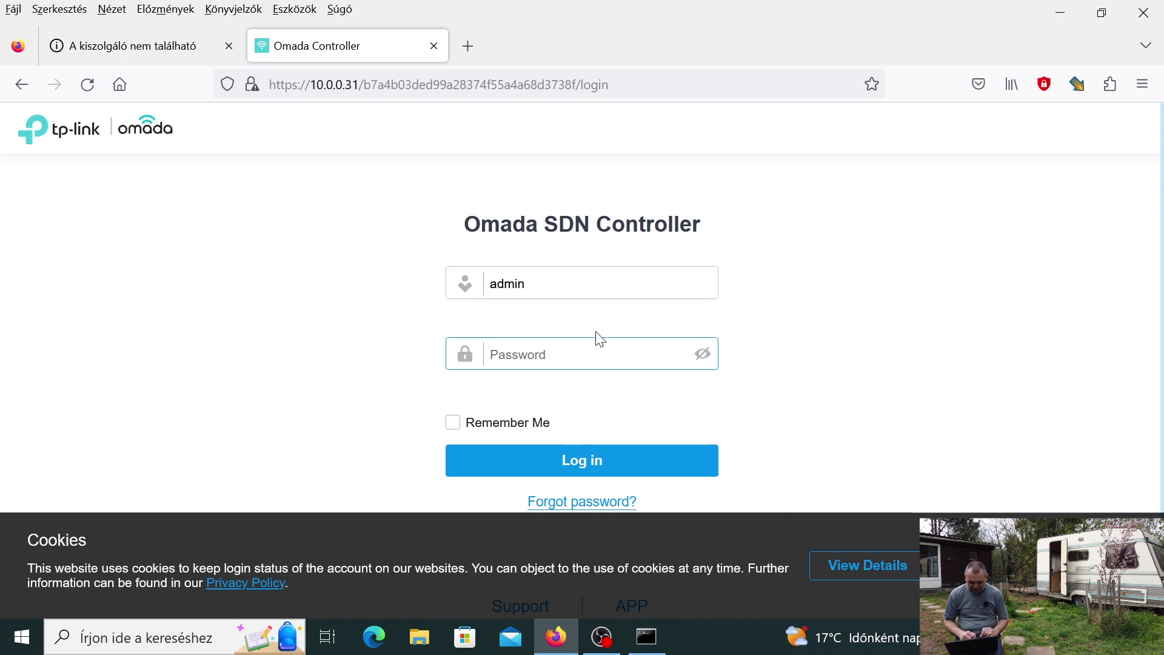
type("••")
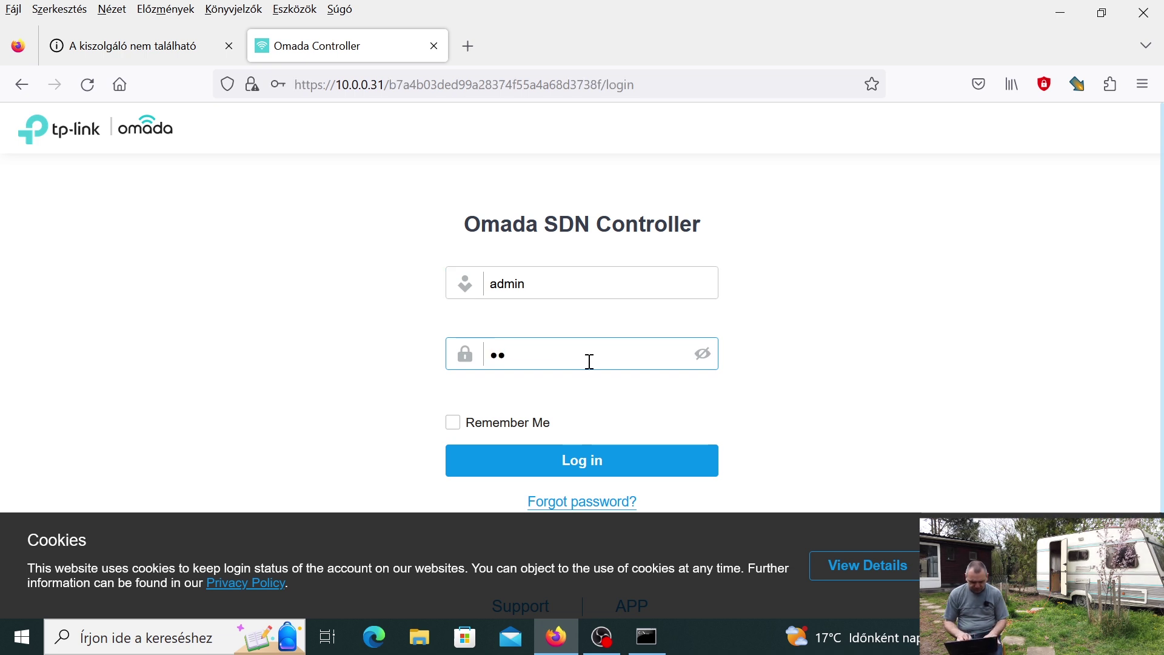
key("Return")
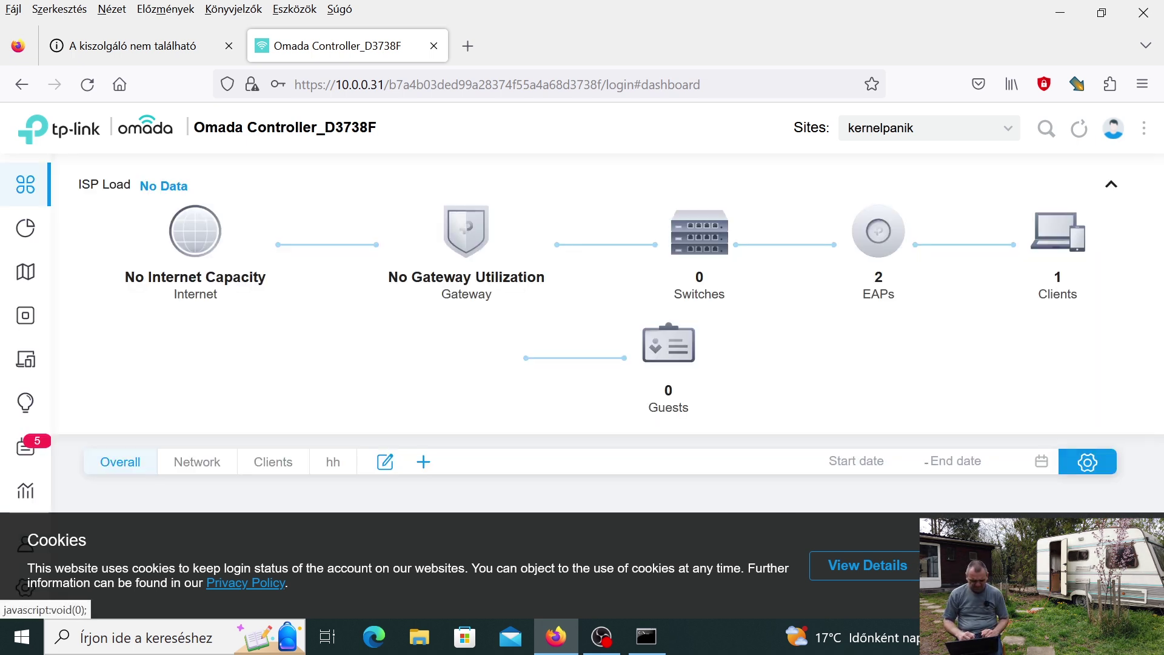
left_click(970, 565)
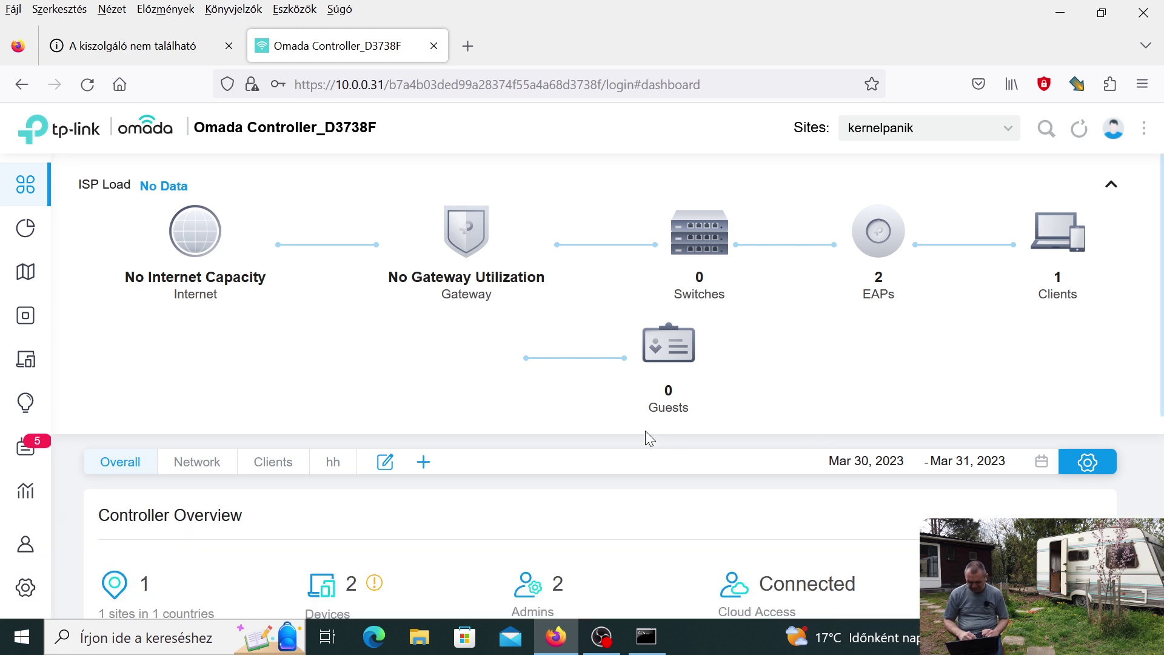
Open the EAP rules for URL filtering in the site's network security settings
mouse_move(37, 382)
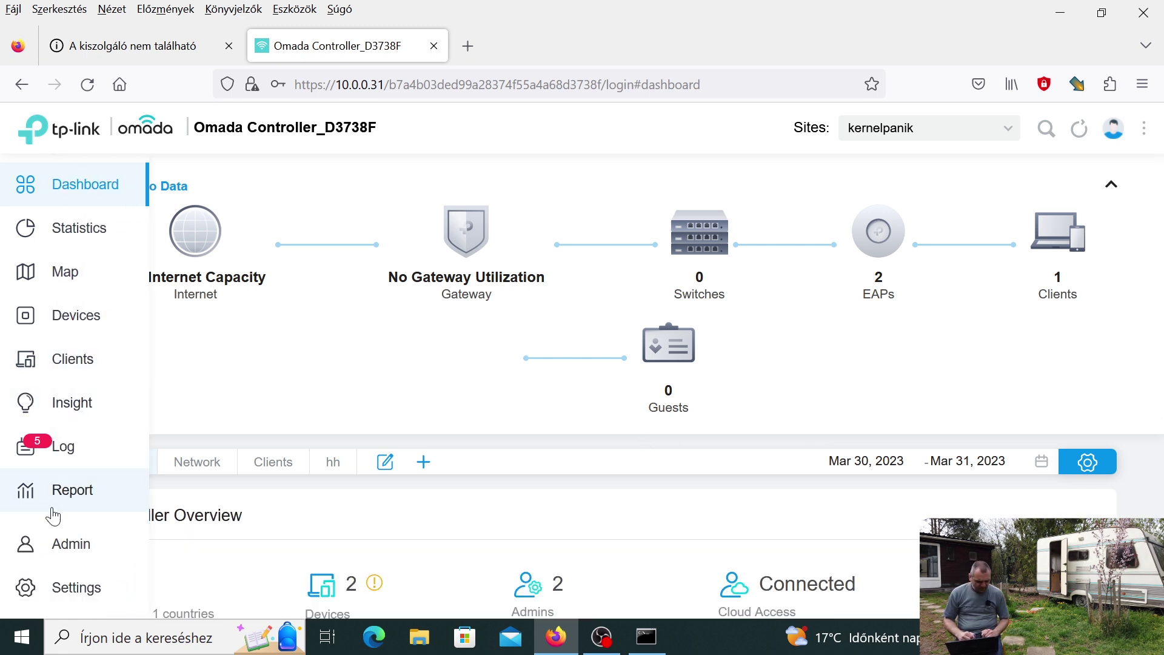
left_click(61, 596)
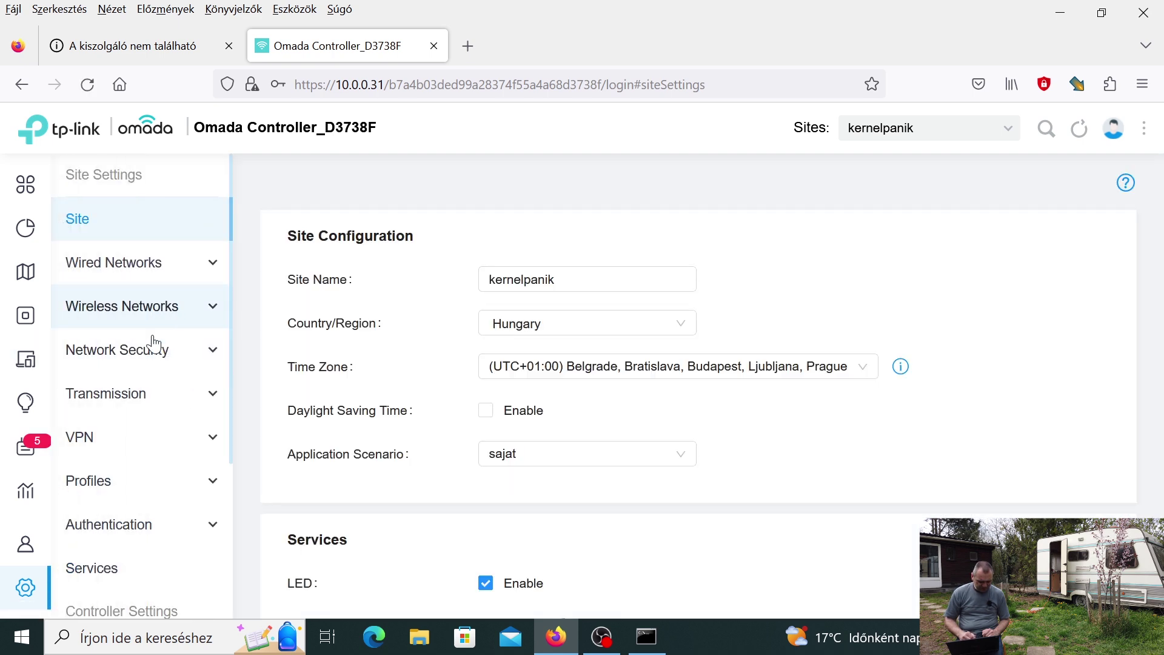
left_click(148, 356)
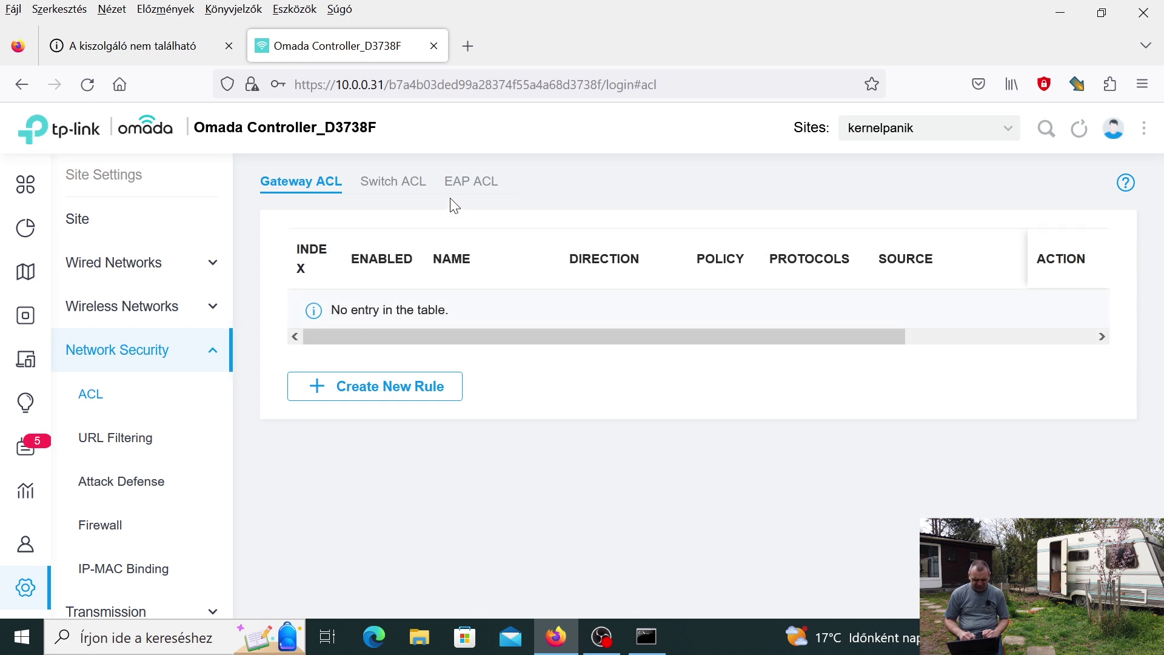
left_click(134, 453)
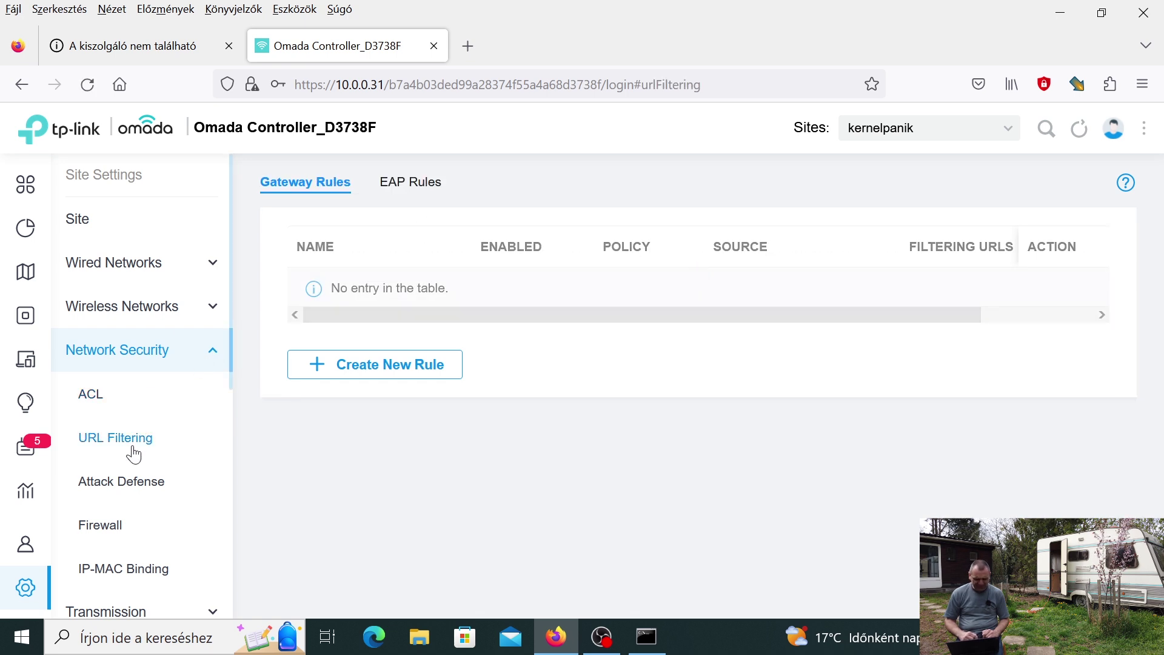
left_click(424, 191)
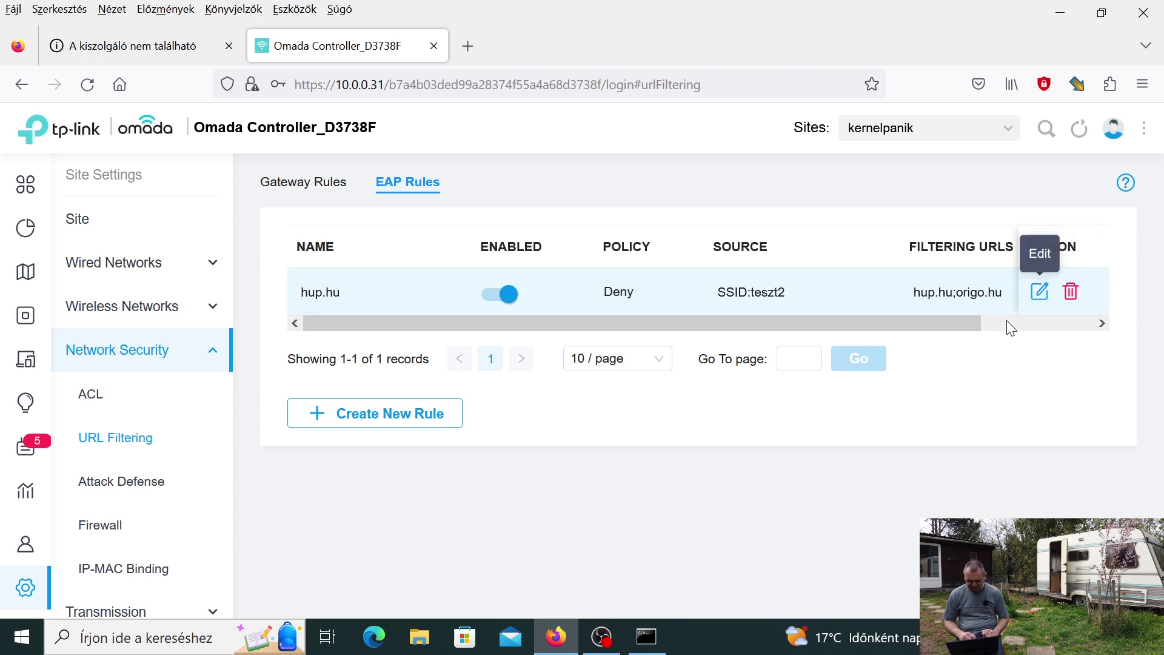
Open the hup.hu EAP rule for editing and rename it tanyacsenol
left_click(1040, 292)
left_click_drag(592, 277, 323, 250)
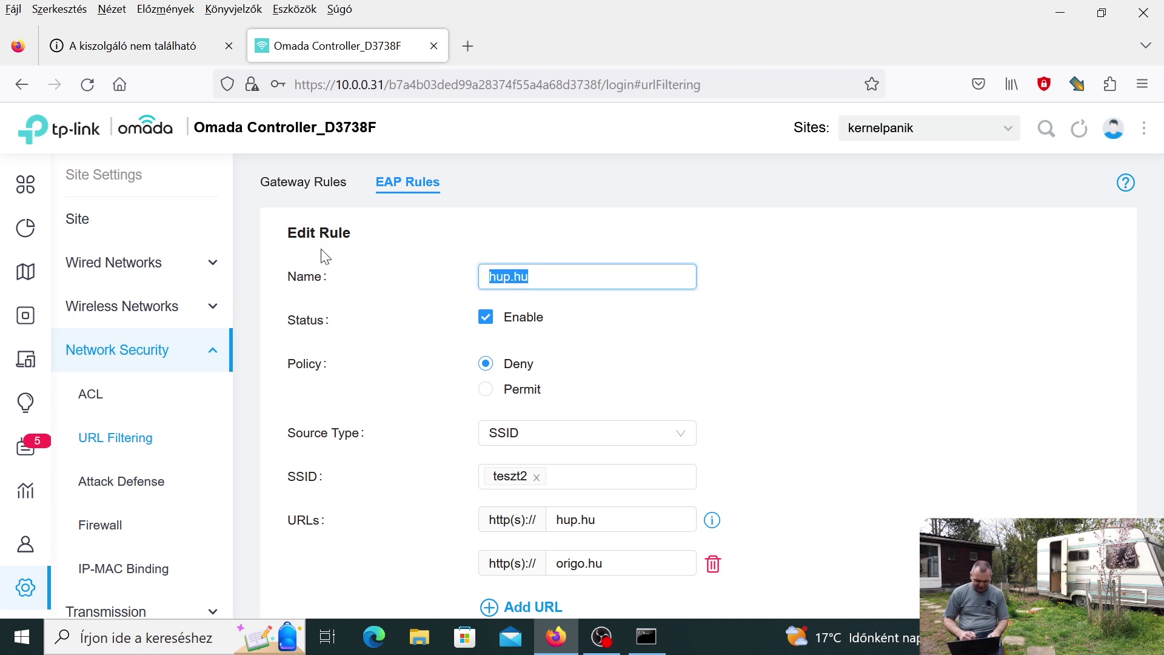
type("tanyacsenol")
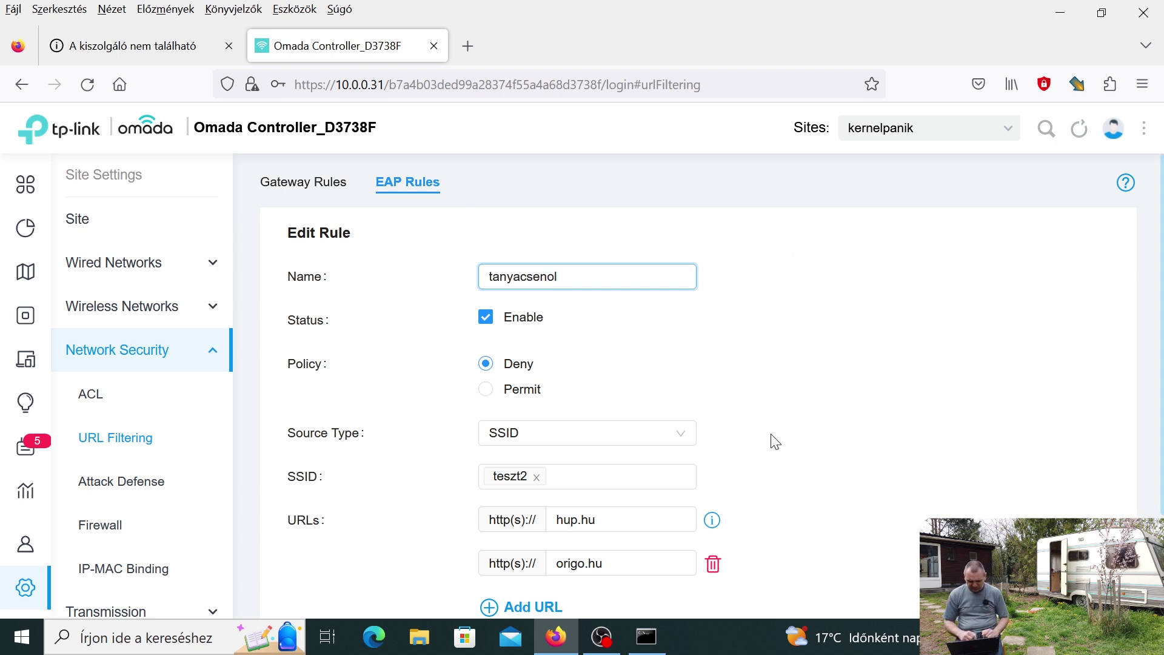
Replace the rule's URLs with only tanyacsenol.hu, and apply it with the policy set to Permit
left_click(714, 564)
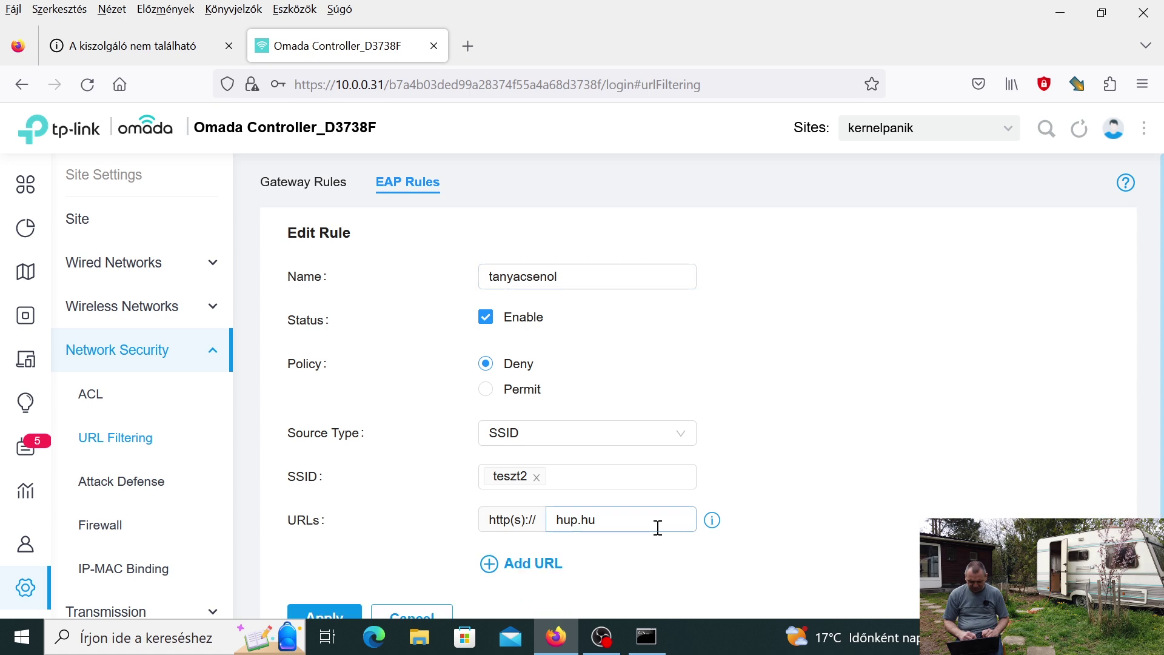
key("ctrl+a")
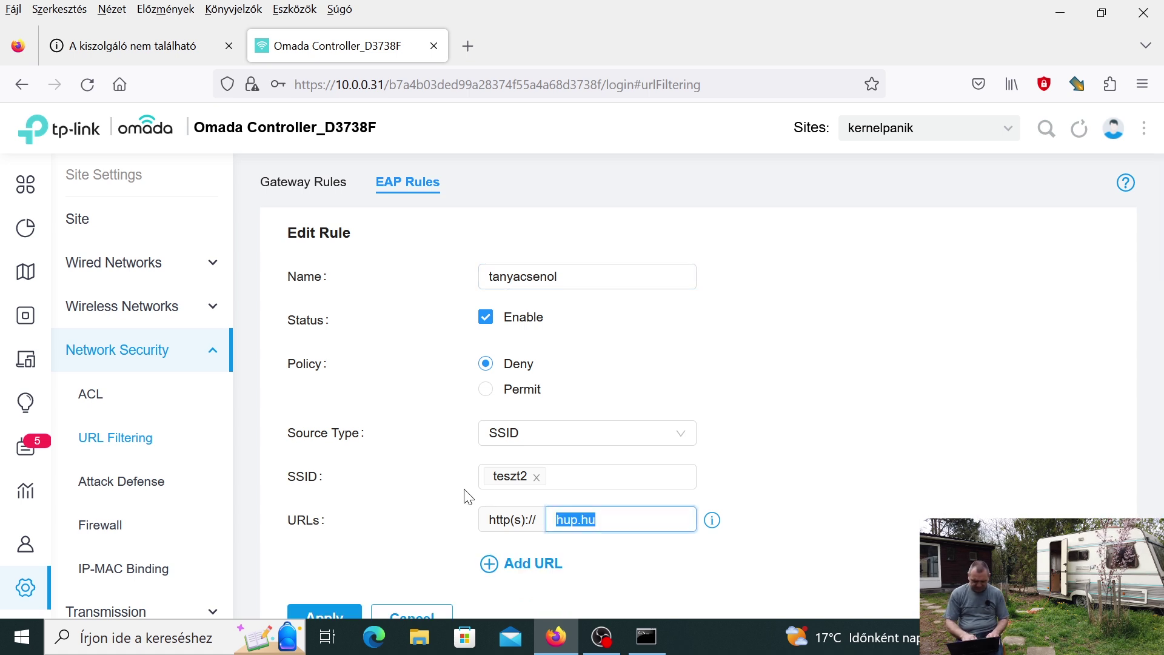
type("tanyacsenol")
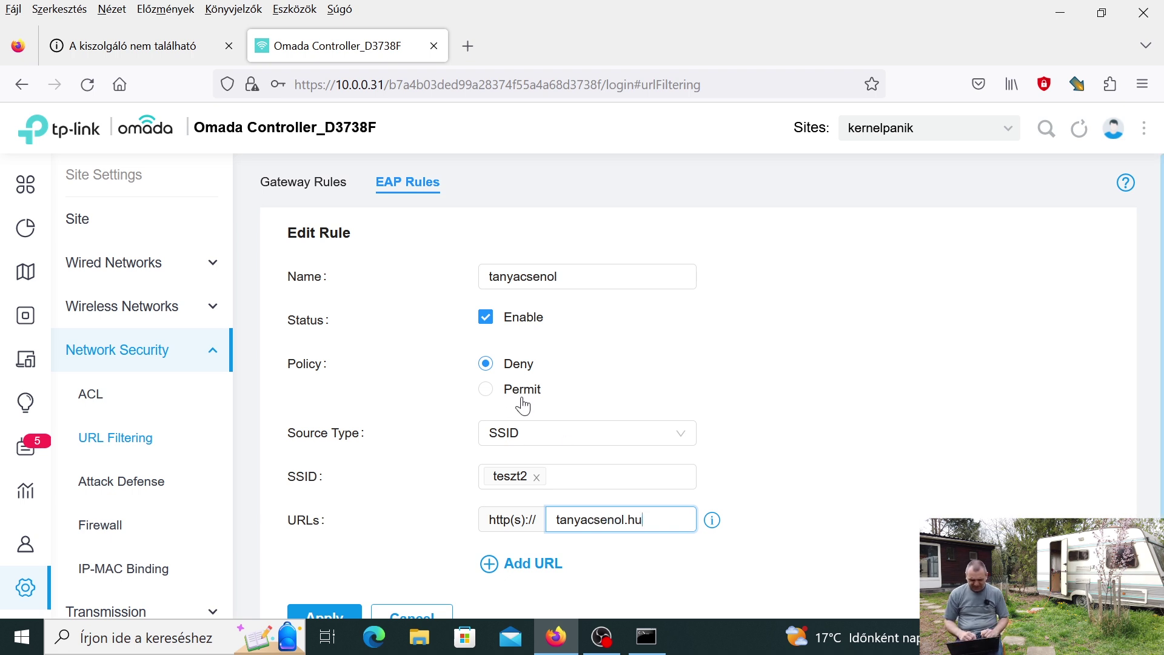
left_click(485, 389)
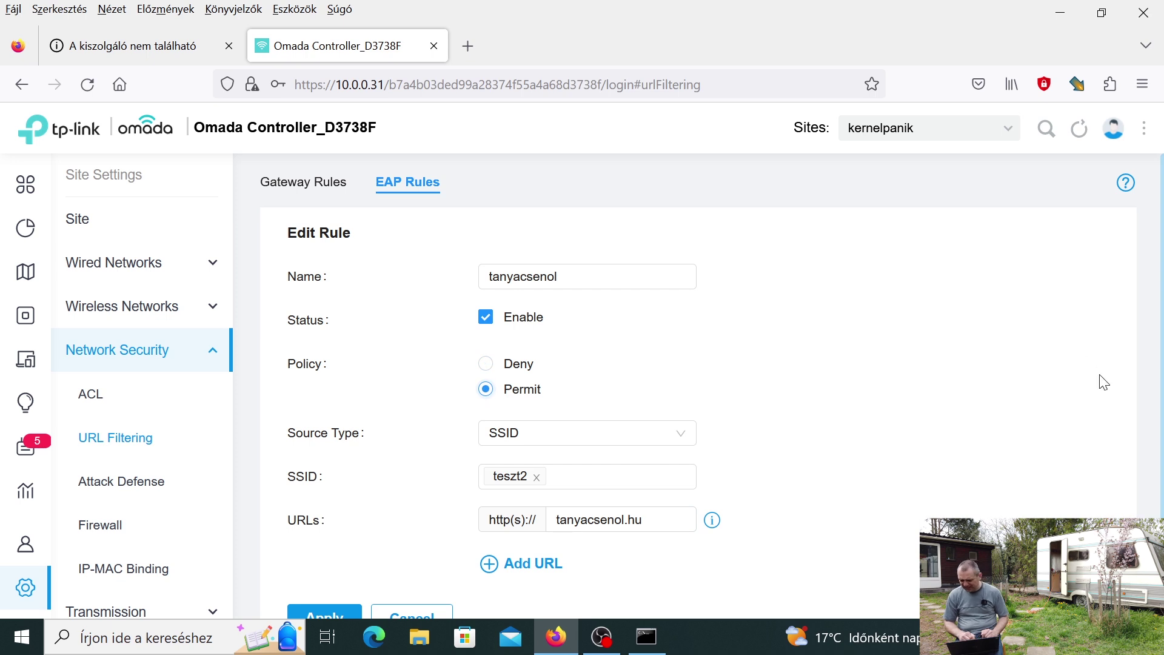
scroll(1159, 452, "down", 2)
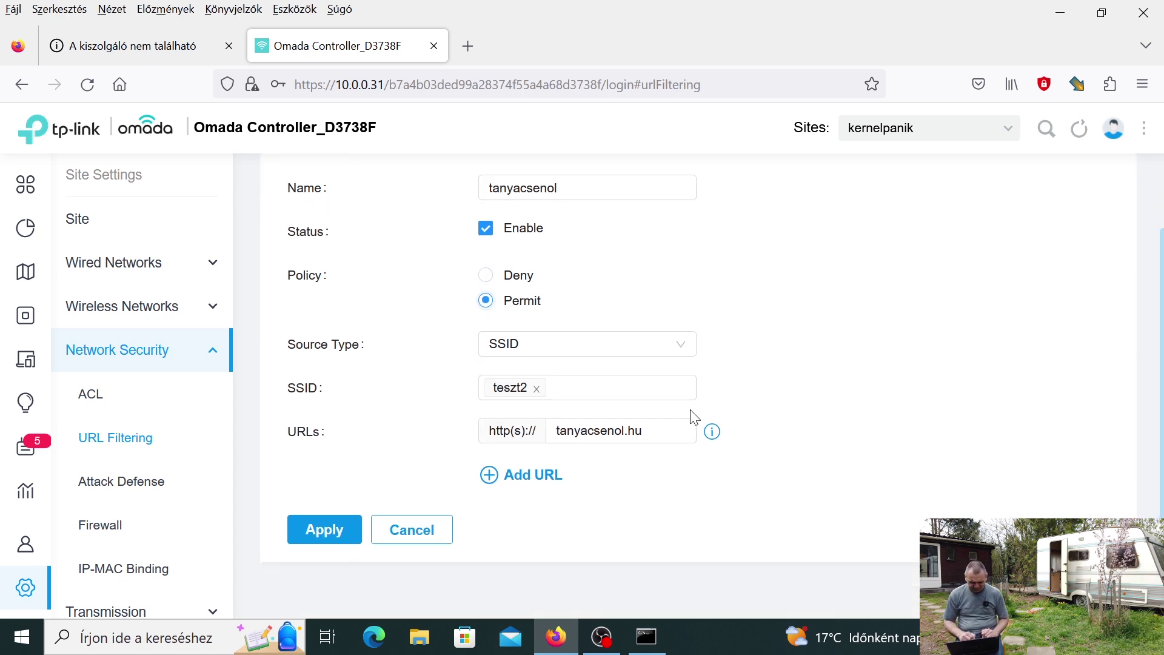
left_click(297, 535)
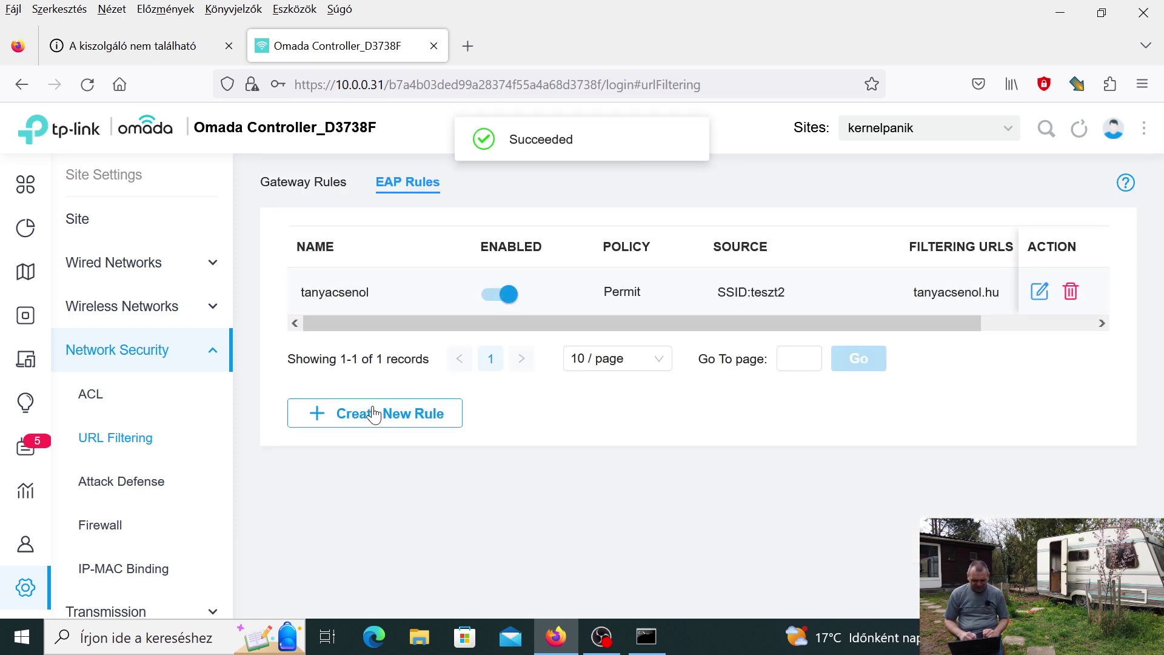
Start a new EAP URL filtering rule named mindent tilt with the Deny policy
left_click(384, 424)
left_click(517, 274)
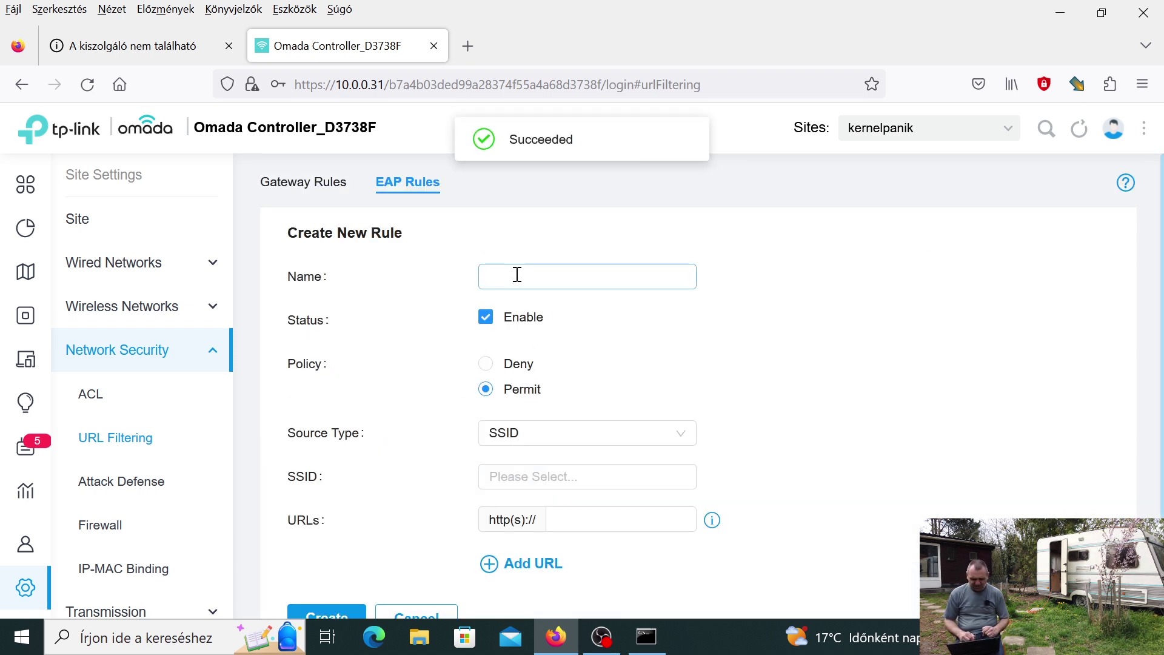
type("mindent tilt")
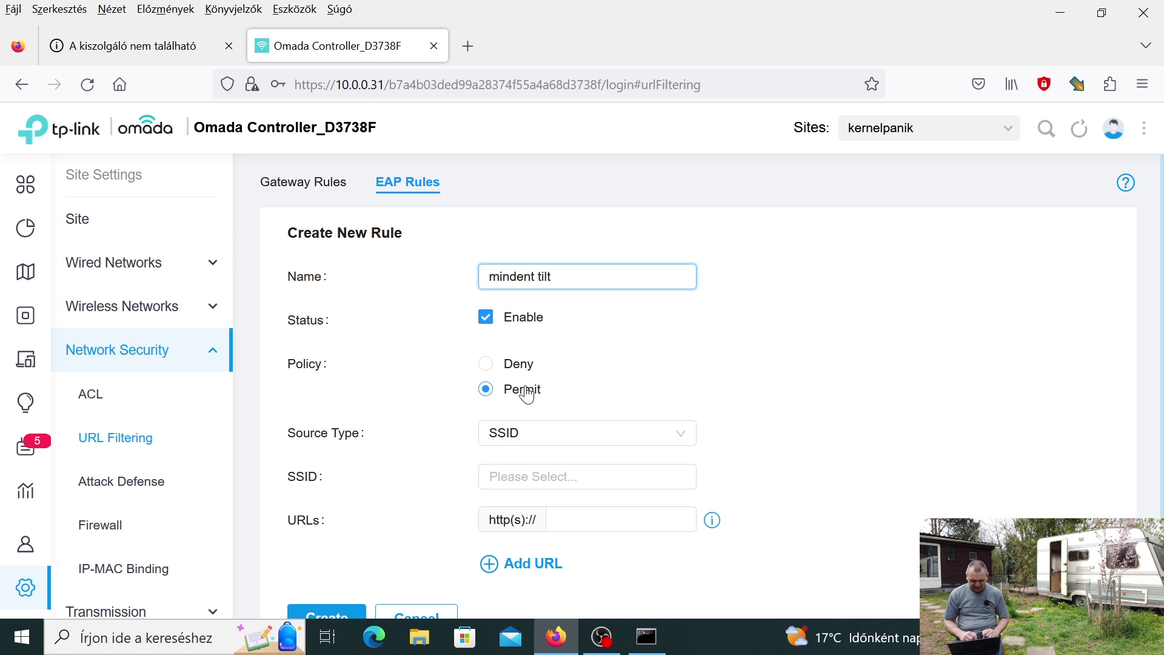
left_click(494, 367)
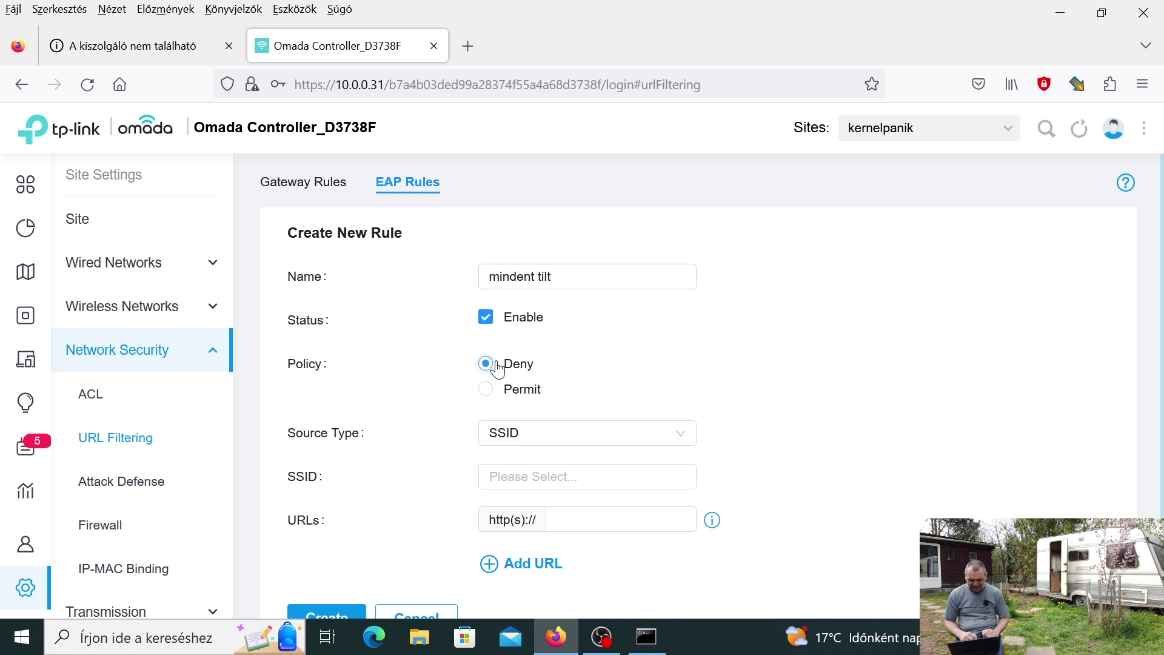
Keep SSID as the new rule's source type and select teszt2 as its network
left_click(683, 443)
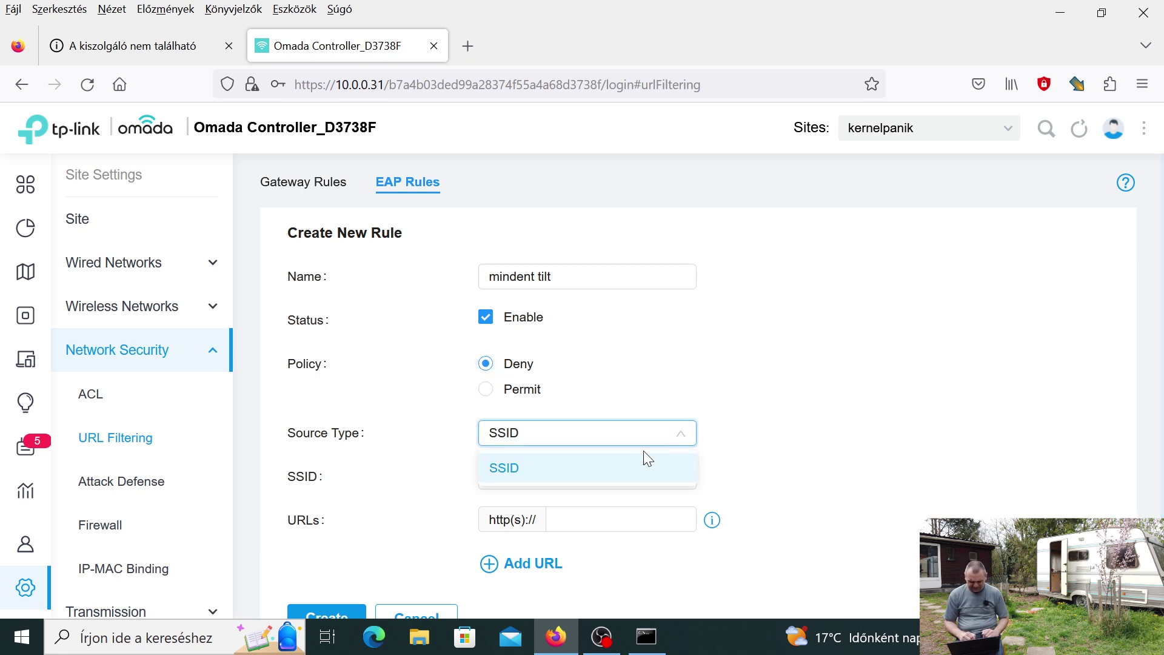
left_click(812, 442)
left_click(676, 474)
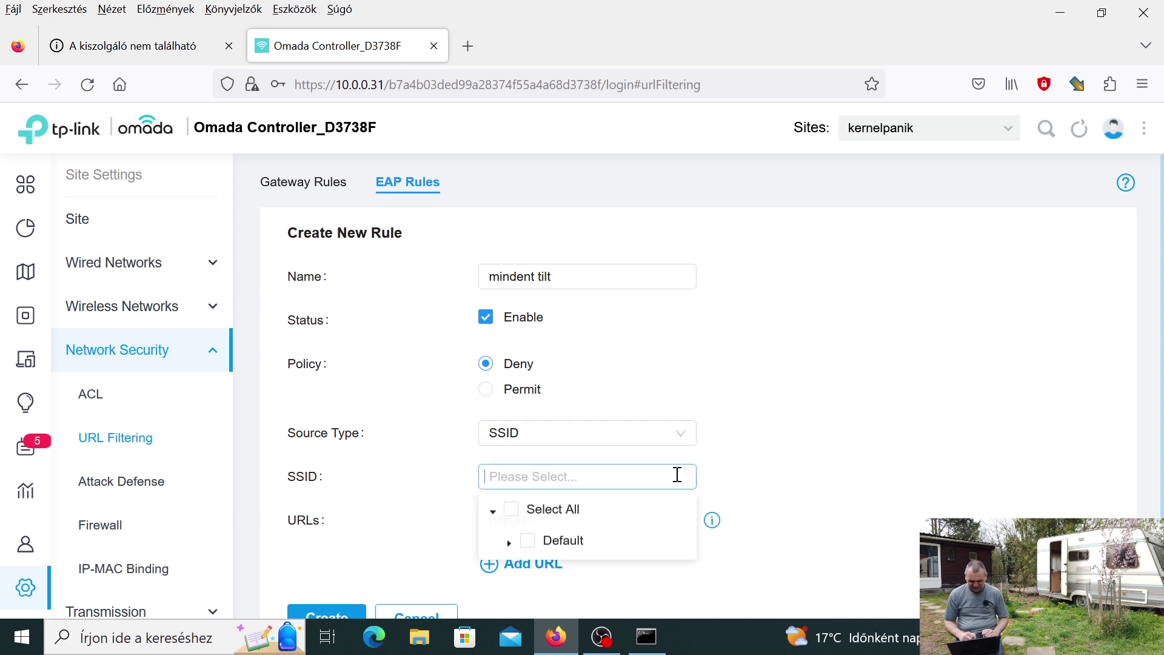
left_click(508, 543)
left_click(544, 441)
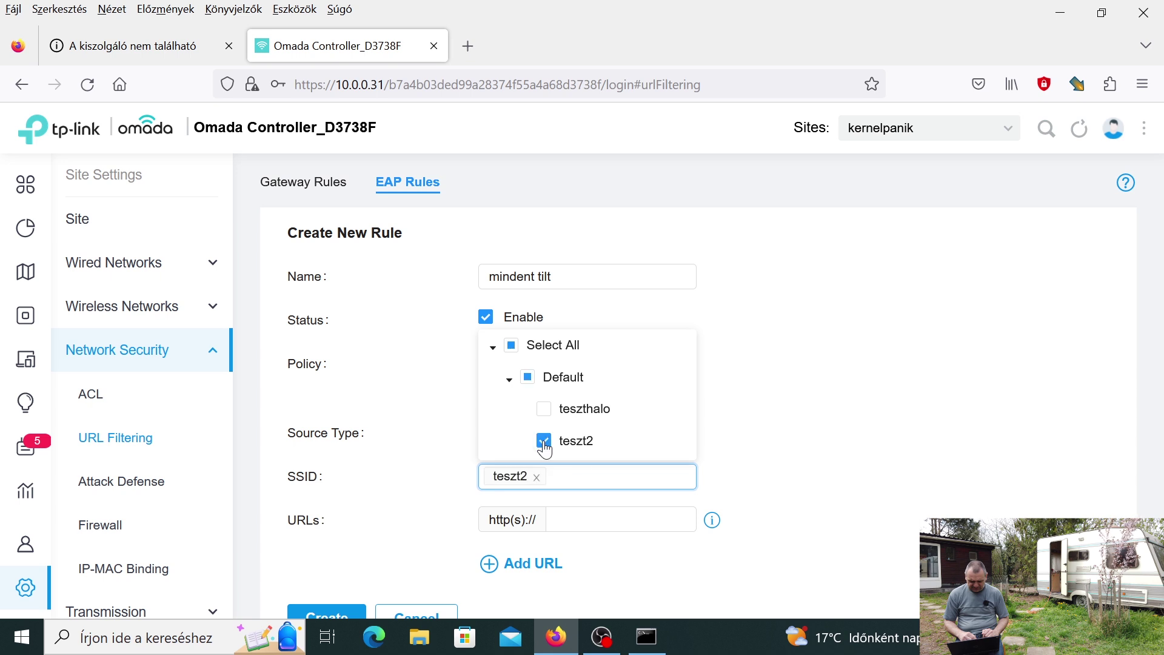
Enter the wildcard * as the rule's URL and create the rule
left_click(668, 520)
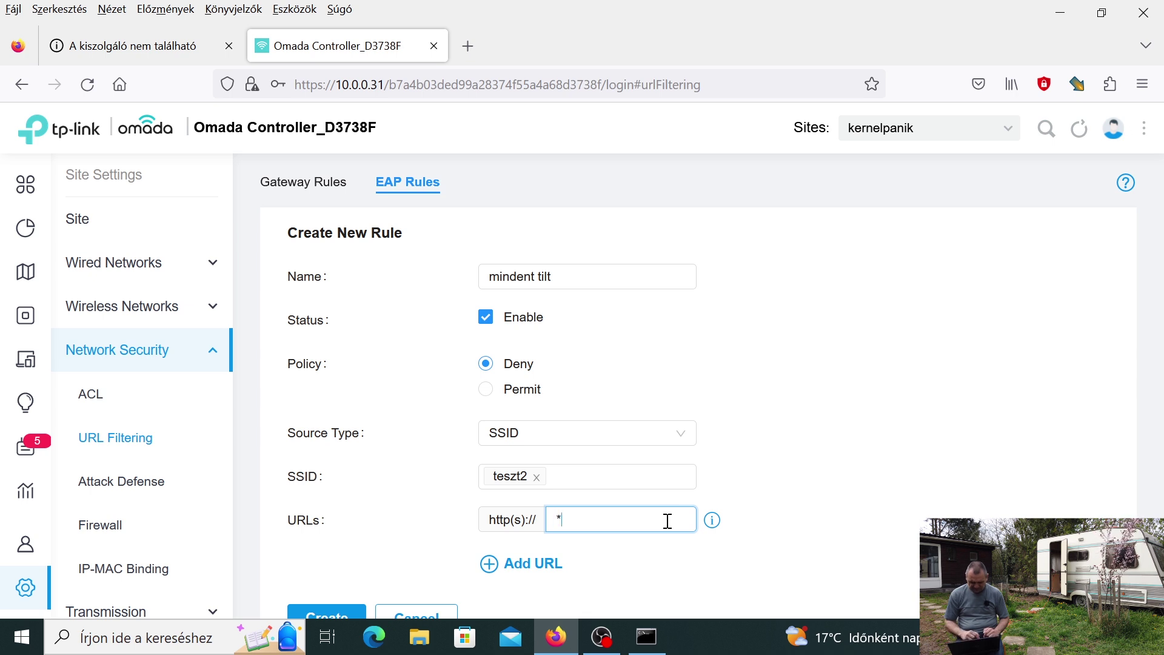
left_click_drag(1160, 304, 1160, 391)
left_click(864, 432)
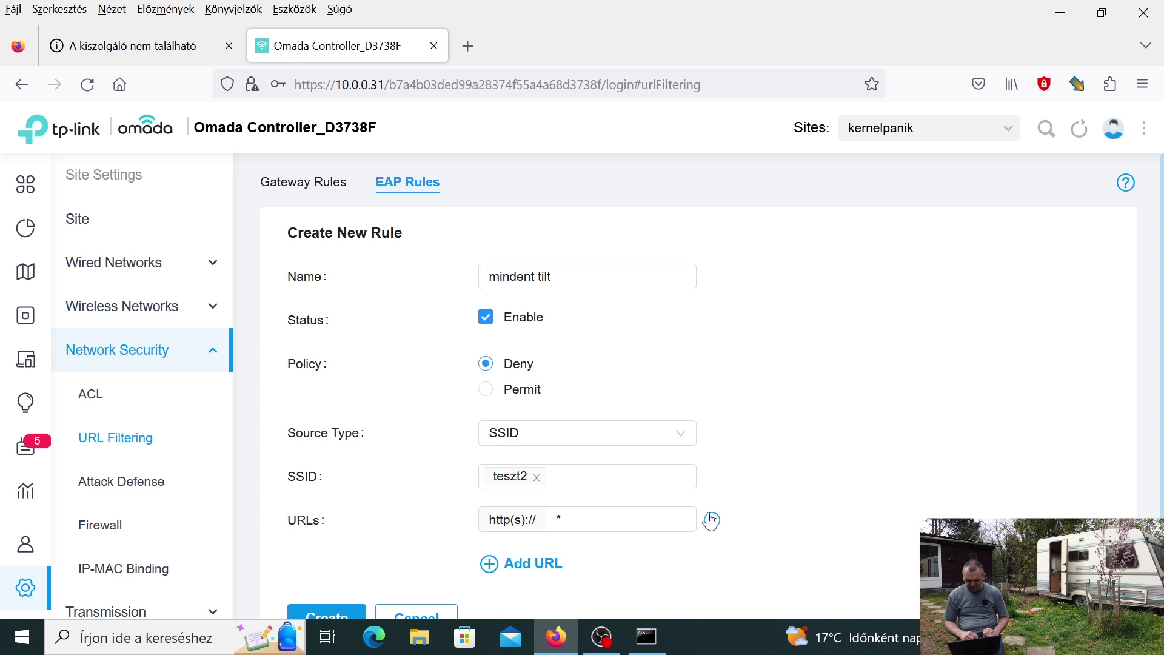
mouse_move(712, 523)
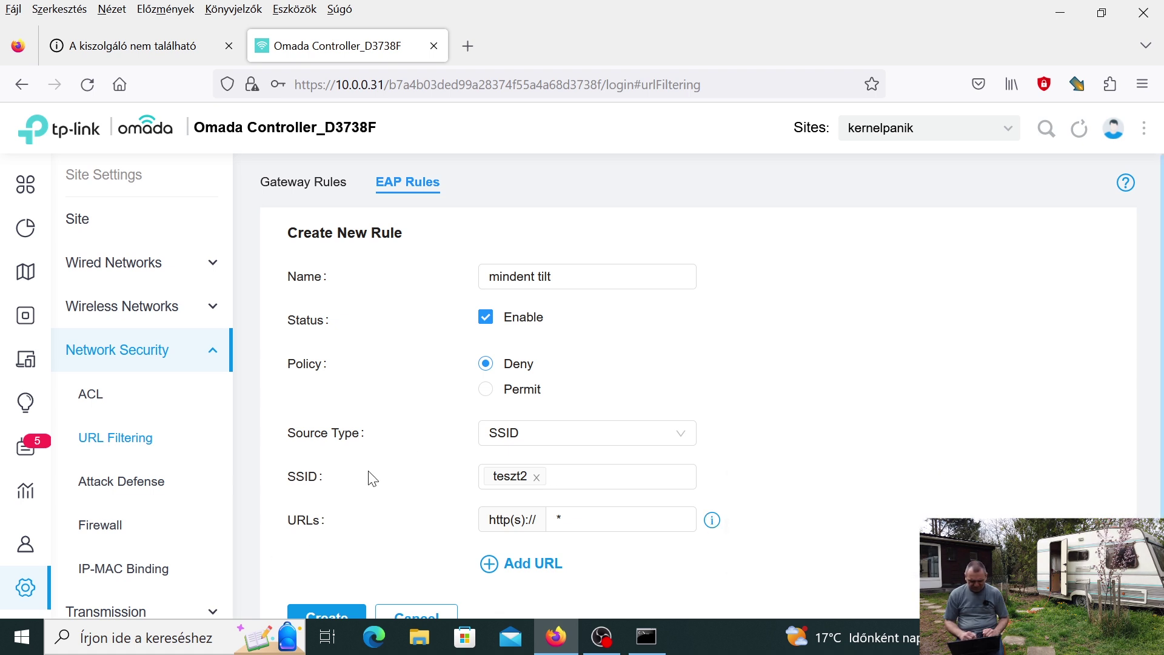
left_click(336, 615)
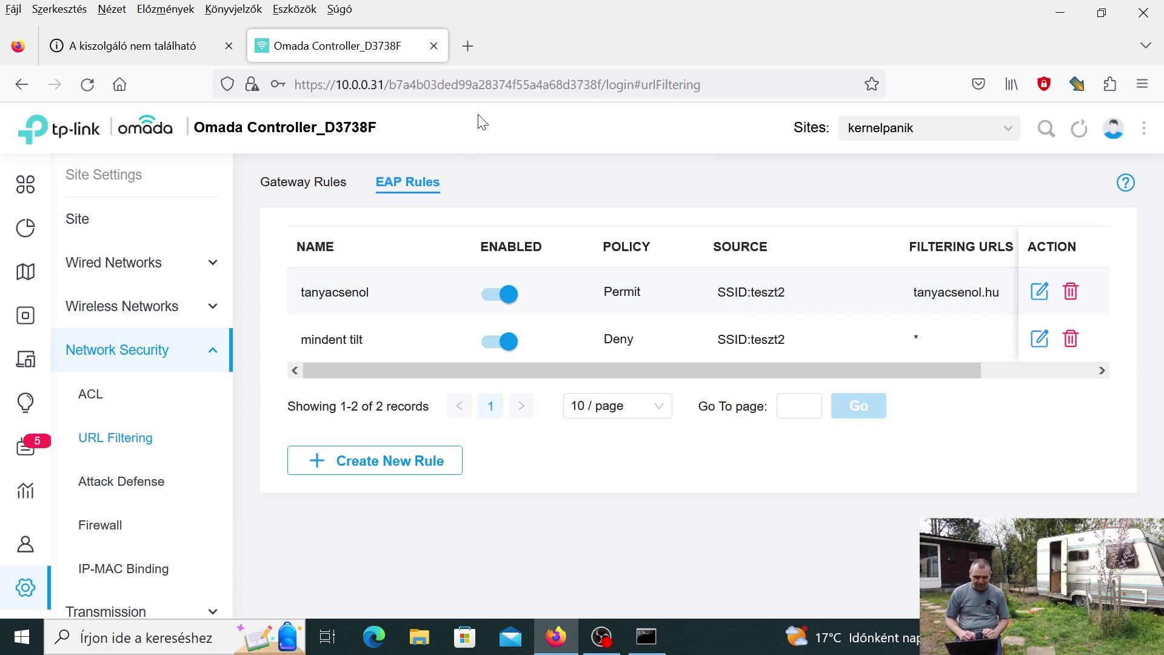
Move the mindent tilt rule above tanyacsenol and test the order by opening hup.hu and tanyacsenol.hu in new tabs
left_click_drag(285, 338, 314, 268)
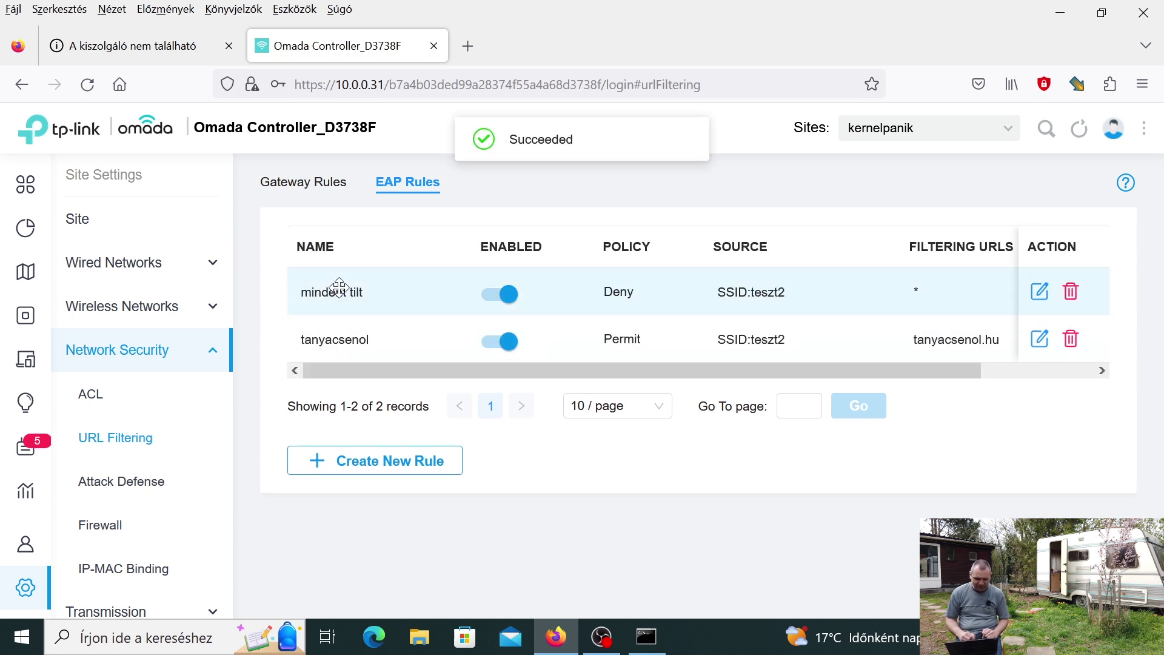
left_click(477, 50)
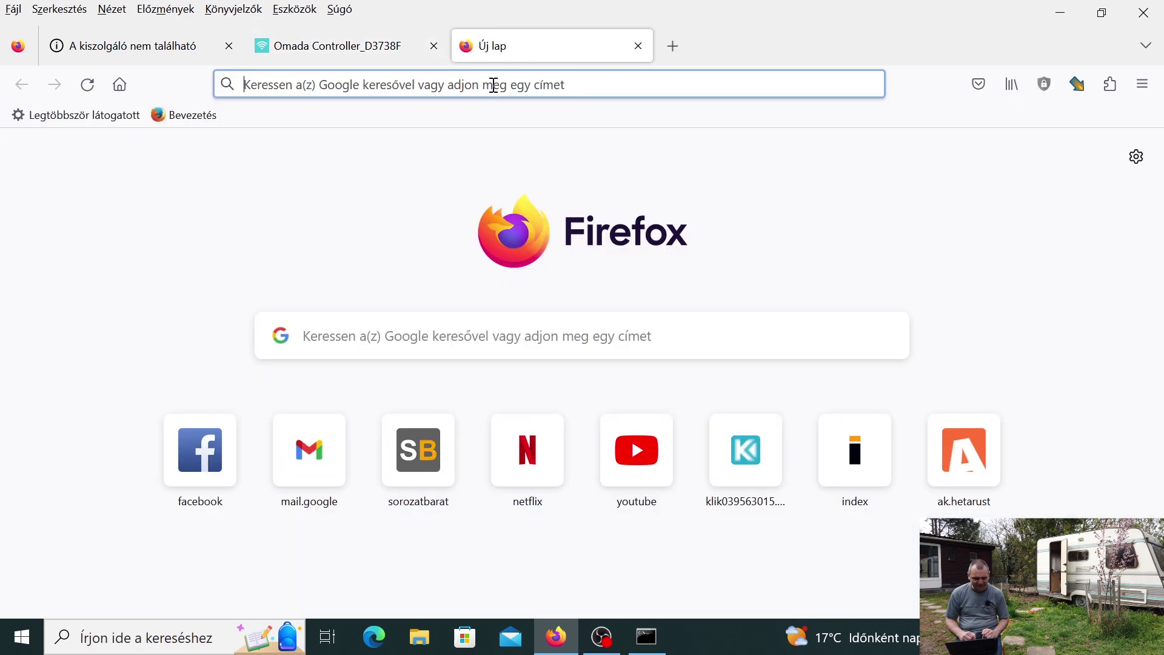
type("hup.hu")
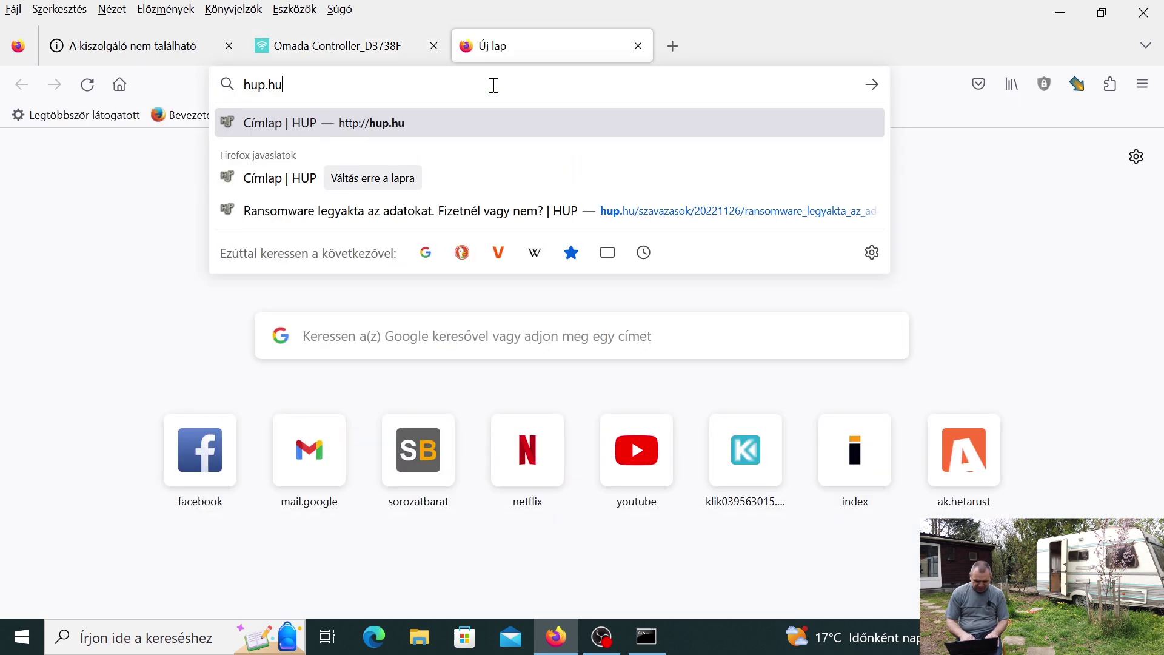
key("Return")
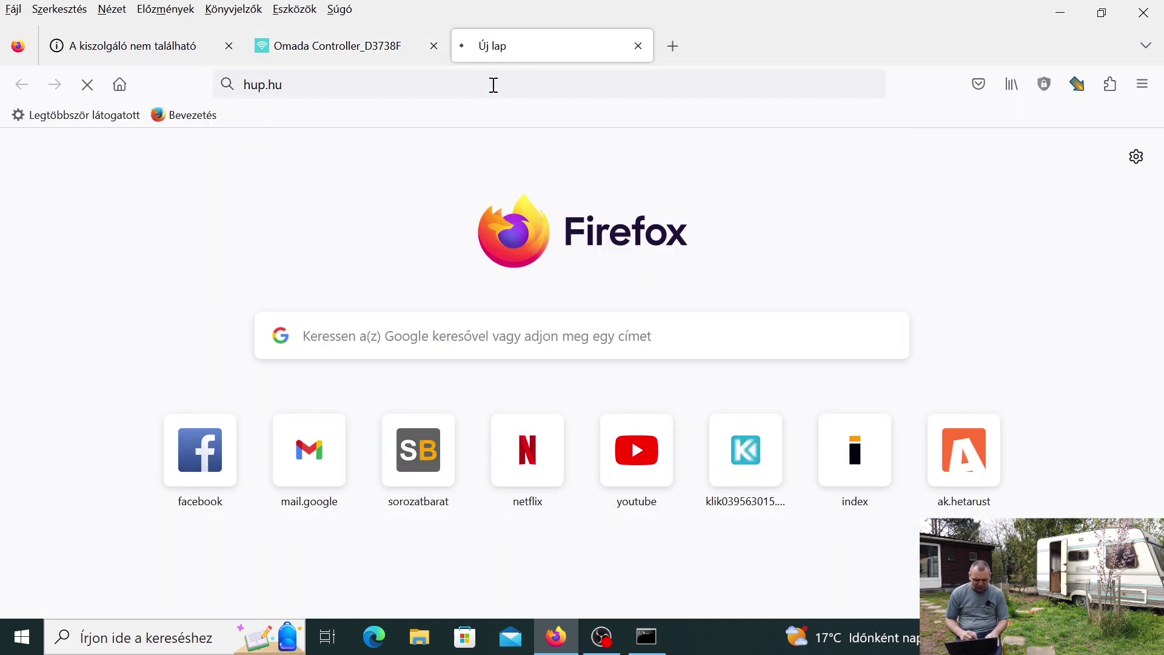
left_click(672, 45)
type("ta")
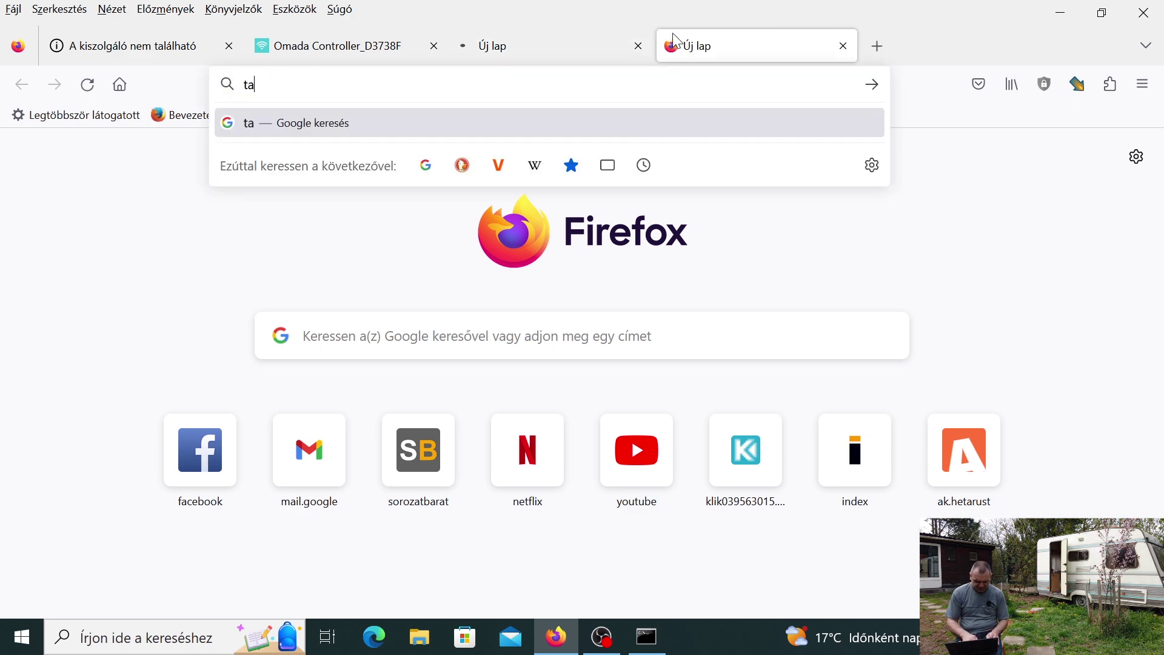
type("nyacsenol")
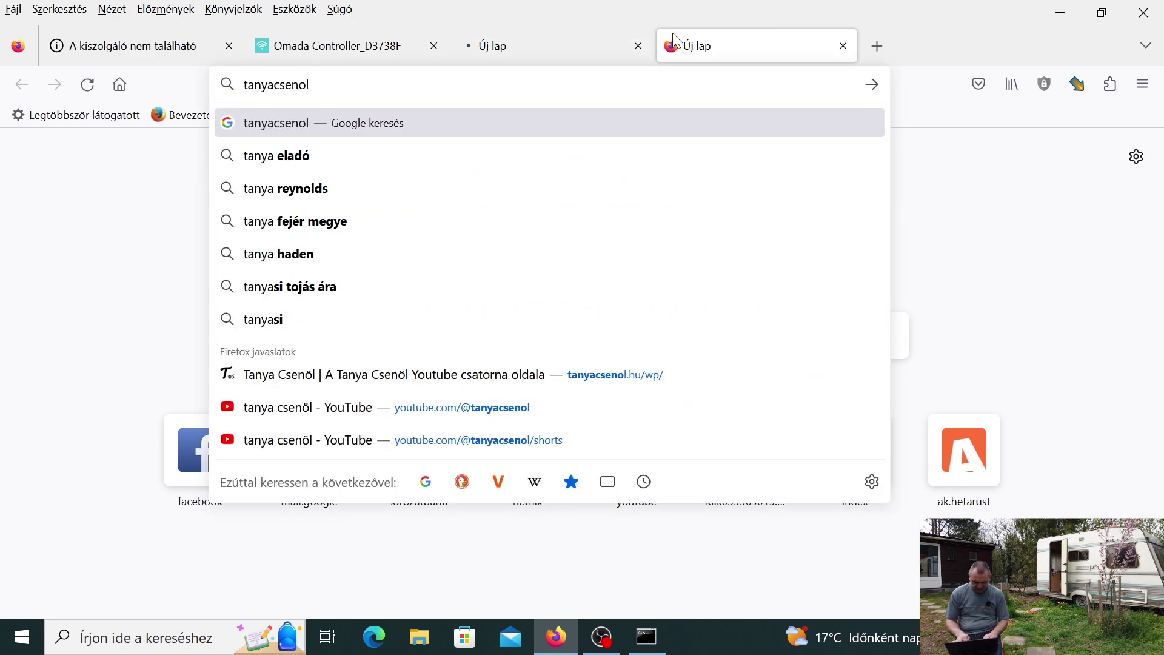
type(".hu")
key("Return")
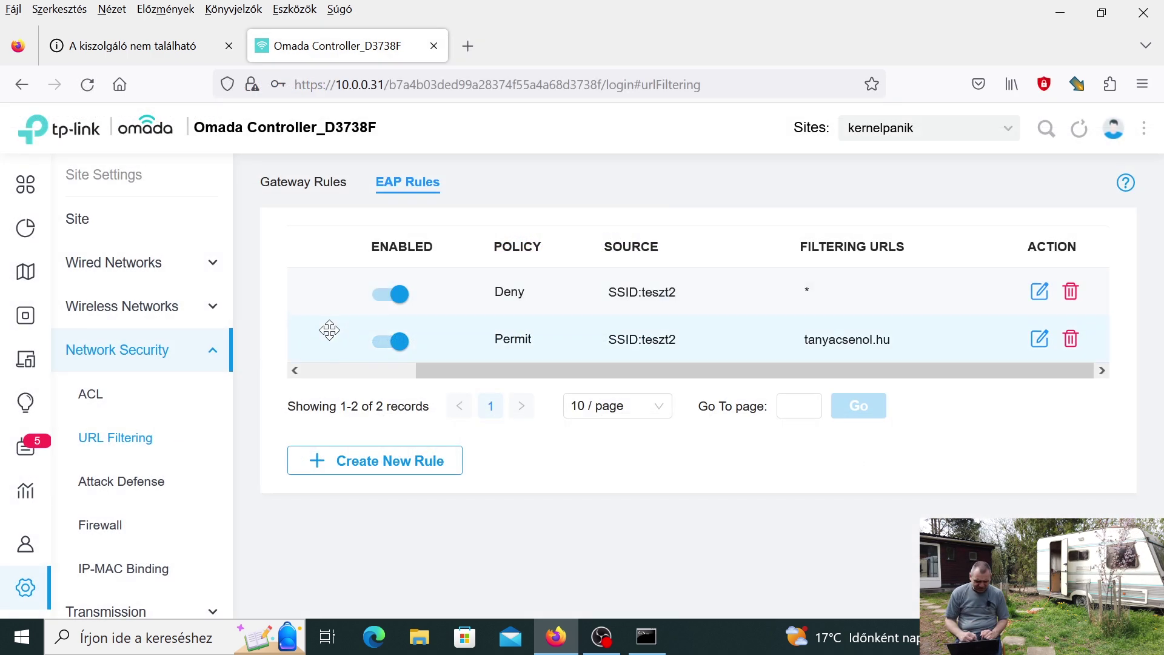
Place the tanyacsenol permit rule above the deny rule and test by opening hup.hu and index.hu in new tabs
left_click_drag(329, 330, 329, 292)
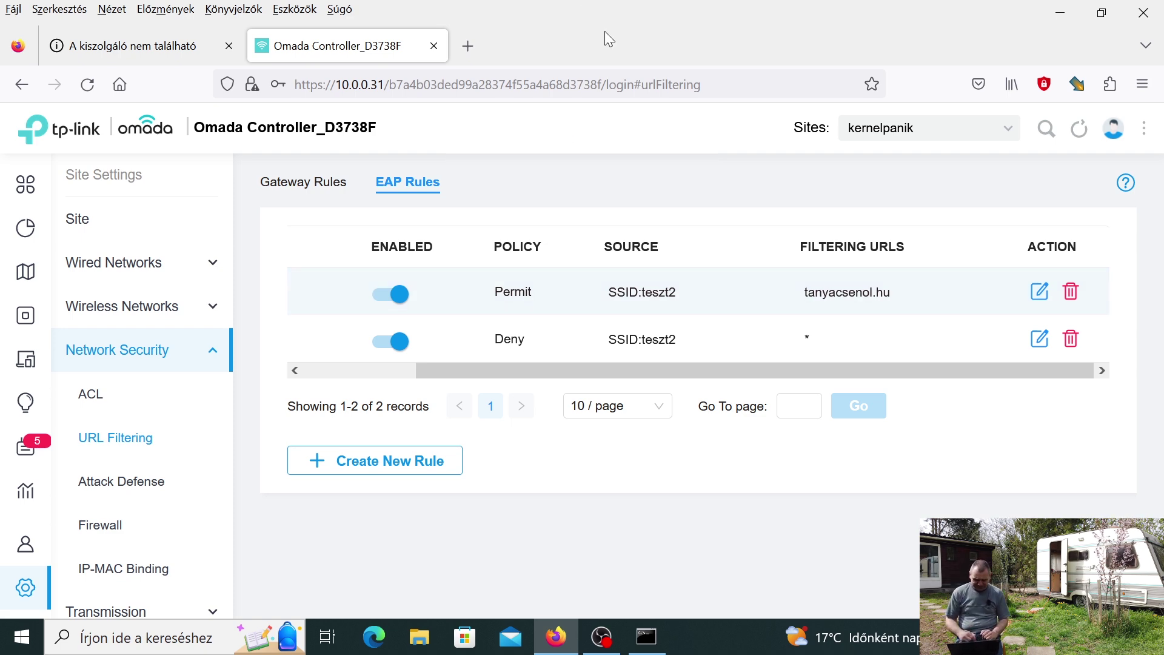
left_click(467, 48)
type("hup.hu")
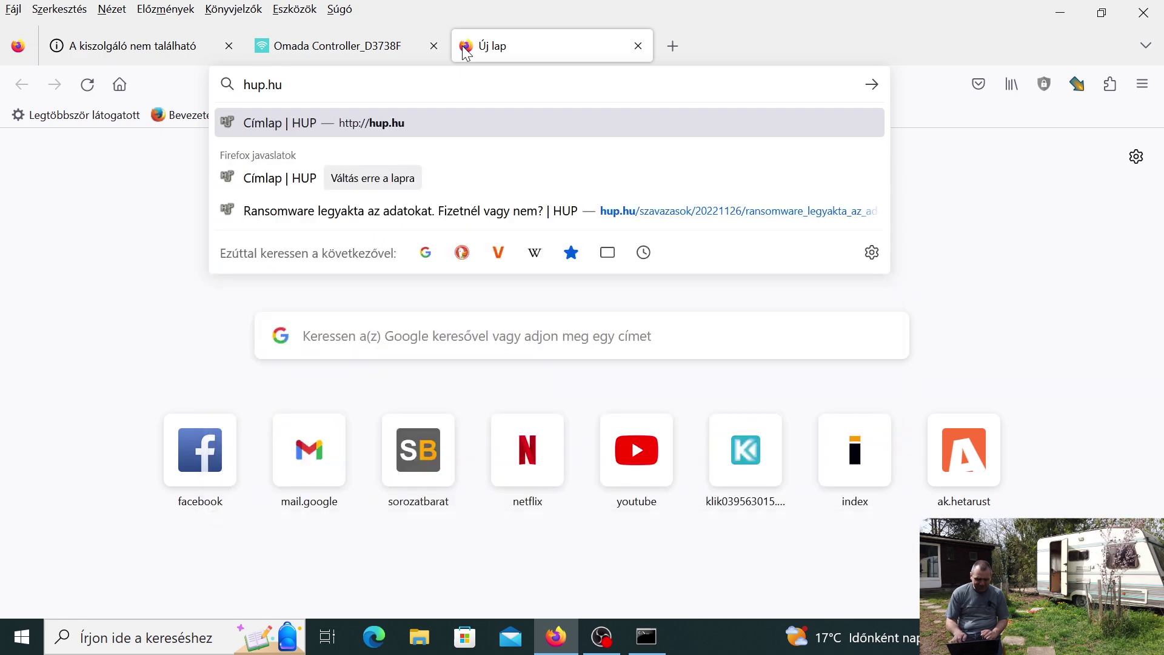
key("Return")
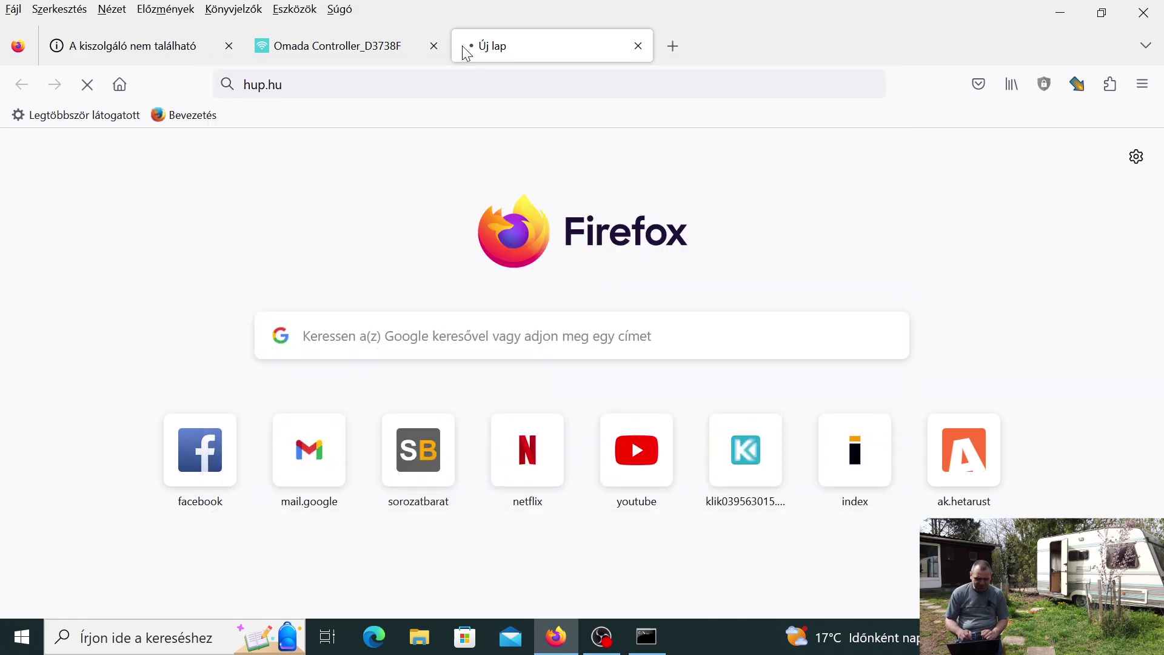
left_click(672, 46)
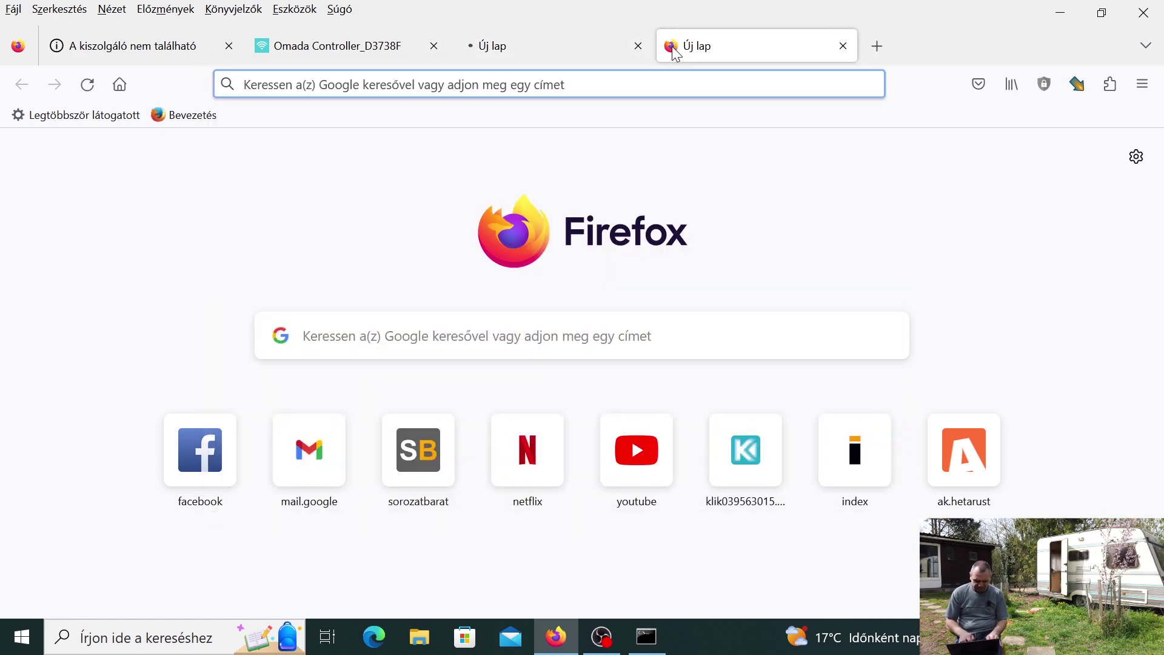
type("index.hu")
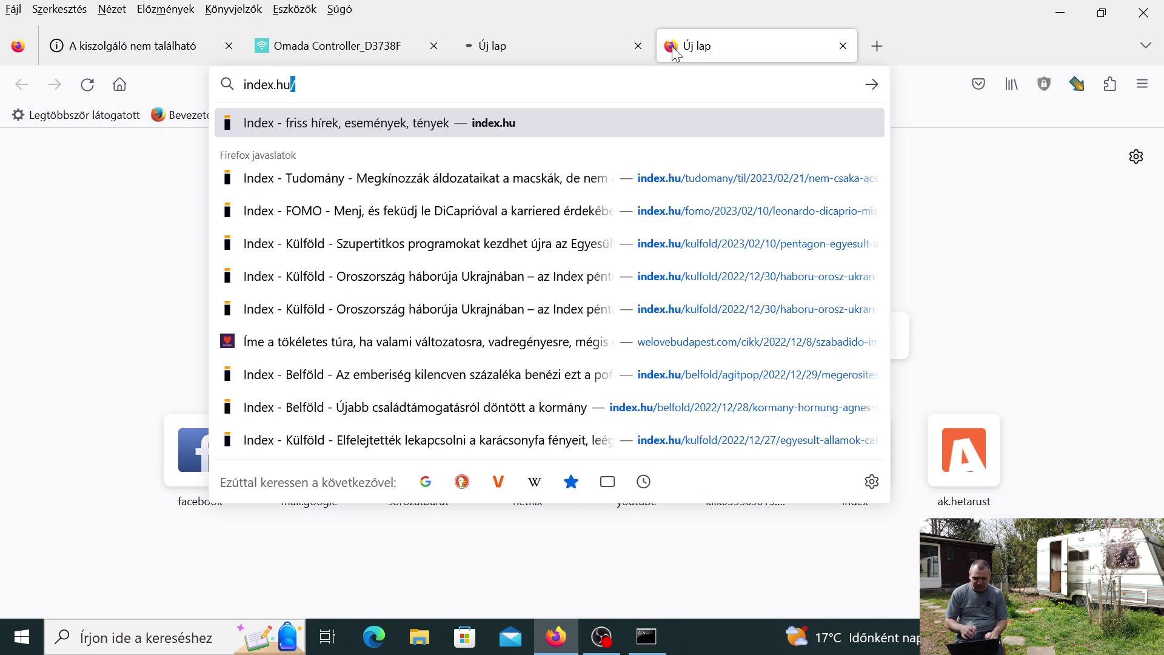
key("Return")
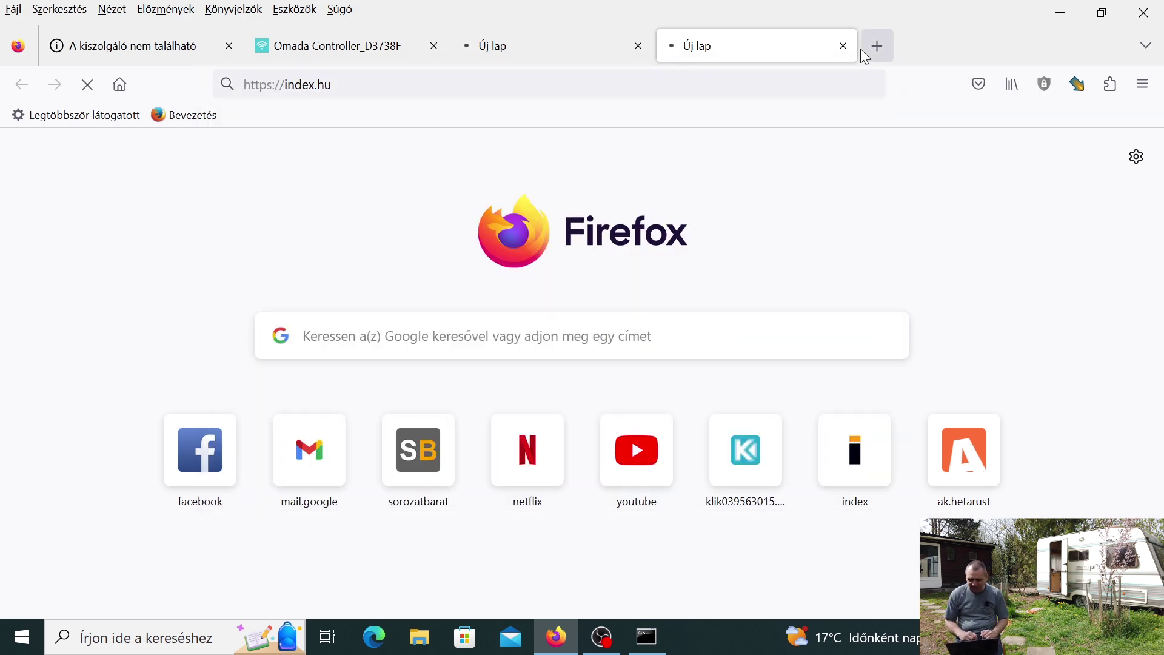
Open tanyacsenol.hu in another new tab to test the permit rule
left_click(868, 51)
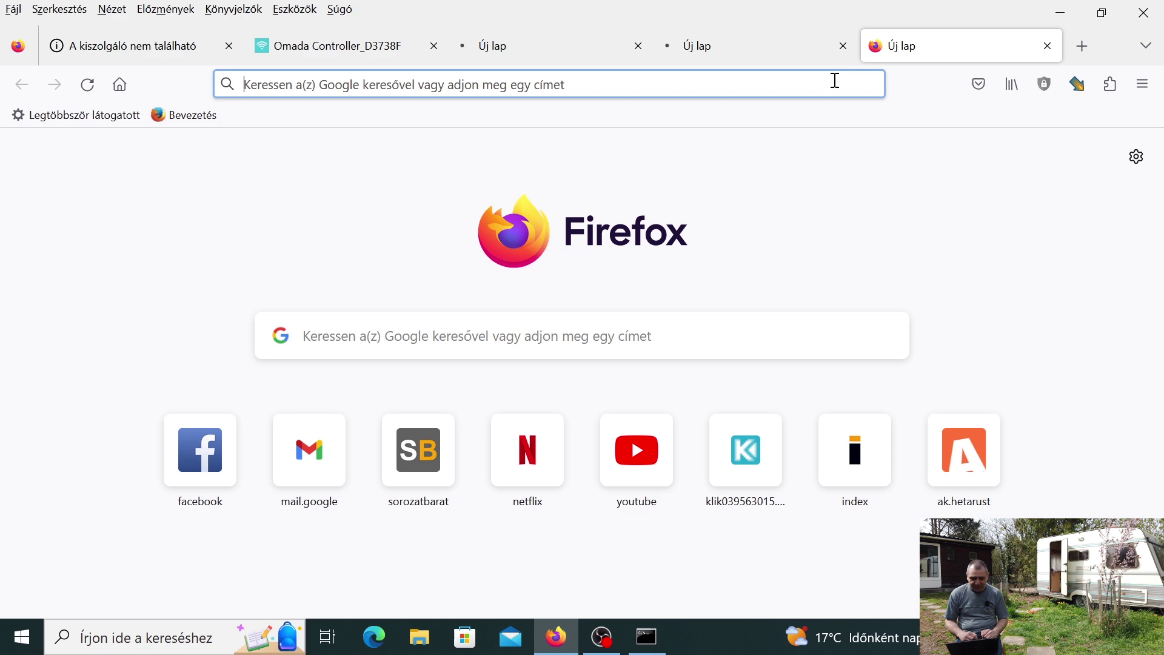
left_click(830, 85)
type("ran")
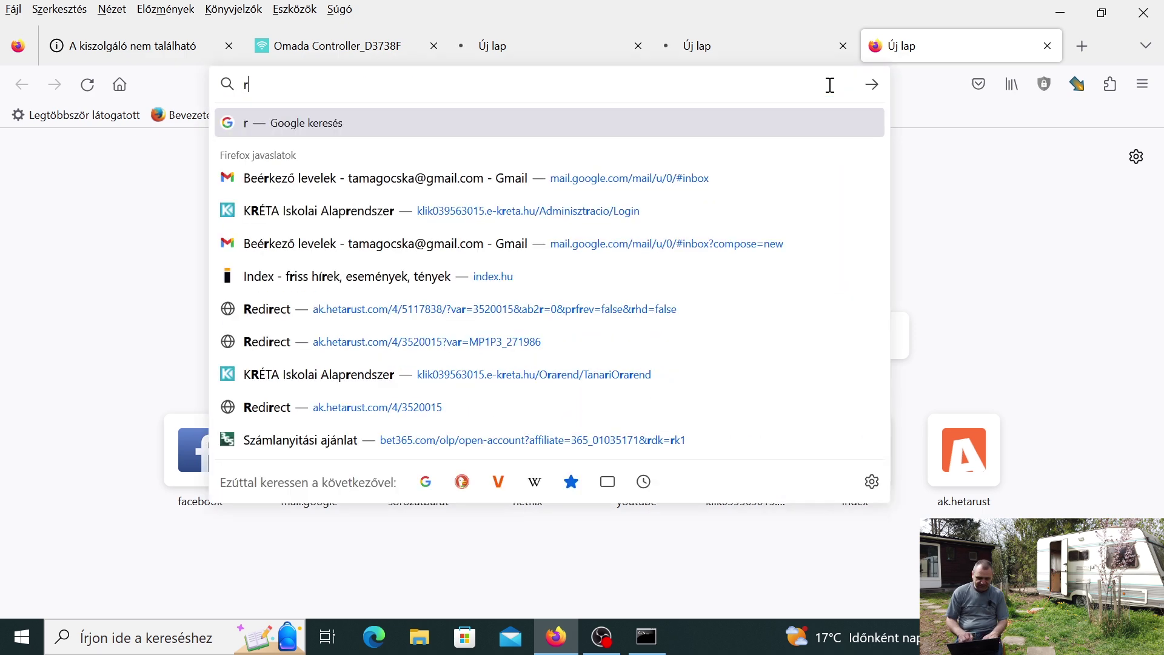
key("BackSpace")
key("BackSpace")
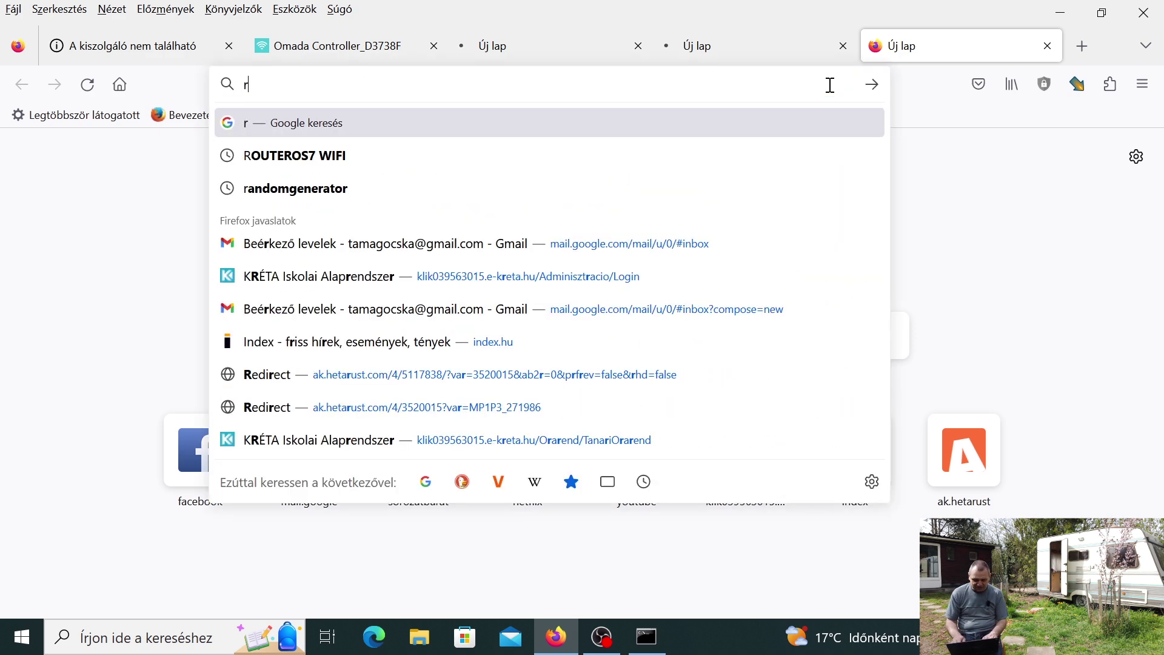
key("BackSpace")
type("t")
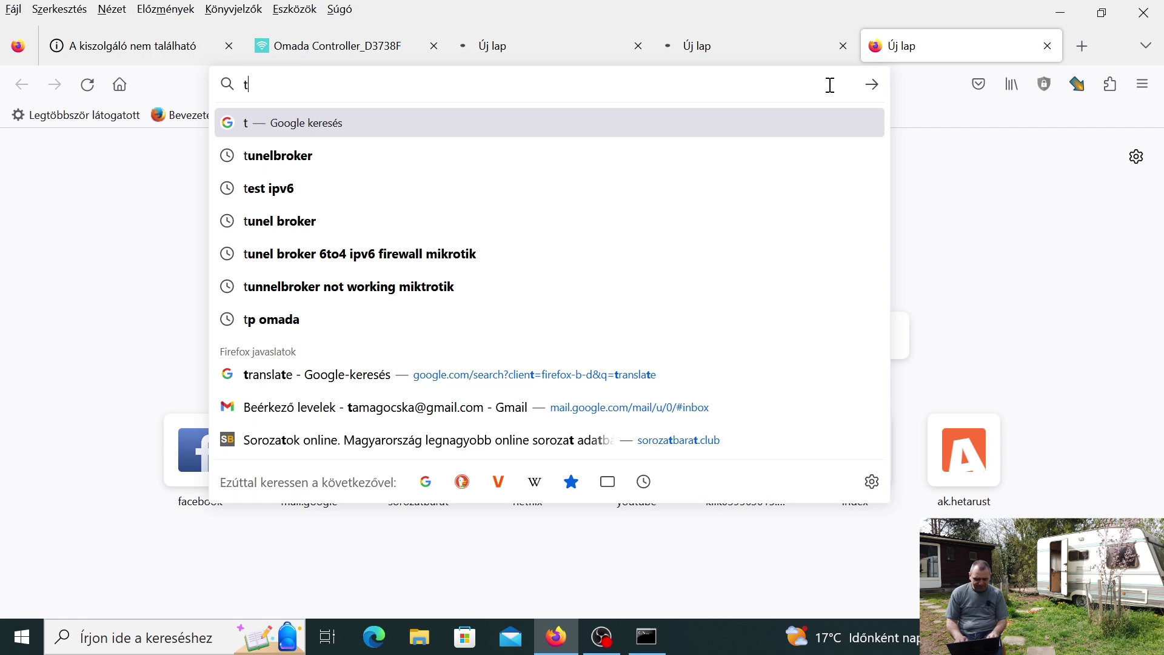
type("anyacsenol.hu")
key("Return")
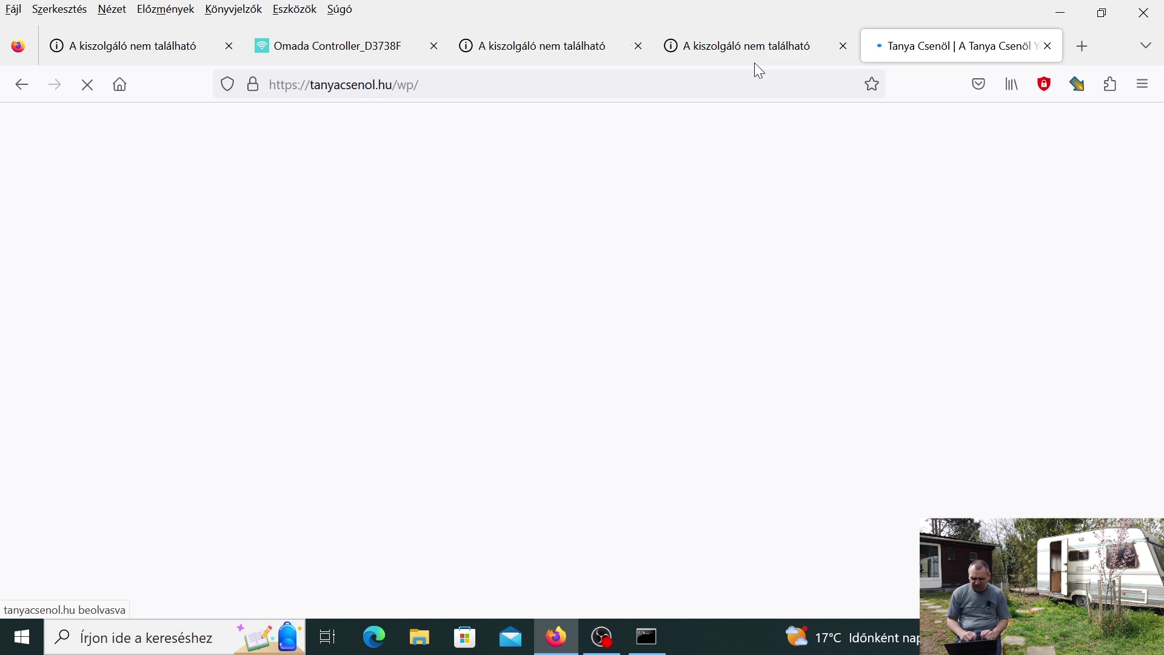
Check and close the index.hu and hup.hu test tabs, keeping the tanyacsenol.hu page open for viewing
left_click(733, 52)
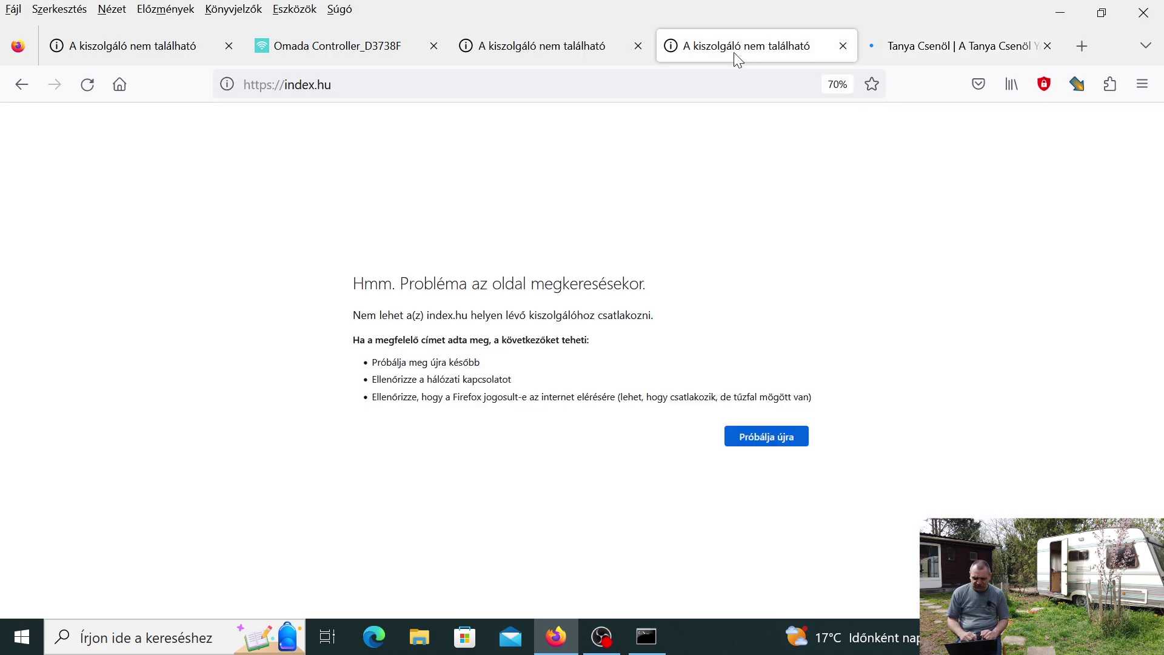
left_click(843, 46)
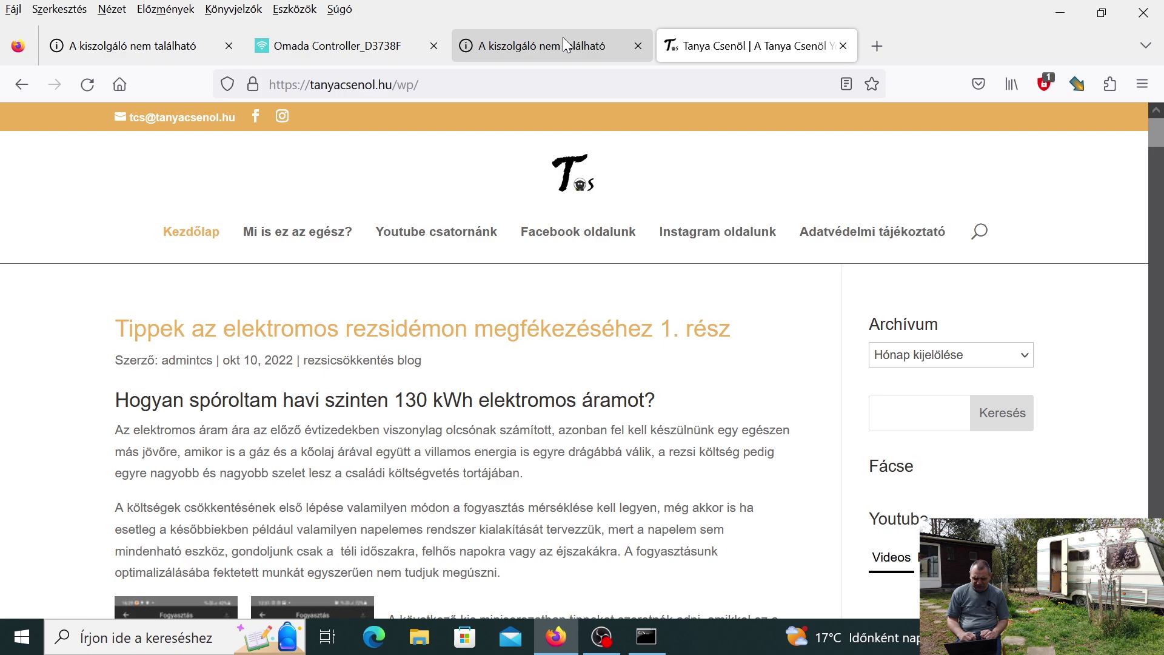
left_click(565, 45)
left_click(638, 46)
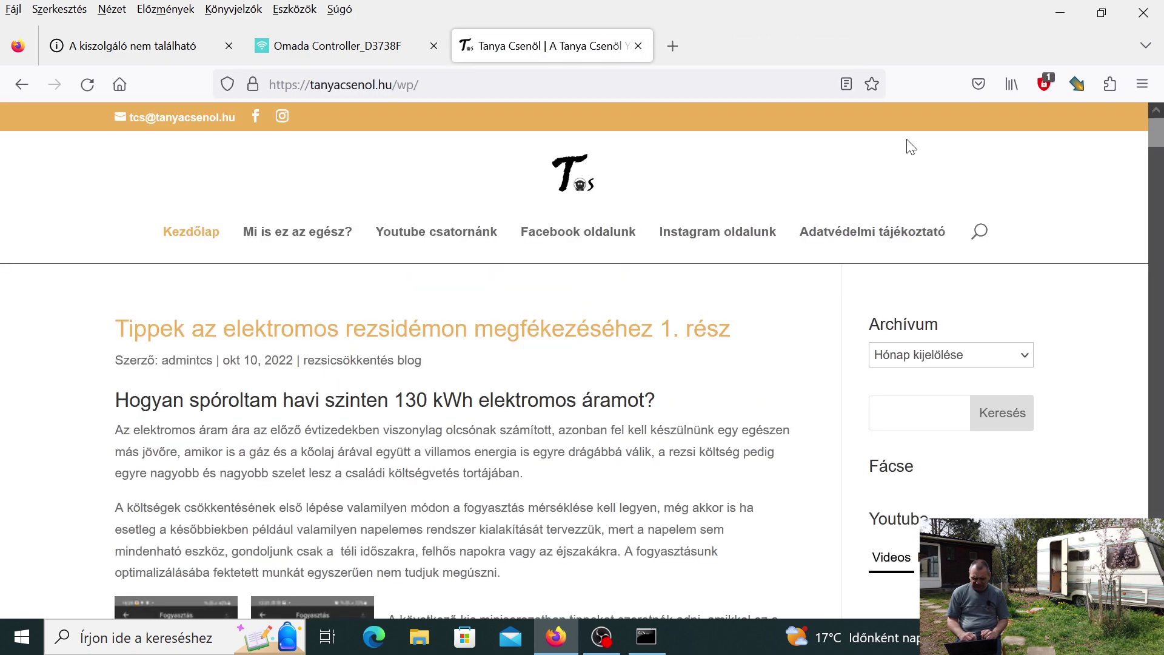
mouse_move(1158, 136)
left_mouse_down()
mouse_move(1161, 197)
mouse_move(1159, 120)
mouse_move(1159, 145)
left_mouse_up()
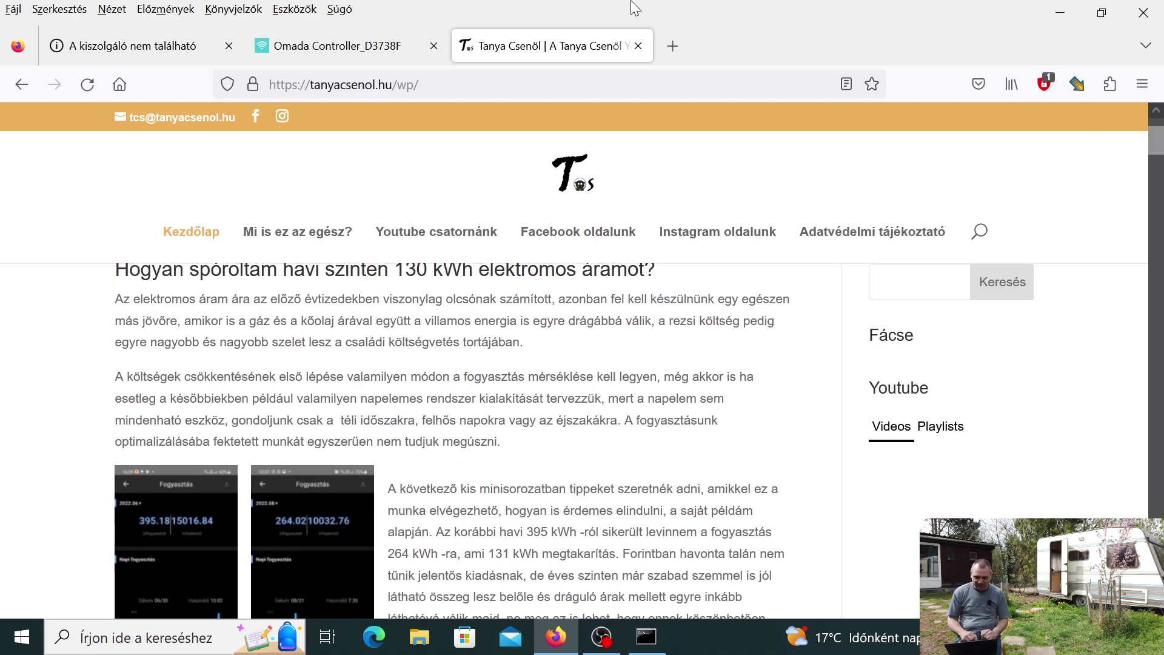
Review the teszt2 permit and deny rules in the Omada Controller and reload the tanyacsenol.hu page to retest access
left_click(340, 35)
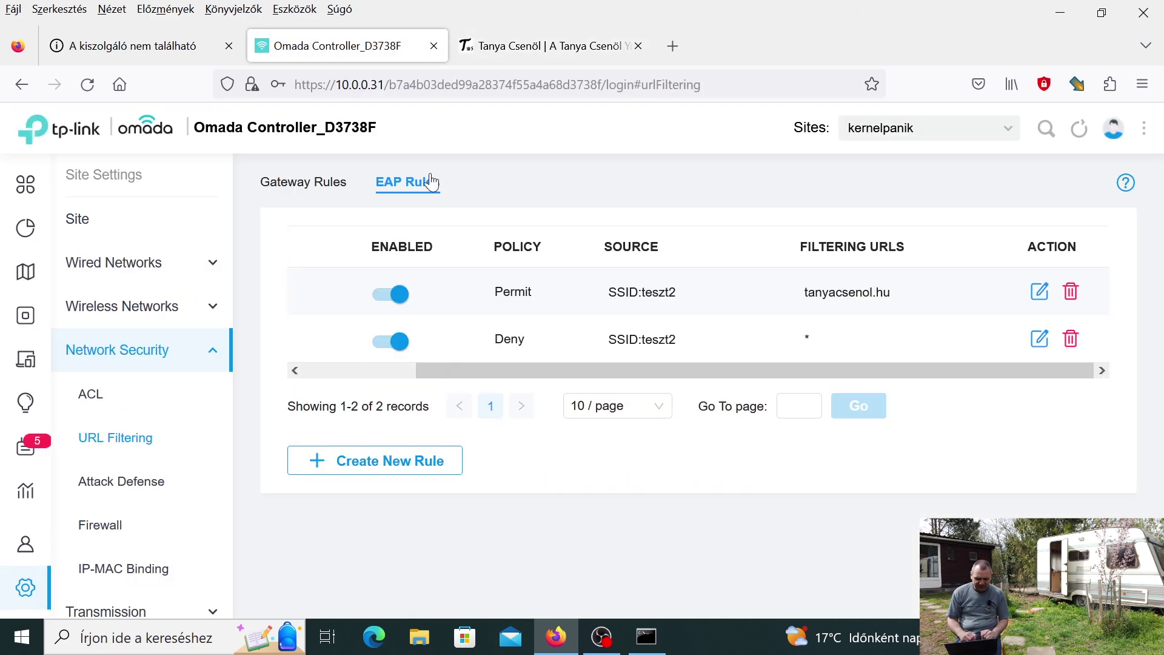
left_click(399, 296)
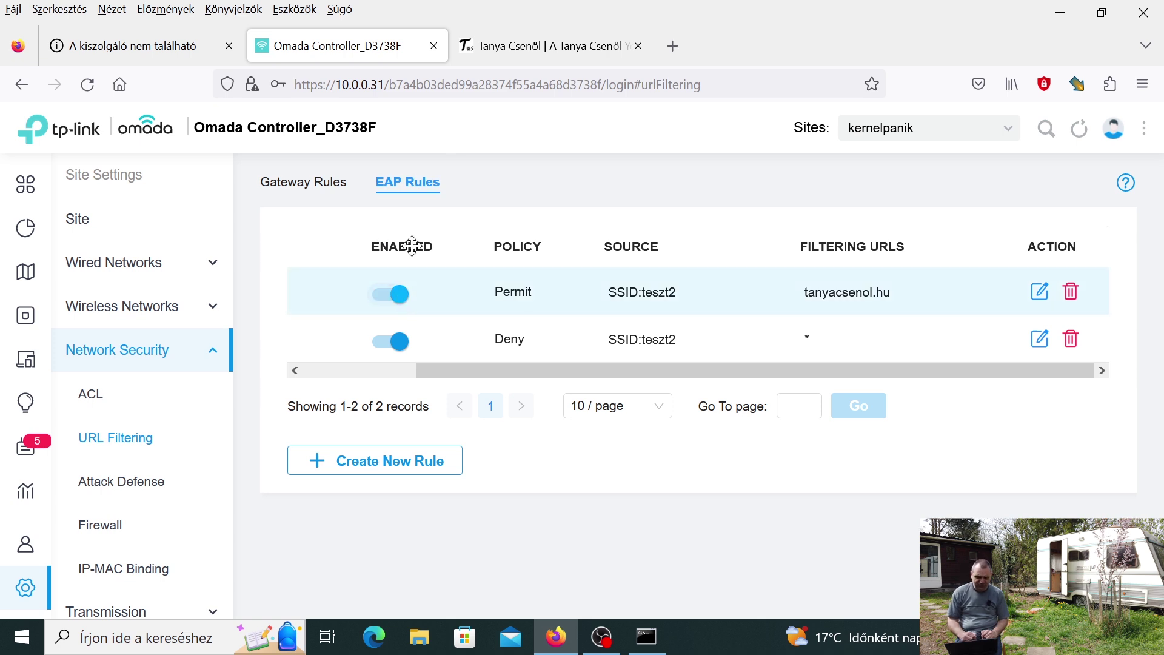
left_click(516, 47)
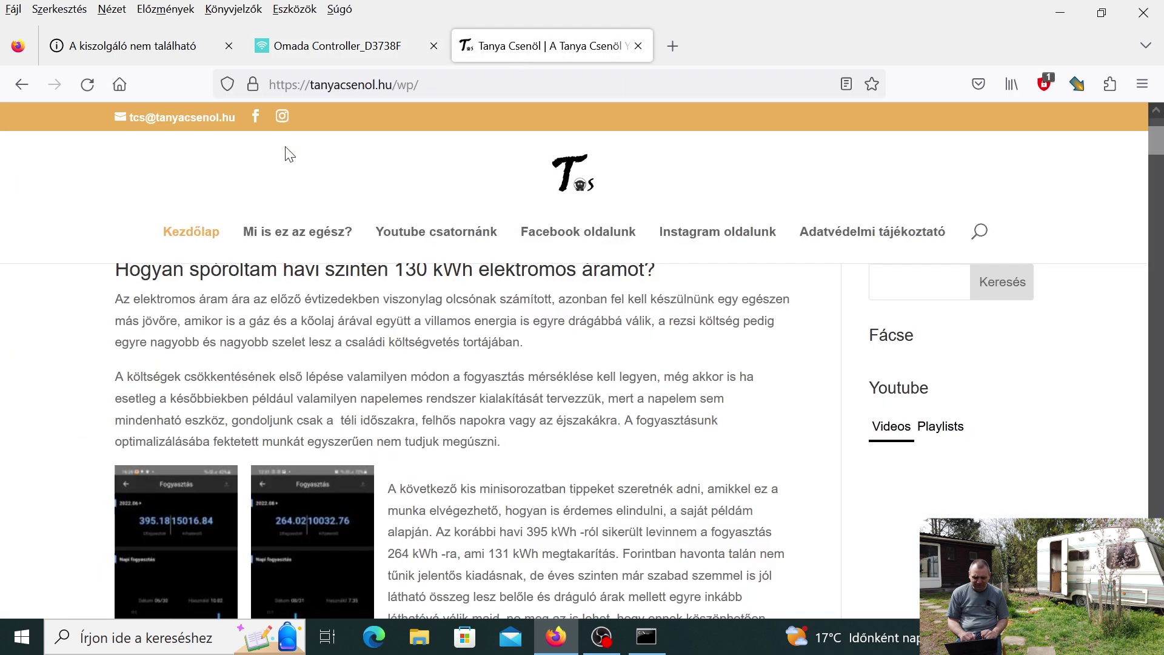
left_click(89, 84)
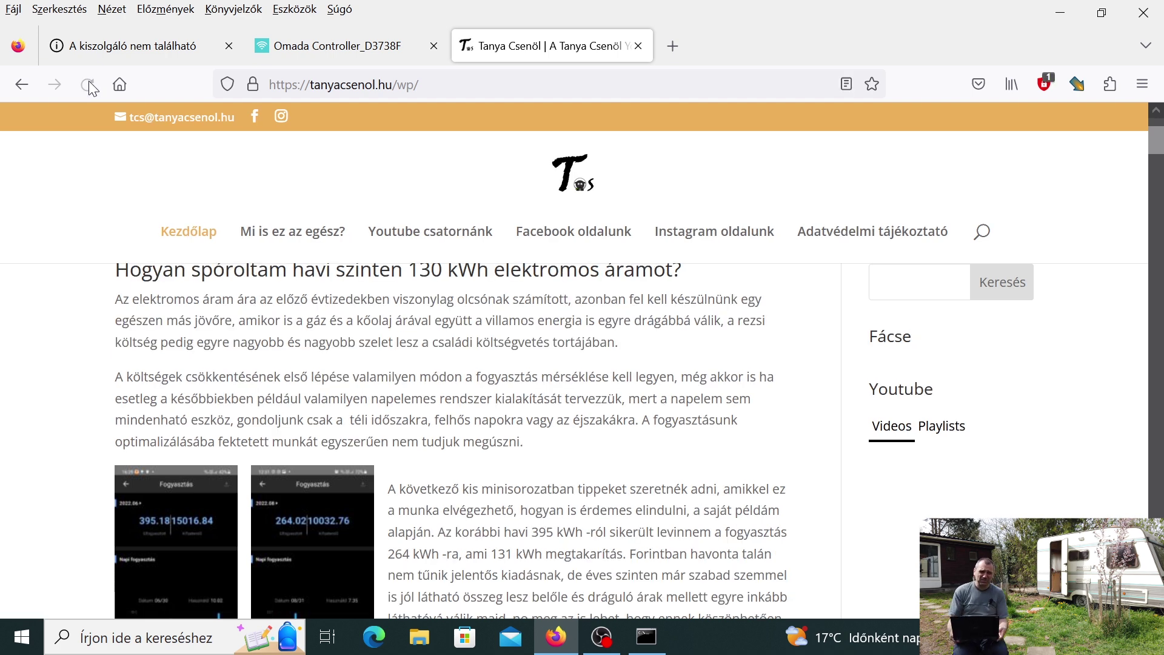
left_click(88, 83)
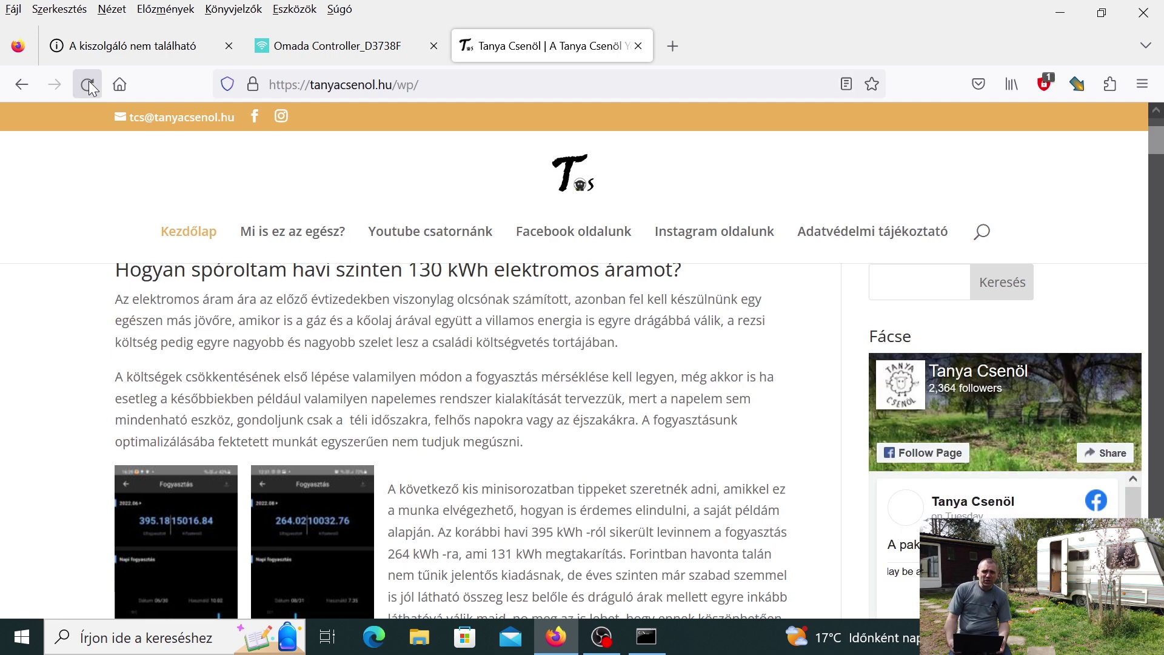